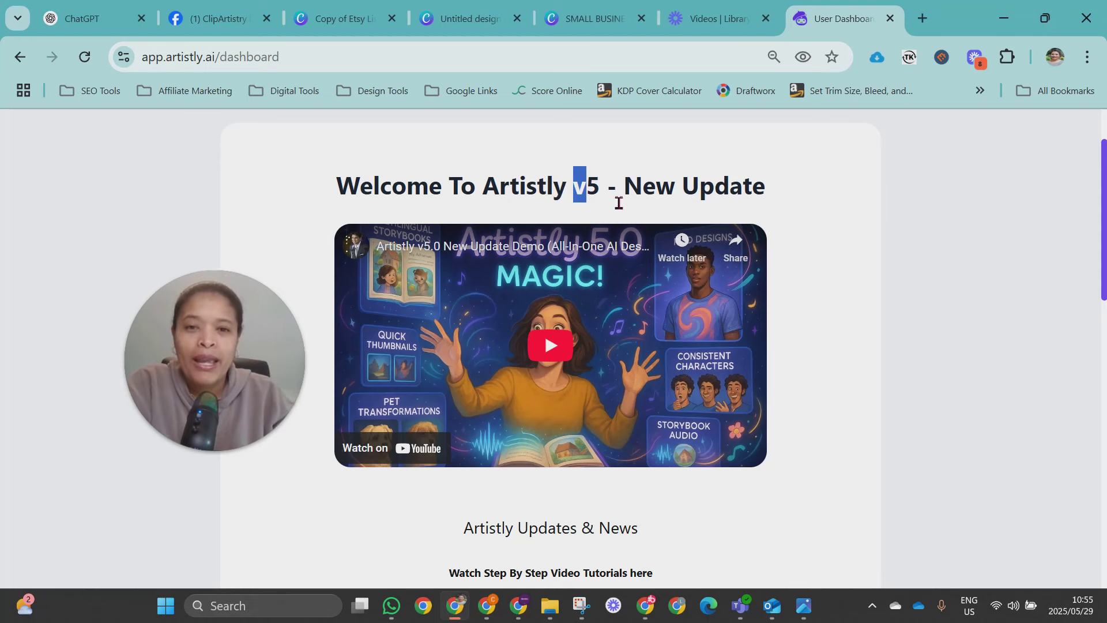
left_click_drag(339, 186, 767, 190)
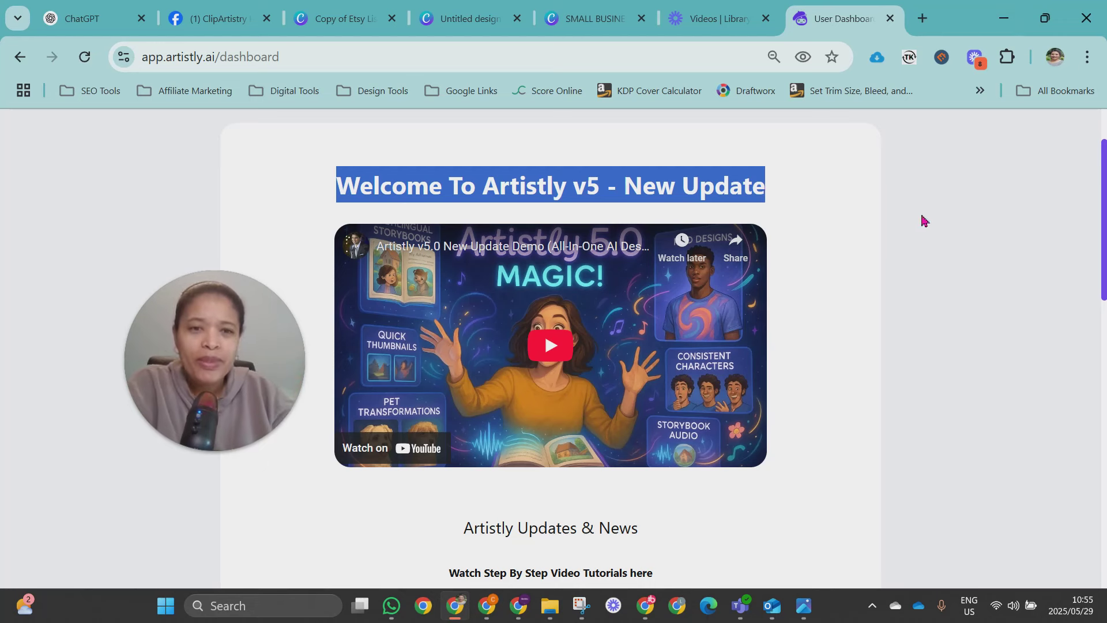
left_click(913, 227)
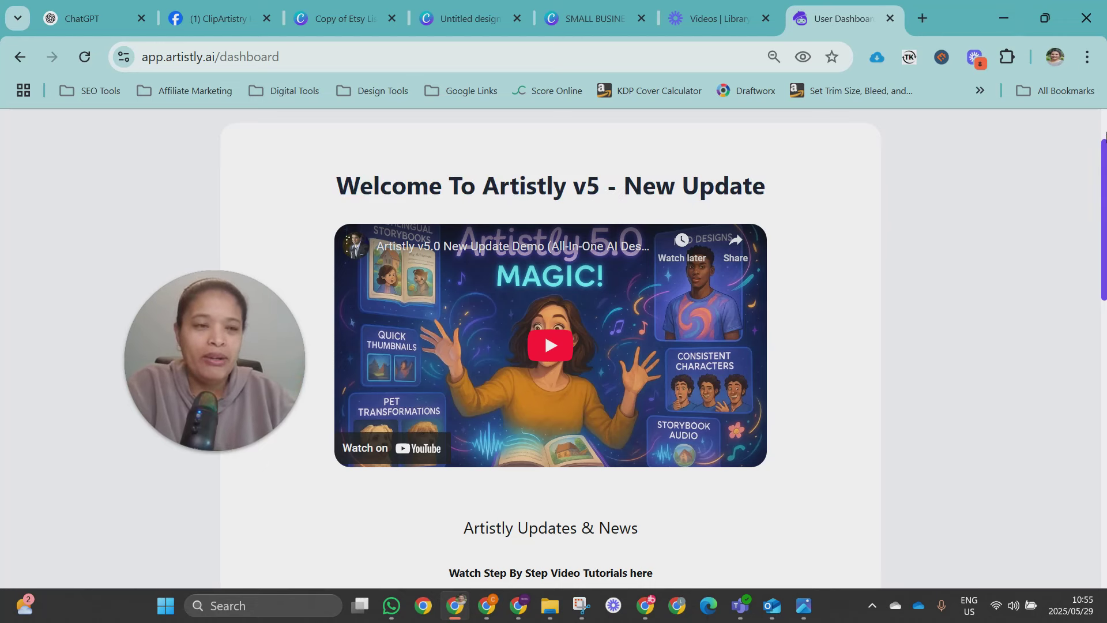
left_click_drag(482, 186, 597, 190)
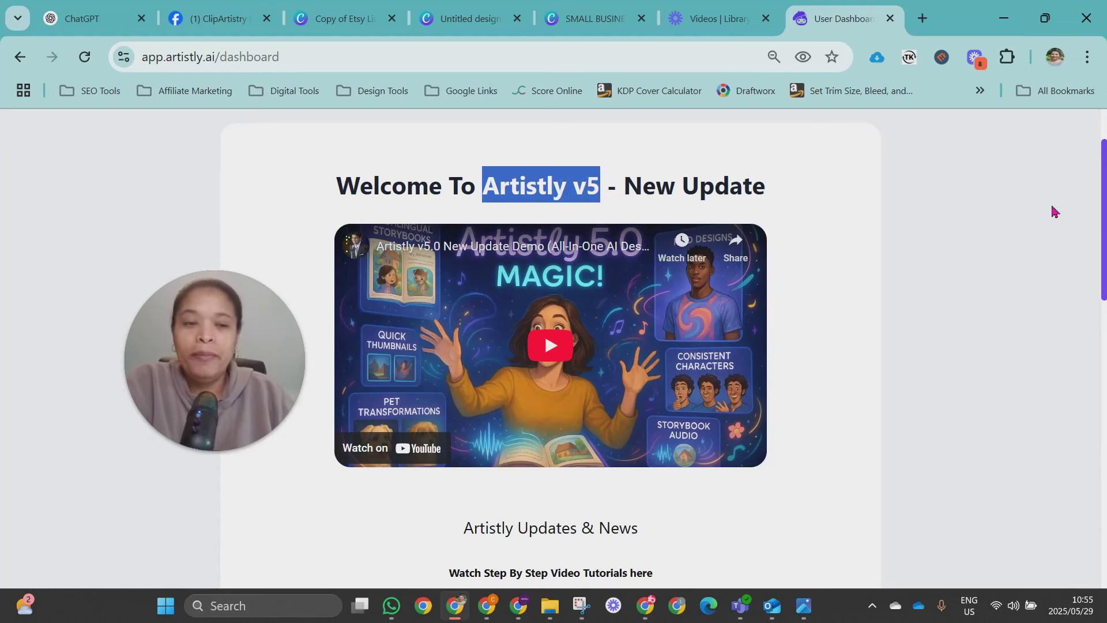
left_click(972, 219)
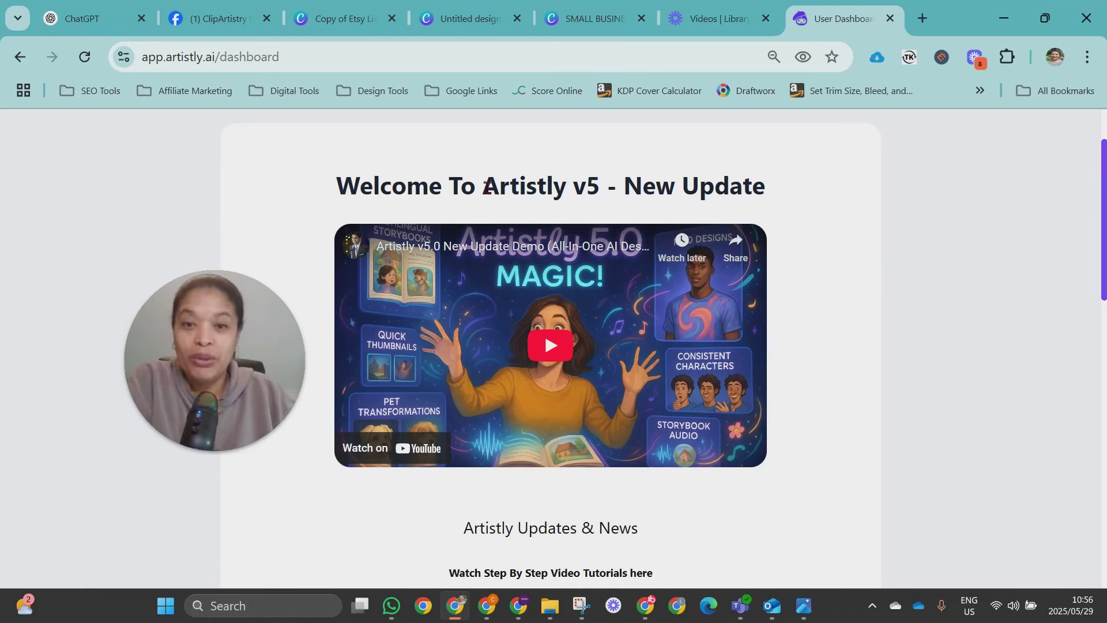
left_click_drag(487, 185, 603, 180)
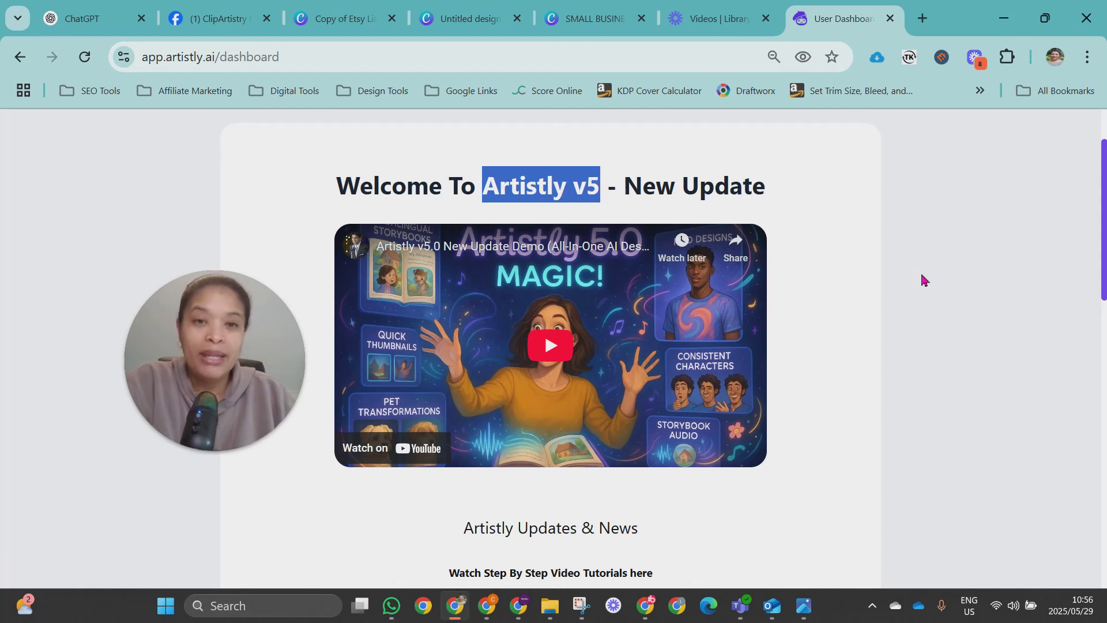
- Start a new design with the Fast AI Image Designer and choose the Clip Art category of the AI Design Agents
scroll(924, 279, "up", 2)
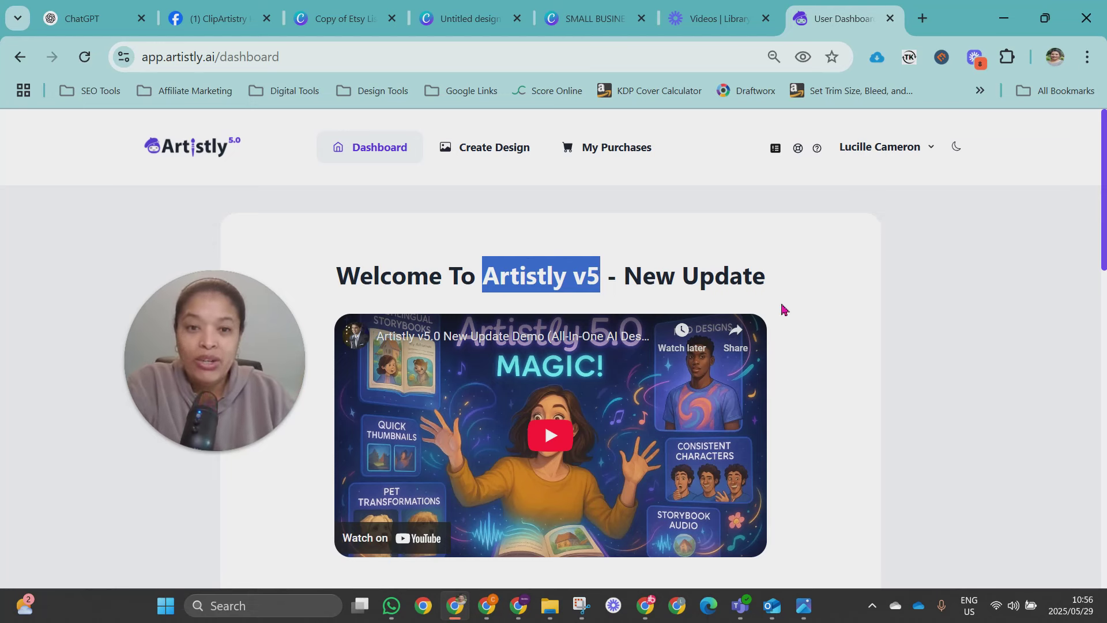
left_click(486, 155)
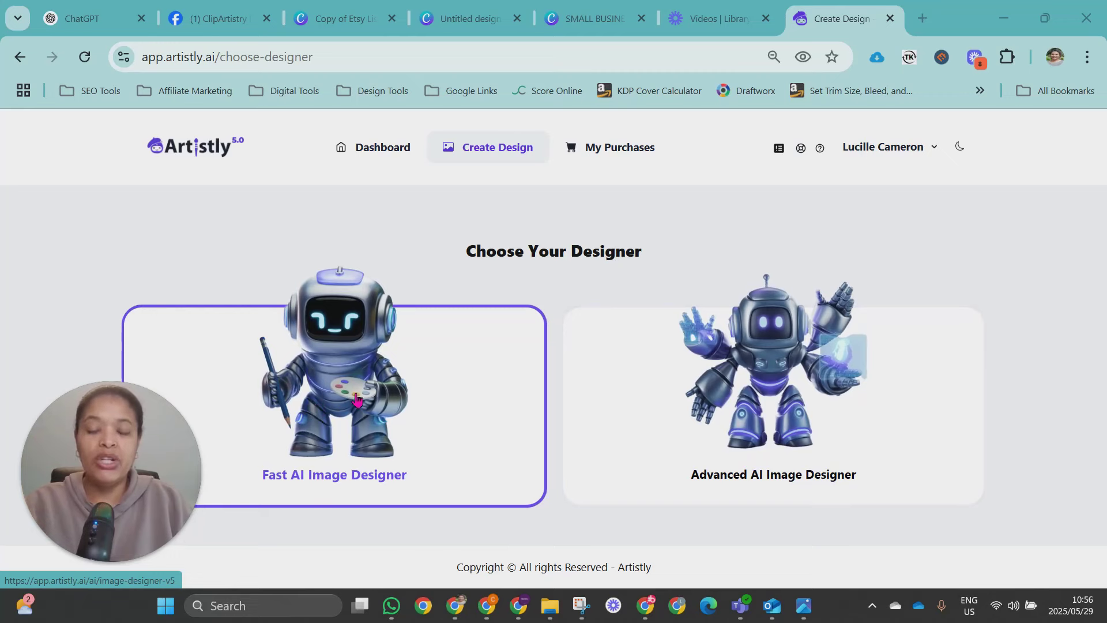
left_click(326, 472)
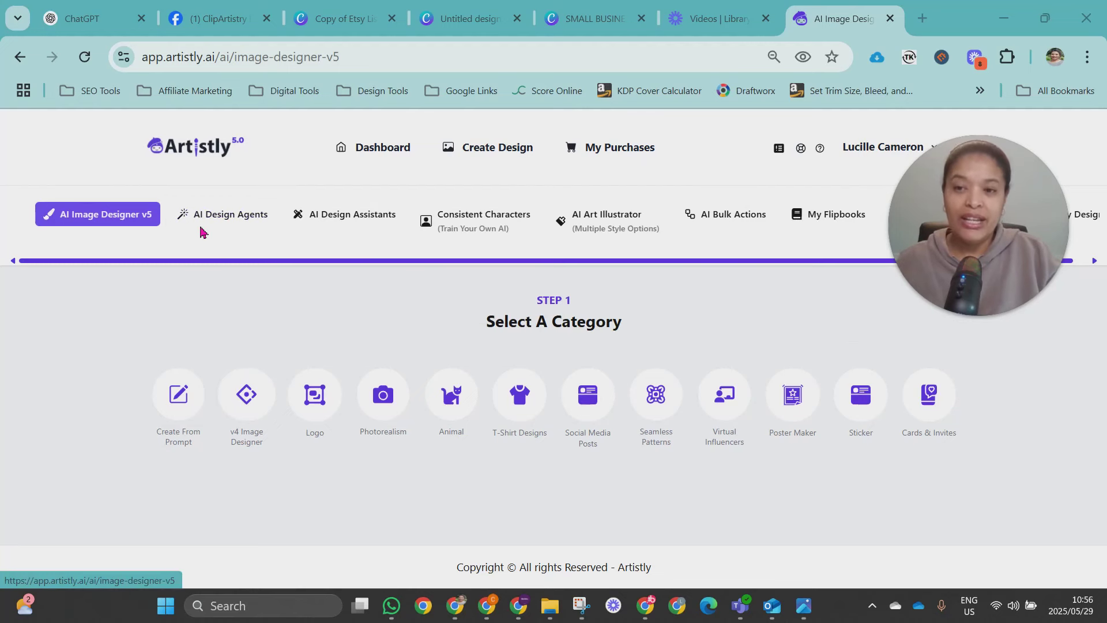
left_click(246, 220)
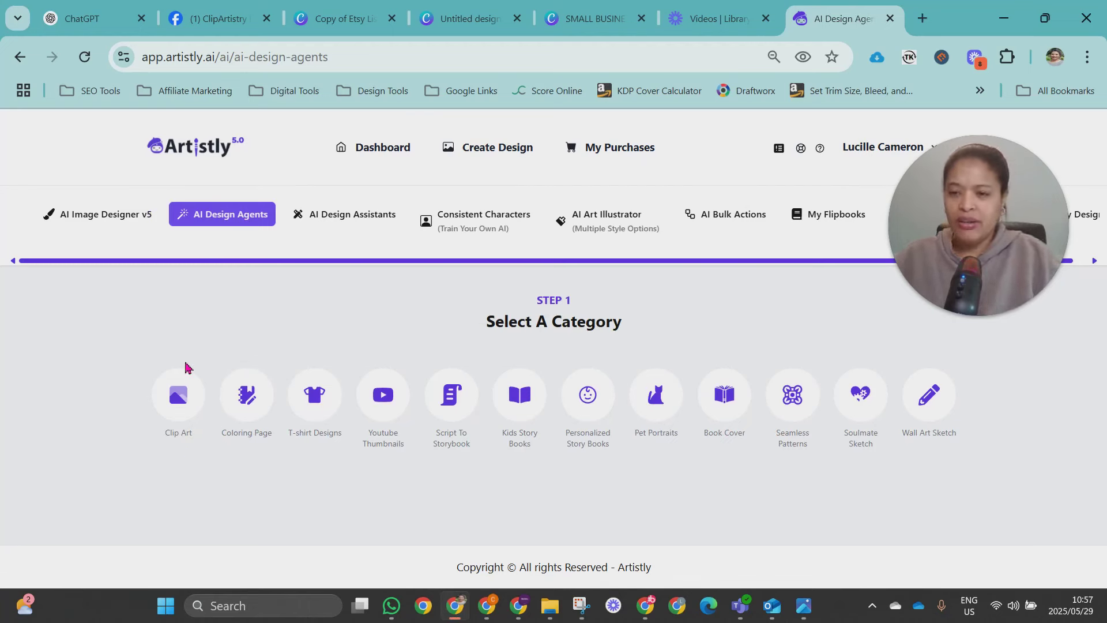
left_click(177, 394)
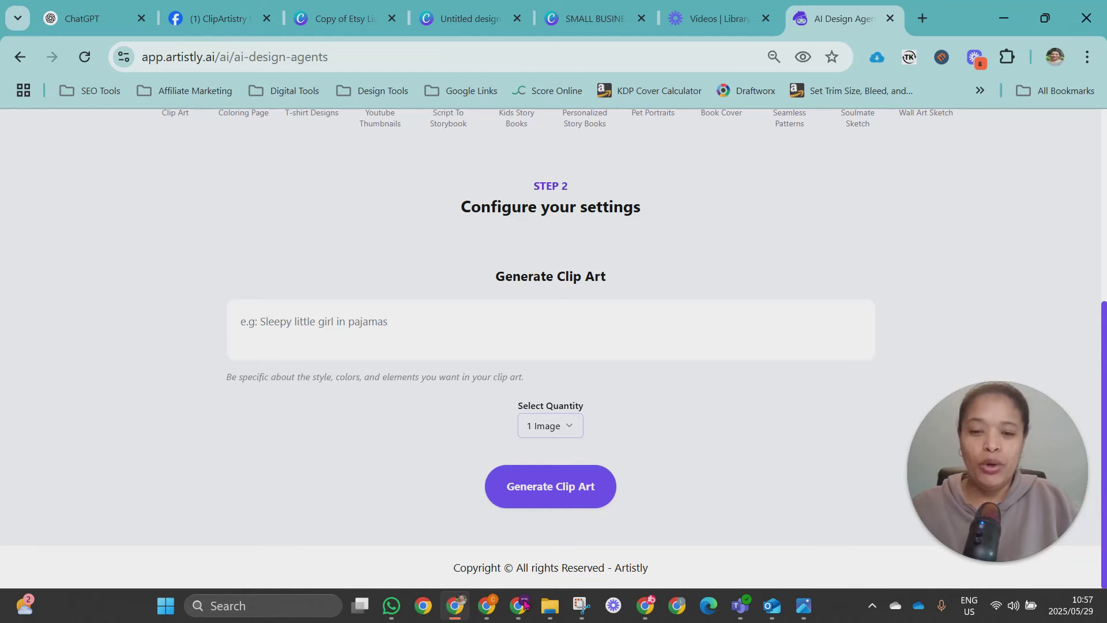
- Switch to the AI Prompt Heaven course in the other browser window and look through the Weddings examples and the Clipart Bundles lessons
mouse_move(519, 605)
left_click(535, 557)
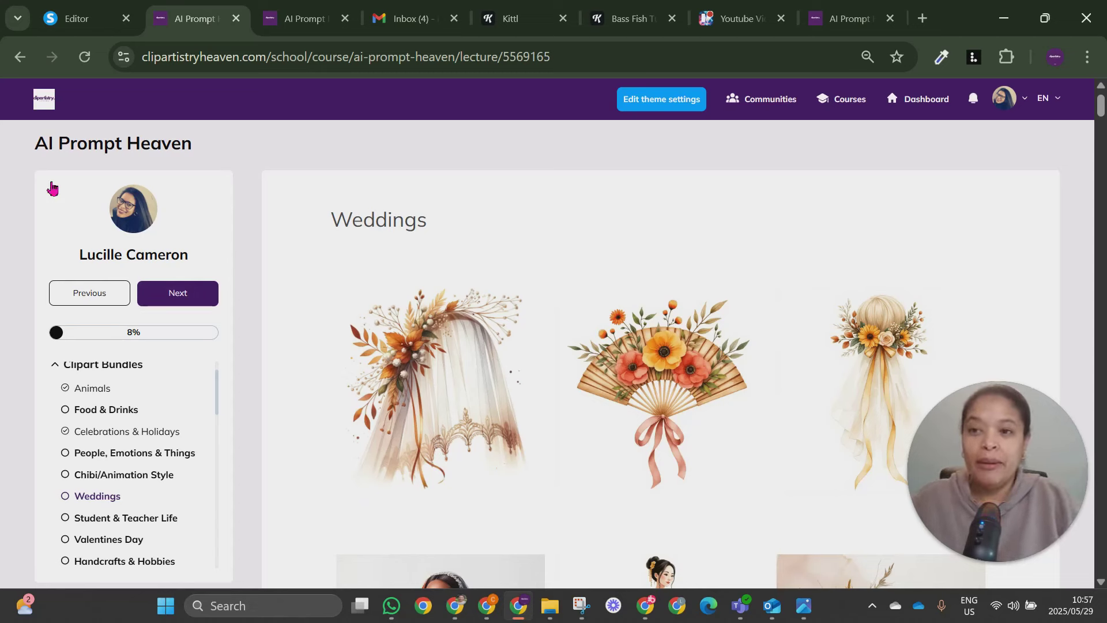
left_click(17, 260)
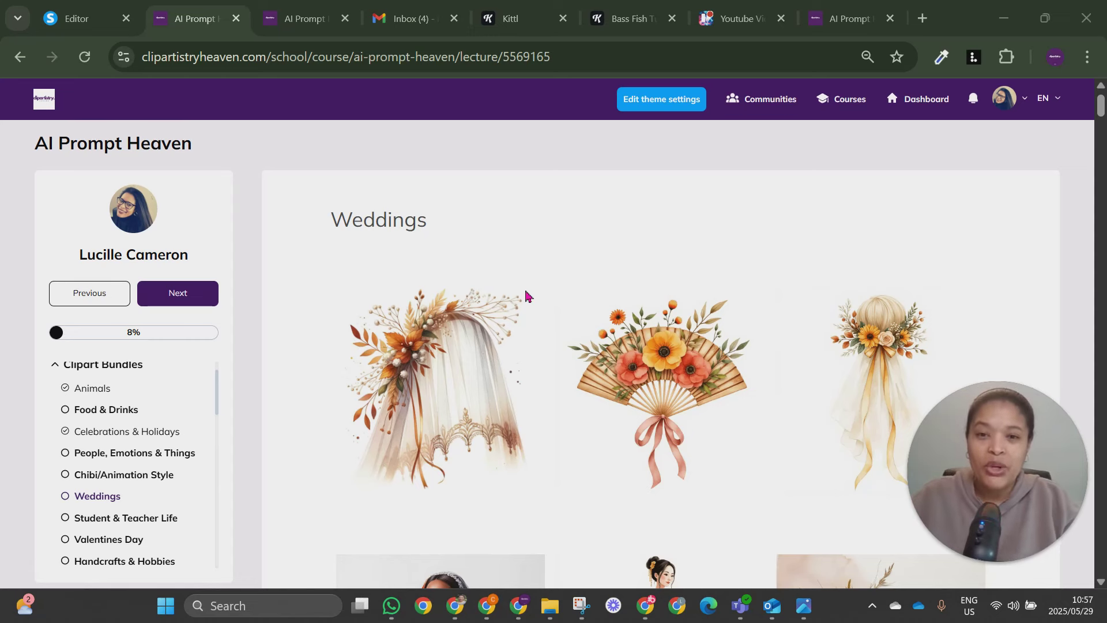
scroll(596, 291, "down", 3)
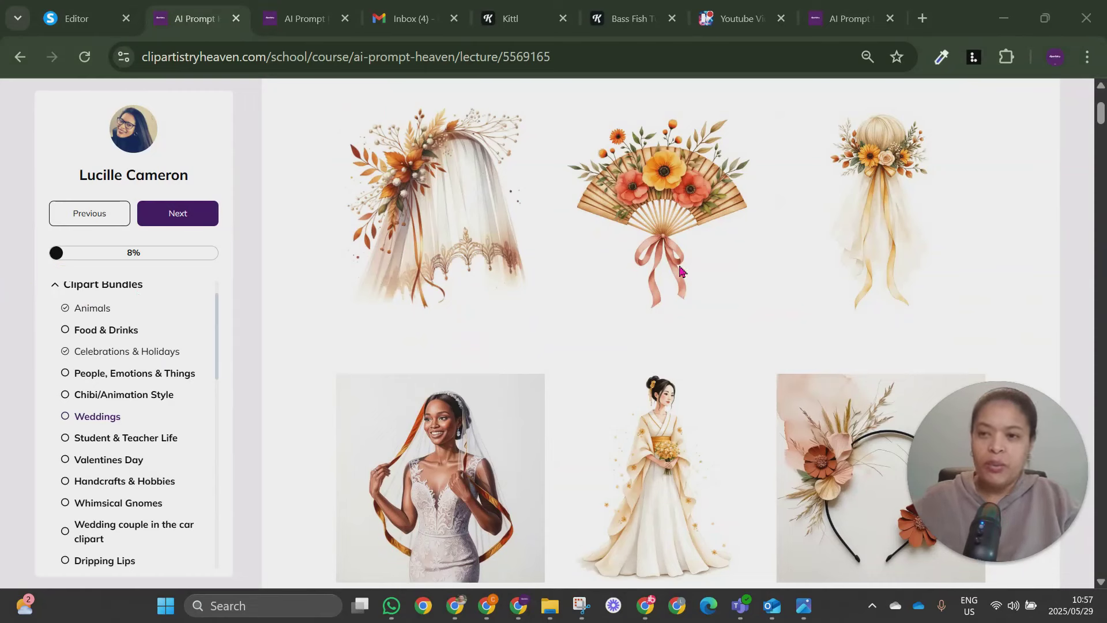
left_click(129, 423)
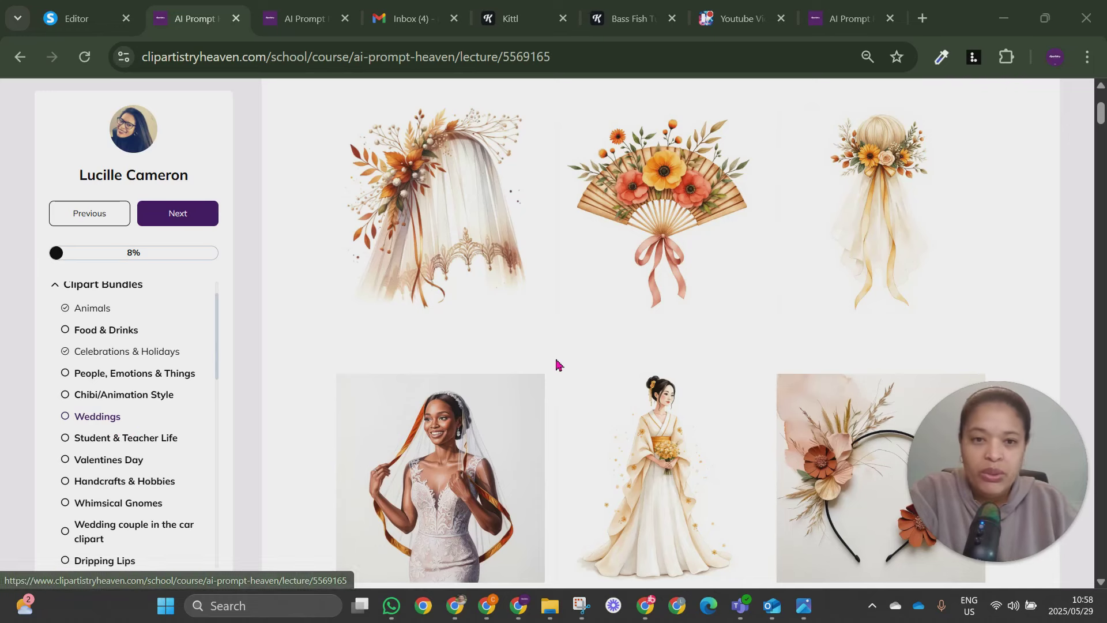
scroll(579, 373, "down", 3)
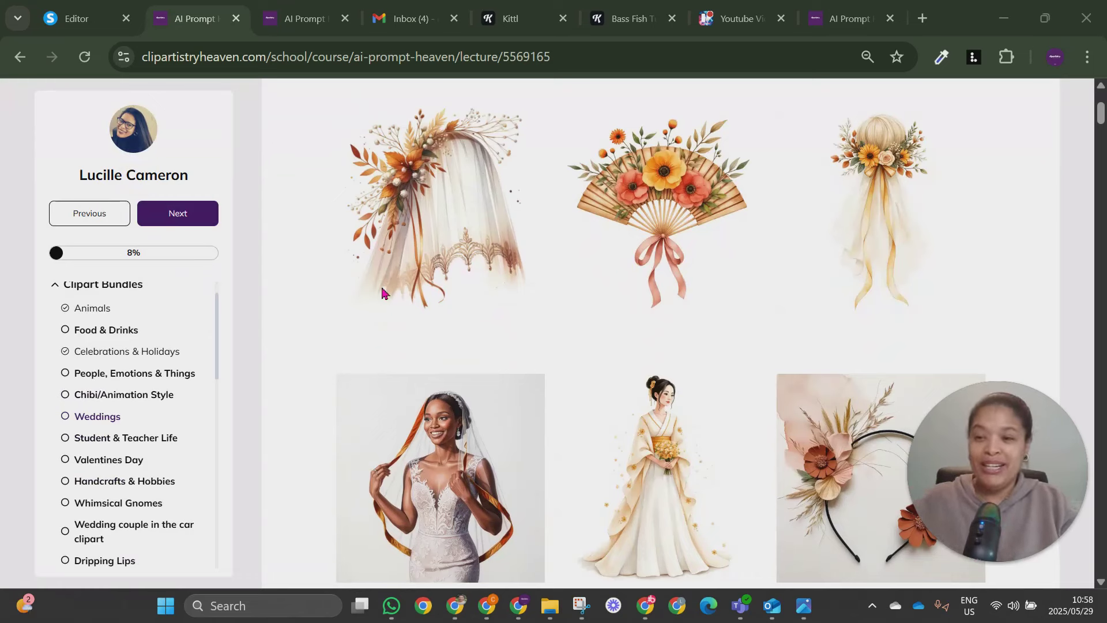
scroll(185, 383, "down", 2)
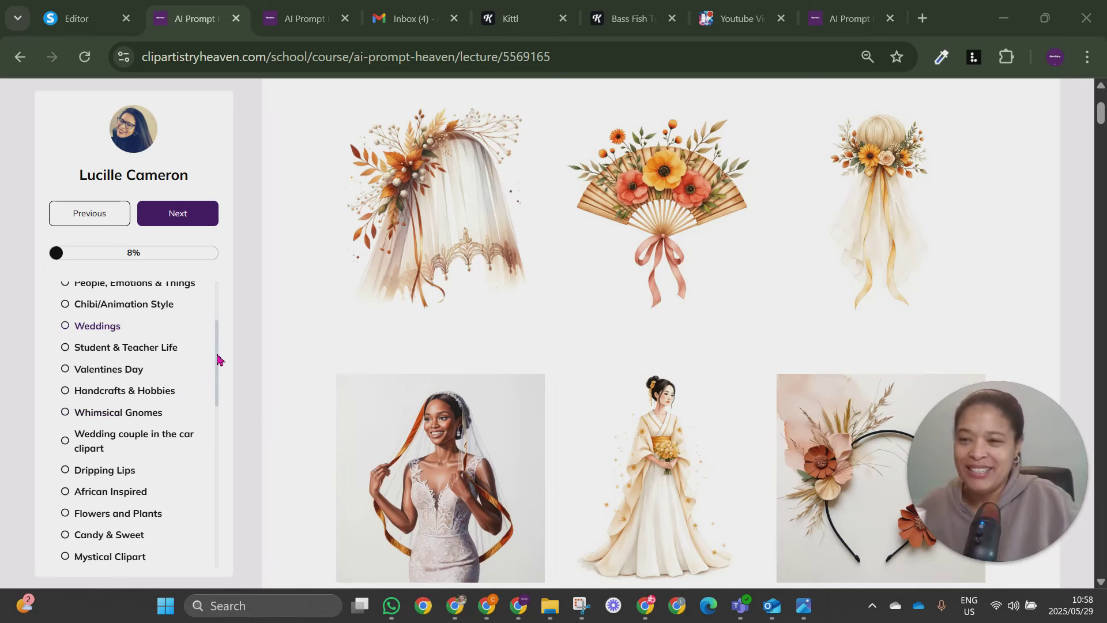
scroll(586, 299, "up", 3)
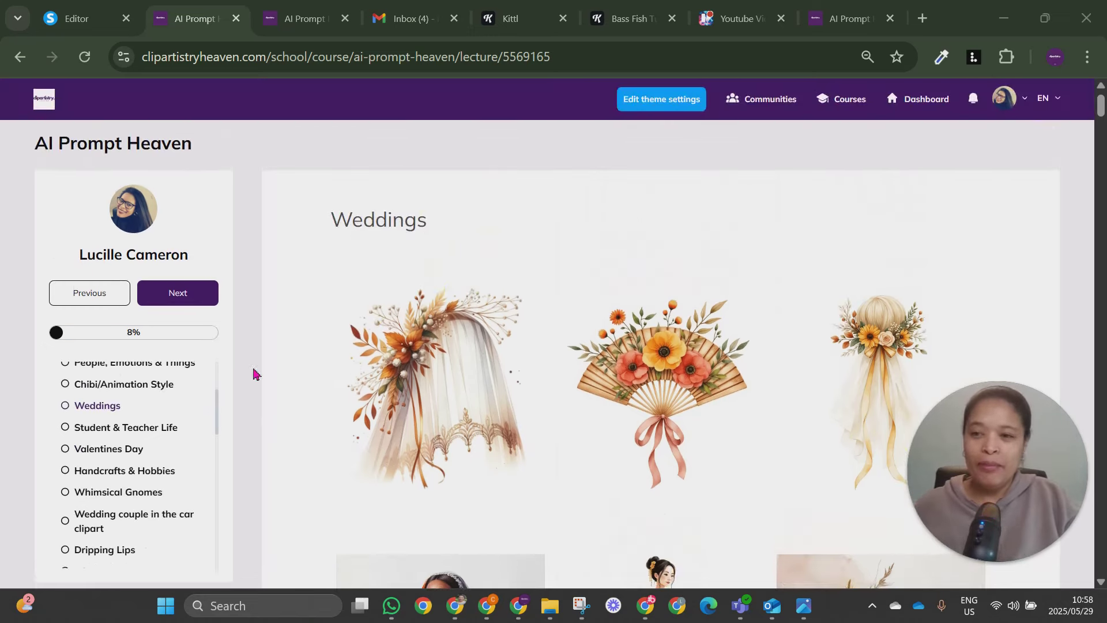
scroll(166, 408, "up", 3)
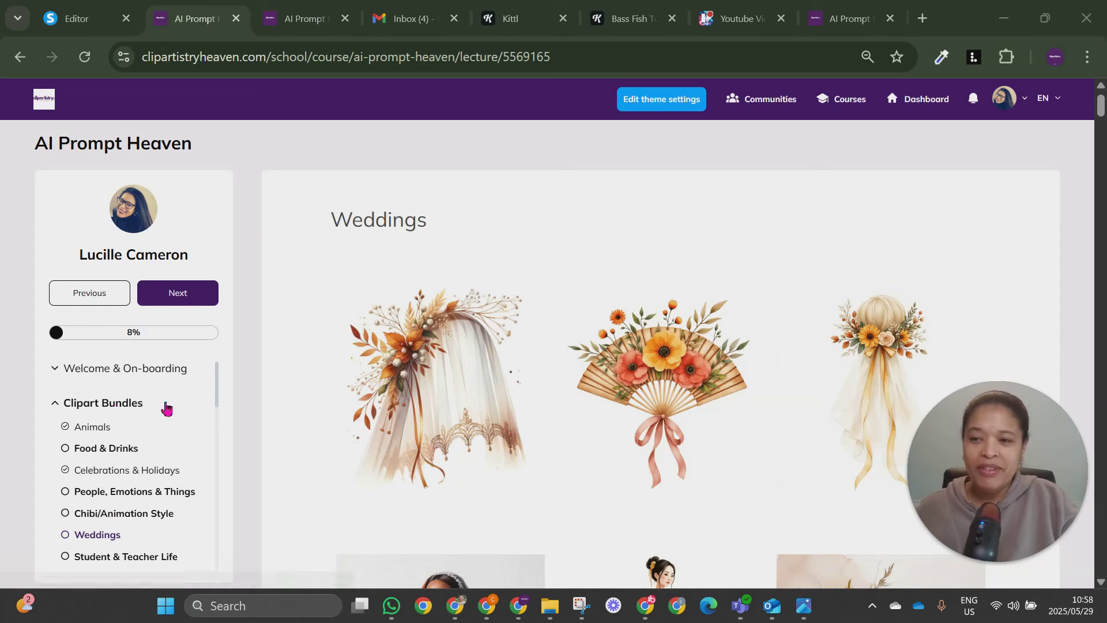
- Collapse the Clipart Bundles section, review the other course sections and open the Birthdays lesson under Invitation Templates
left_click(127, 406)
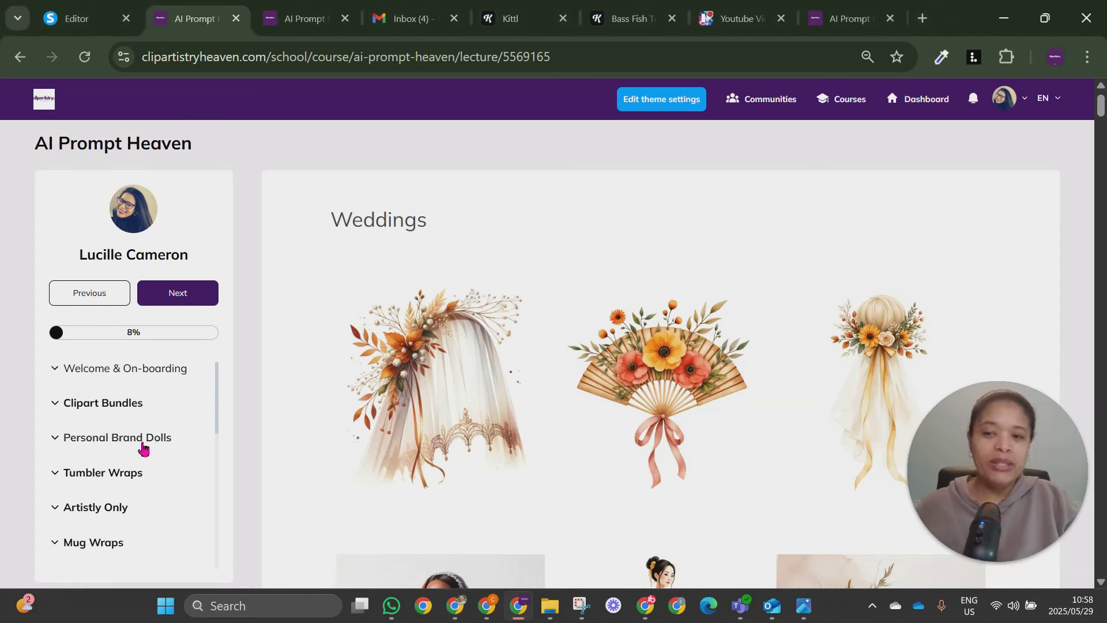
scroll(121, 461, "down", 2)
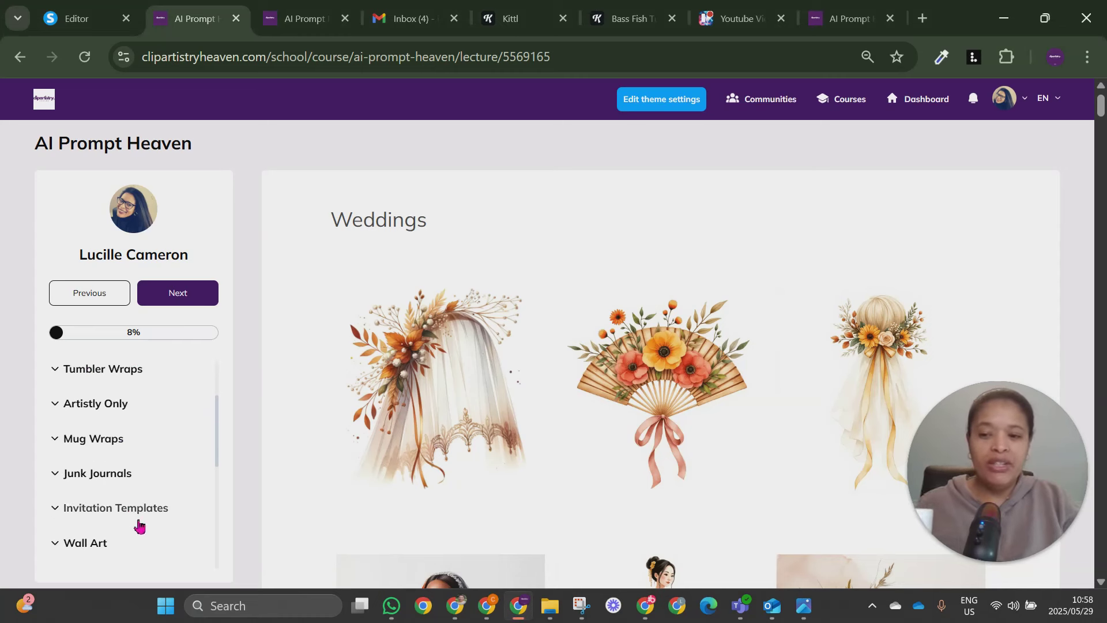
scroll(139, 521, "down", 2)
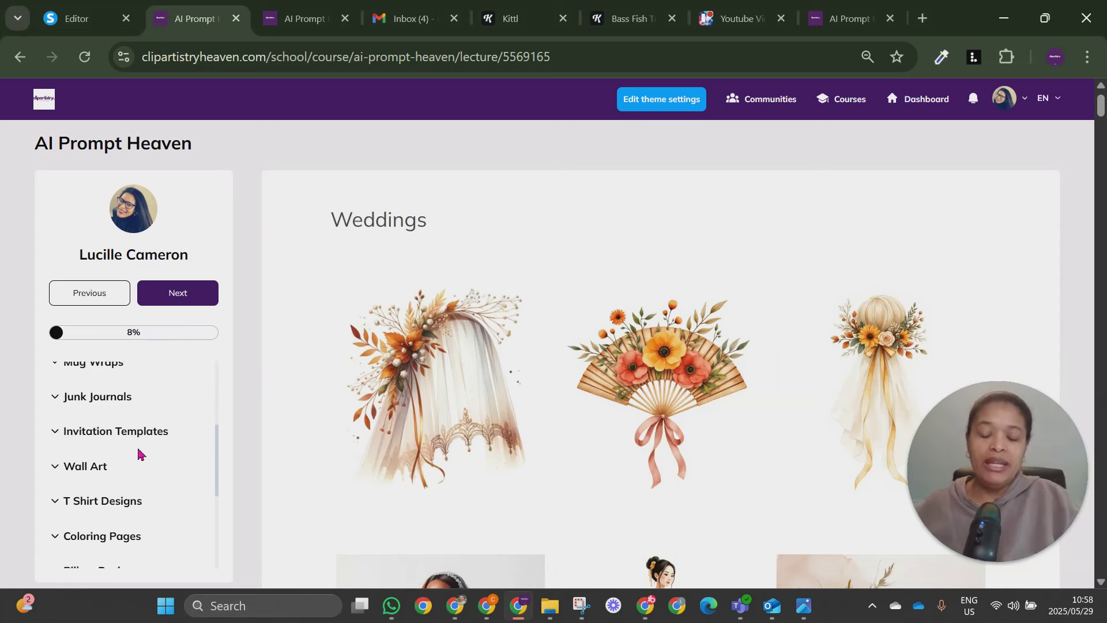
left_click(55, 439)
left_click(96, 456)
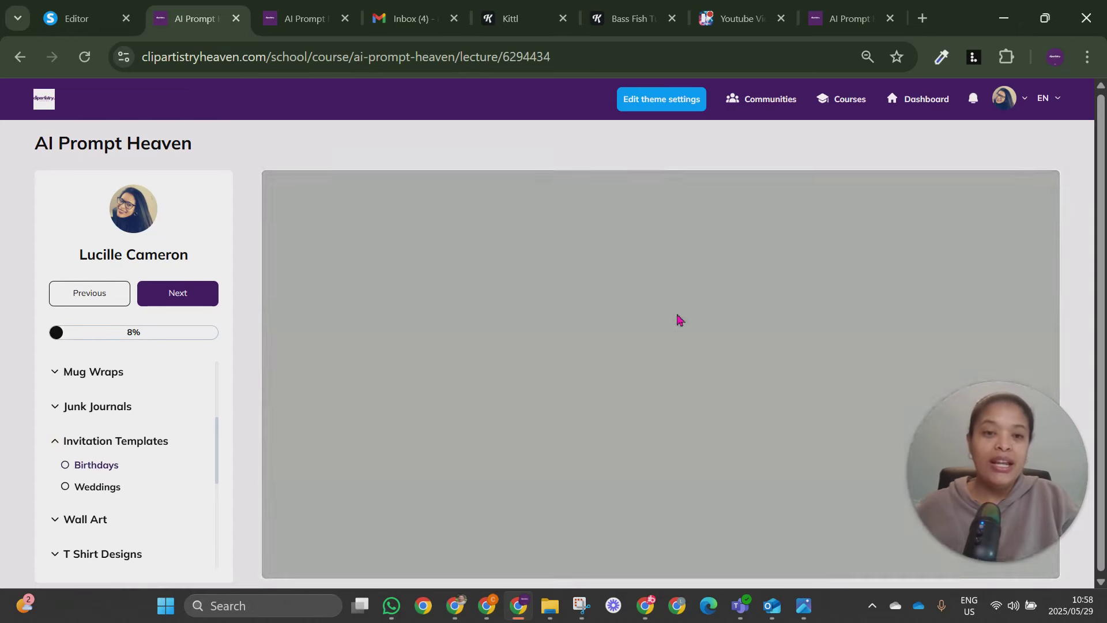
- Examine the birthday invite templates and the Princess Party Invitation prompt entry, highlighting its title and art style
scroll(678, 319, "down", 3)
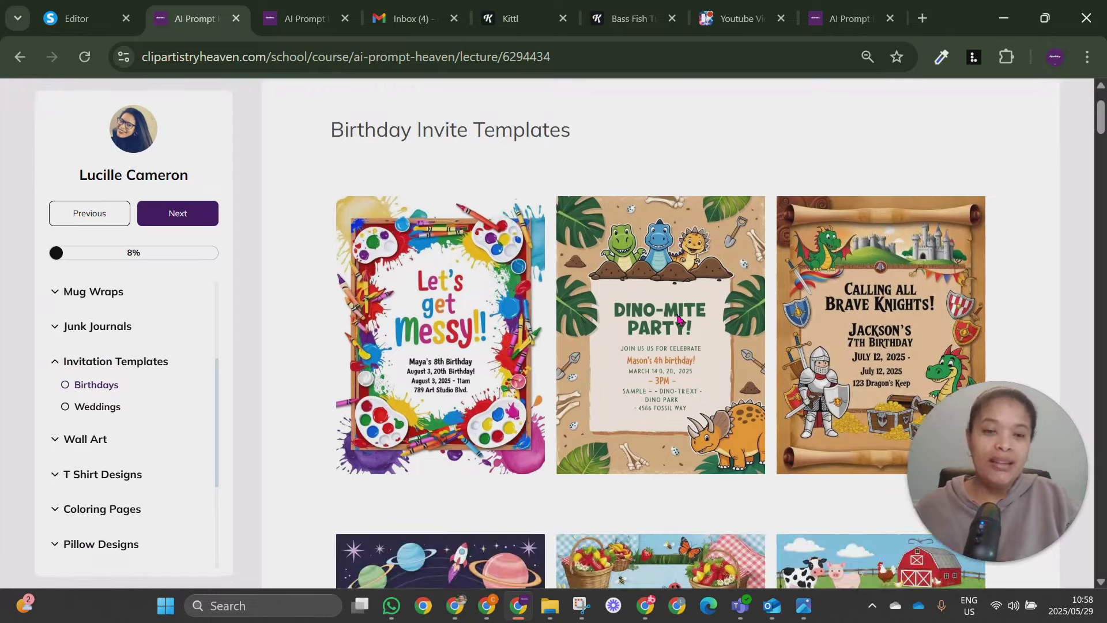
scroll(678, 318, "down", 15)
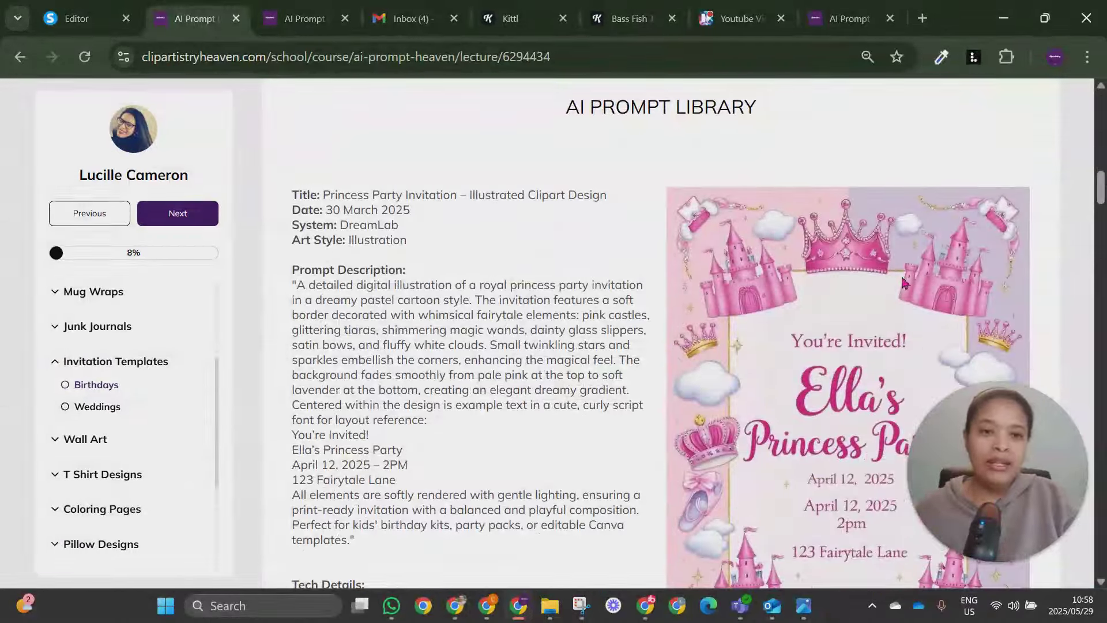
scroll(736, 230, "down", 2)
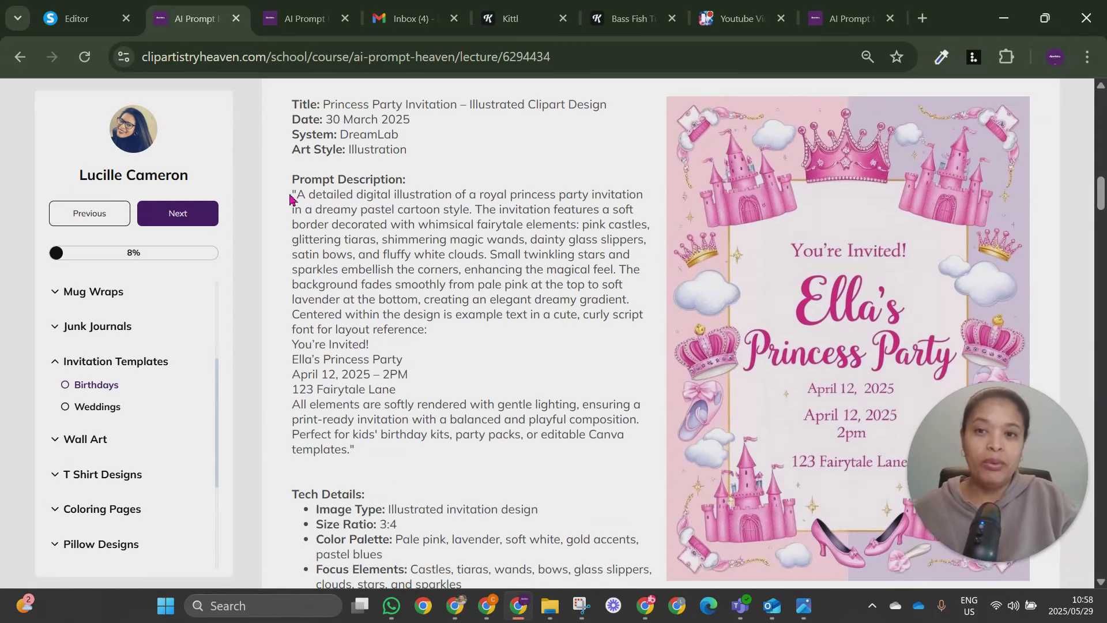
left_click(416, 368)
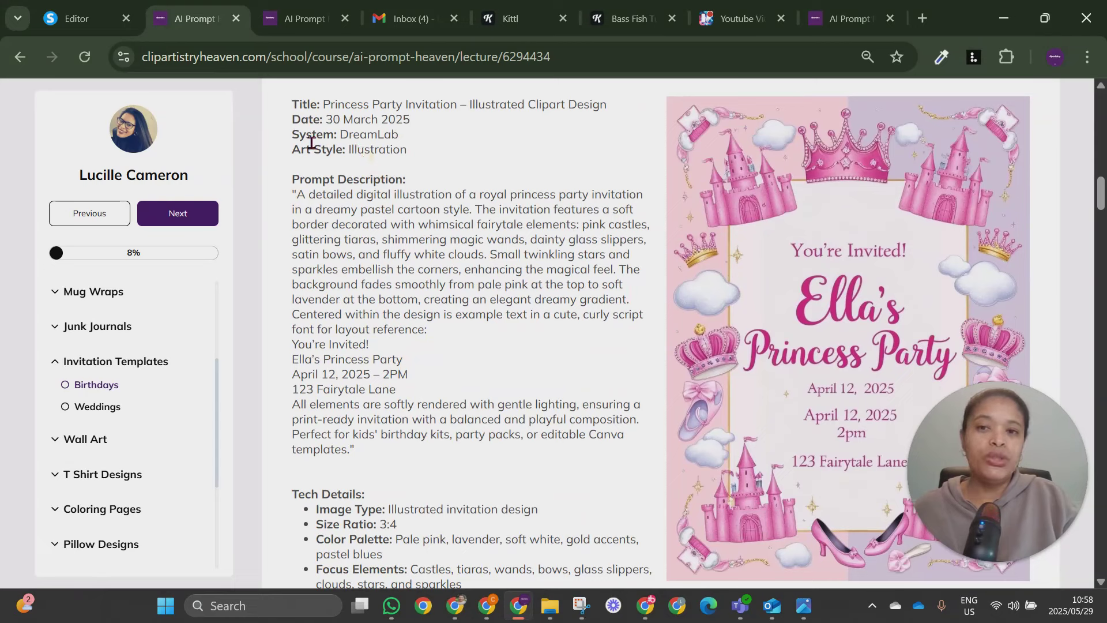
left_click_drag(291, 134, 606, 104)
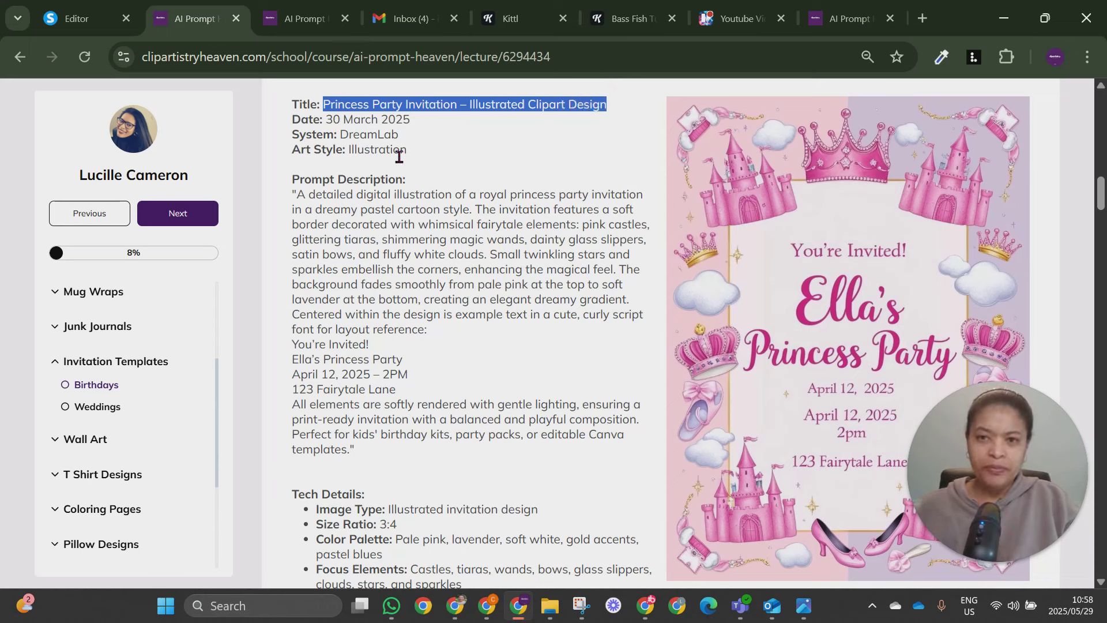
left_click_drag(407, 151, 293, 156)
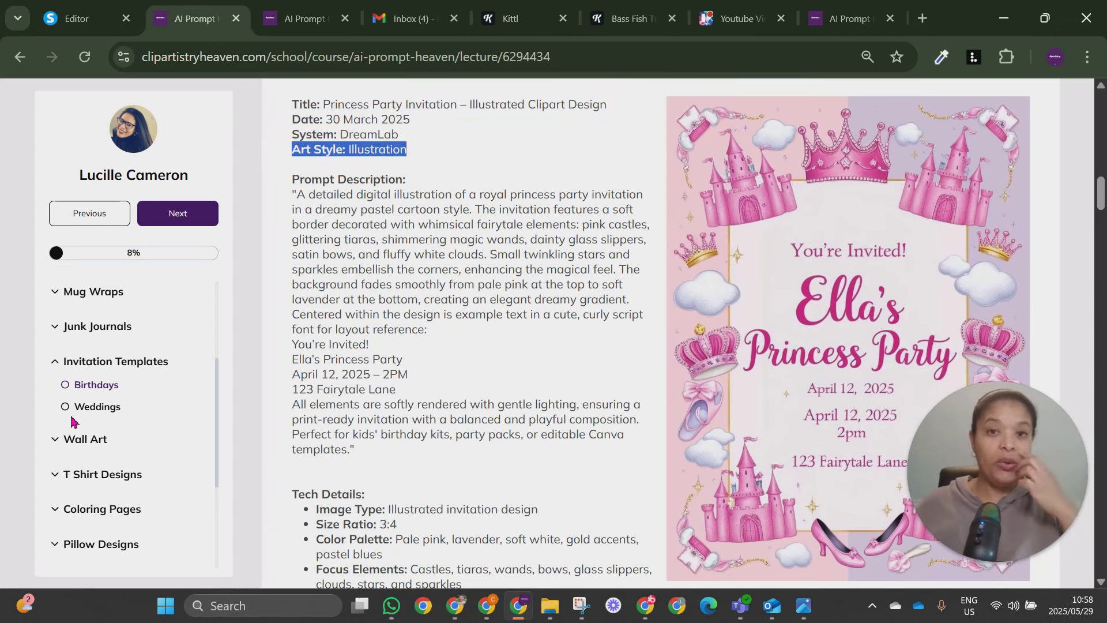
- Collapse the Invitation Templates section and open the Clipart lesson under Artistly Only
left_click(74, 362)
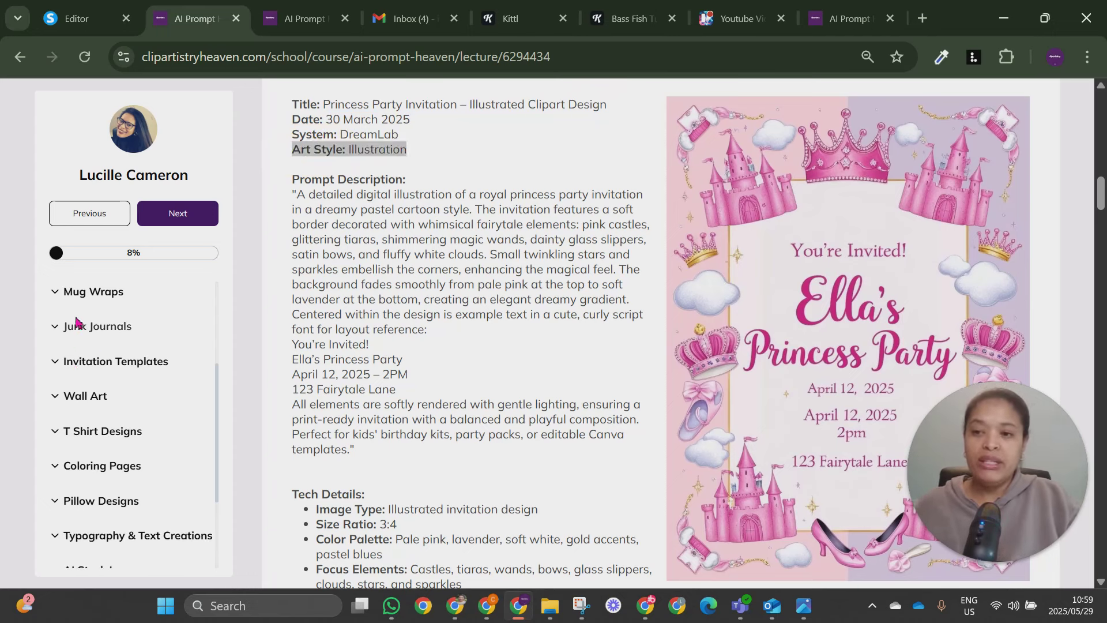
scroll(102, 367, "up", 5)
scroll(77, 401, "down", 2)
left_click(107, 345)
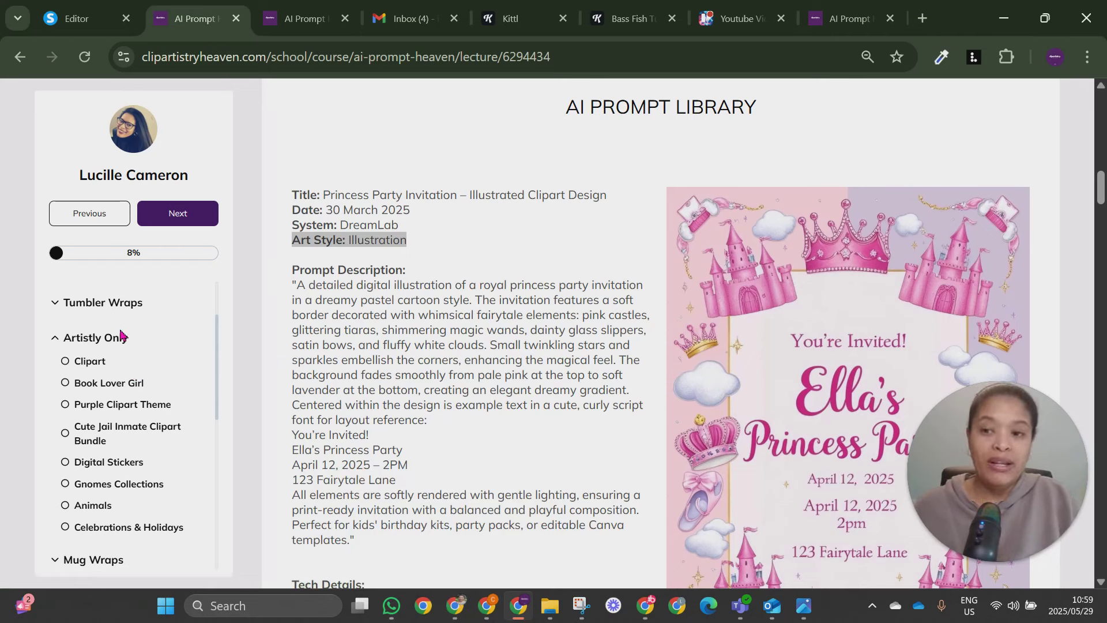
left_click(104, 369)
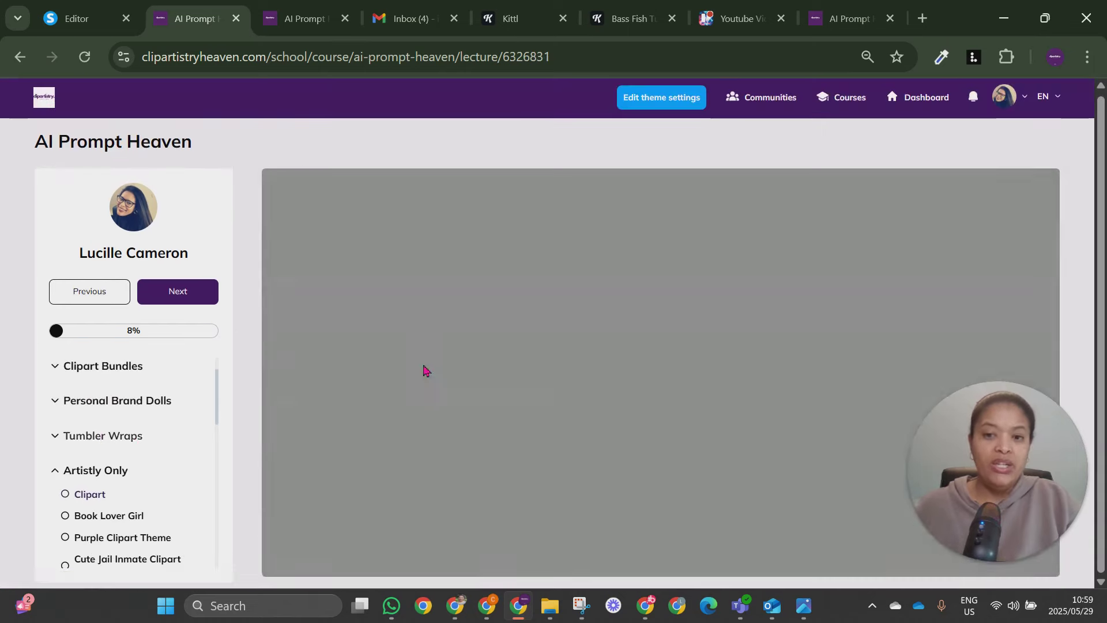
- Examine the Artistly clipart examples and highlight the prompt description and tech details of the Witch Granny on Scooter entry
scroll(103, 461, "down", 2)
scroll(504, 353, "down", 3)
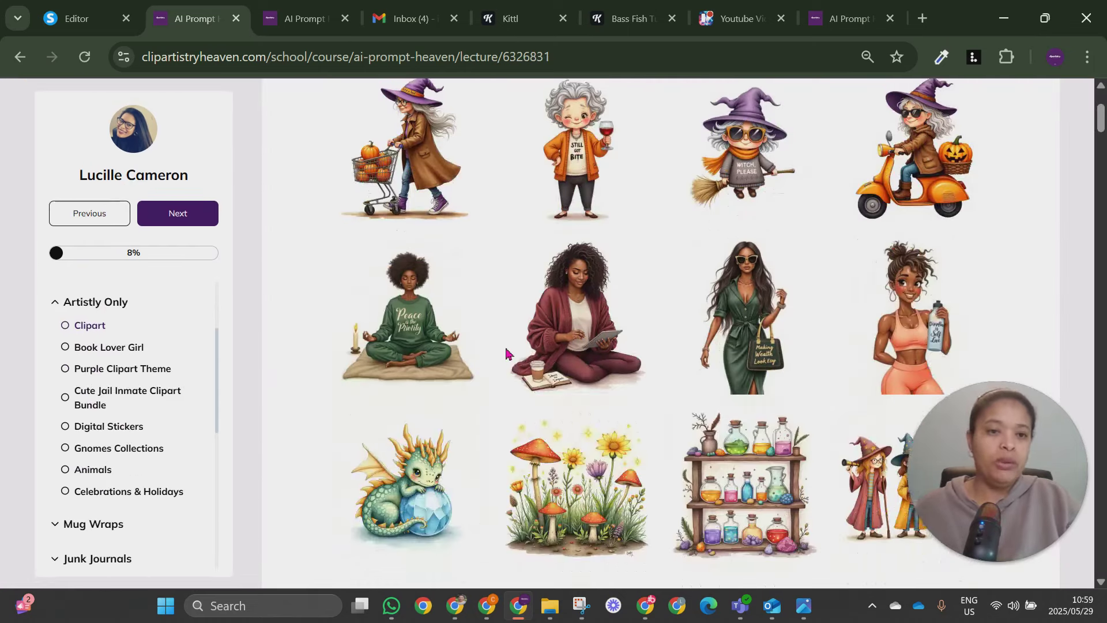
scroll(585, 283, "down", 2)
scroll(644, 236, "down", 8)
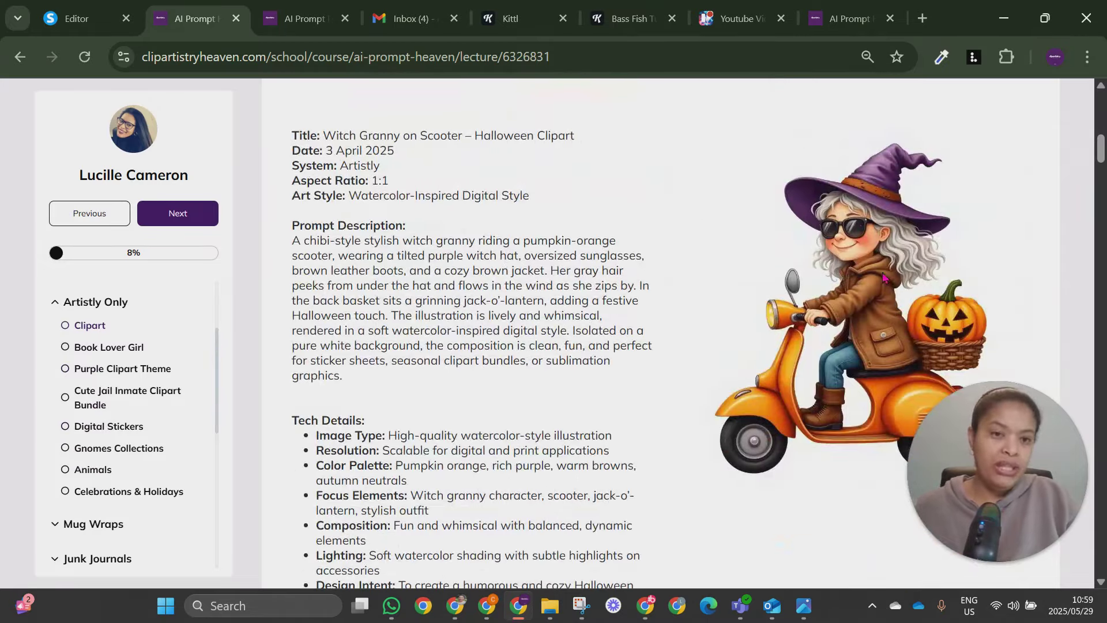
left_click_drag(293, 242, 460, 381)
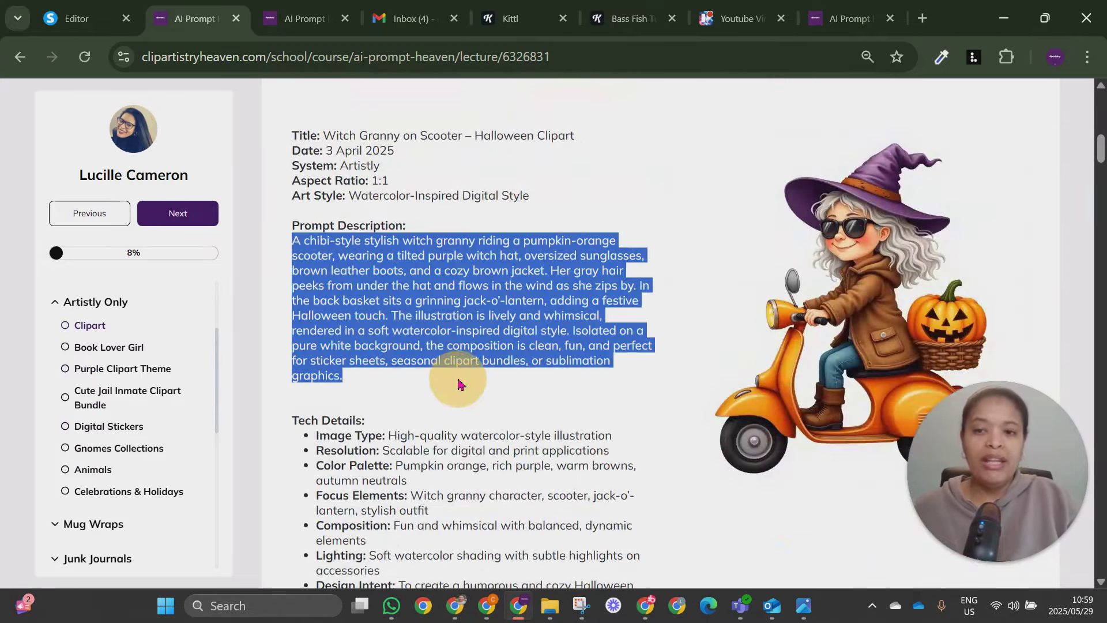
scroll(445, 344, "down", 3)
mouse_move(316, 254)
left_mouse_down()
mouse_move(372, 352)
mouse_move(506, 437)
left_mouse_up()
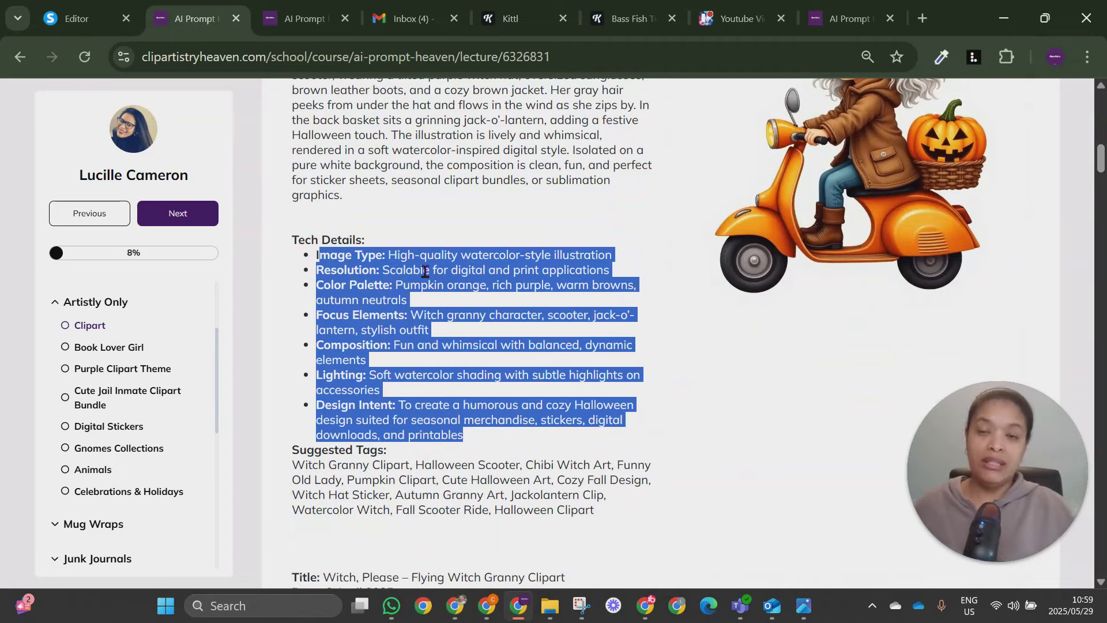
- Examine the Witch Granny on Scooter entry, highlighting its Artistly system, tech details, Composition line and the start of the prompt description
scroll(425, 271, "up", 6)
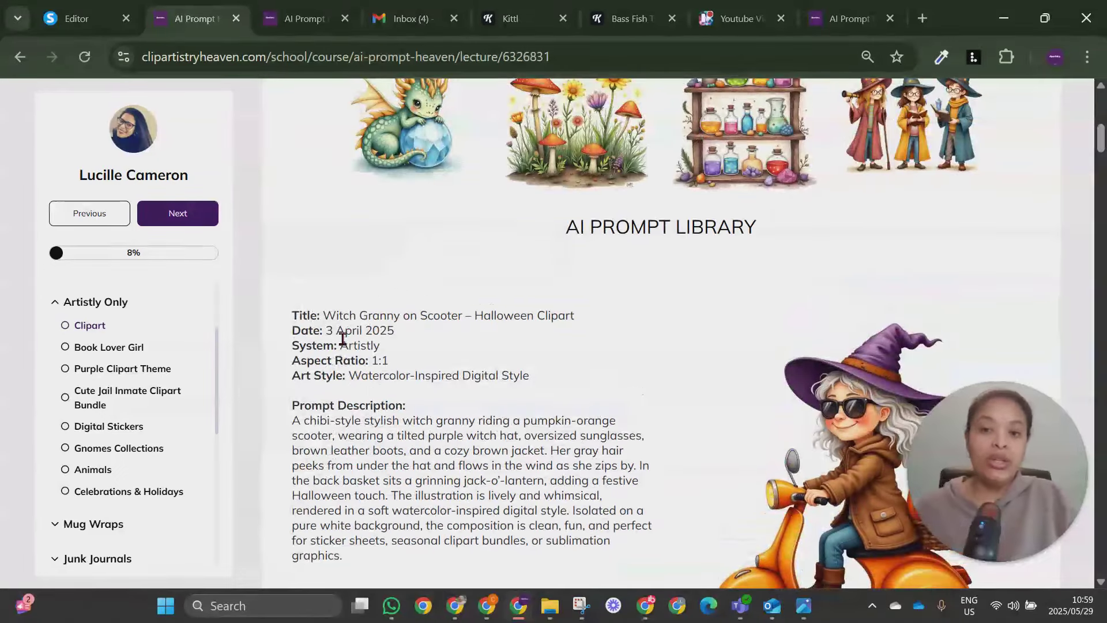
left_click_drag(341, 348, 402, 350)
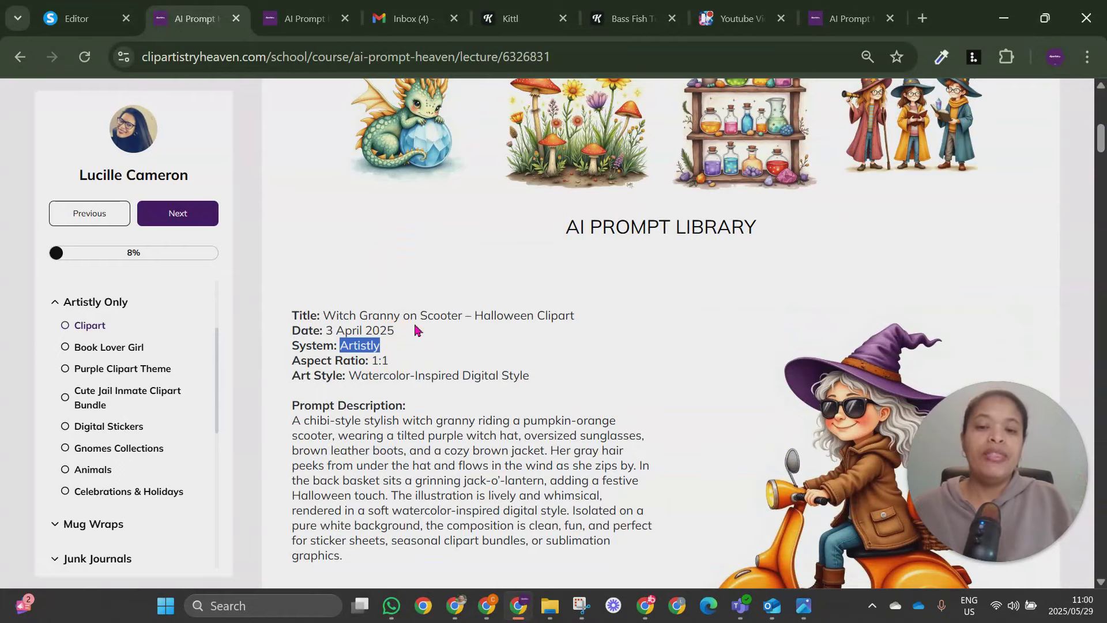
scroll(375, 345, "down", 6)
left_click_drag(314, 257, 636, 432)
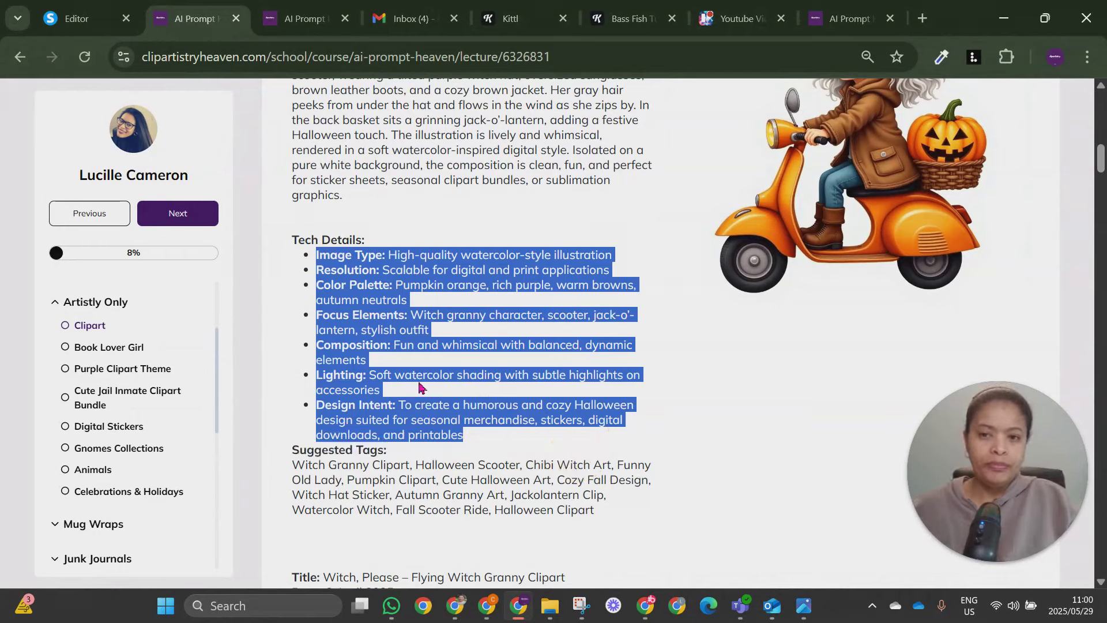
left_click(388, 319)
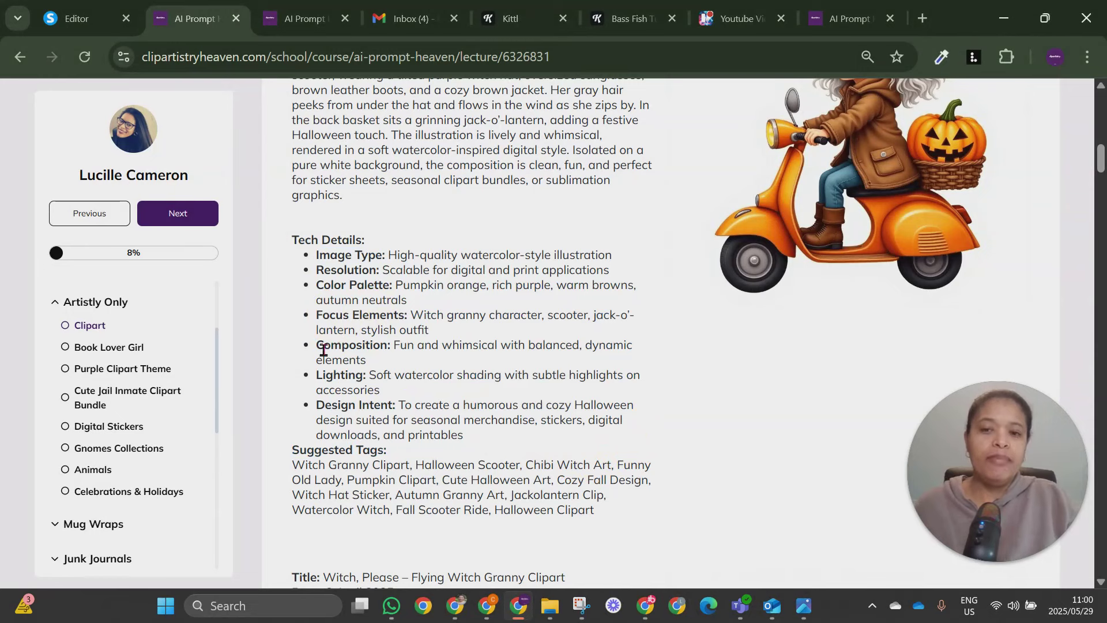
left_click_drag(324, 345, 641, 350)
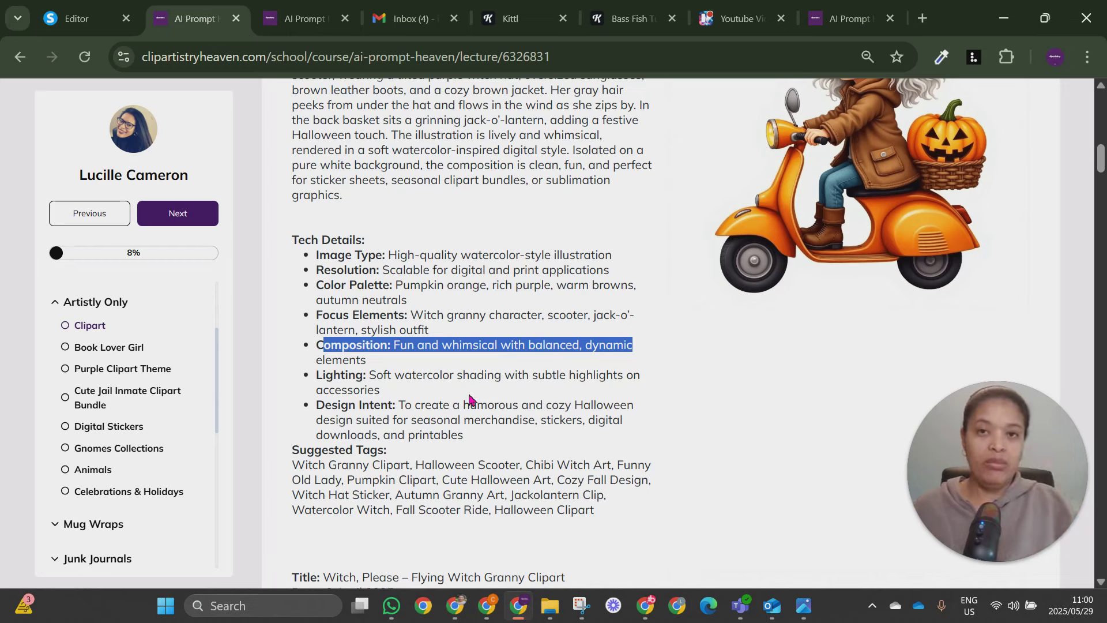
scroll(806, 320, "up", 2)
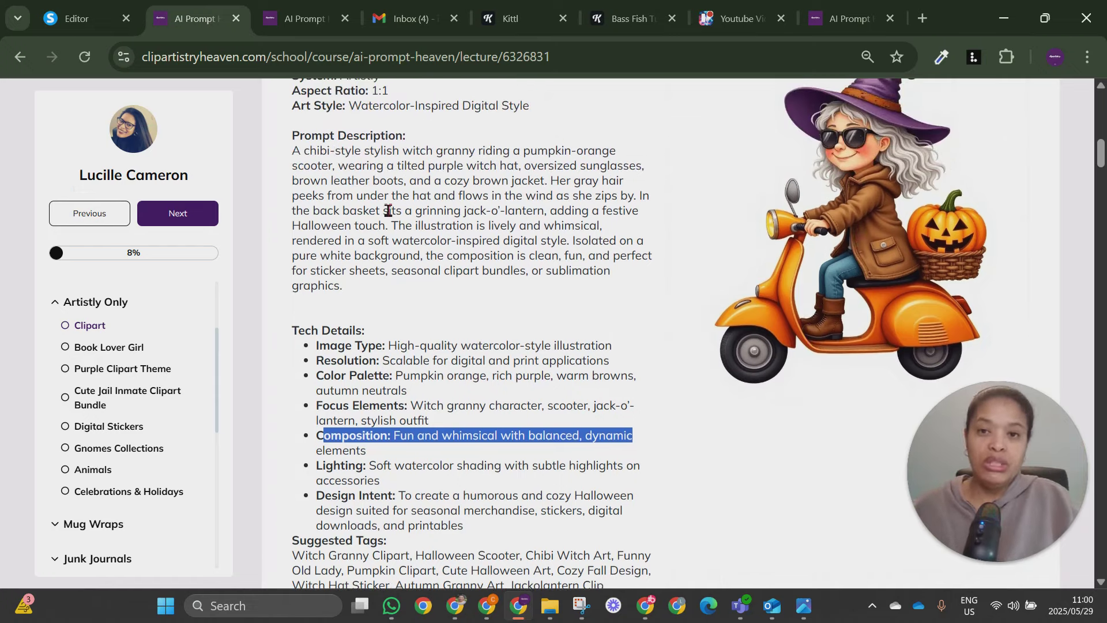
scroll(399, 173, "up", 2)
left_click_drag(381, 166, 307, 168)
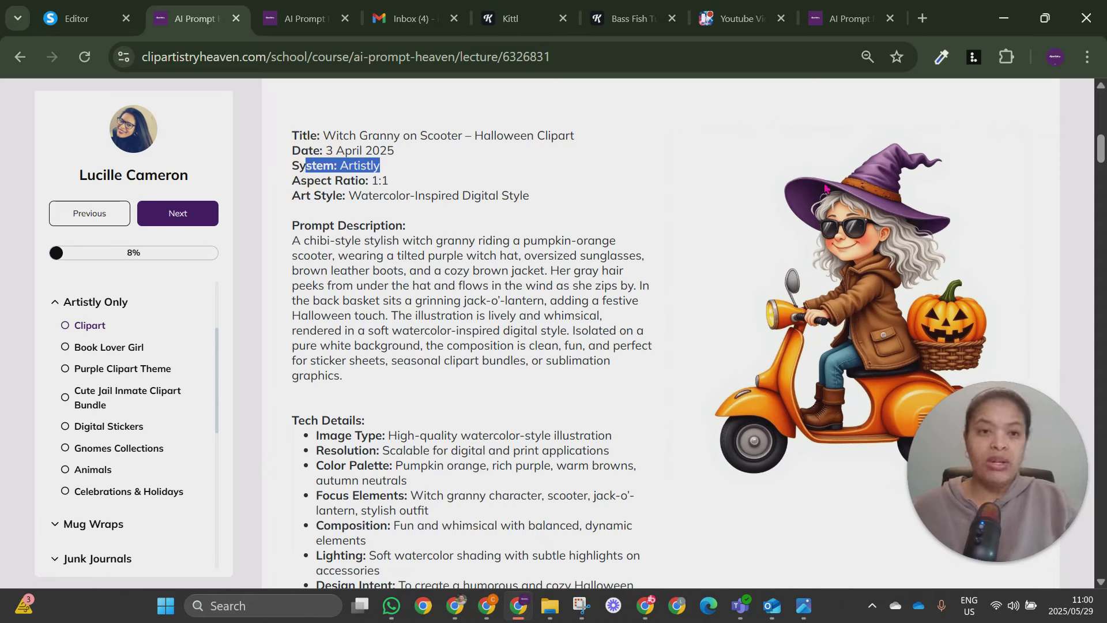
left_click_drag(292, 239, 472, 270)
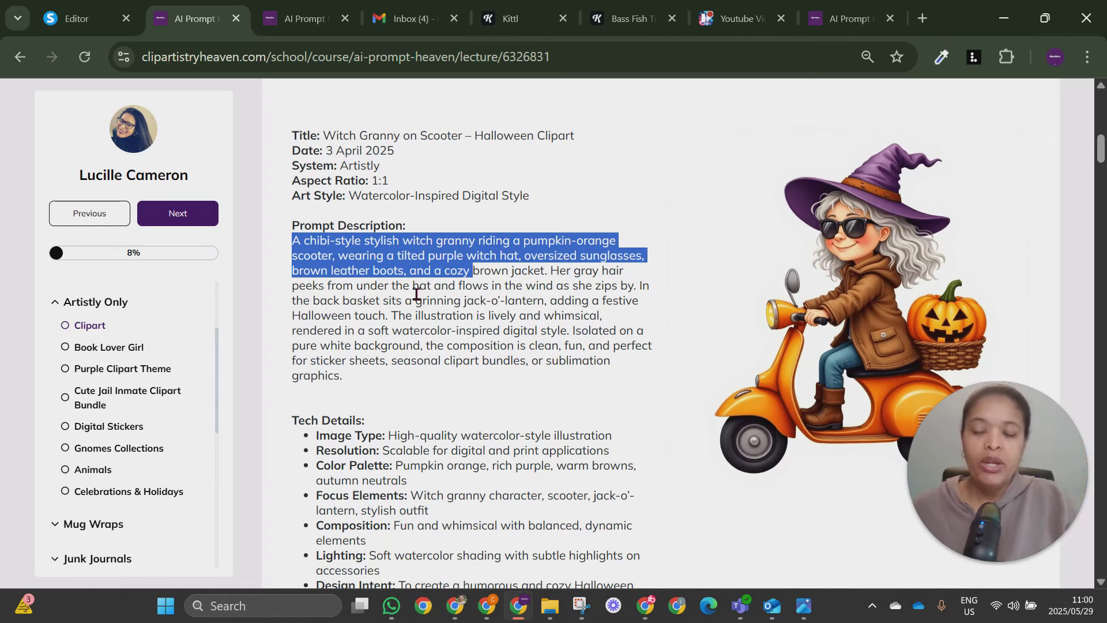
- Review the course sections, expand Clipart Bundles and open its Weddings lesson
scroll(395, 334, "up", 2)
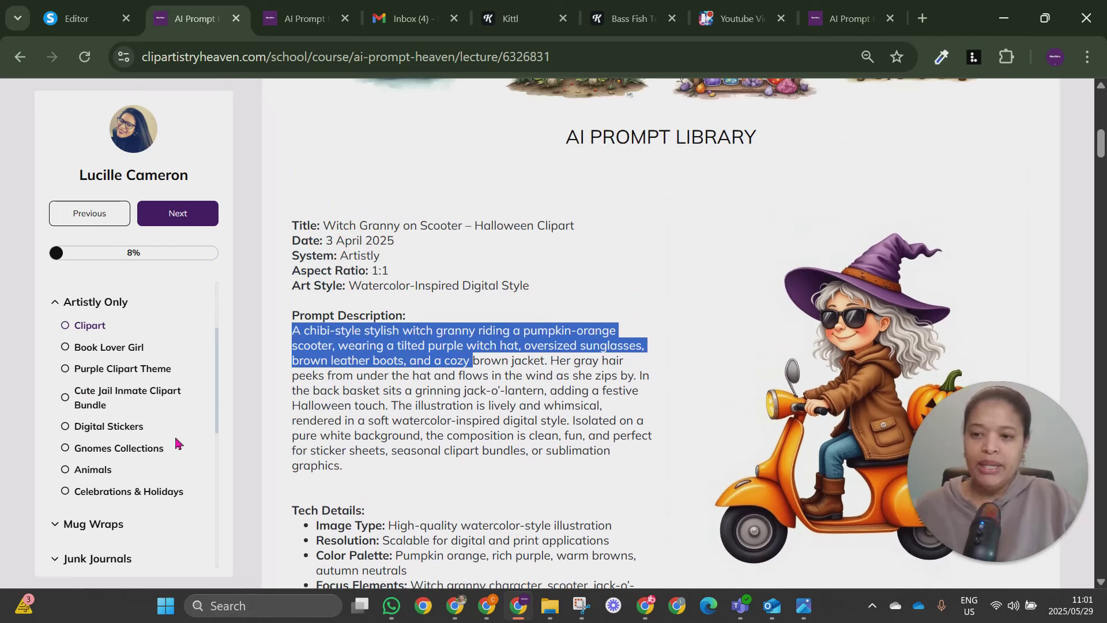
scroll(92, 441, "down", 3)
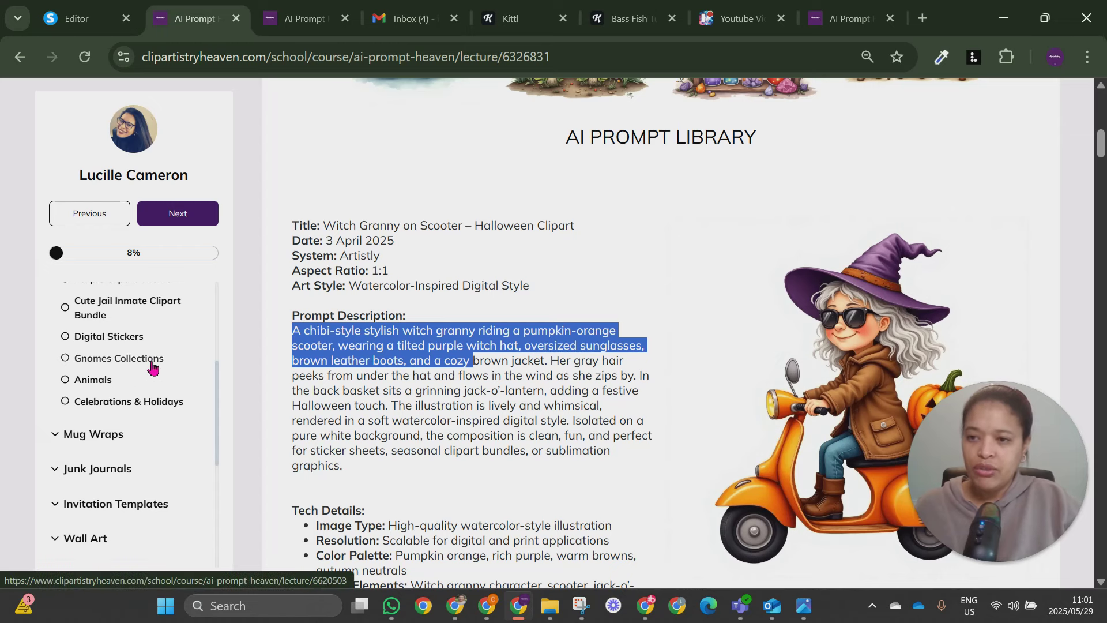
scroll(115, 386, "up", 3)
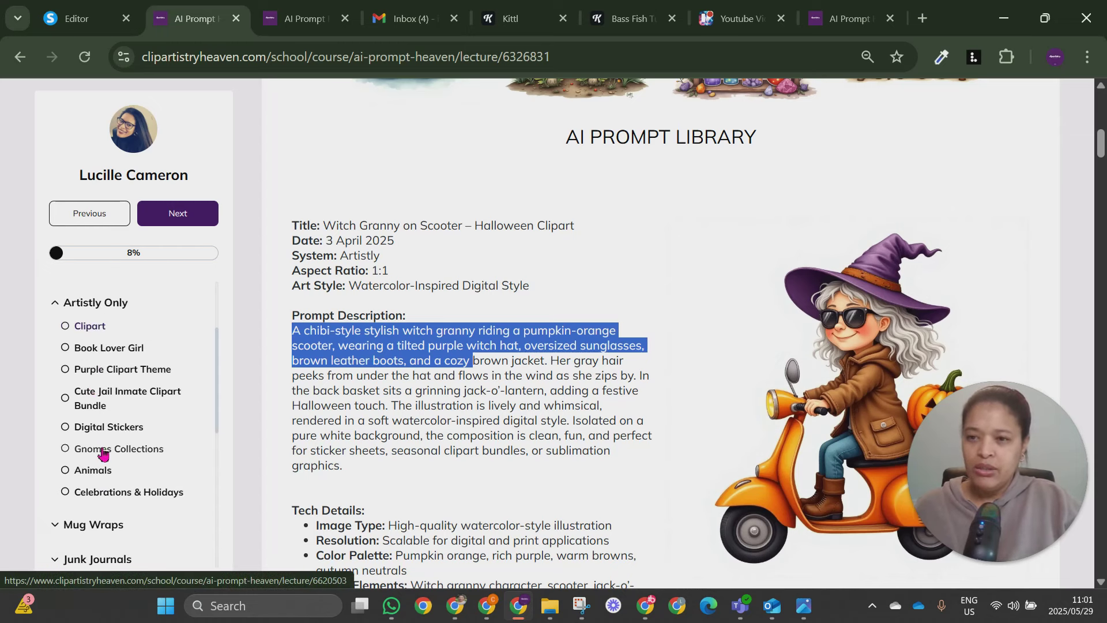
scroll(138, 449, "up", 4)
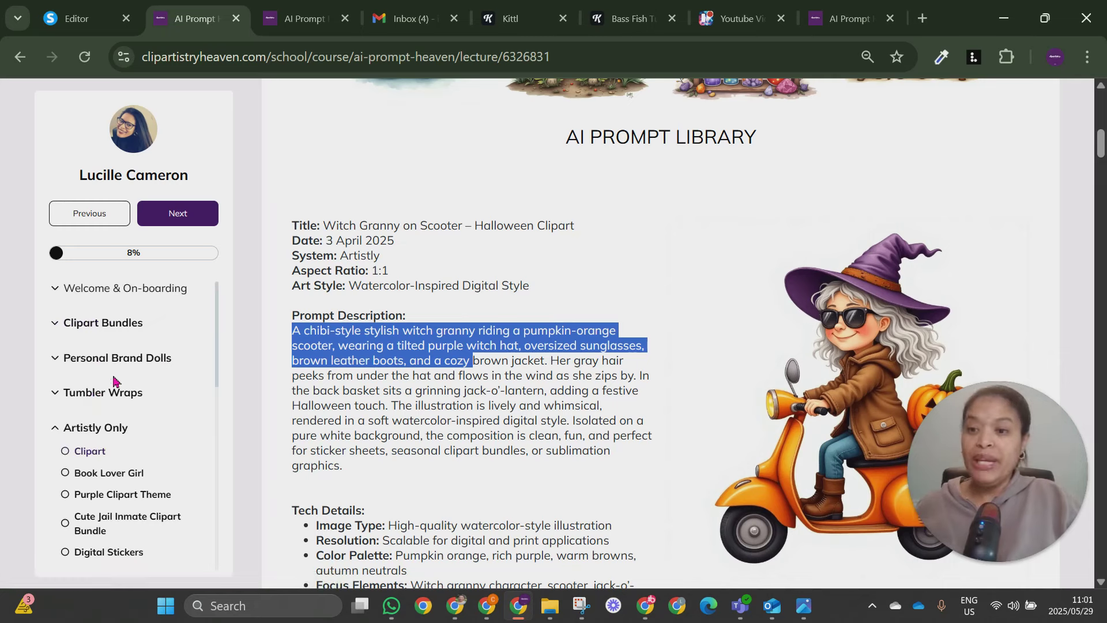
scroll(109, 469, "down", 6)
scroll(101, 375, "up", 5)
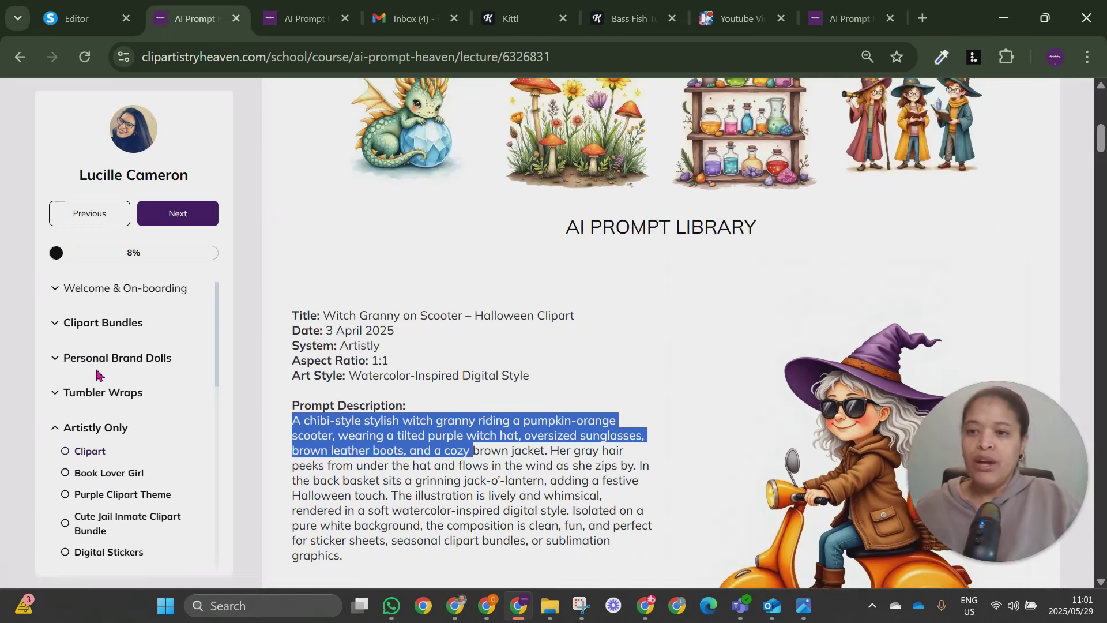
left_click(63, 331)
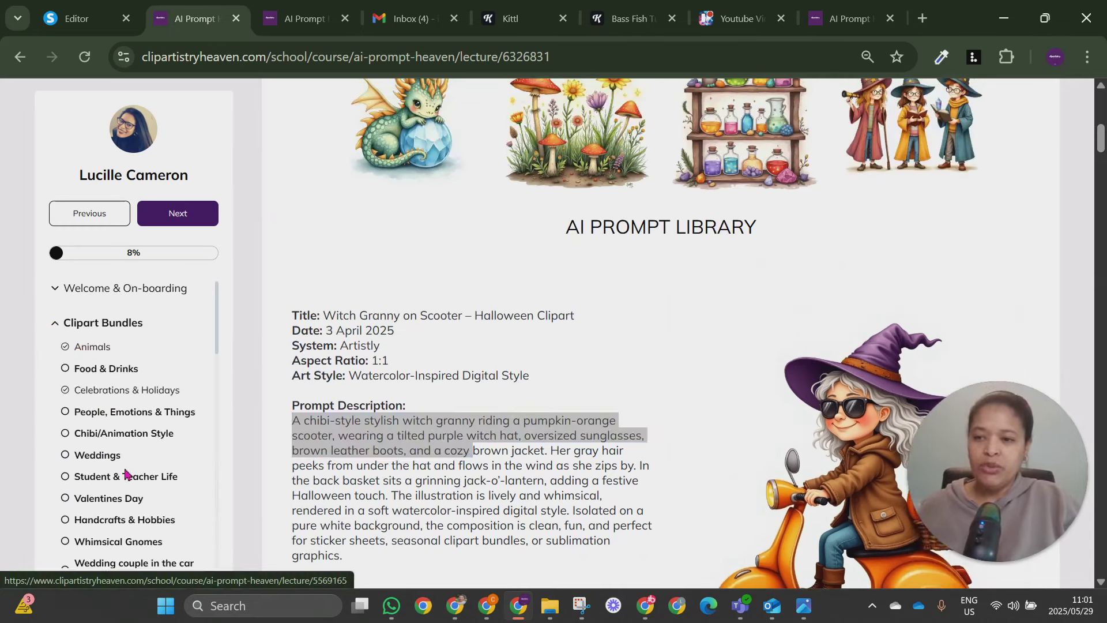
scroll(118, 450, "down", 3)
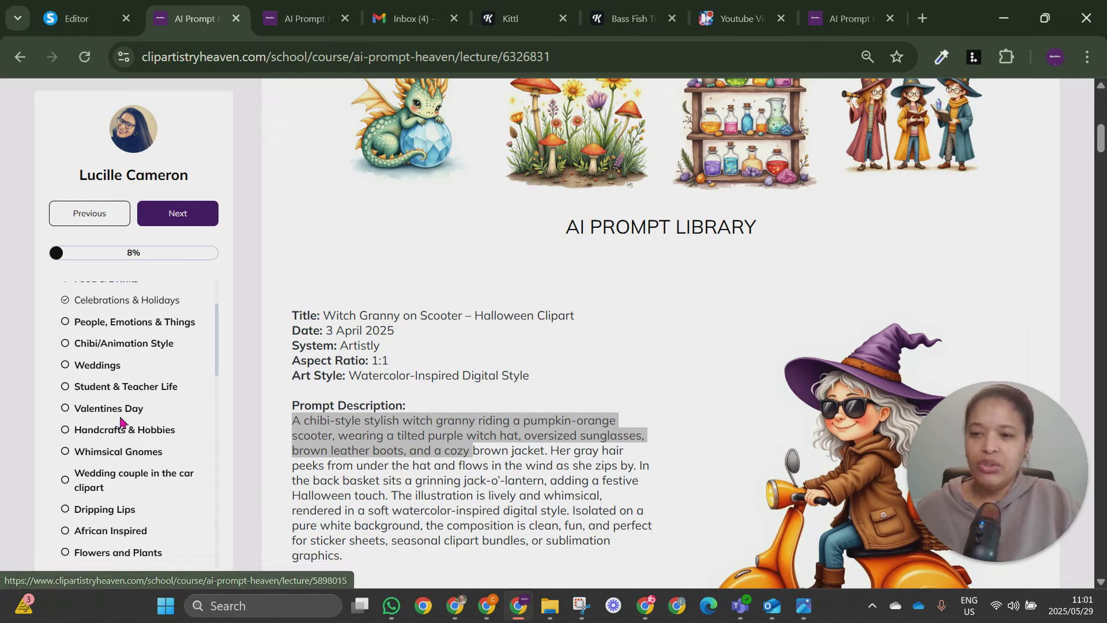
left_click(98, 365)
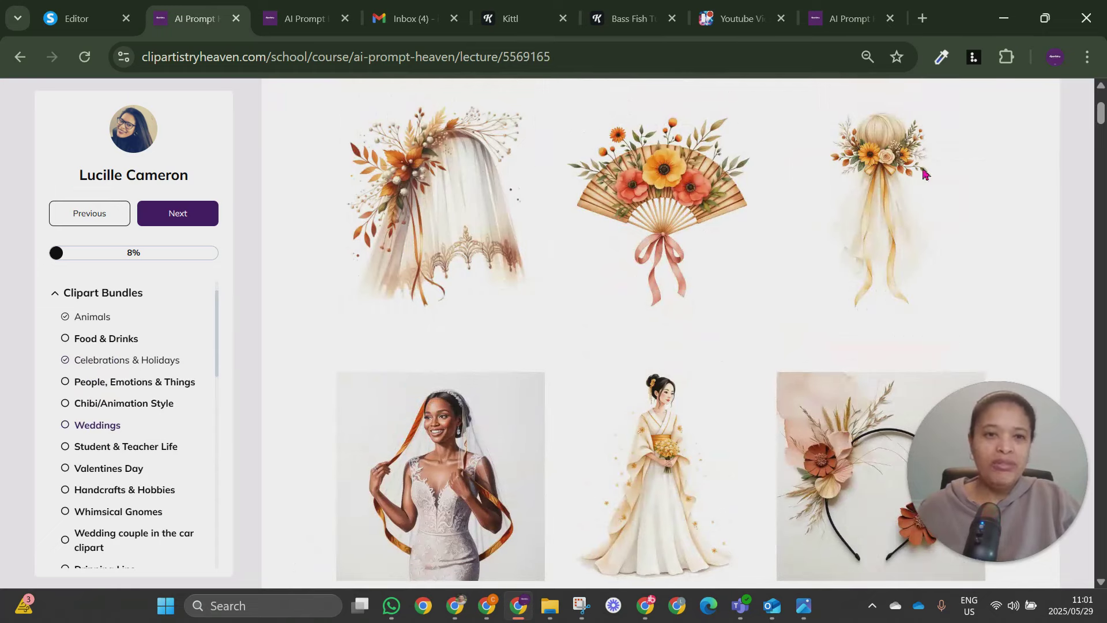
- Examine the wedding clipart examples and highlight the prompt description and tech details of the Watercolor Boho Floral Hand Fan entry
scroll(566, 316, "up", 3)
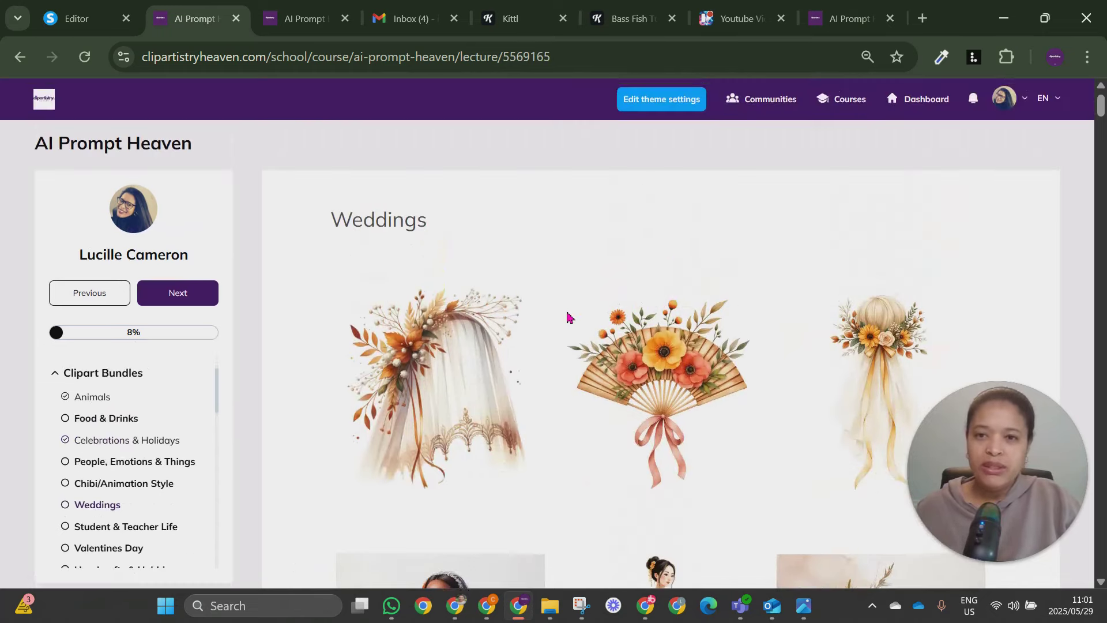
scroll(566, 317, "down", 5)
scroll(761, 248, "down", 1)
scroll(784, 235, "up", 3)
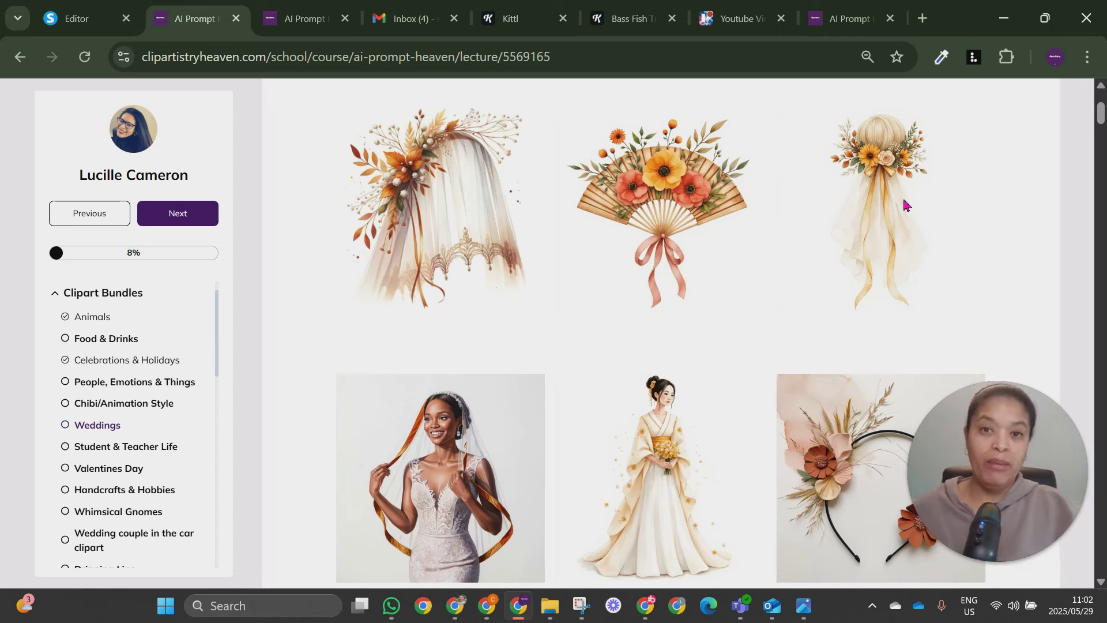
scroll(576, 291, "down", 3)
scroll(593, 280, "down", 12)
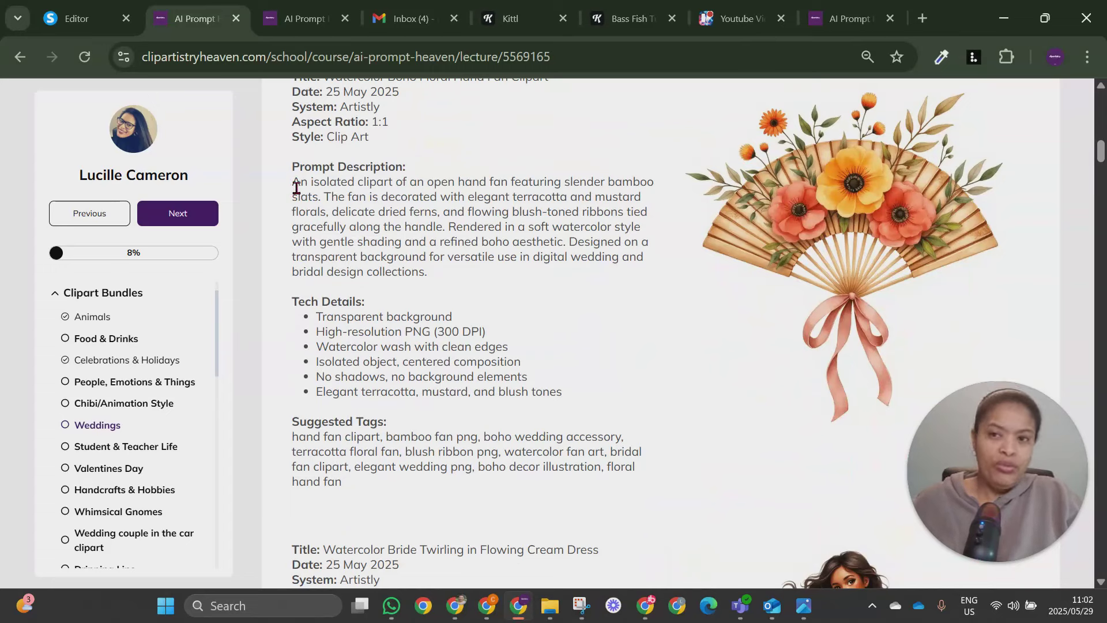
left_click_drag(296, 186, 613, 413)
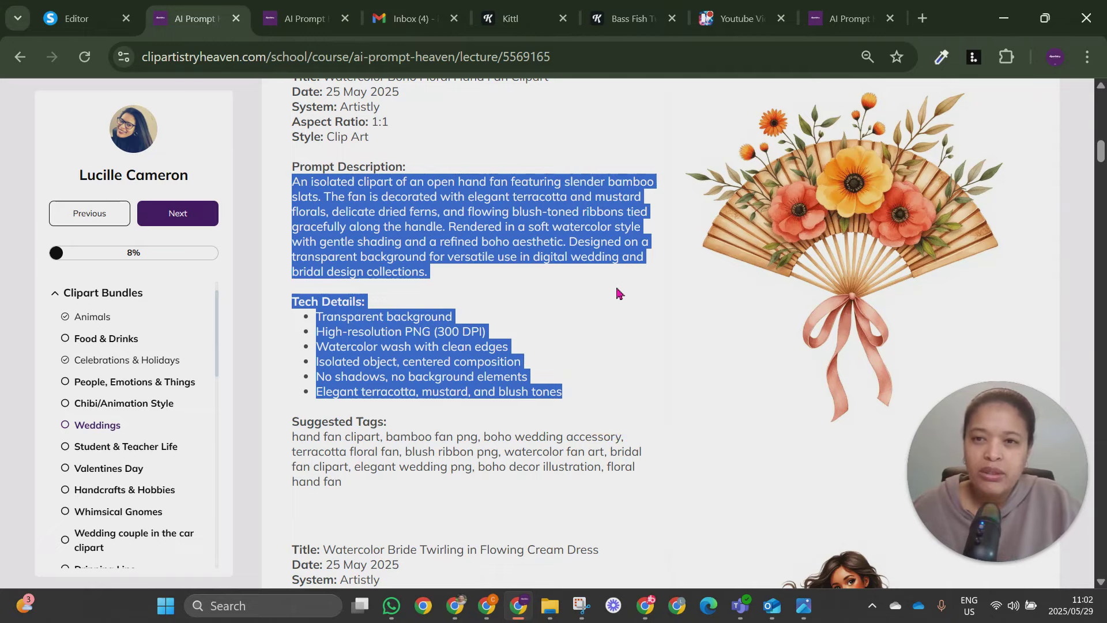
- Find the Watercolor Boho Bridal Veil Clipart entry among the wedding prompts and copy its full prompt description
scroll(565, 306, "down", 15)
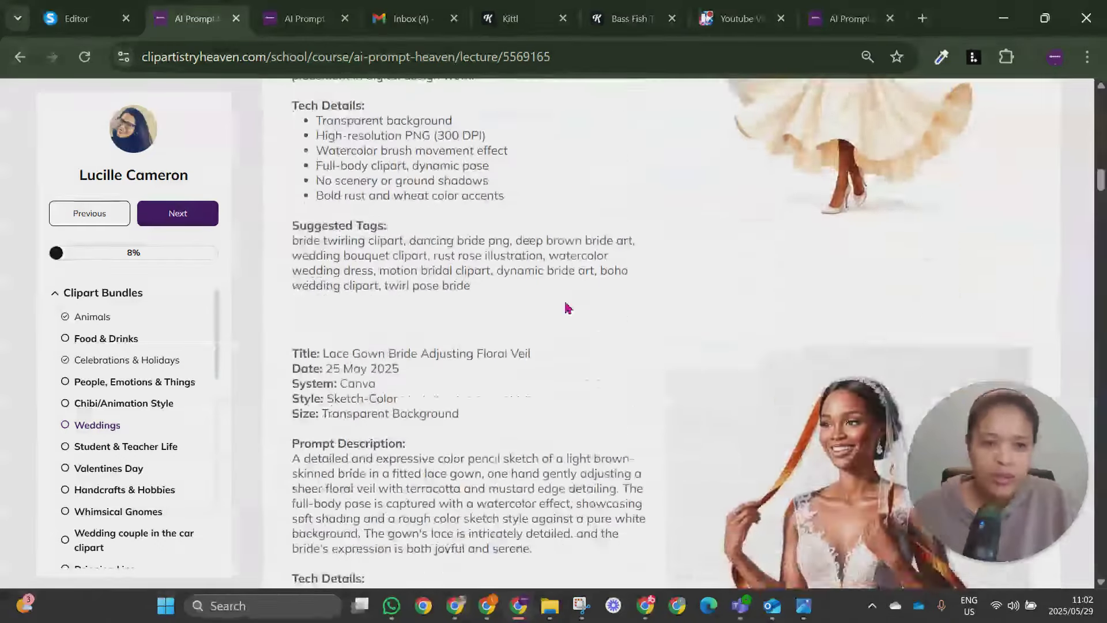
scroll(568, 304, "down", 10)
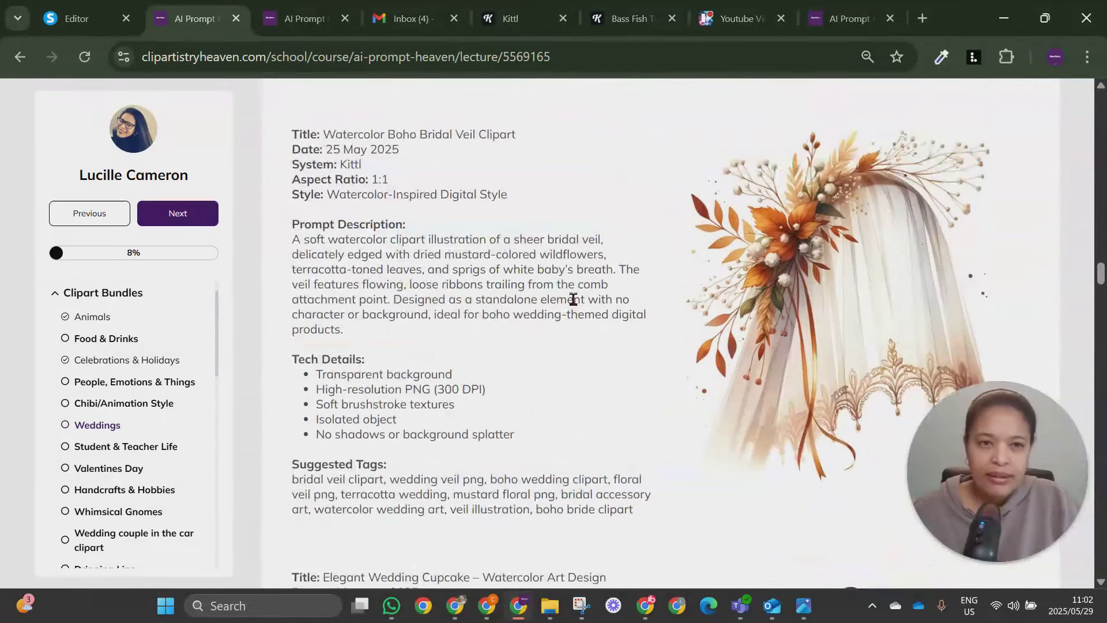
scroll(572, 298, "down", 15)
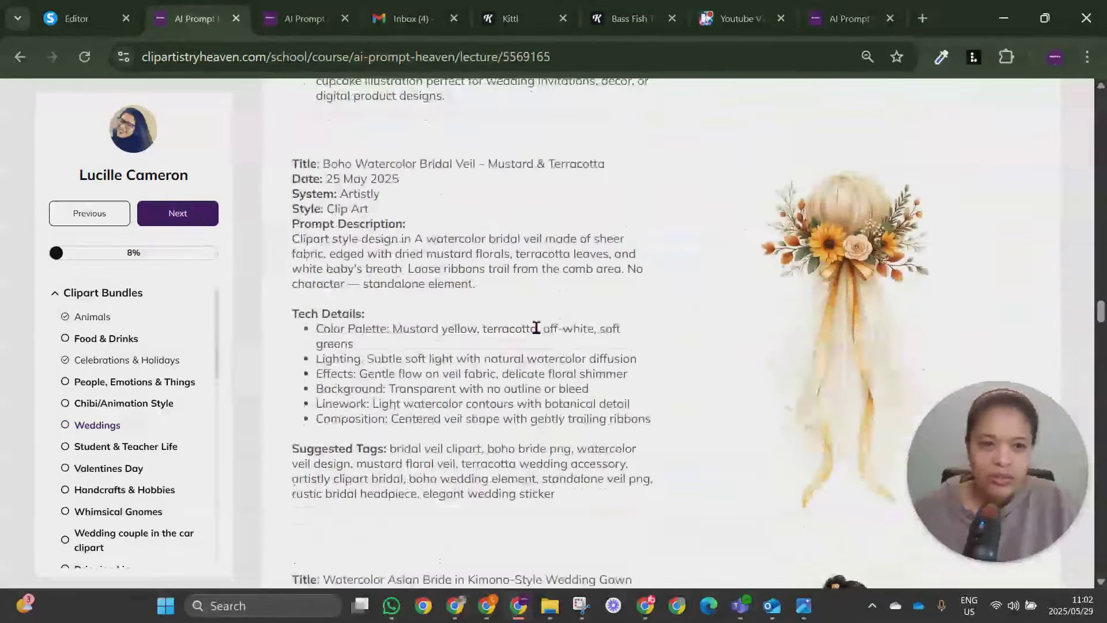
scroll(778, 235, "up", 15)
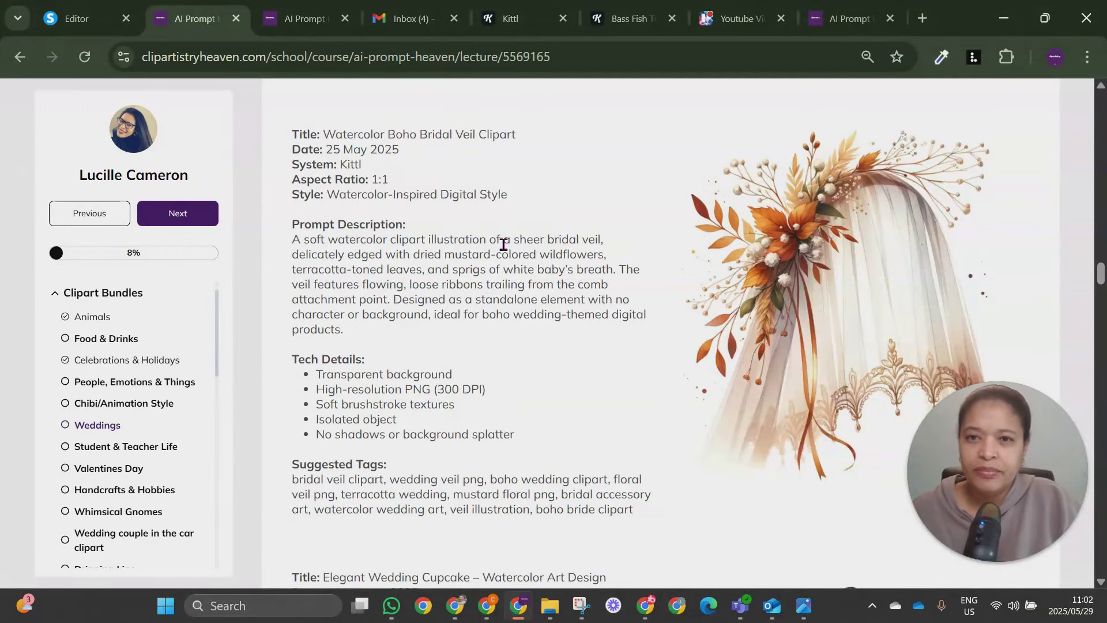
scroll(503, 244, "up", 1)
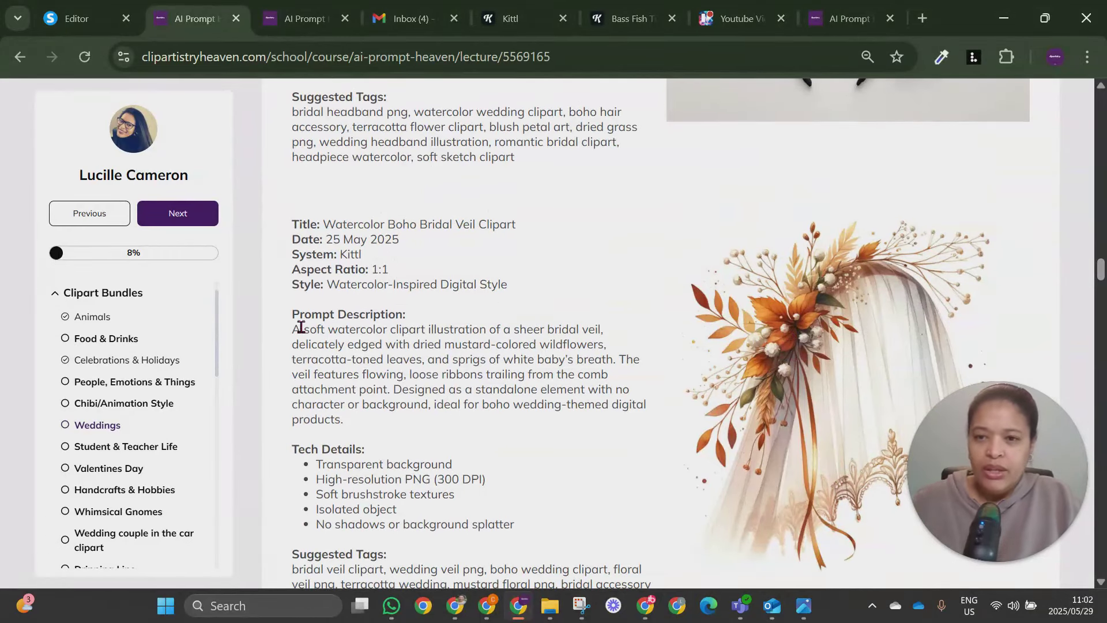
left_click_drag(296, 329, 517, 423)
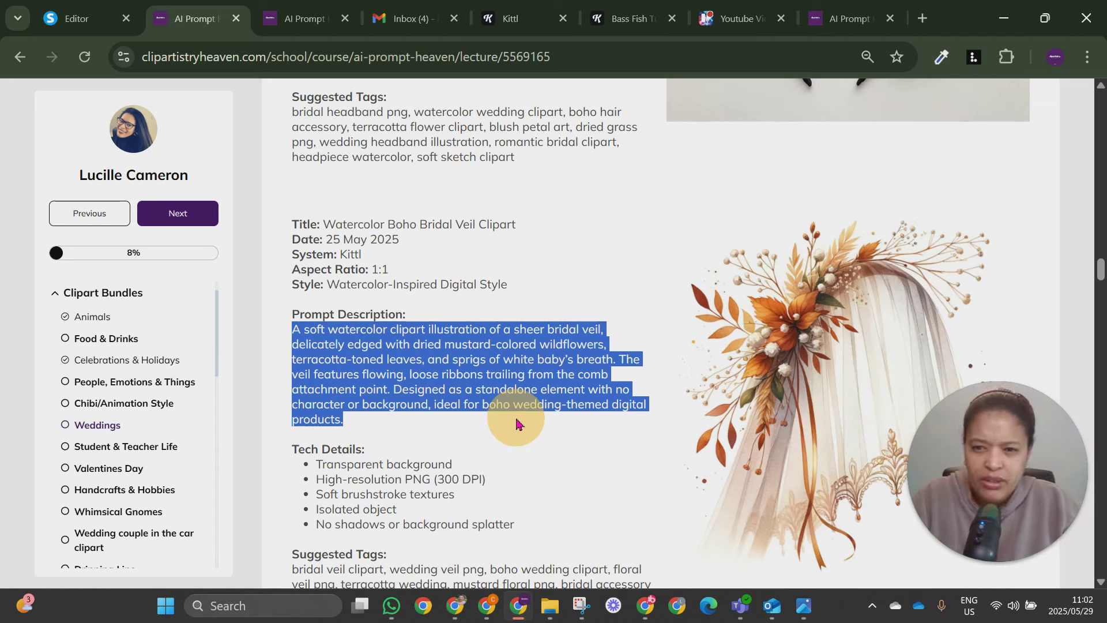
left_click_drag(516, 425, 516, 424)
key("ctrl+c")
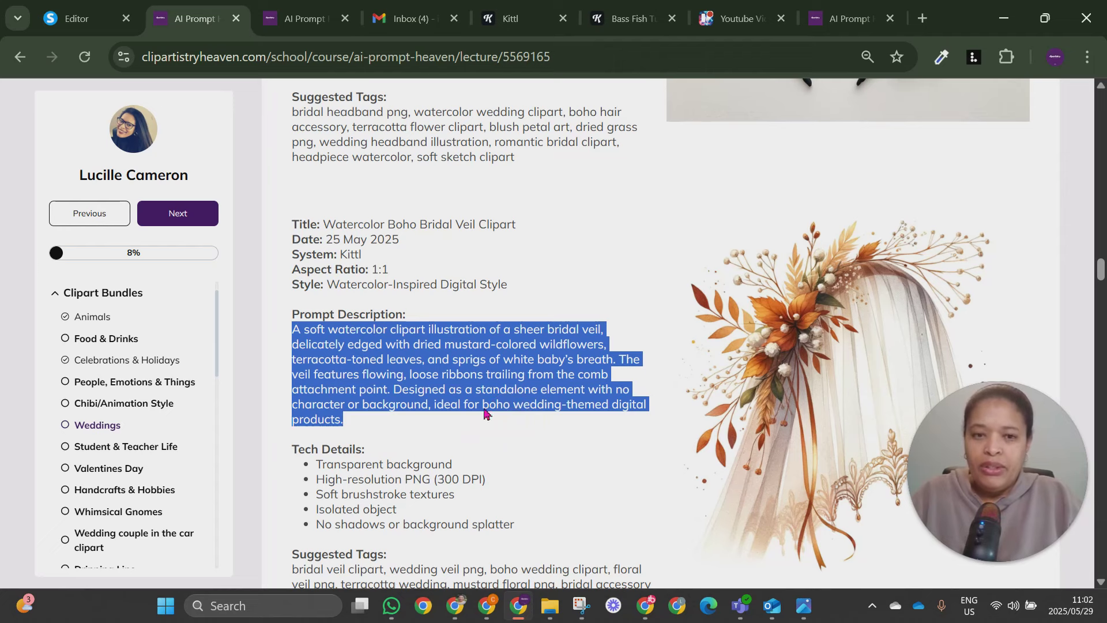
- Switch to ChatGPT in the other browser window and paste the copied bridal veil prompt into the message box
left_click(455, 606)
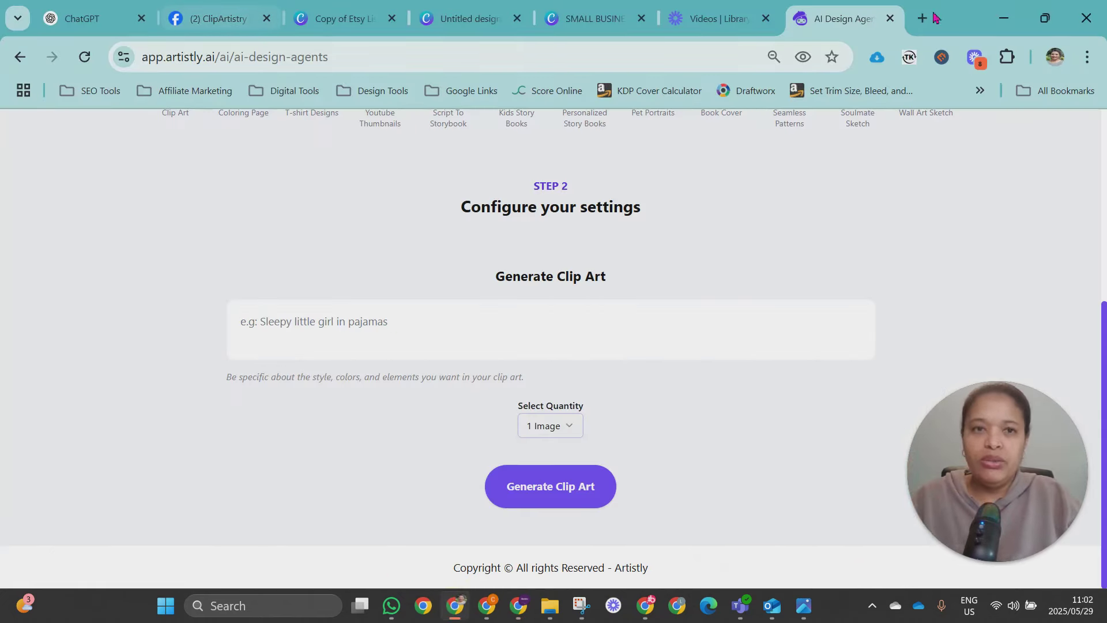
left_click(112, 16)
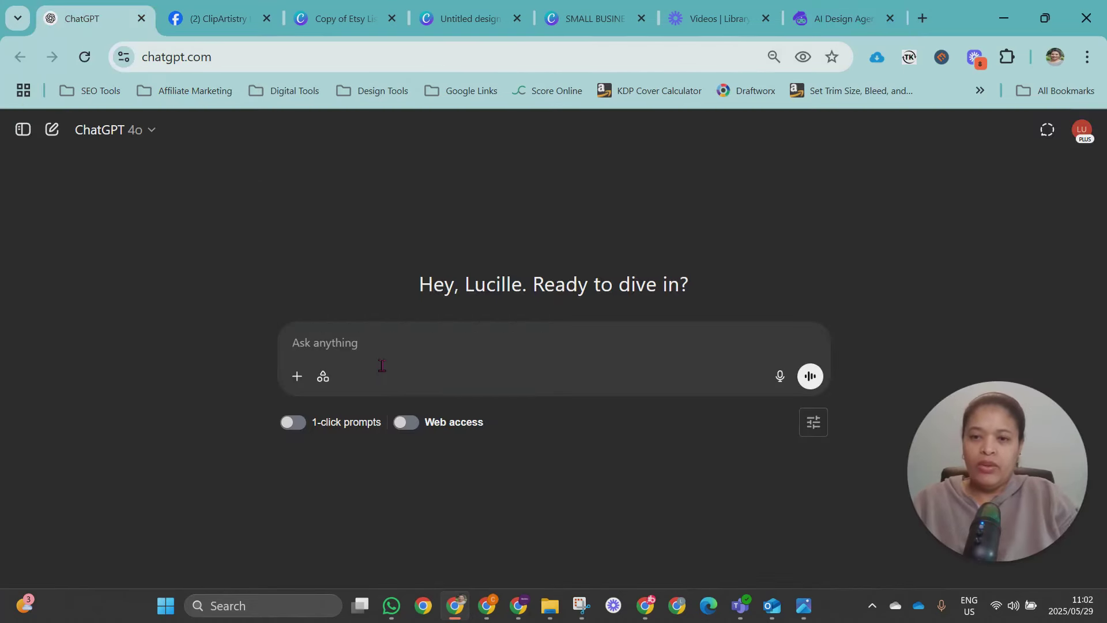
left_click(379, 345)
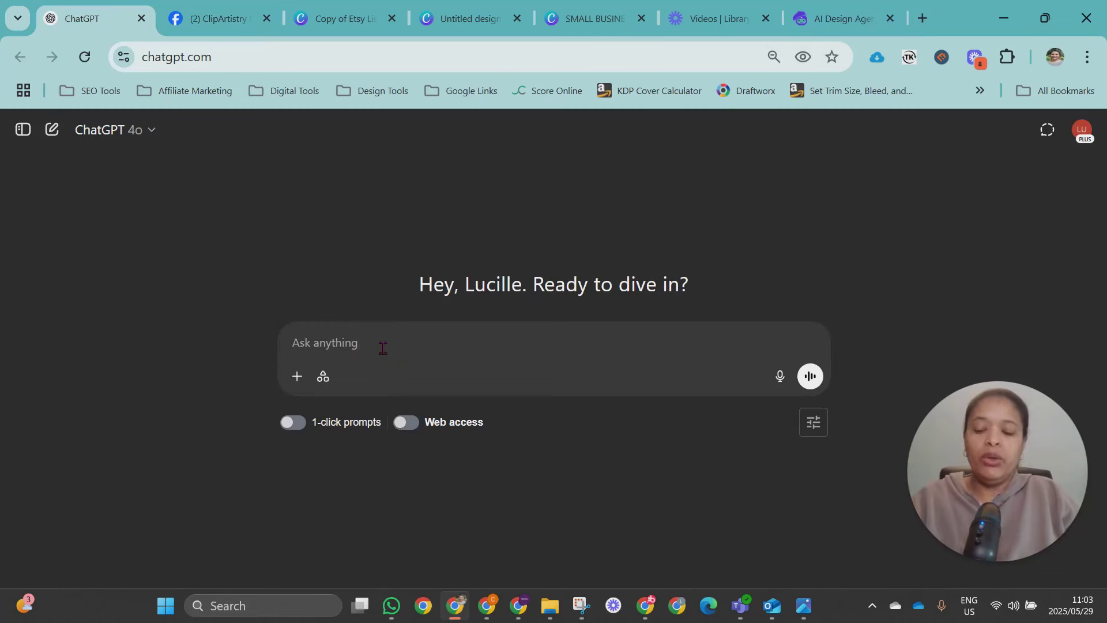
key("ctrl+v")
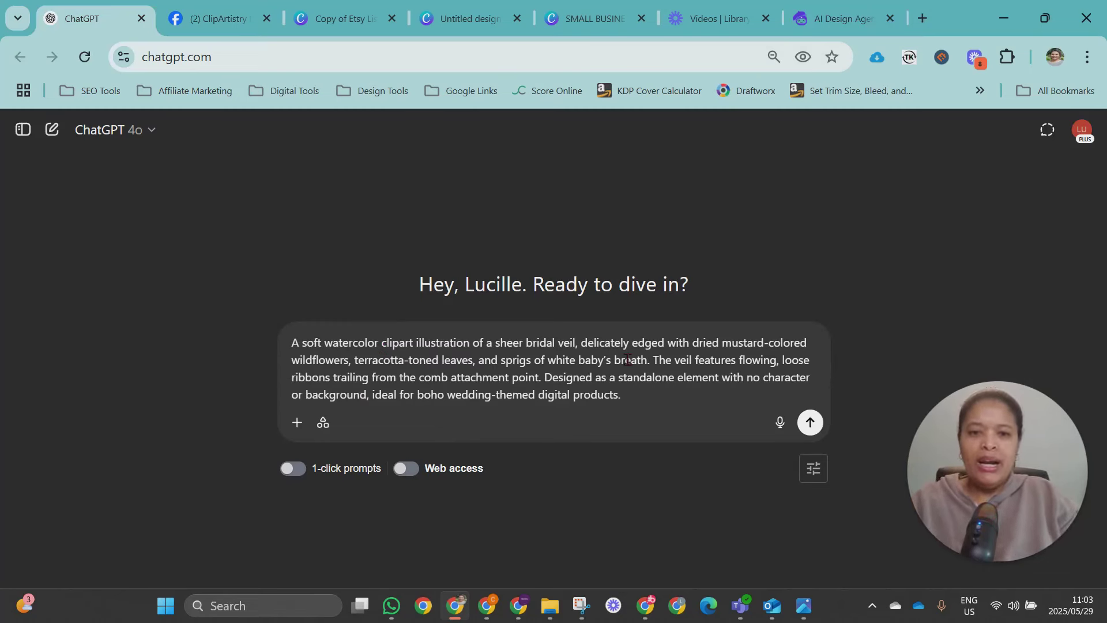
- Below the pasted veil prompt, leave a blank line and write that you would like to create a consistent clipart bundle based on the above prompt
left_click_drag(654, 341, 805, 341)
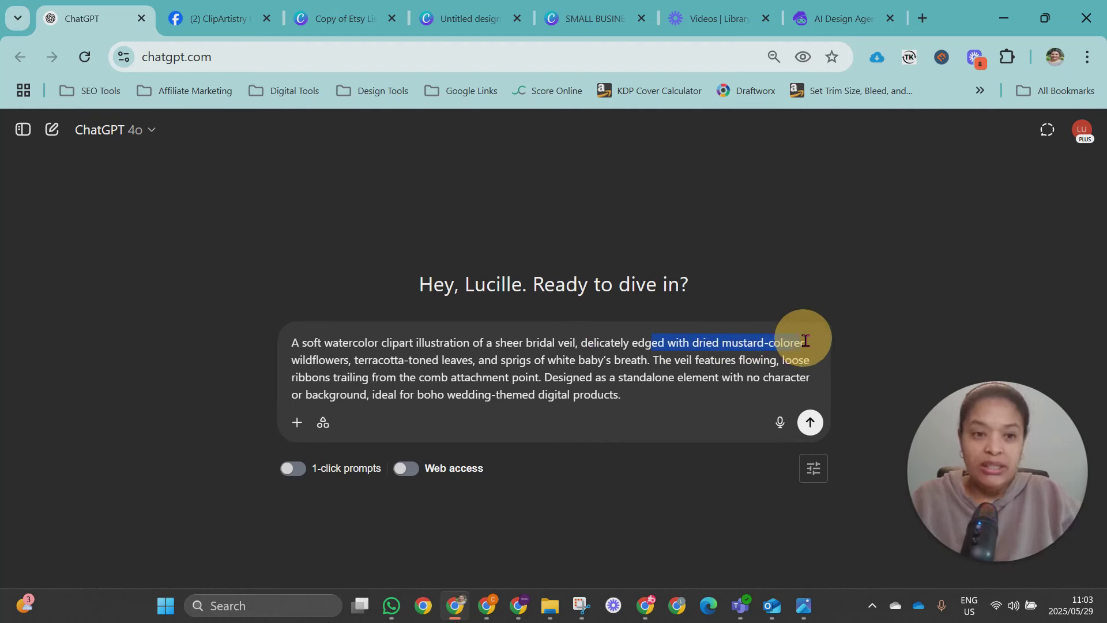
left_click_drag(805, 340, 801, 342)
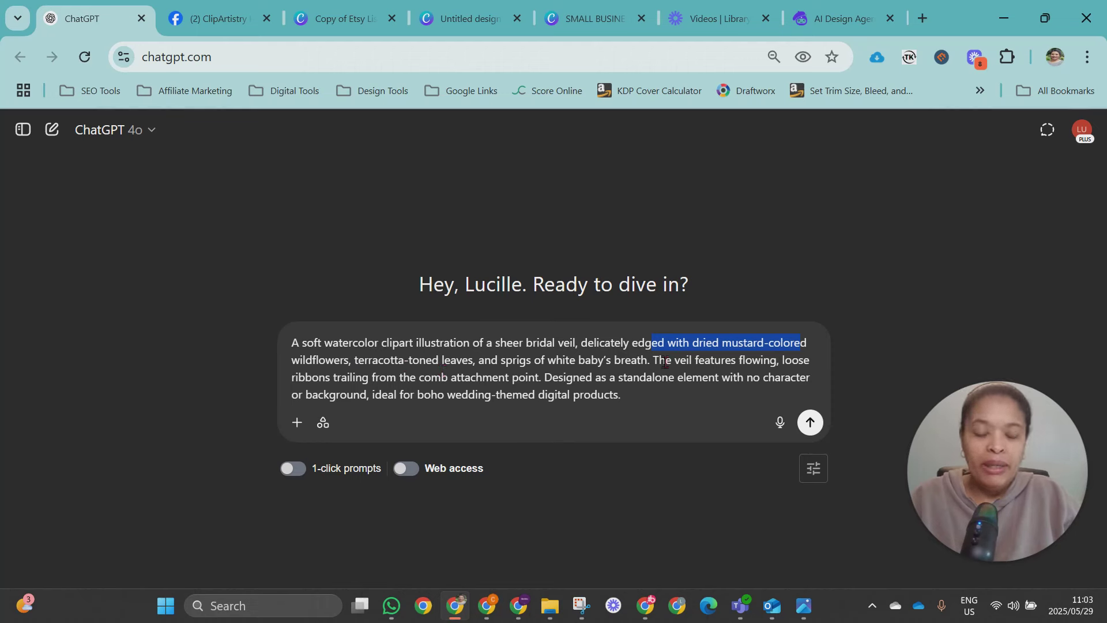
left_click(640, 394)
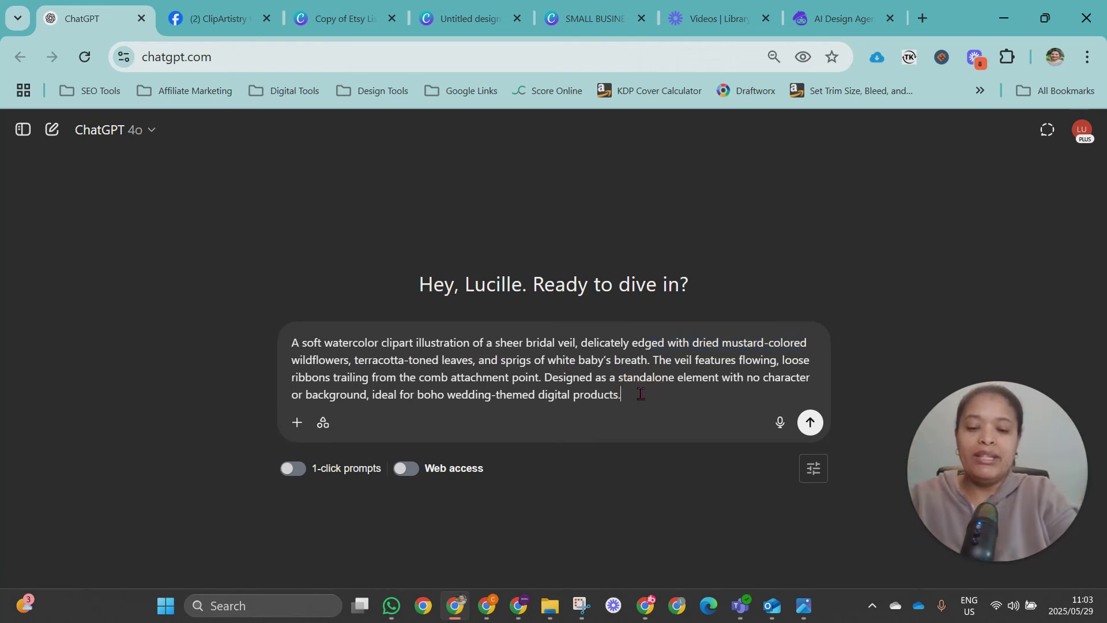
key("shift+Return")
key("shift+Return")
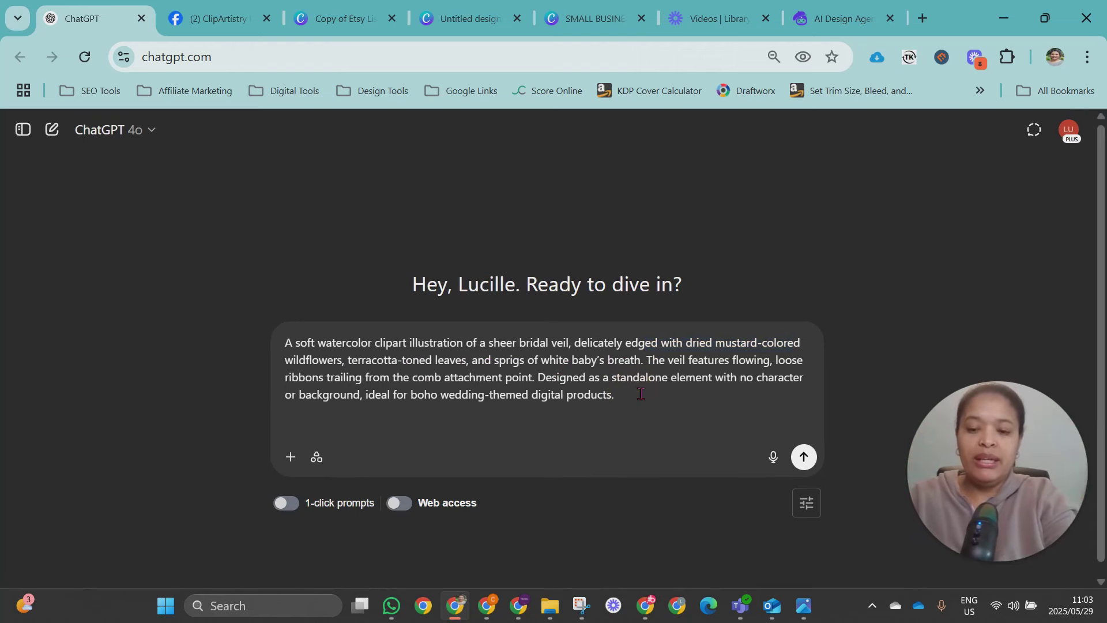
type("Hi, I would like to create ")
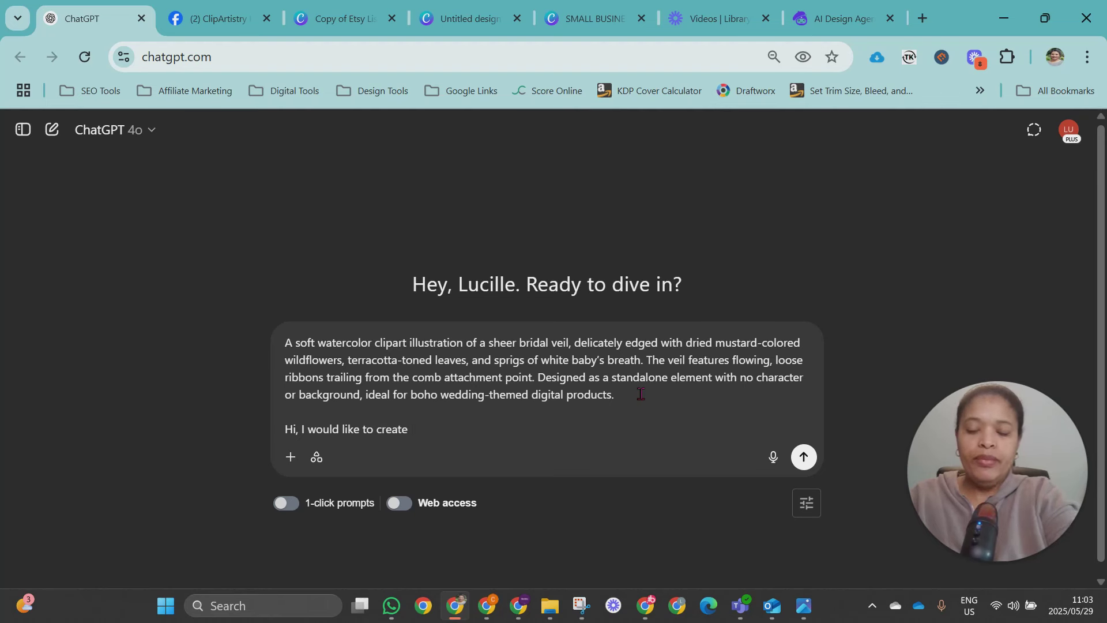
type("a consisent")
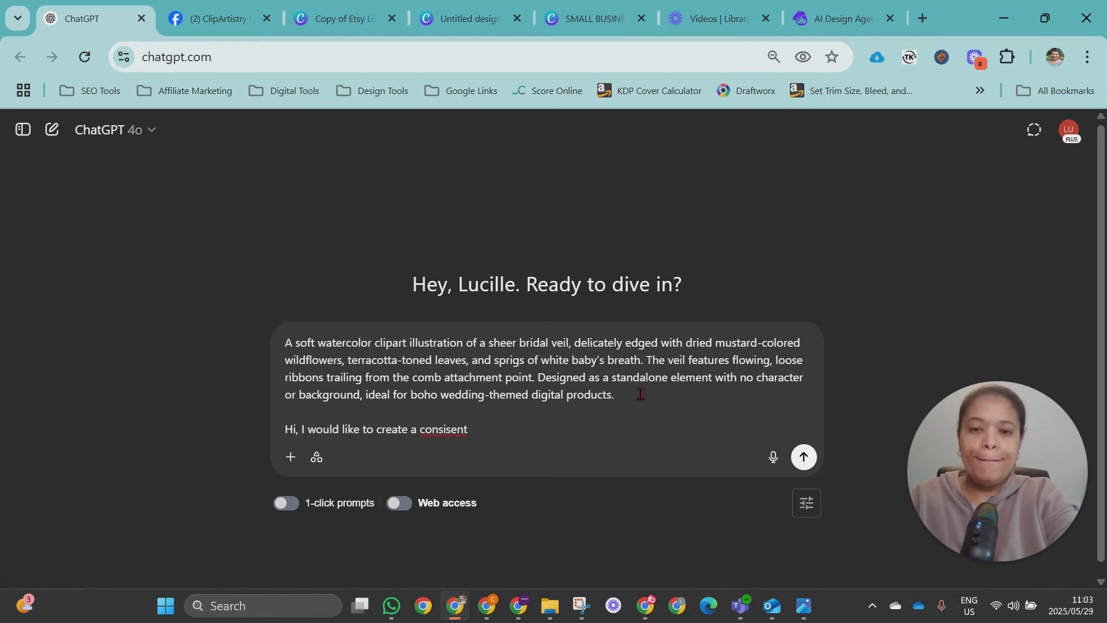
type(" cli")
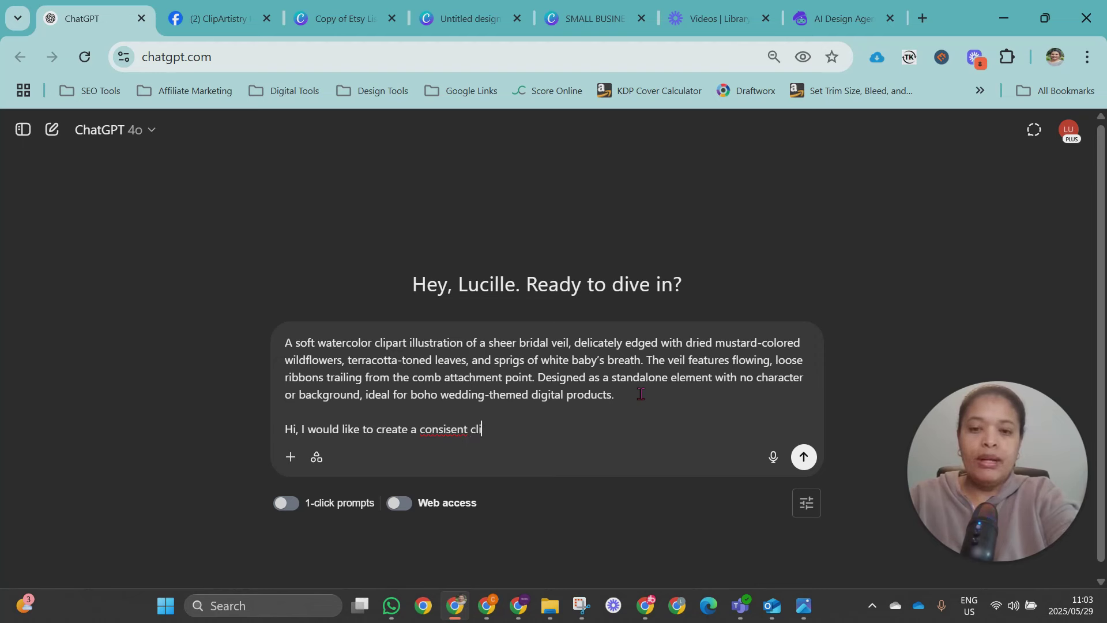
type("part bundle")
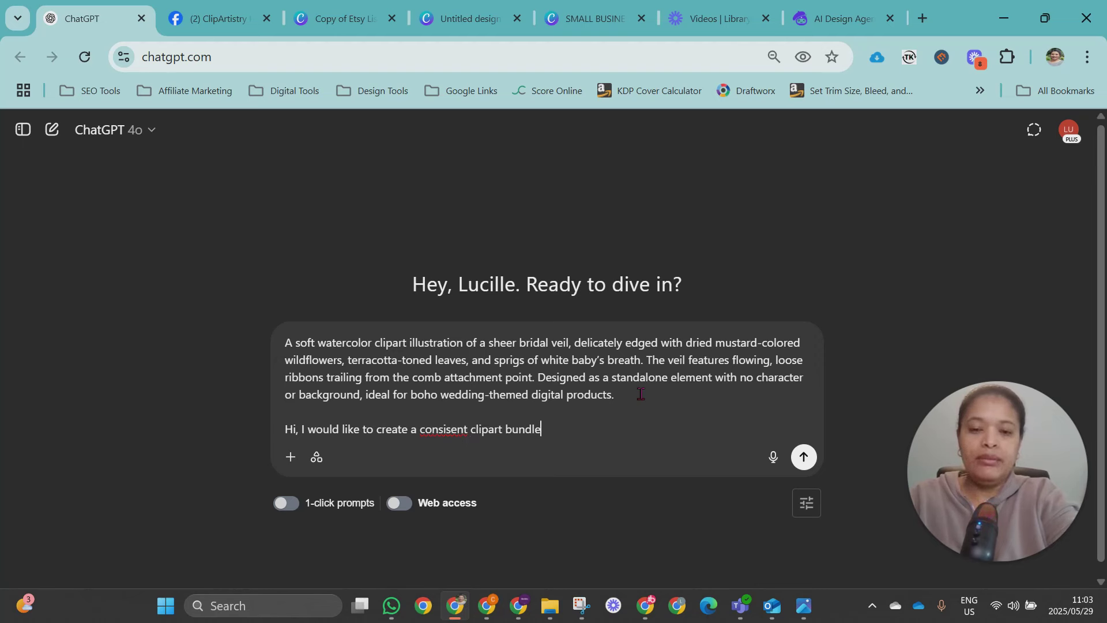
type(" based on the above prompt.")
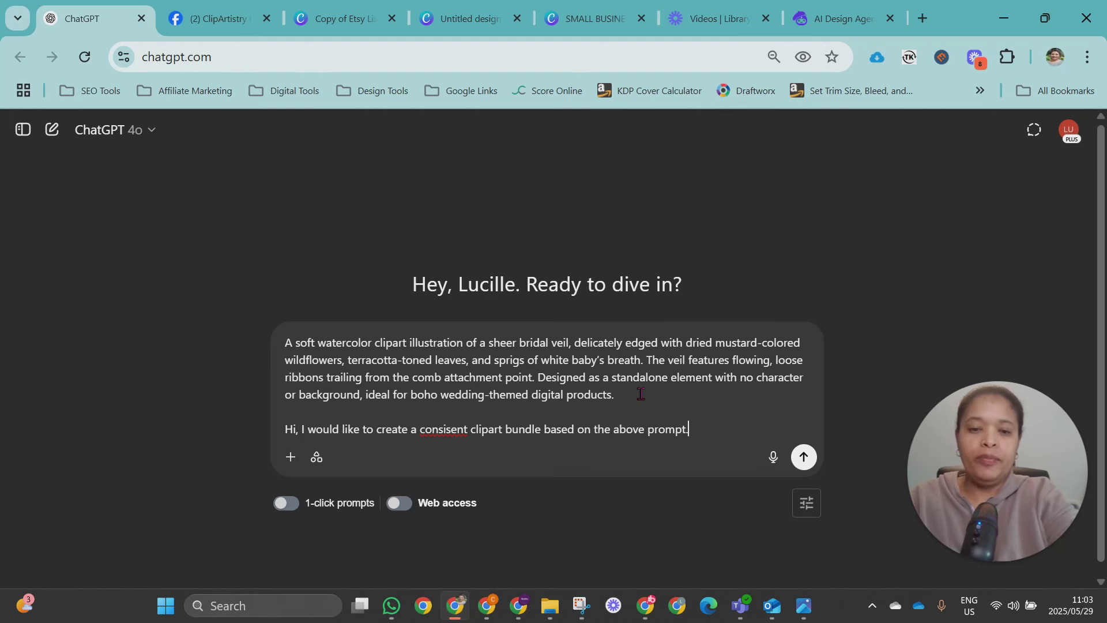
- On a new line, ask ChatGPT to generalize this prompt so that the Artistly v5 image generator can interpret it in a general way
key("shift+Return")
type("I need you to ")
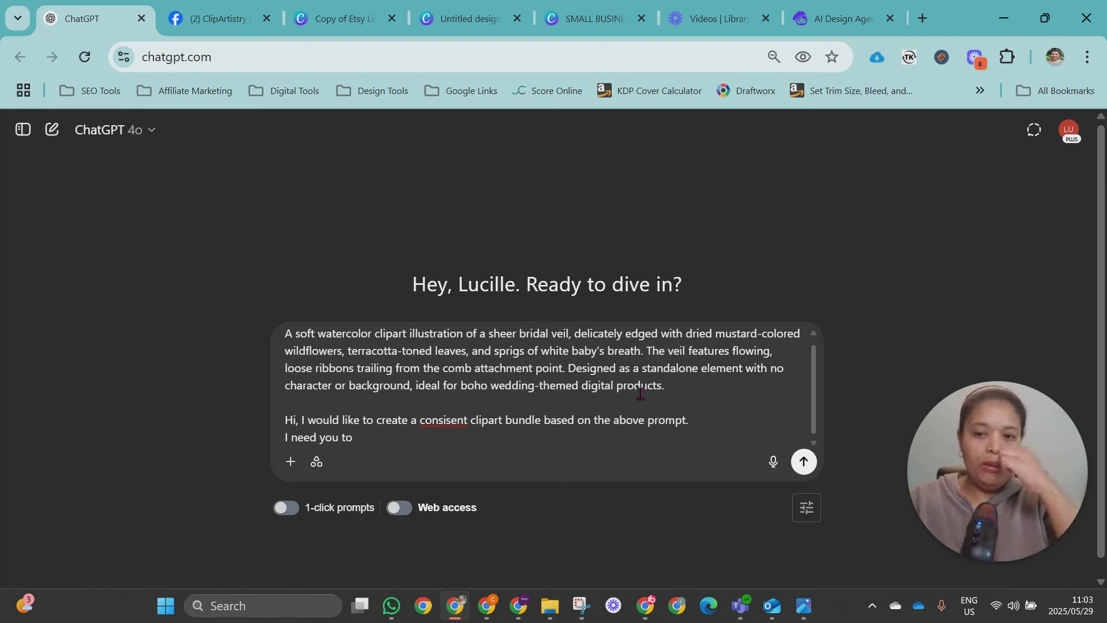
type("generalized ")
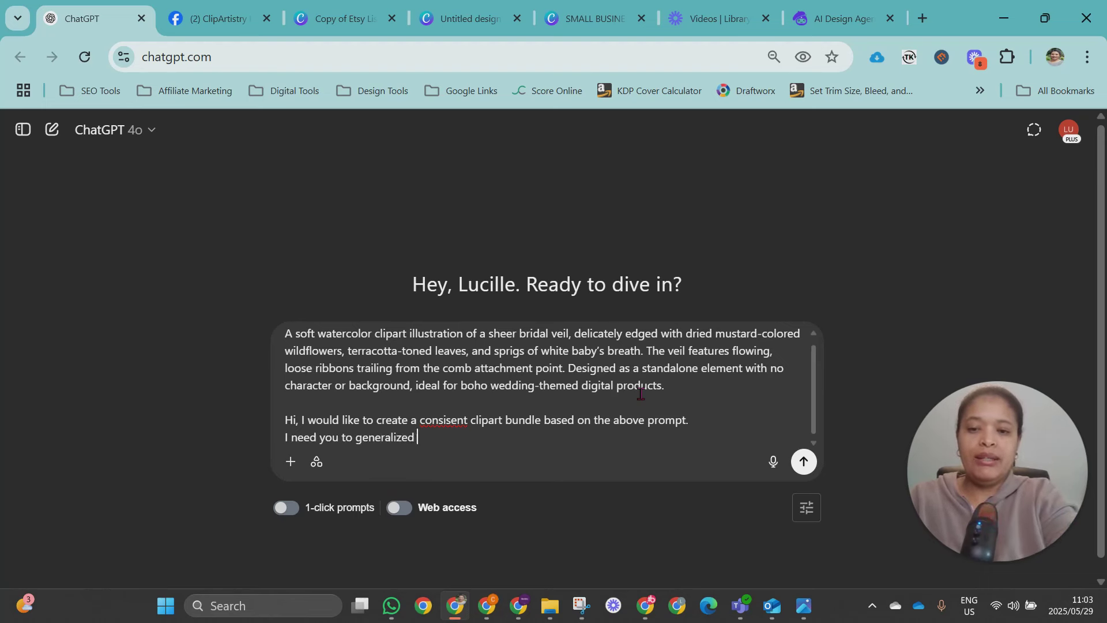
type("this prompt so th")
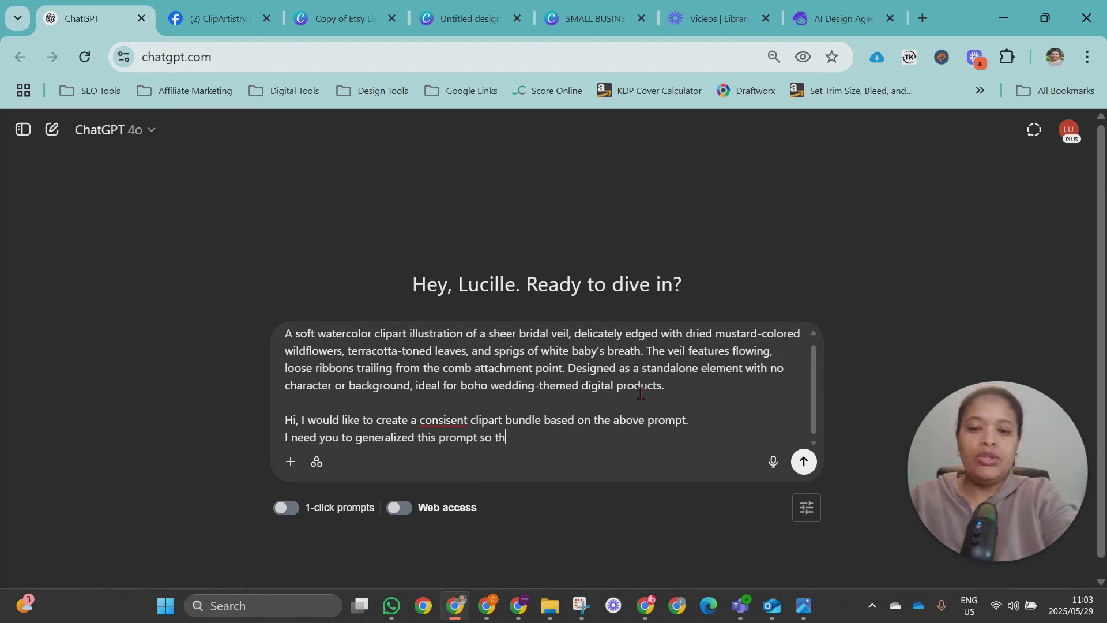
type("hat the A")
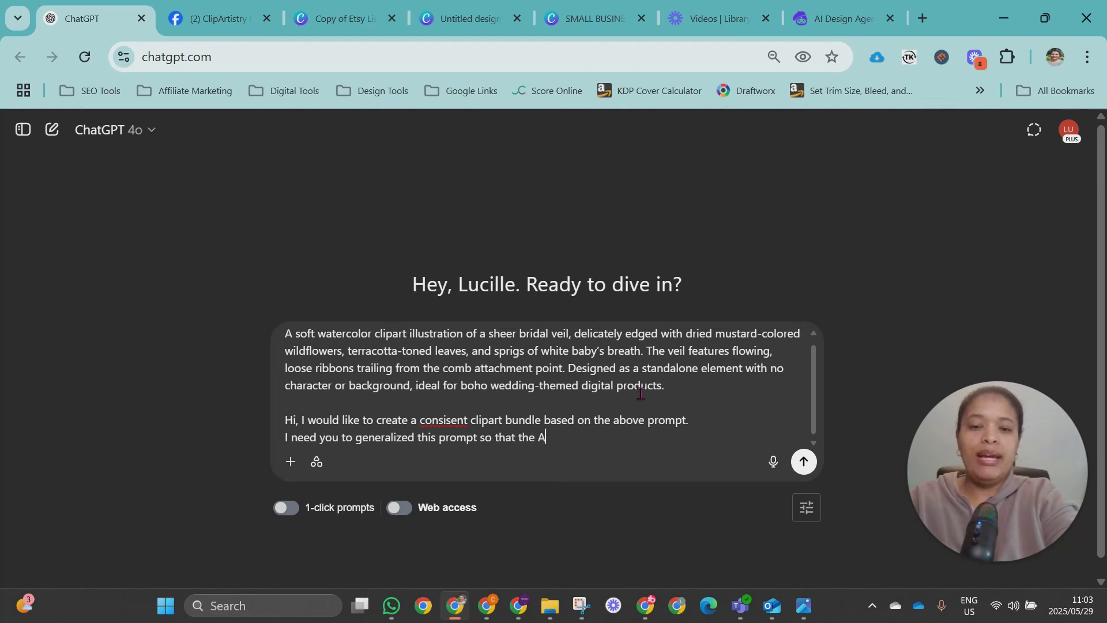
type("I can")
key("BackSpace")
key("BackSpace")
key("BackSpace")
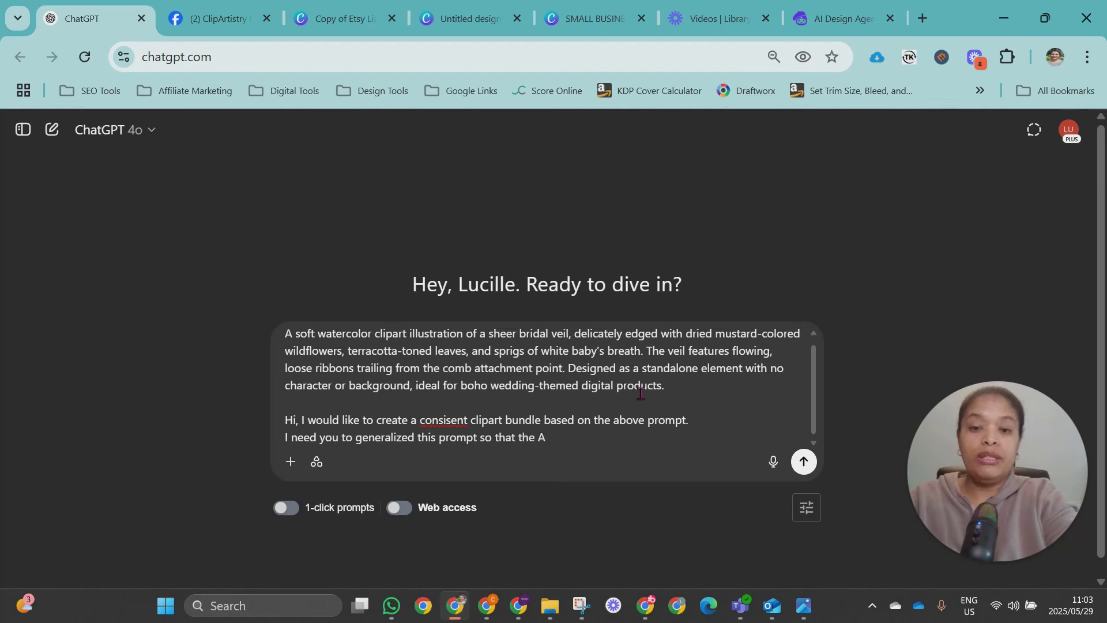
type("arti")
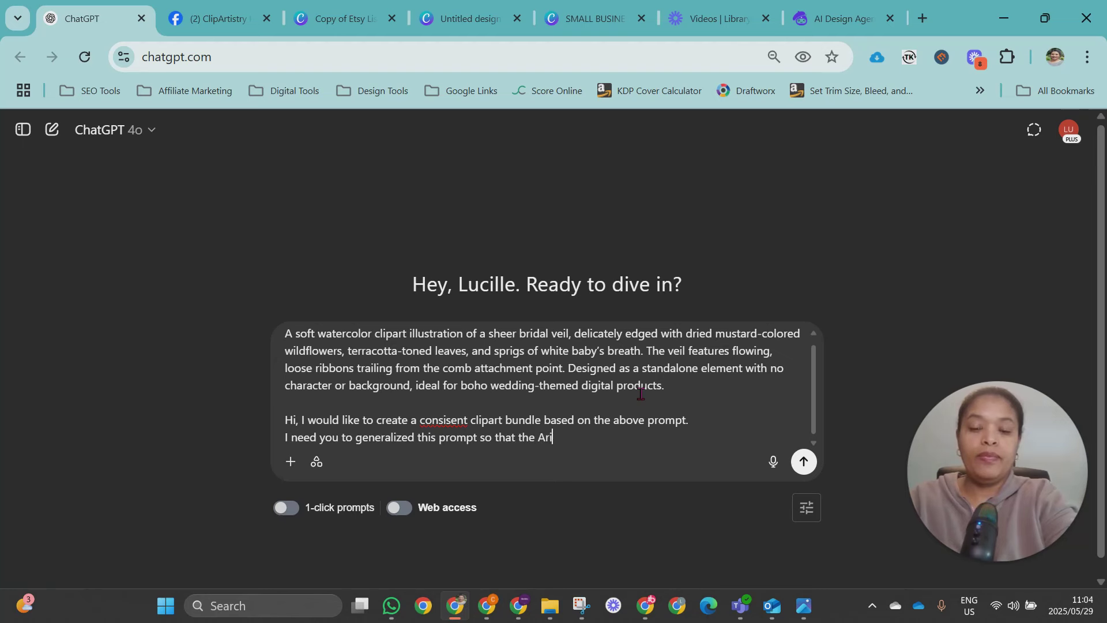
type("tistly v5")
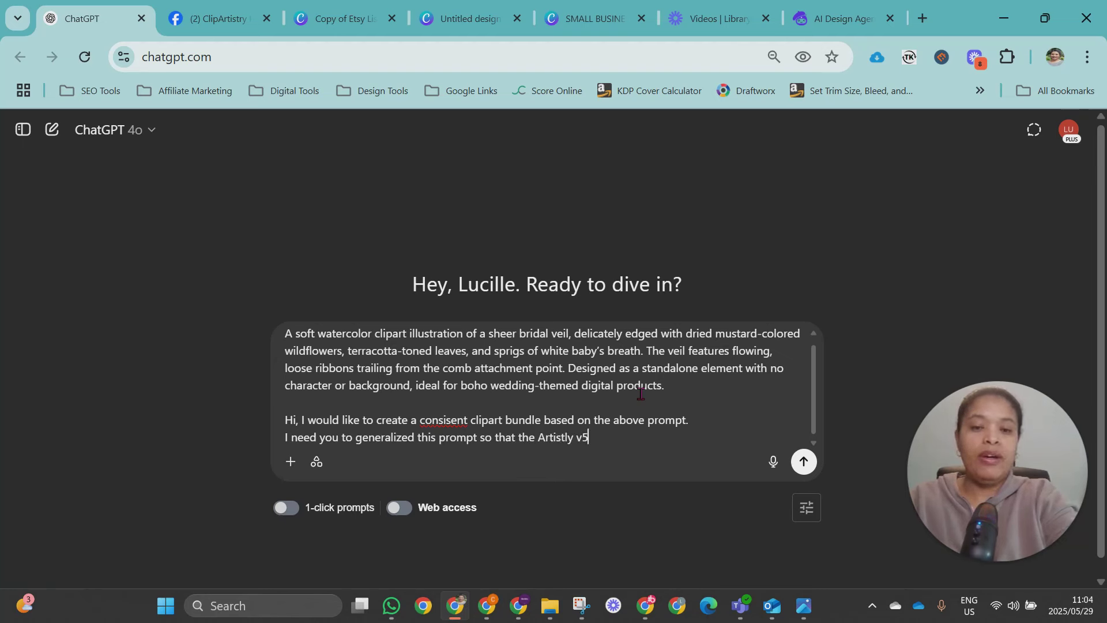
type(" image generat")
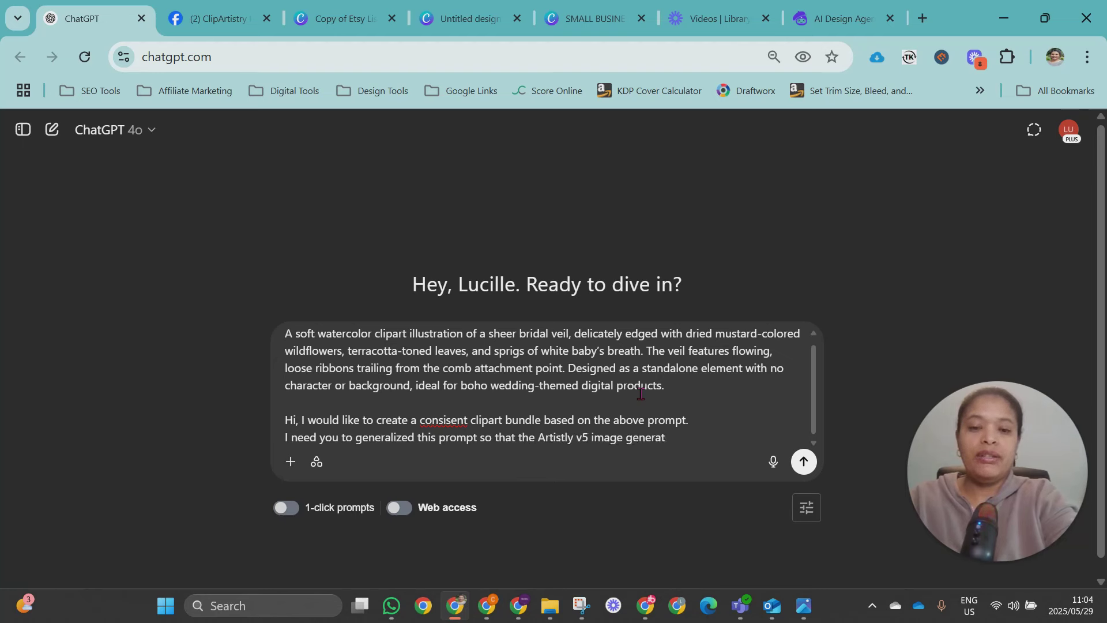
type("er can int")
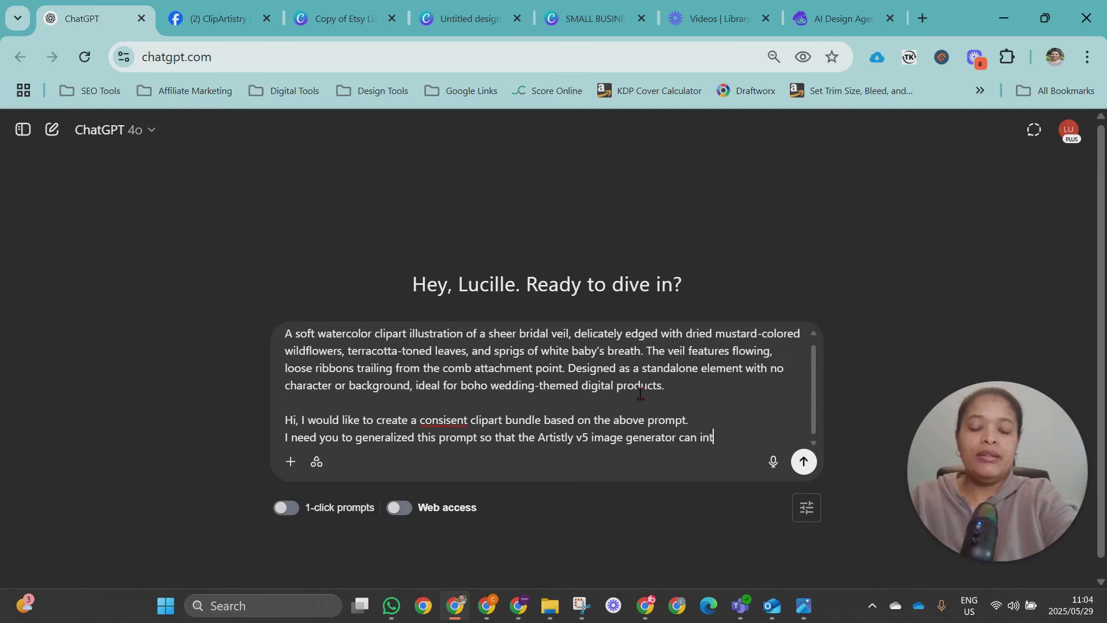
type("erpret th")
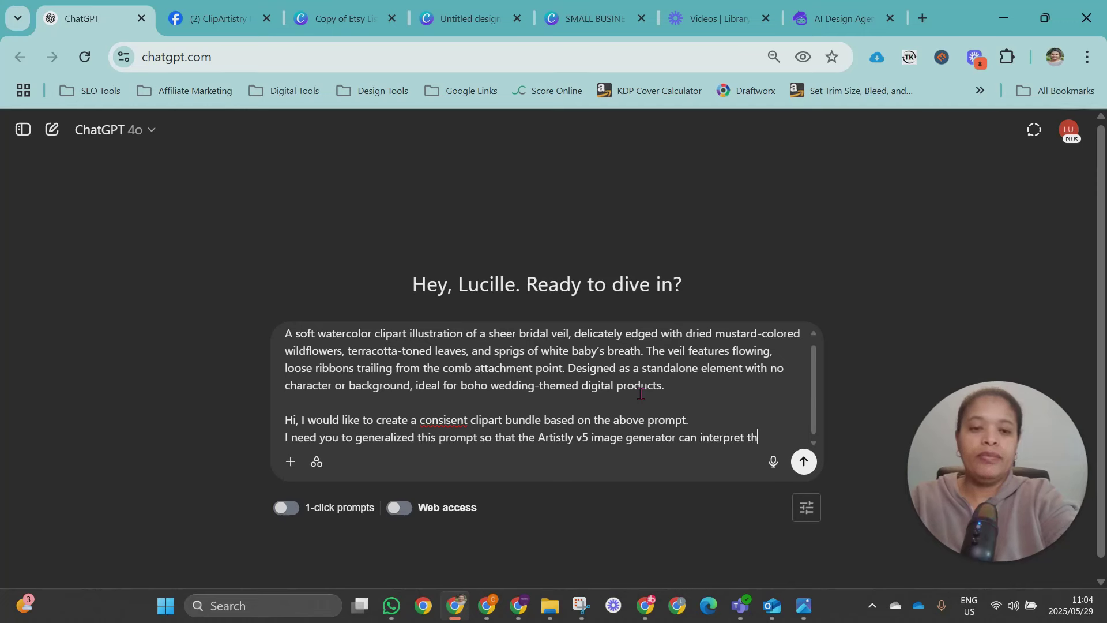
type("e prompt in")
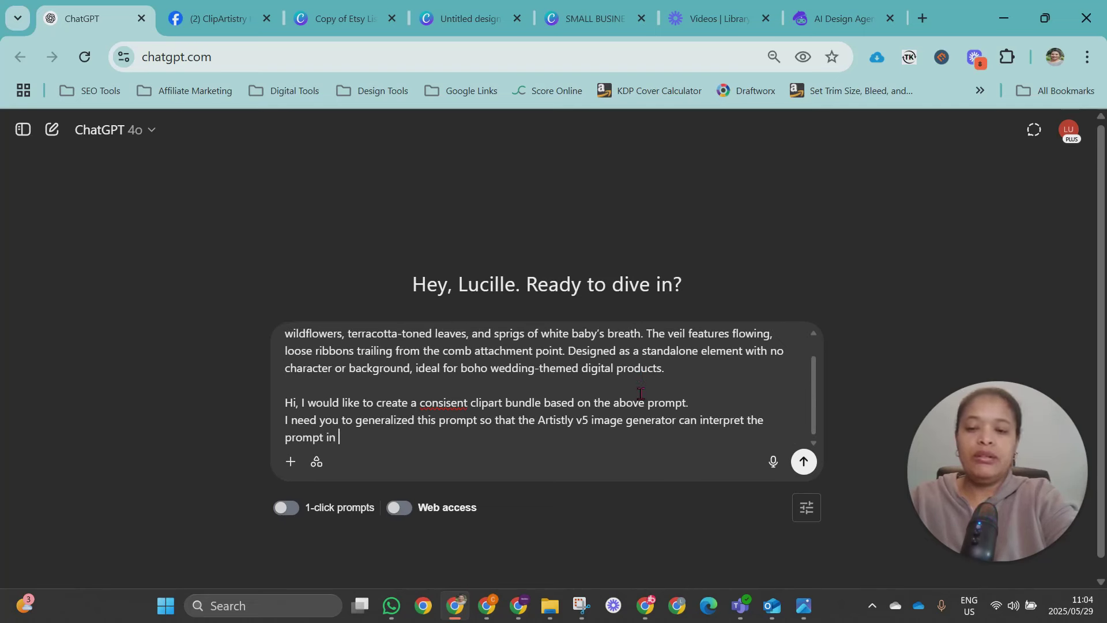
type(" a general way ")
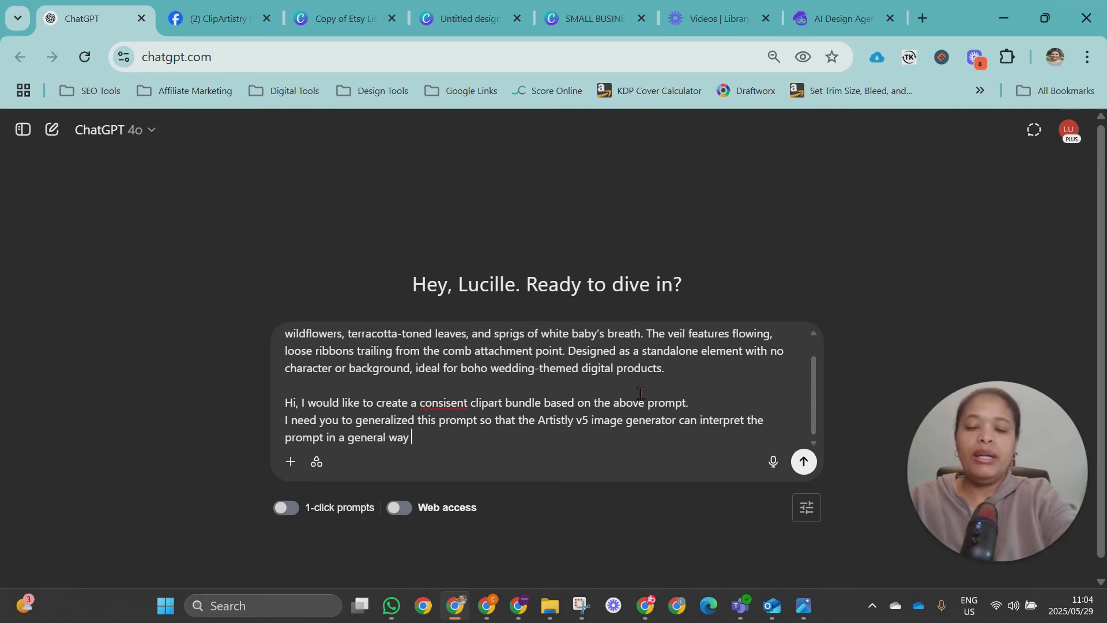
- Complete the sentence with the purpose "to generate 10 different wedding related items for a consistent bundle."
type("to generate")
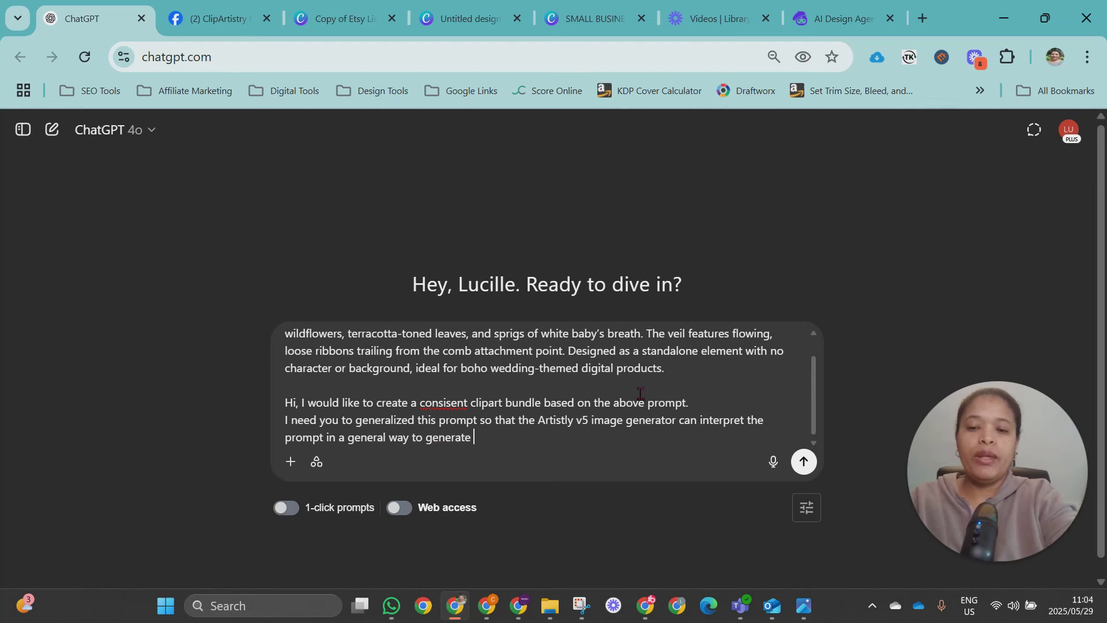
type(" 10 different v")
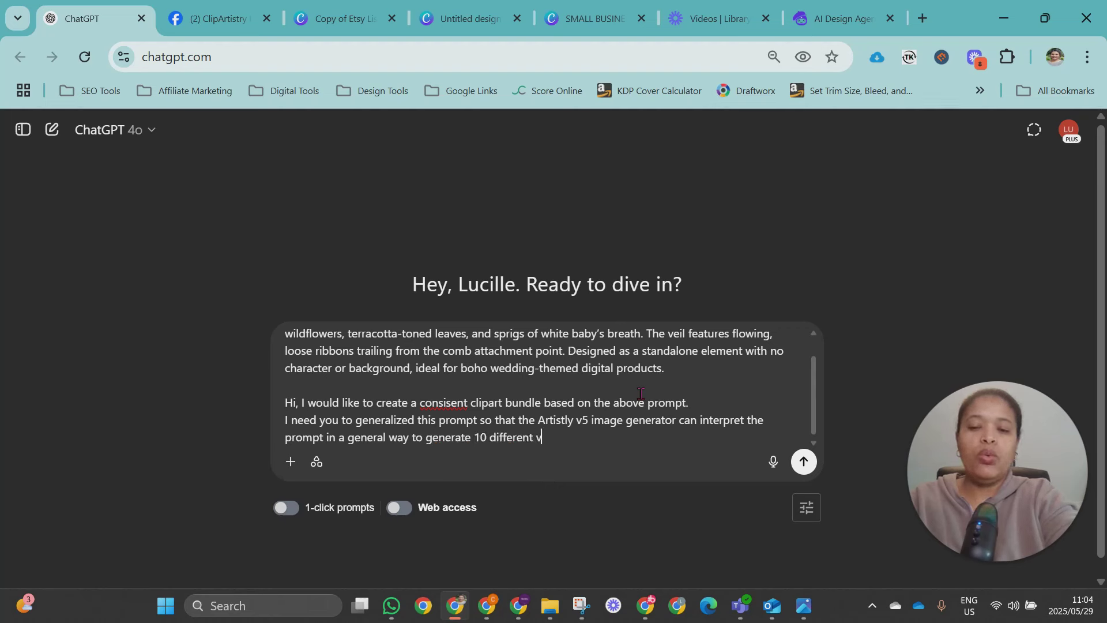
key("BackSpace")
type("wedding related")
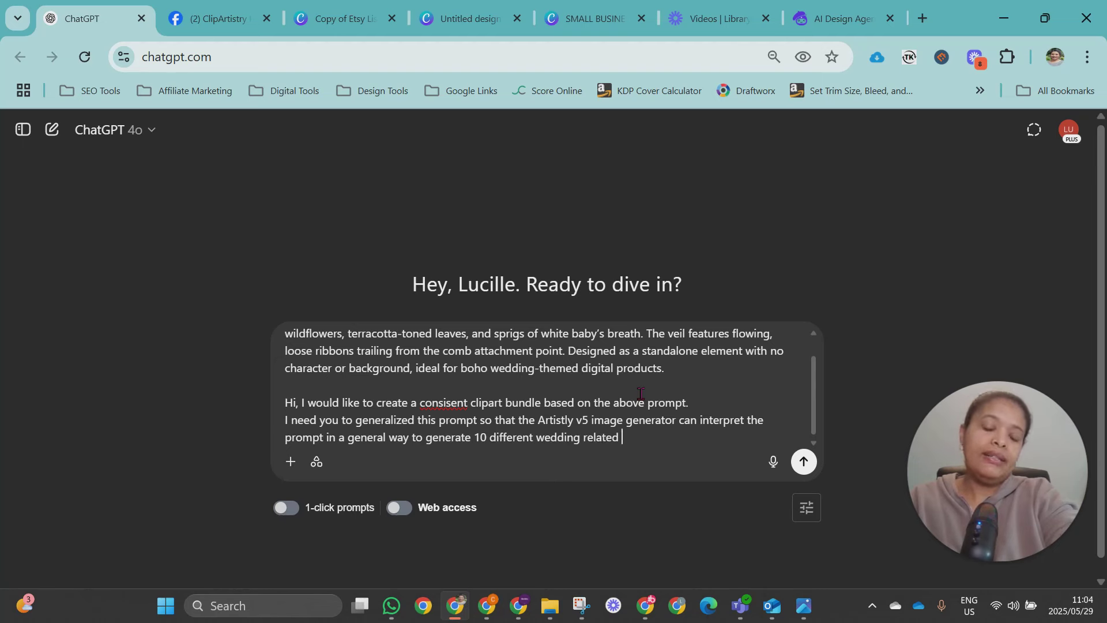
type(" items for ")
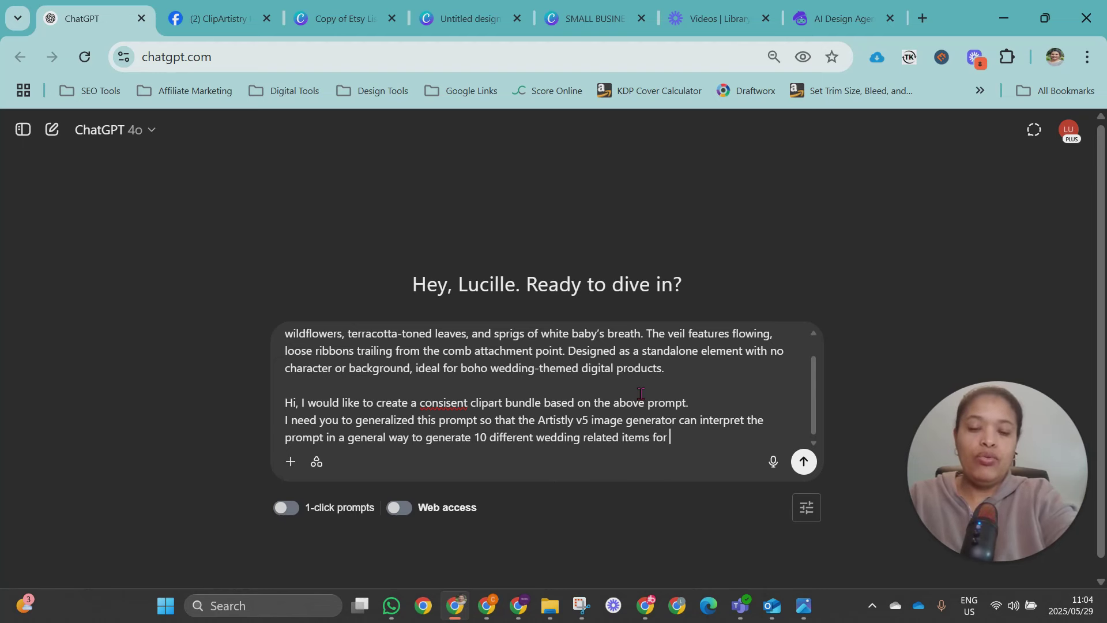
type("a consistent bu")
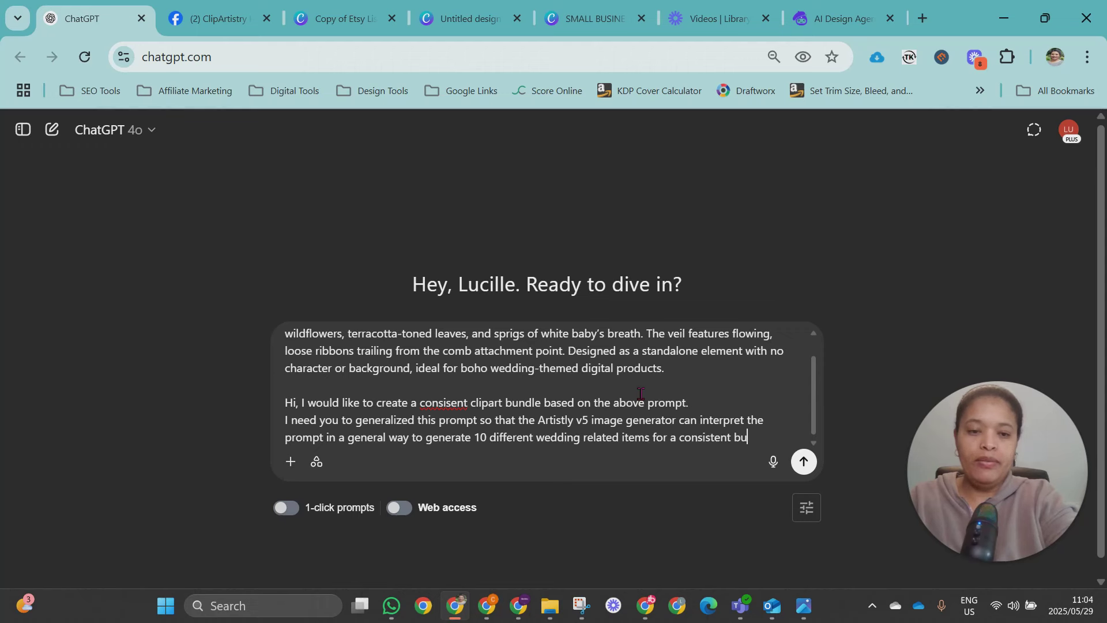
type("ndle.")
- Below the existing request, leave a blank line and ask for 3 different prompts, each of which must list different wedding elements
key("Return")
key("Return")
type("Please gene")
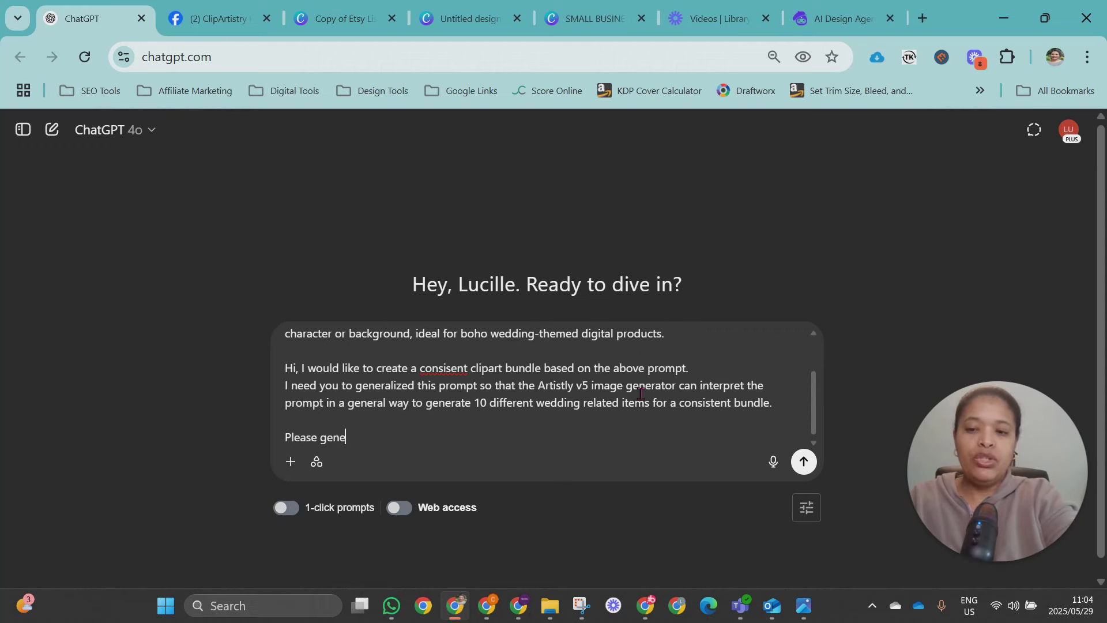
type("rate 3 dif")
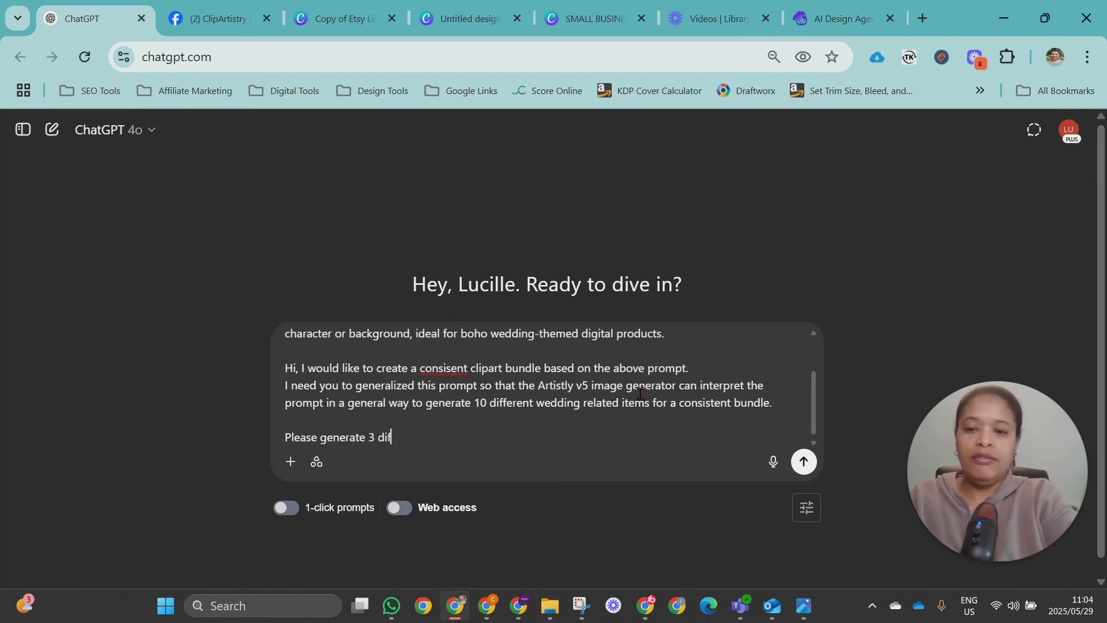
type("ferent prompts and each p")
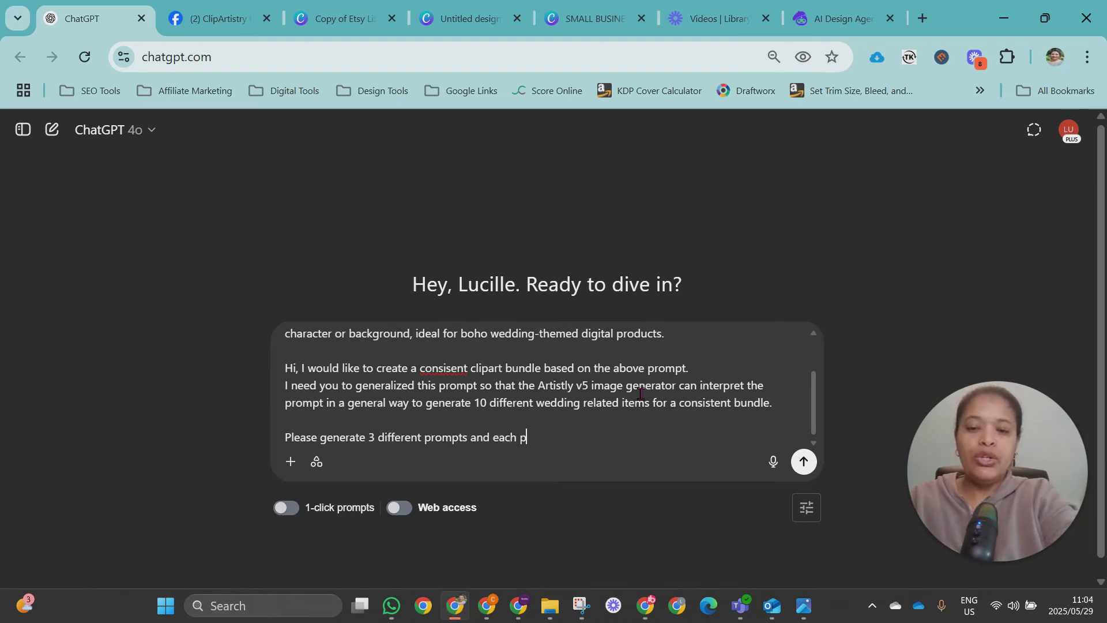
type("rompt must list ")
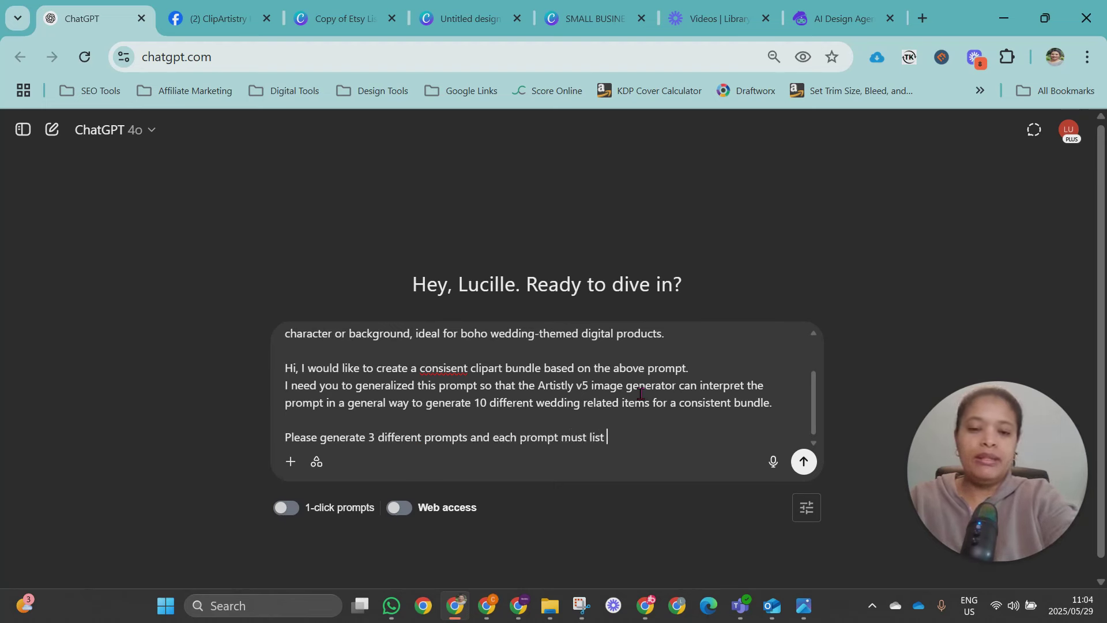
type("differen;t ")
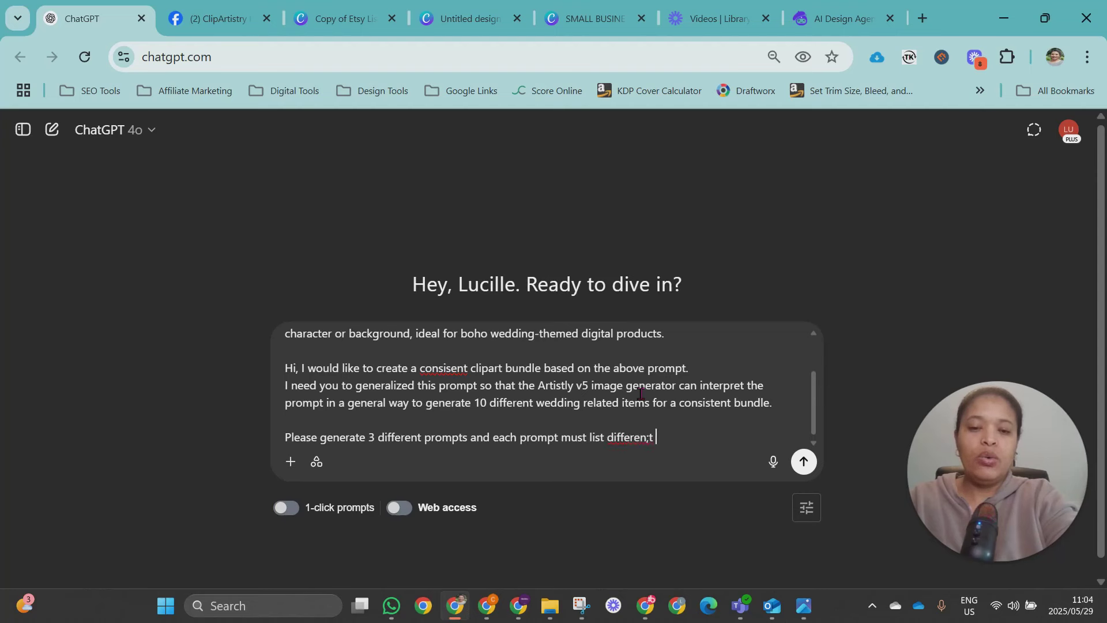
key("BackSpace")
key("BackSpace")
key("BackSpace")
type("t wedding el")
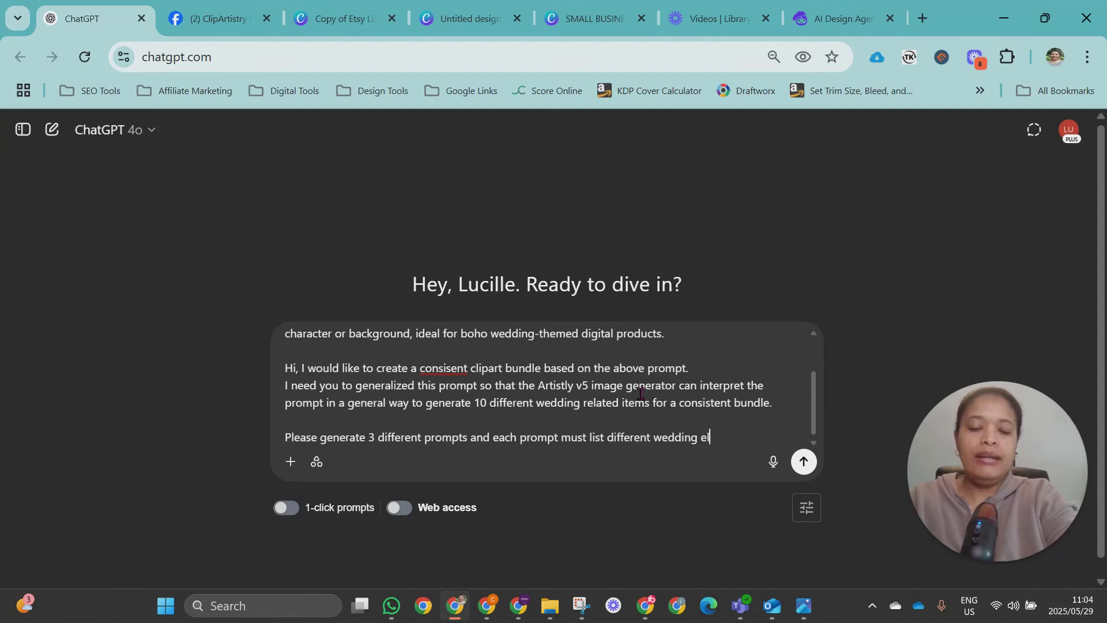
type("ements wtih the ")
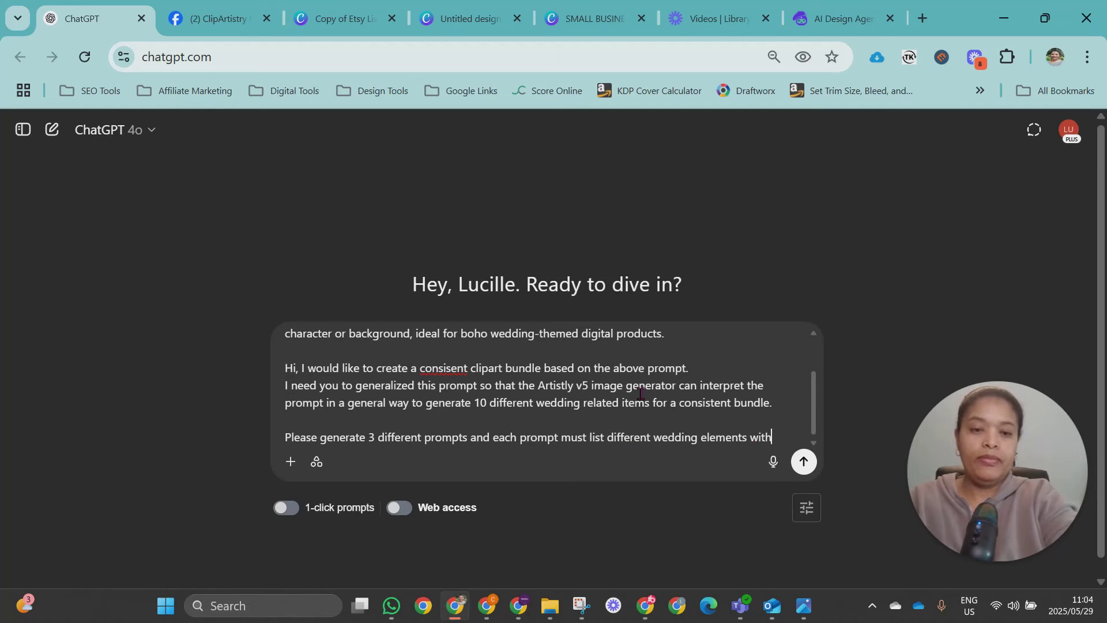
- Complete the sentence by requiring the same colors mentioned above
type(" the same colors men")
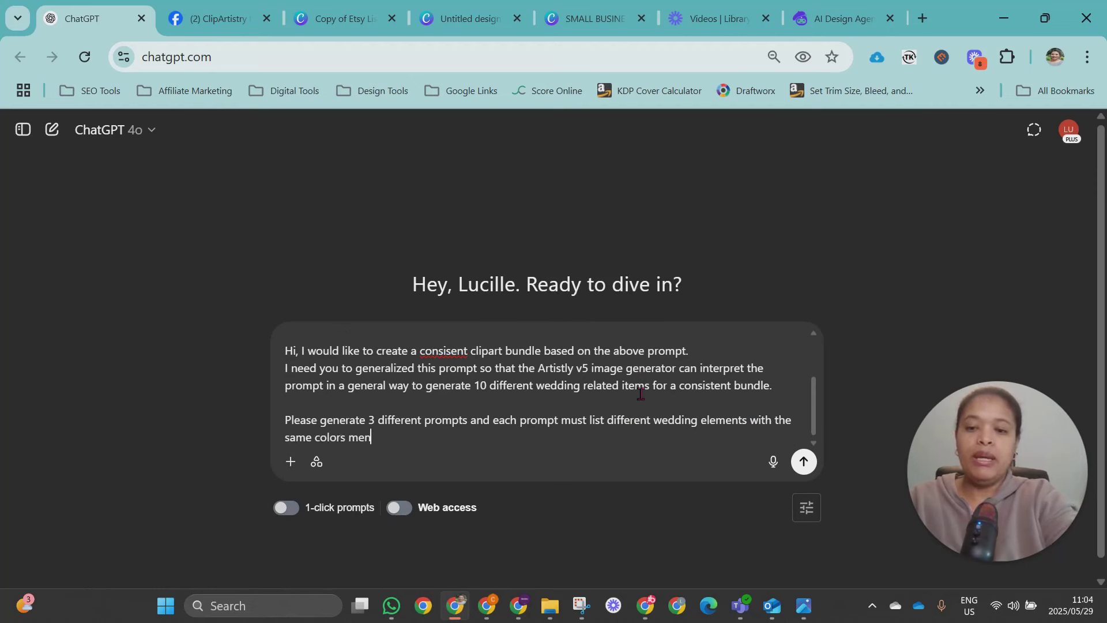
type("tione")
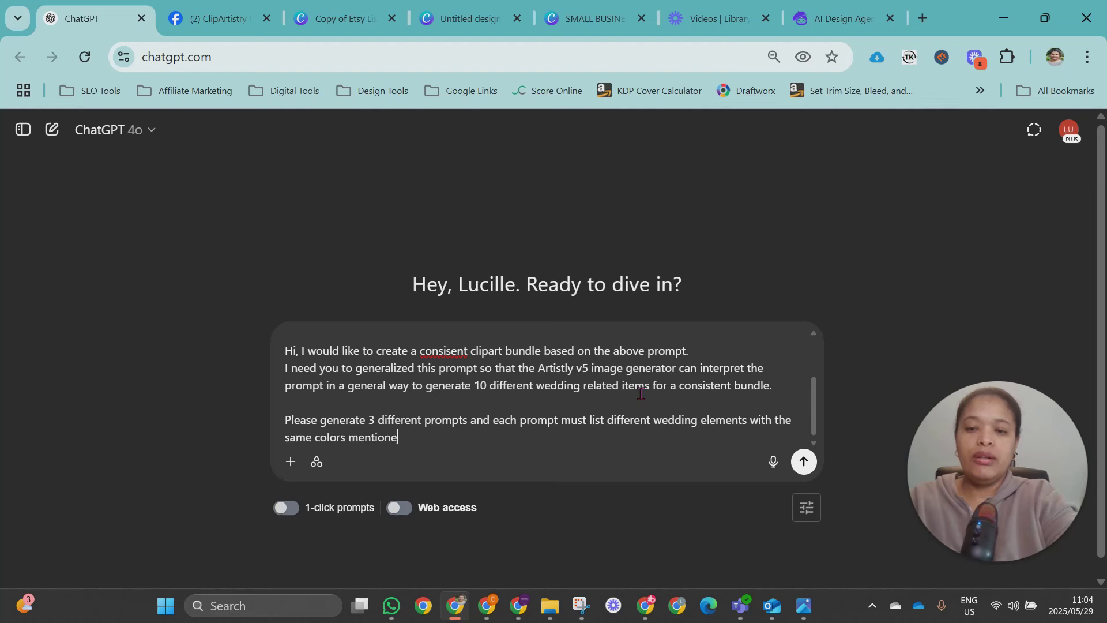
type("d above. D")
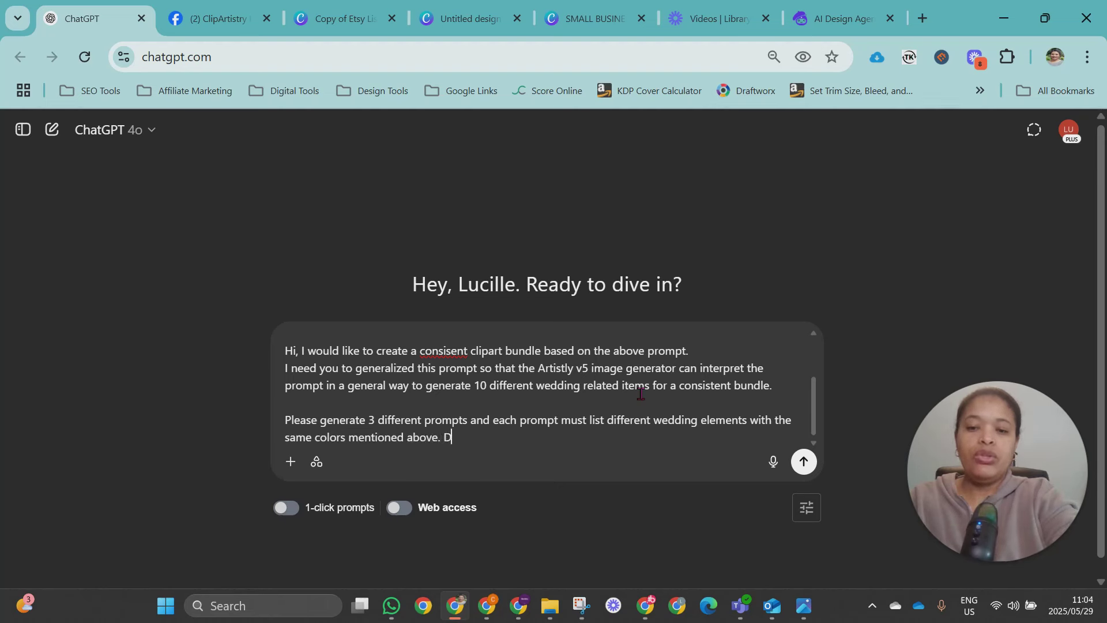
- Add that the same elements must not be repeated in the 3 different prompts and the colors must be mentioned in each prompt
type("o not repeat th")
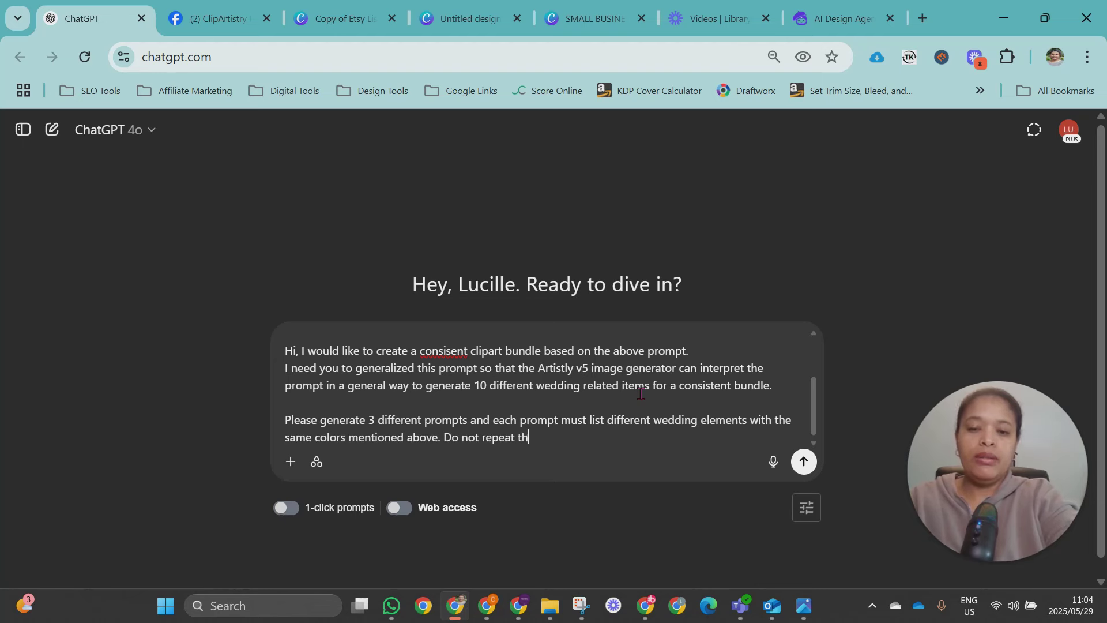
type("e same elements in the ")
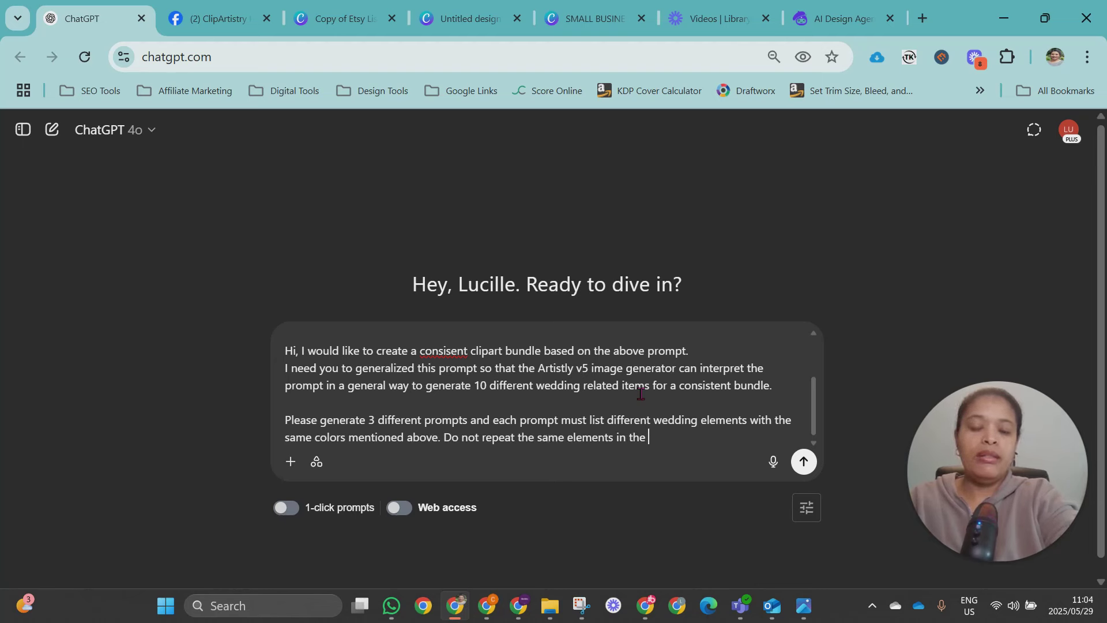
type("3 different promp")
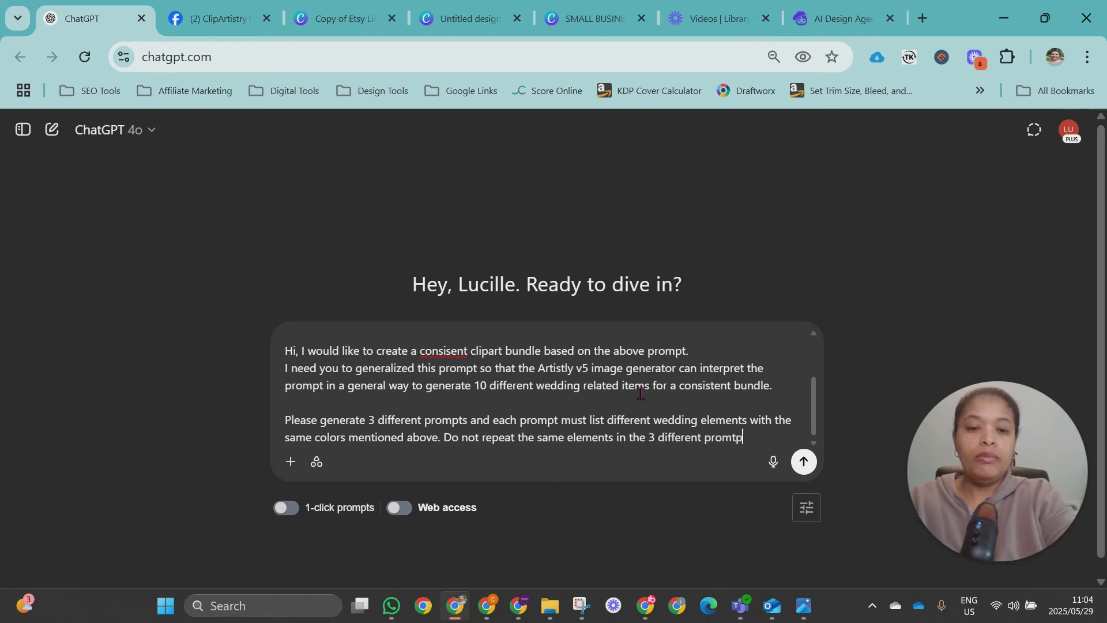
type("ps. and remember to ")
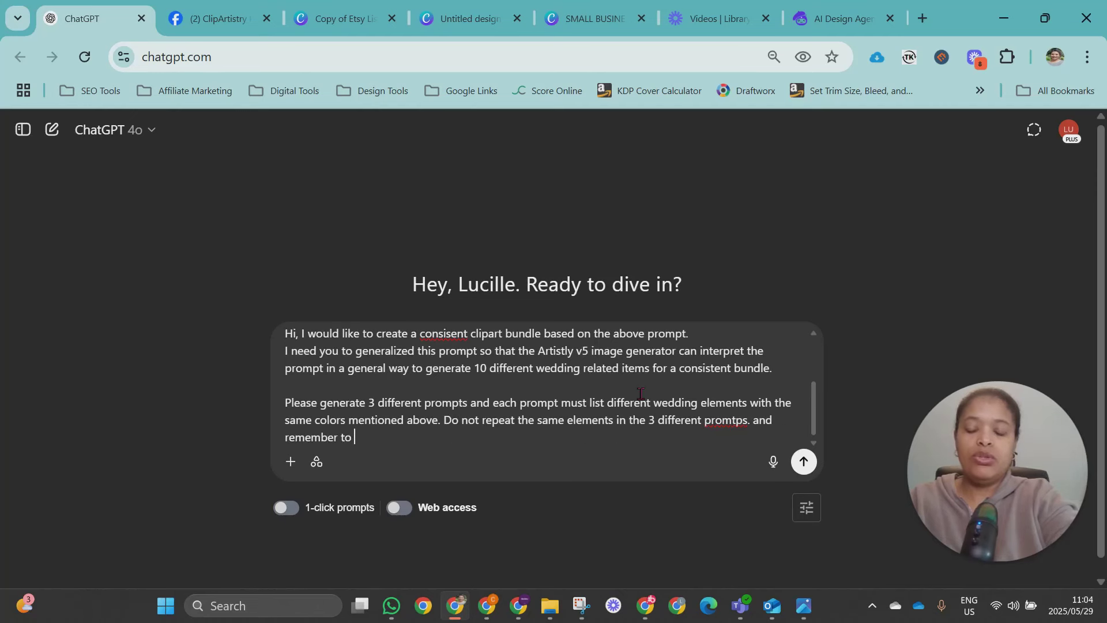
type("mention the colo")
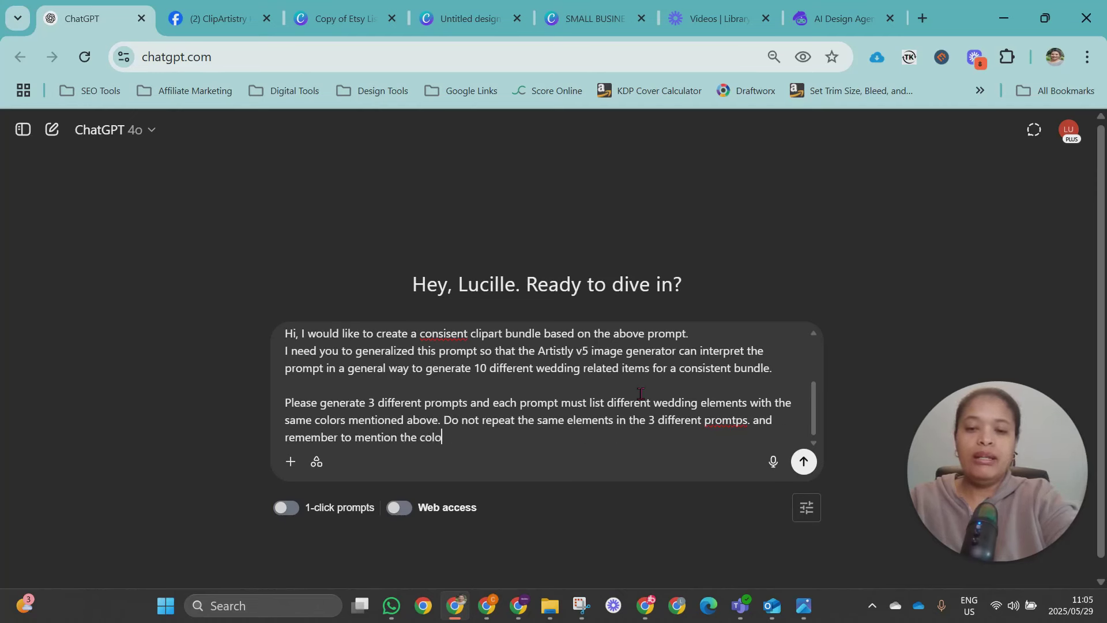
type("rs in each prompt.")
key("shift+Return")
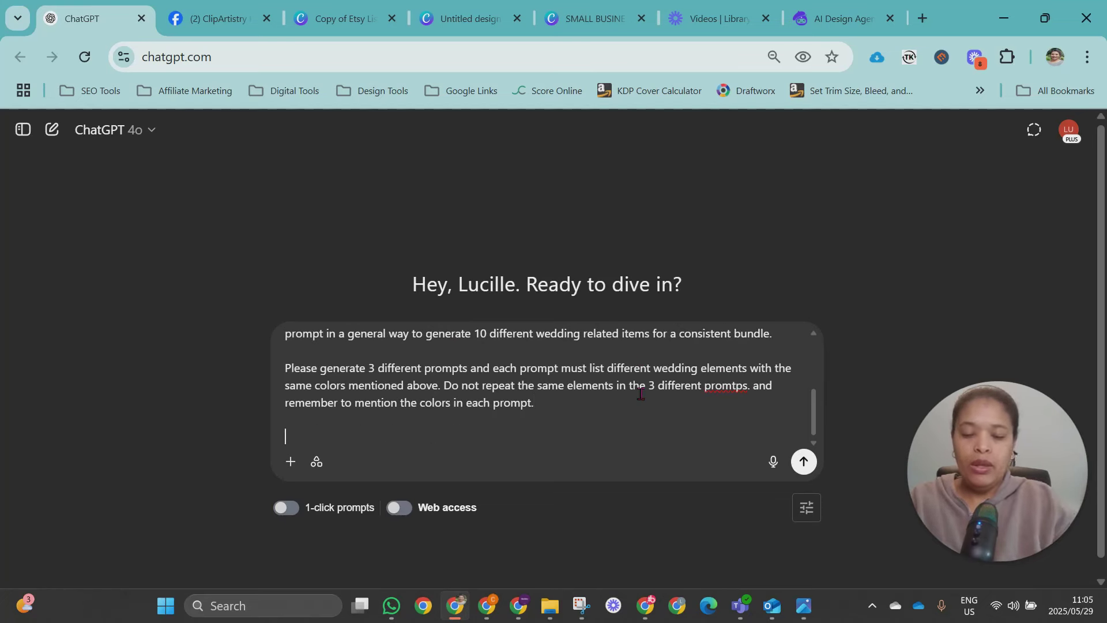
- Correct the misspelled words in the message to "prompts" and "consistent" using the spelling suggestions
right_click(724, 386)
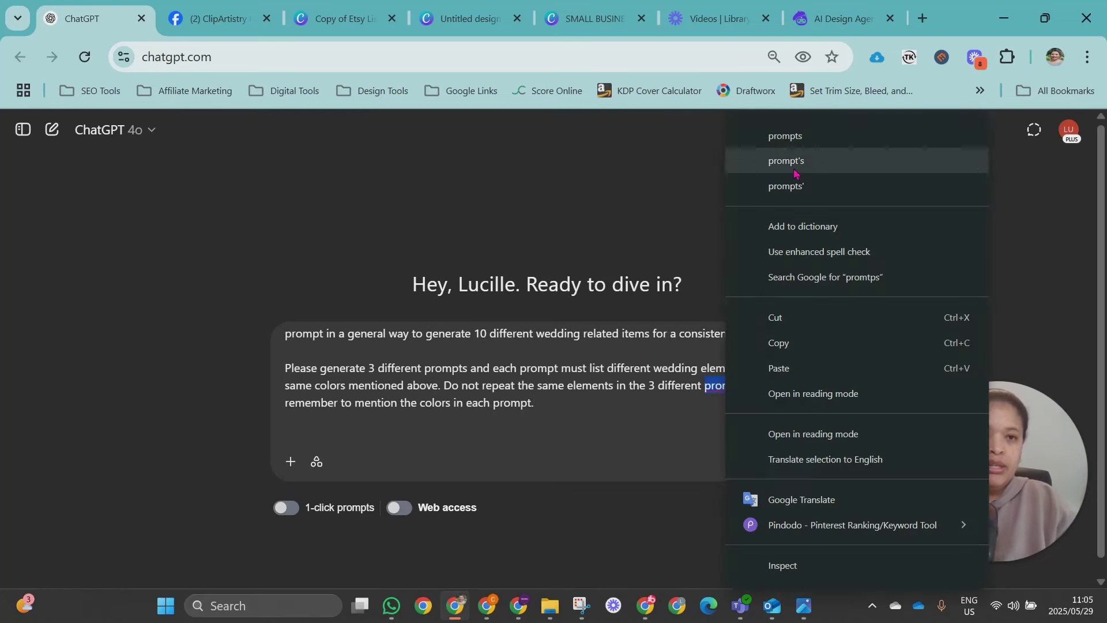
left_click(786, 136)
scroll(449, 403, "up", 10)
right_click(448, 430)
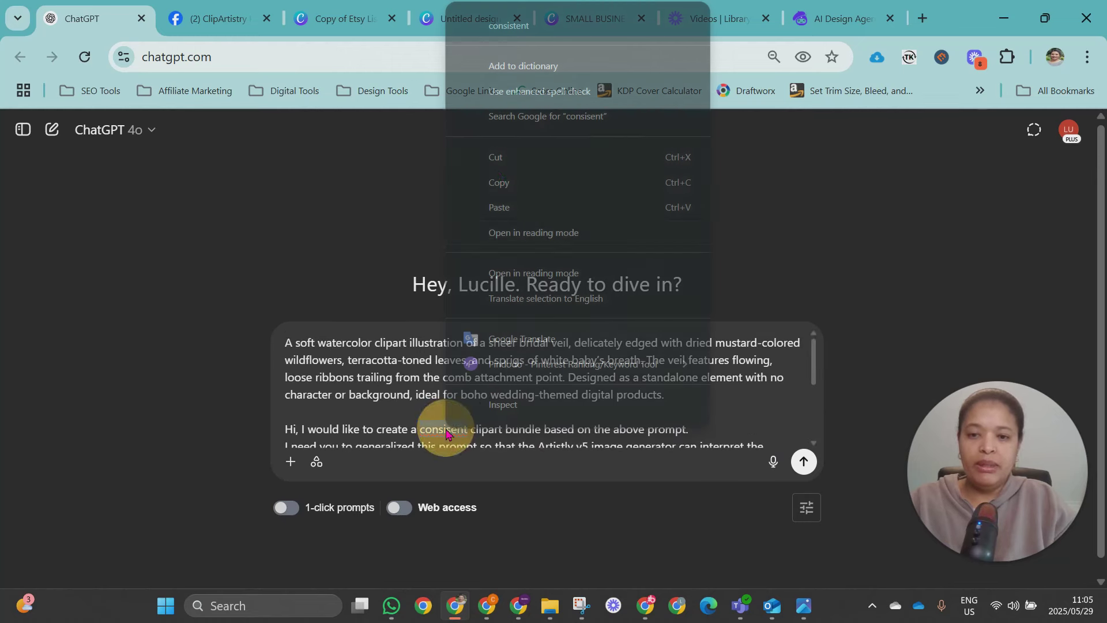
left_click(507, 26)
- Extend the sentence ending in "based on the above prompt" with "for a boho wedding themed bundle"
scroll(473, 337, "down", 5)
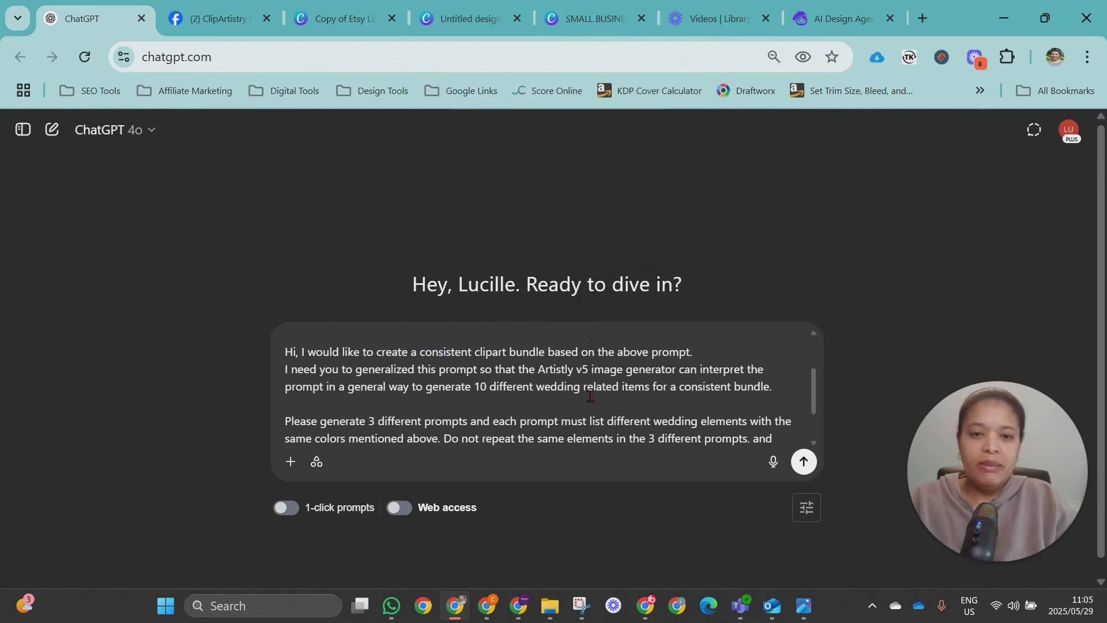
scroll(584, 396, "up", 3)
scroll(584, 395, "up", 2)
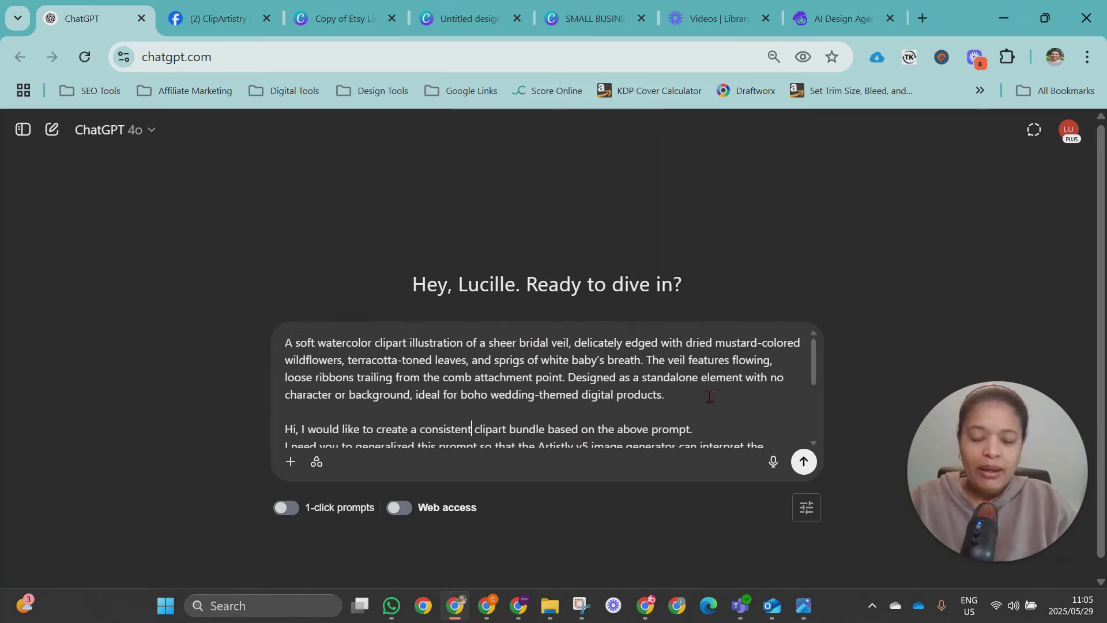
scroll(709, 396, "down", 2)
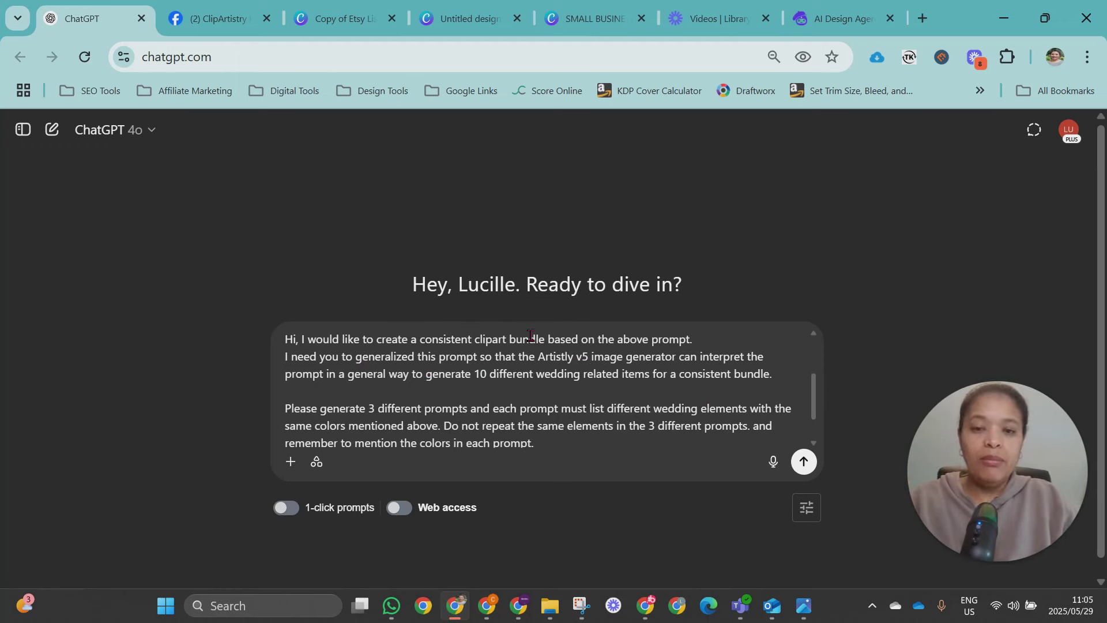
scroll(588, 376, "up", 2)
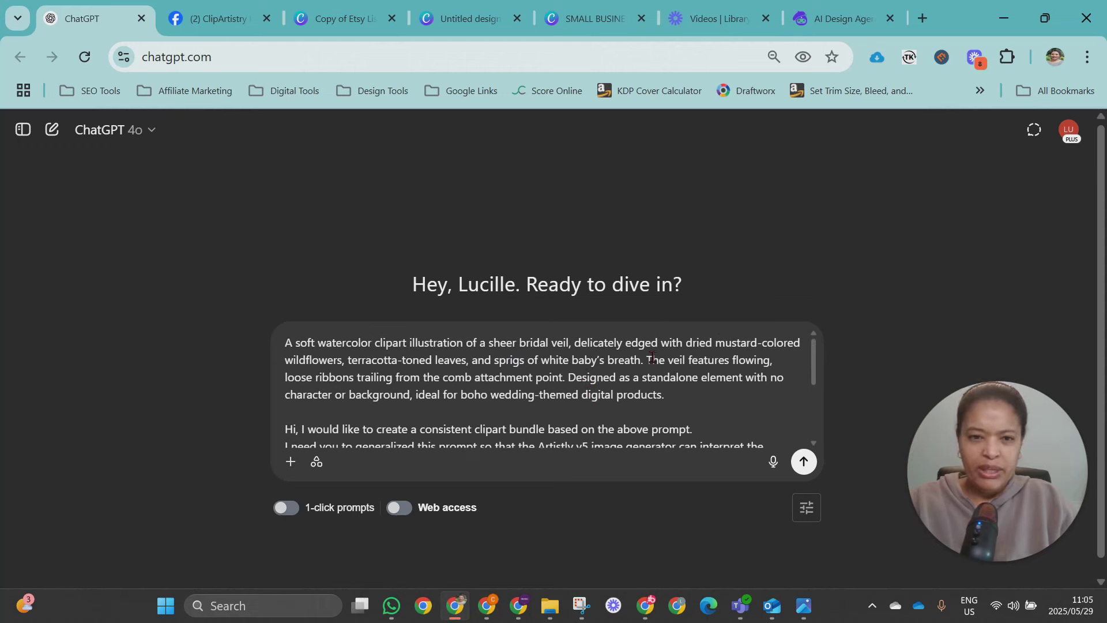
scroll(426, 419, "down", 2)
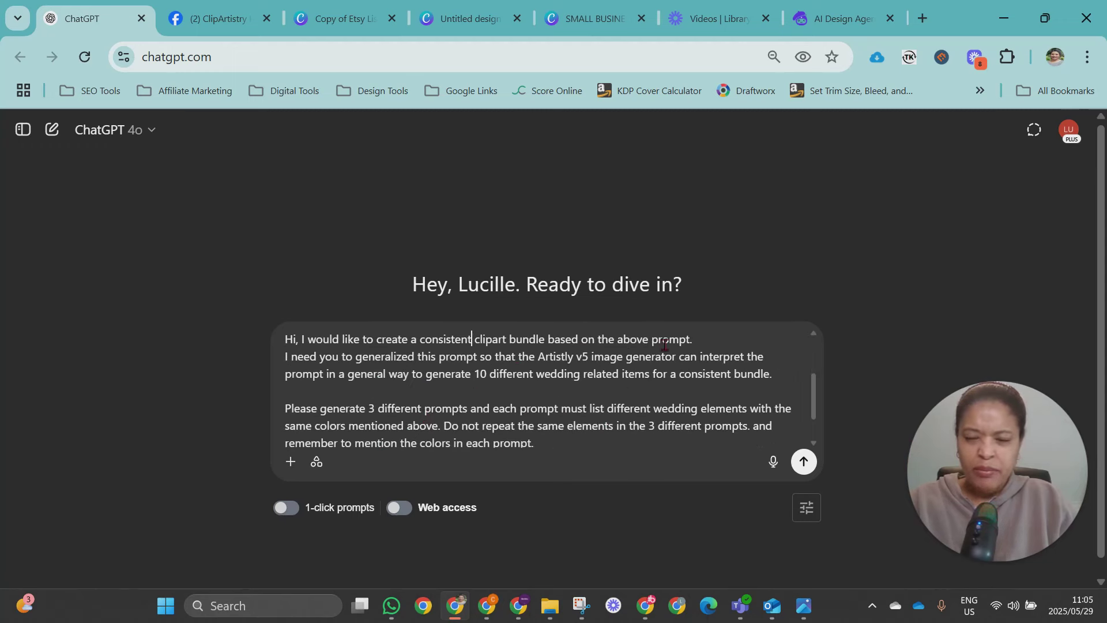
left_click(705, 341)
key("BackSpace")
type("f")
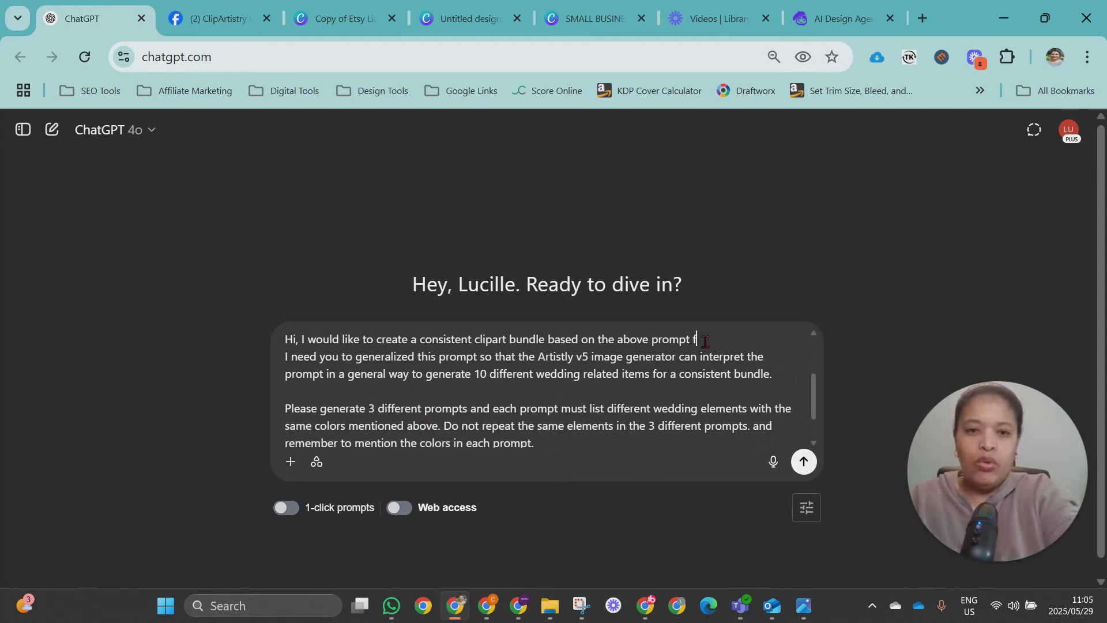
type("or a boh")
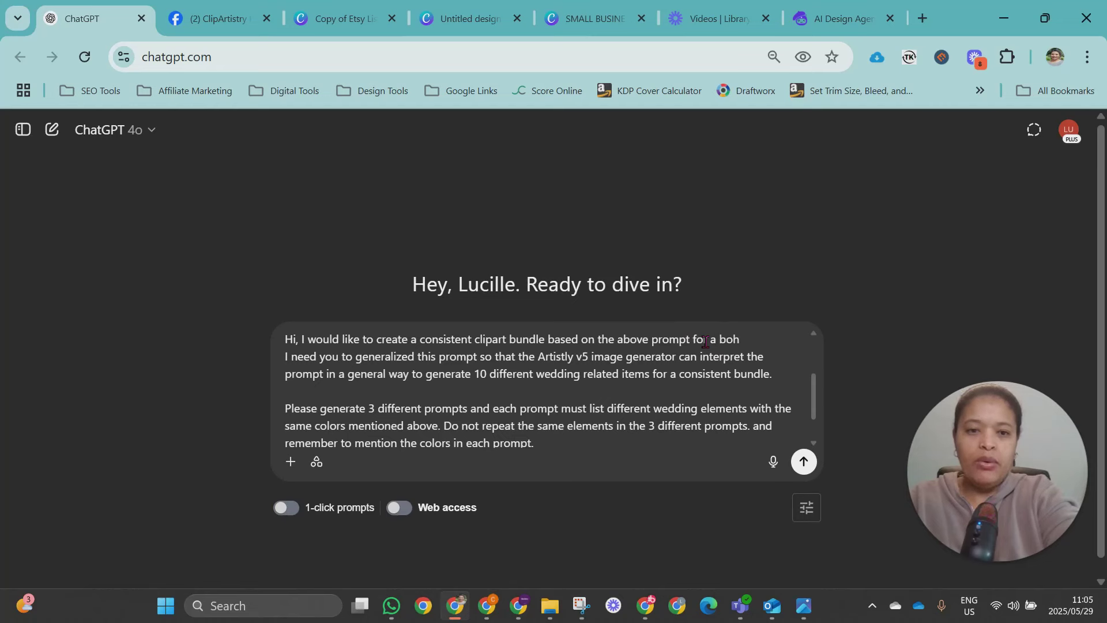
type("y wedding theme")
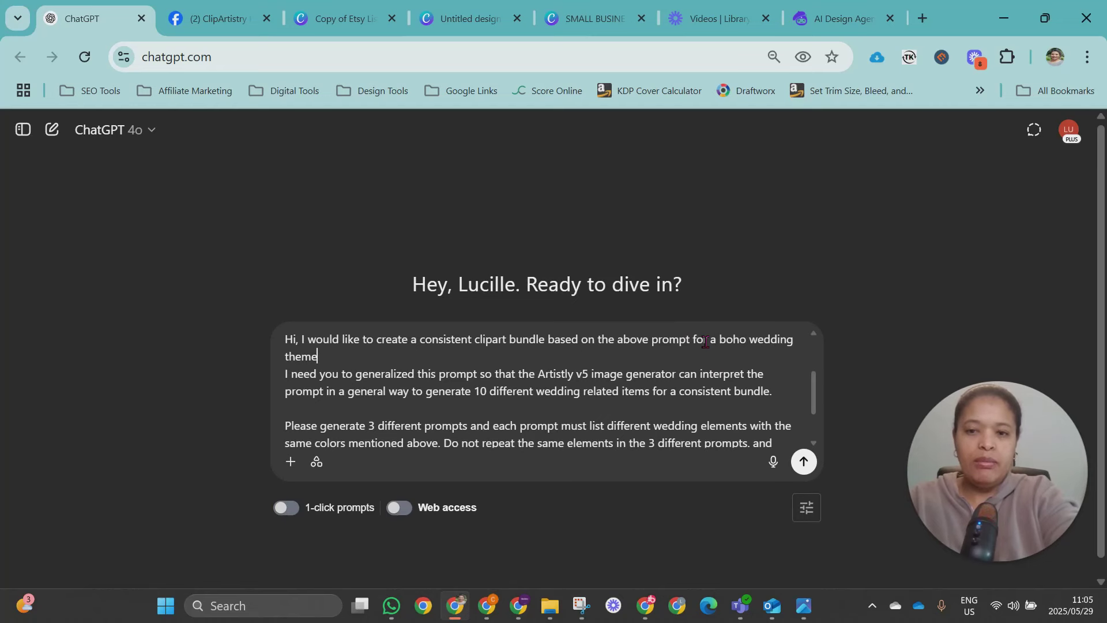
type("d bundle")
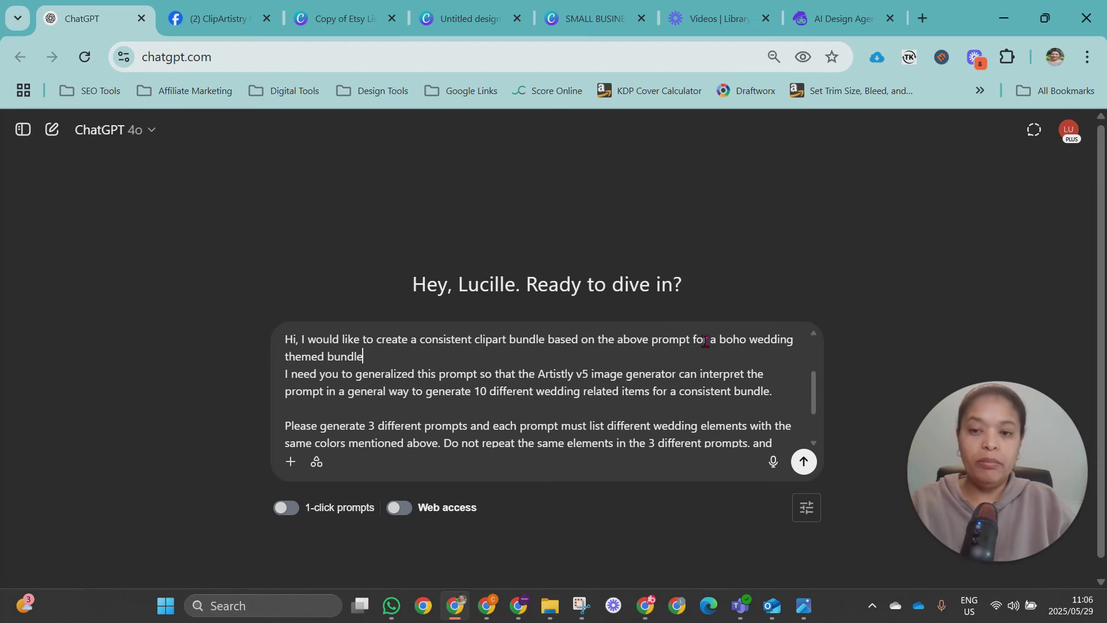
- After the message's last sentence, open a bracket and list the examples wedding cake, wedding invitation and wedding welcome sign
scroll(637, 401, "down", 2)
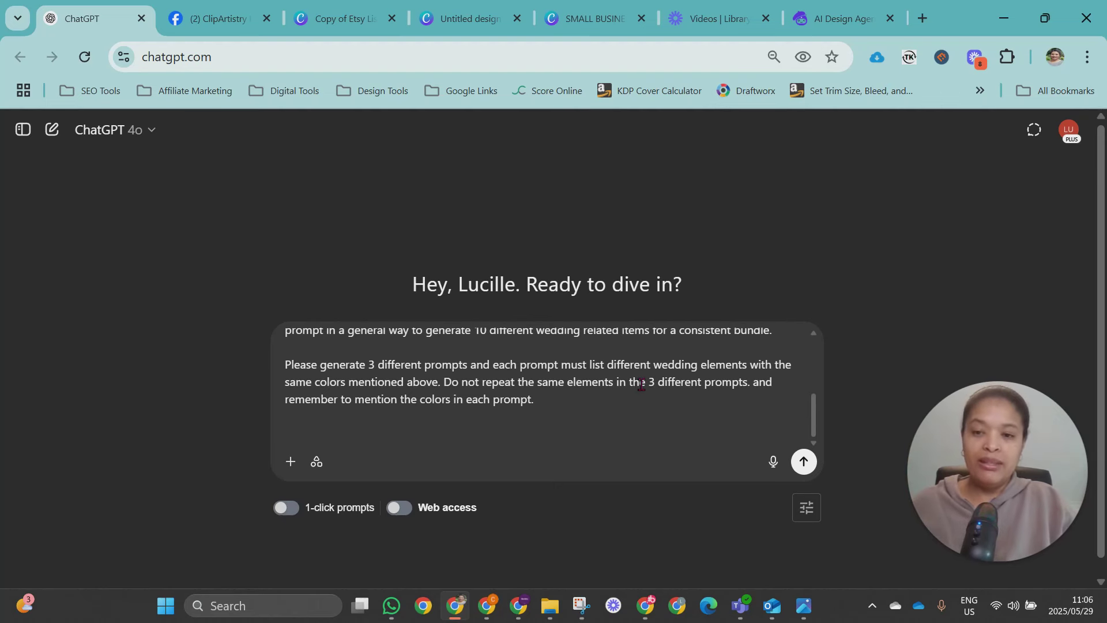
left_click(625, 410)
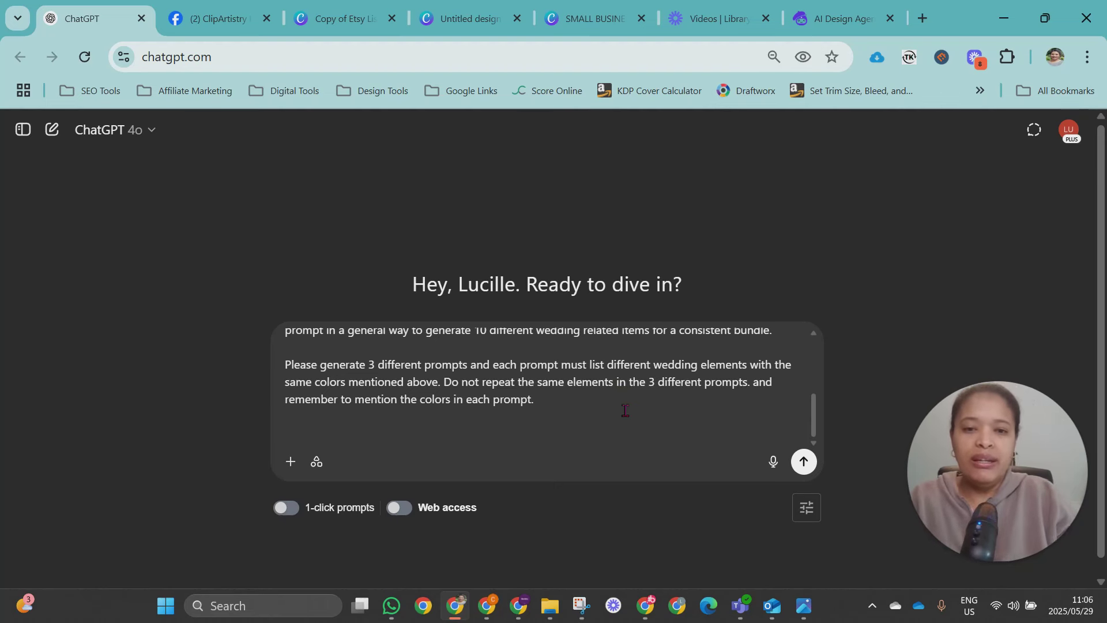
left_click(579, 395)
left_click(575, 390)
left_click(551, 399)
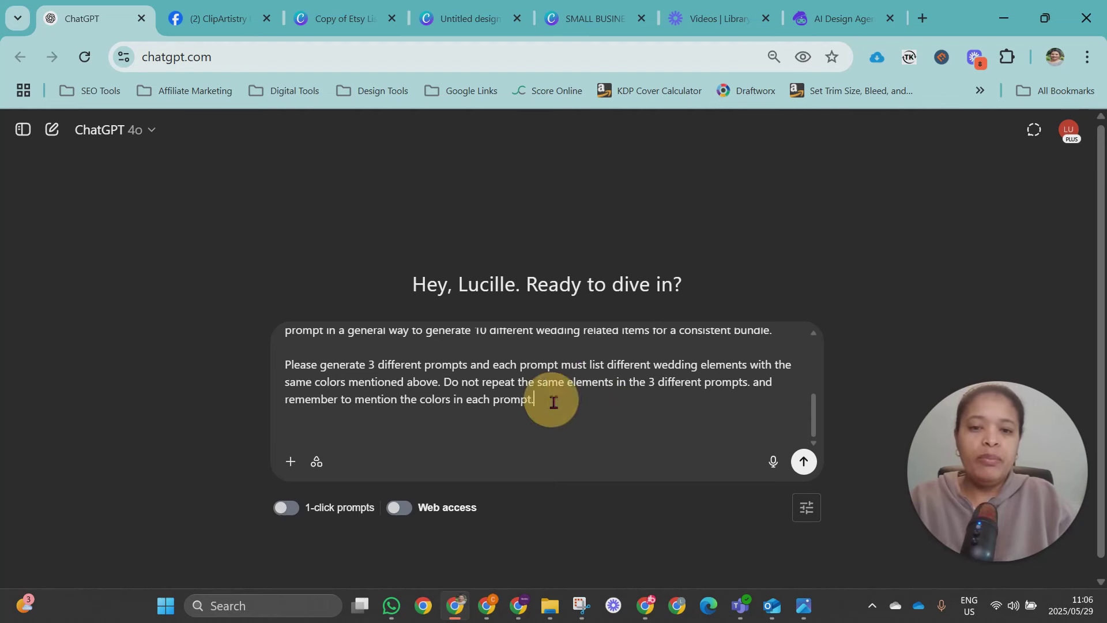
type("(for example, wedding cake, wedding invitation, wedding wi")
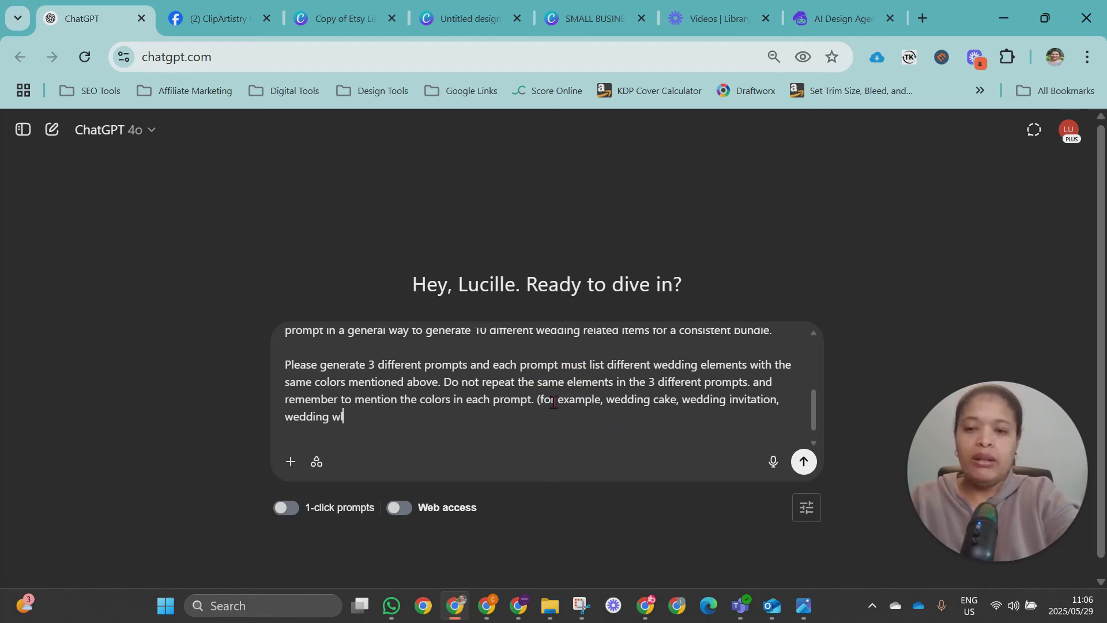
type("welcome s")
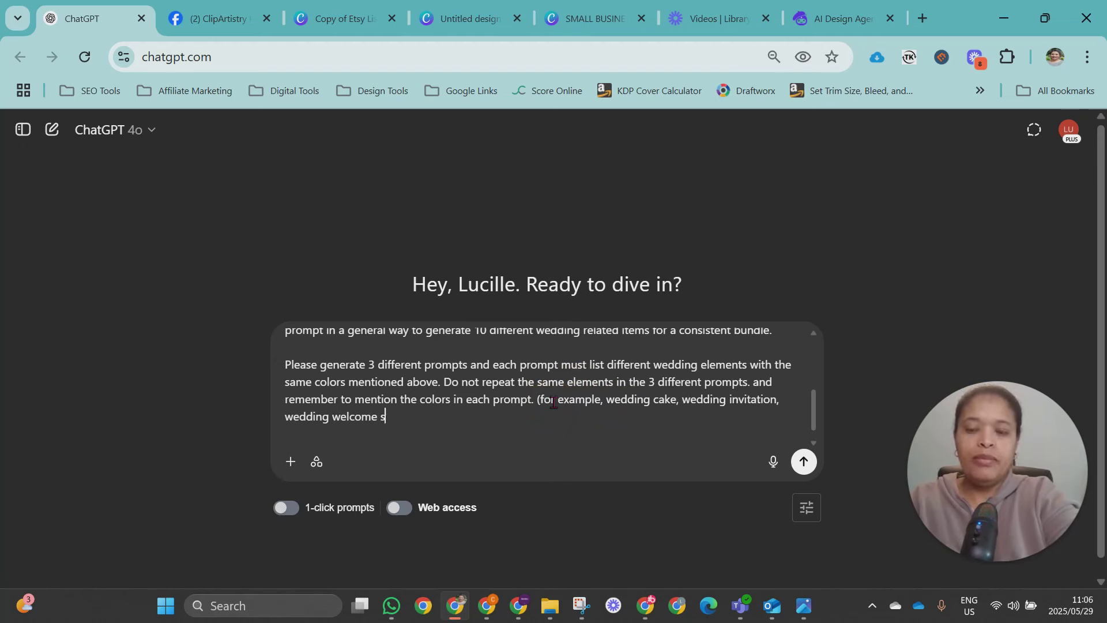
type("ign, we")
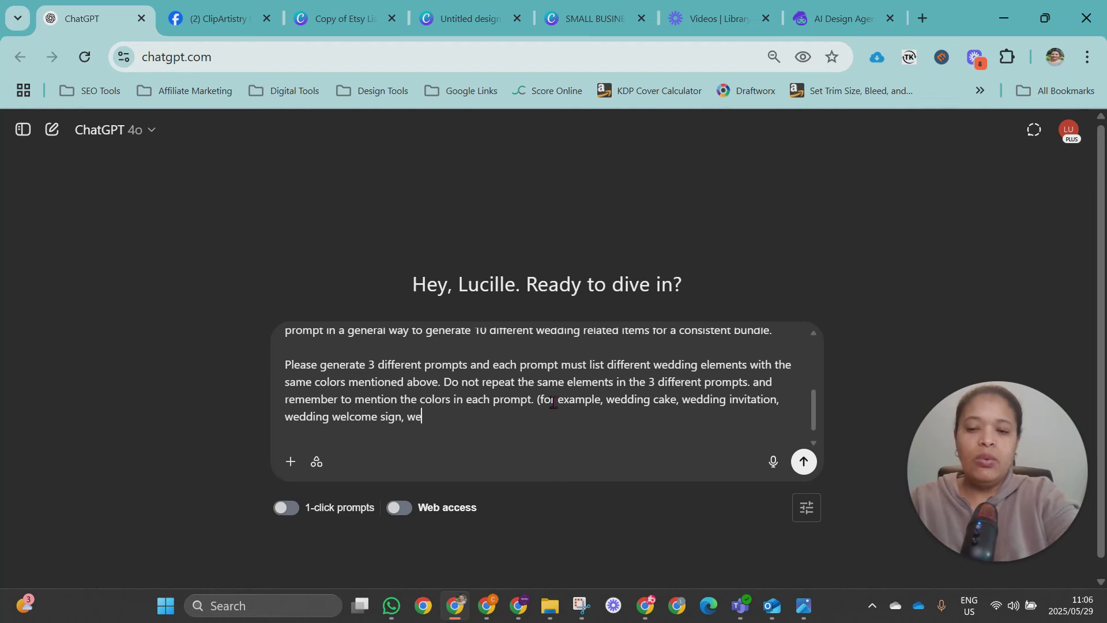
- Finish the example list with "bridal", then close the bracket and end with a period
type("dding")
key("BackSpace")
key("BackSpace")
key("BackSpace")
key("BackSpace")
key("BackSpace")
key("BackSpace")
key("BackSpace")
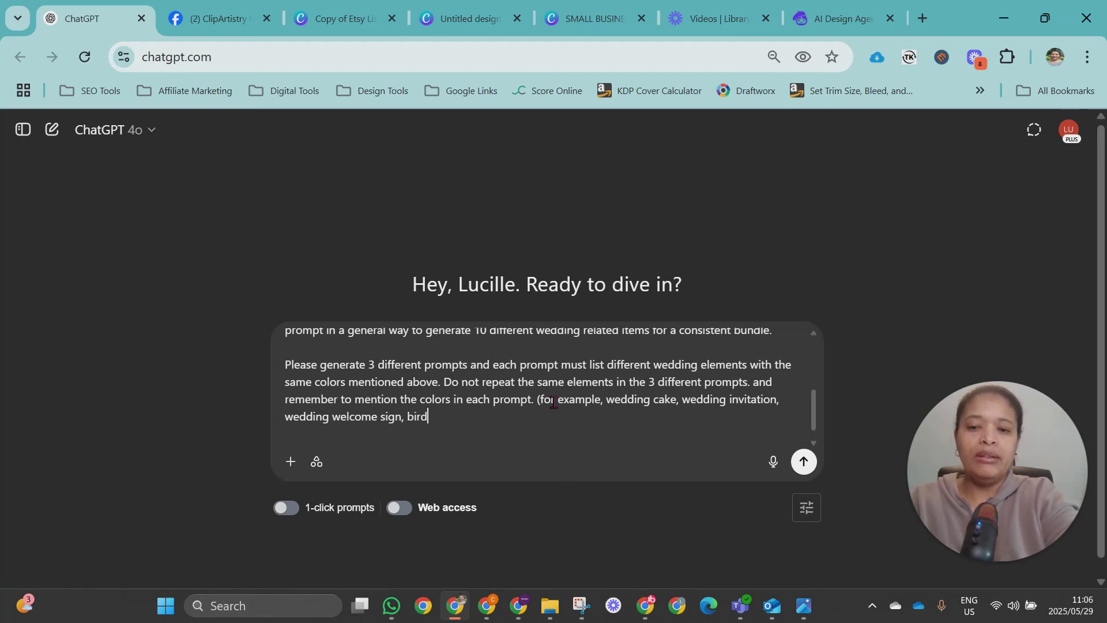
type("bridal).")
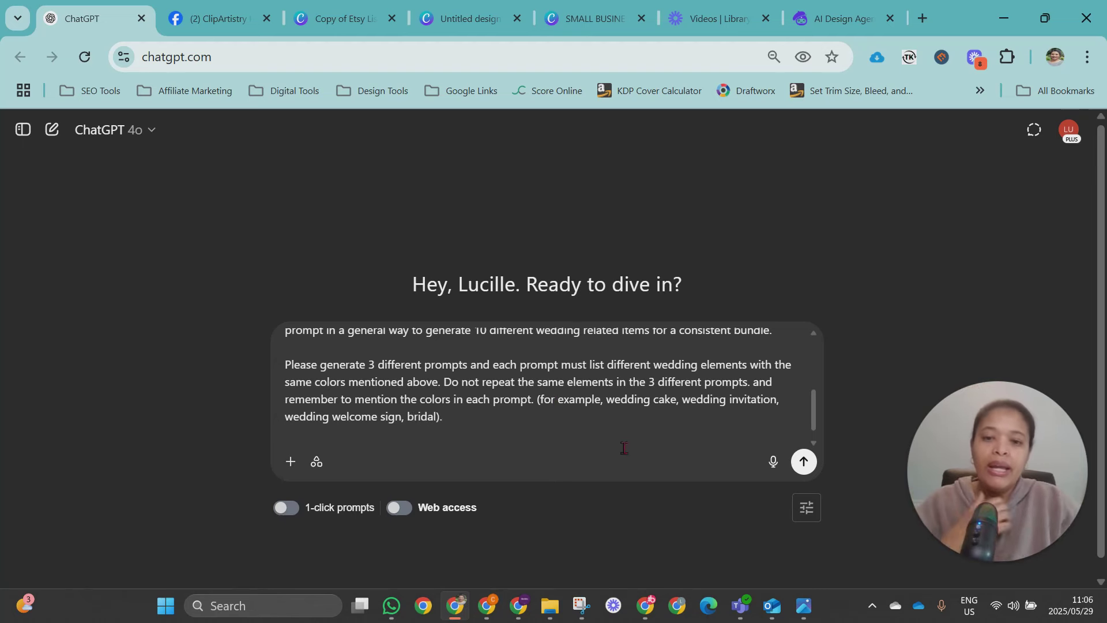
- Send the message to ChatGPT and review the Prompt 1 section of its response
left_click(803, 461)
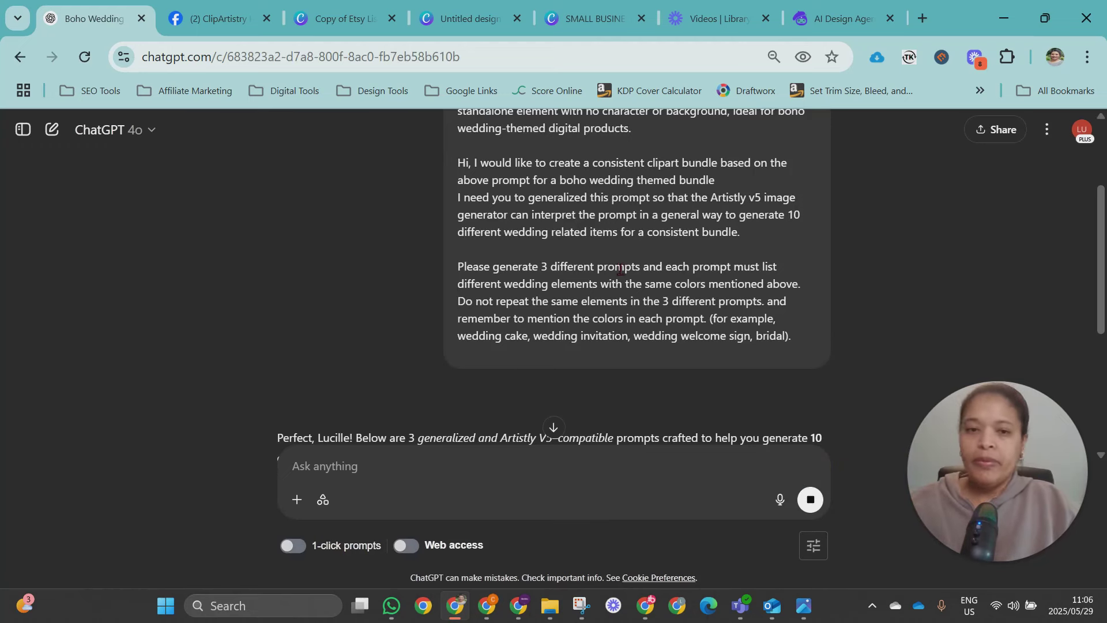
scroll(569, 231, "down", 5)
scroll(465, 267, "down", 2)
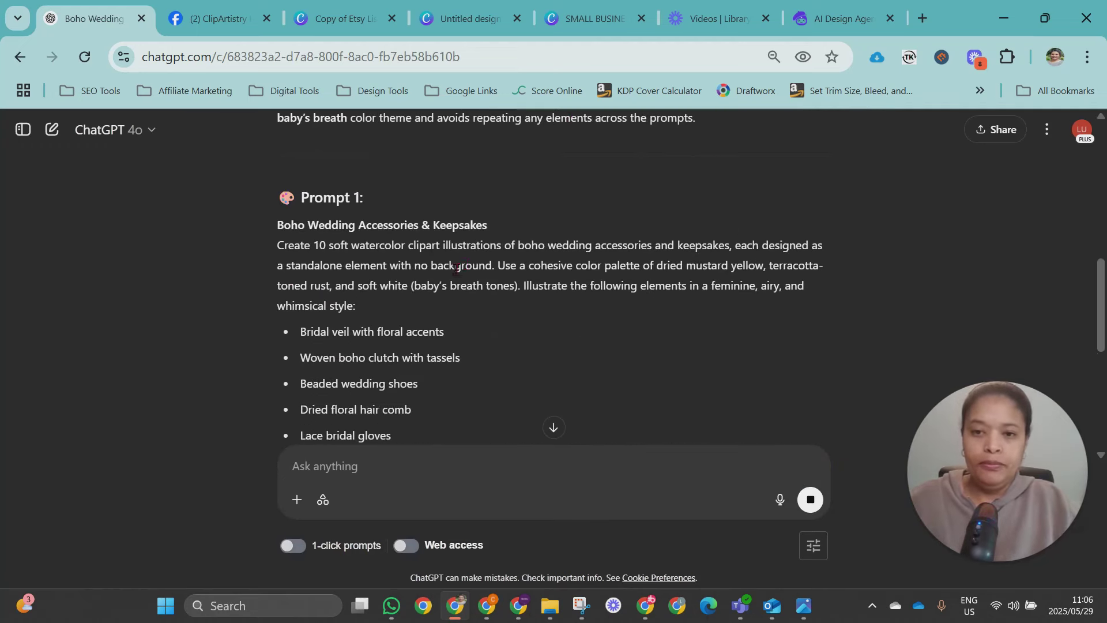
scroll(557, 266, "down", 1)
scroll(558, 267, "down", 4)
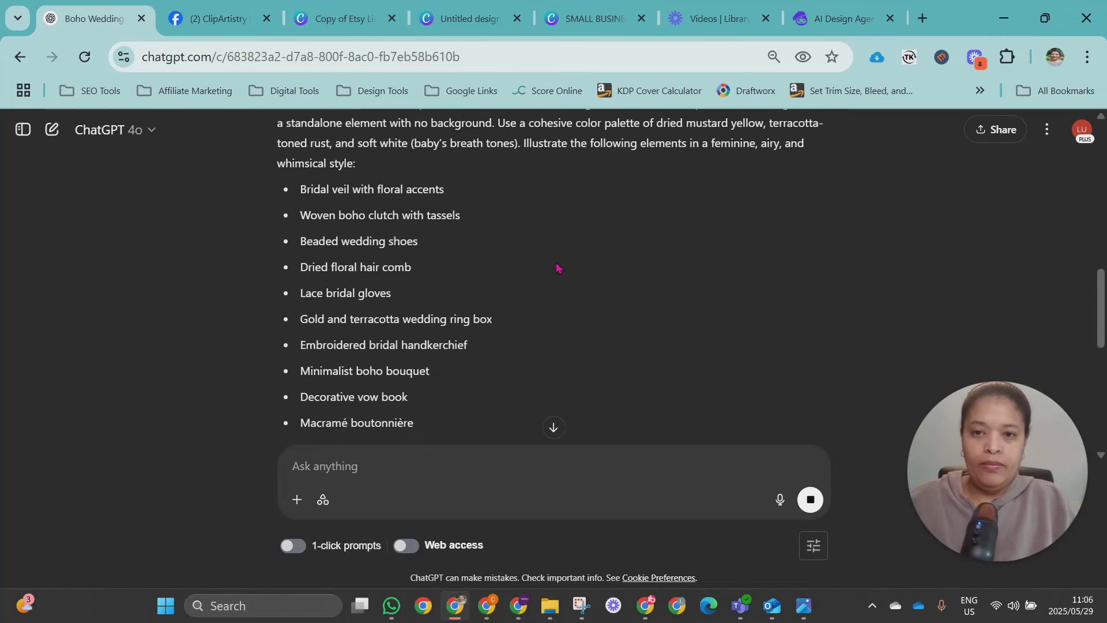
scroll(557, 267, "up", 3)
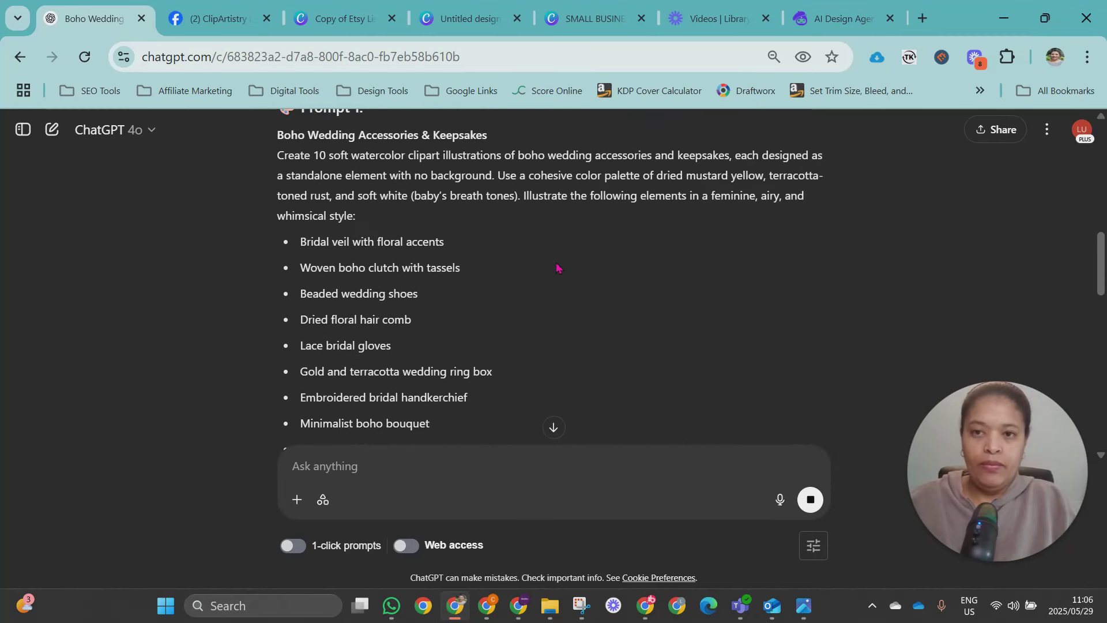
- Copy Prompt 1's description and its element list through "Macramé boutonnière", and switch to Artistly
left_click(348, 470)
left_click_drag(279, 156, 490, 344)
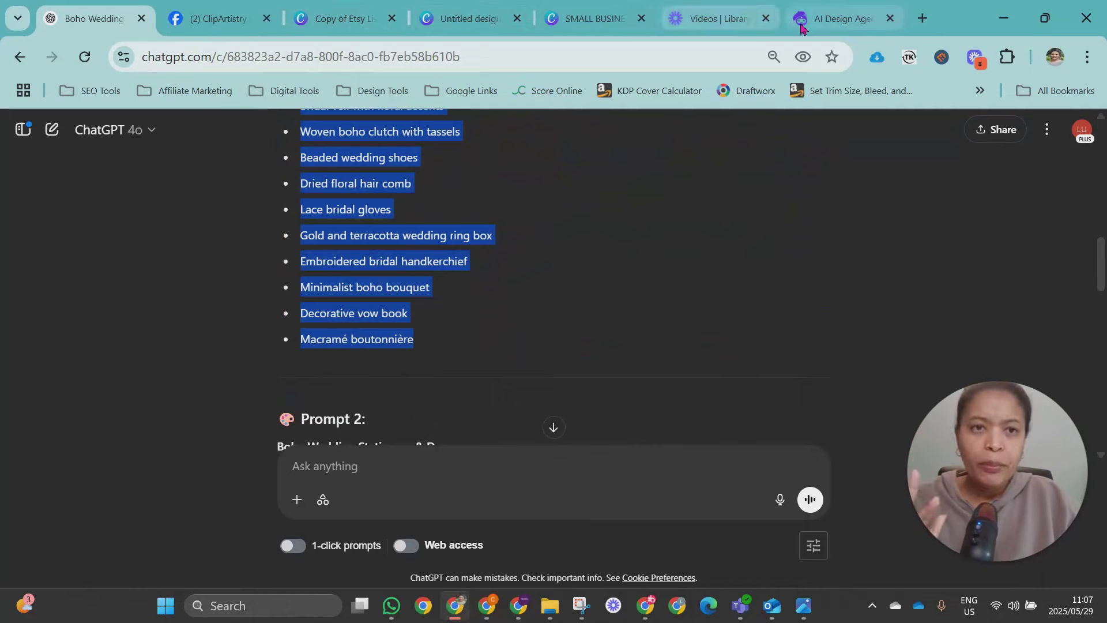
left_click(839, 18)
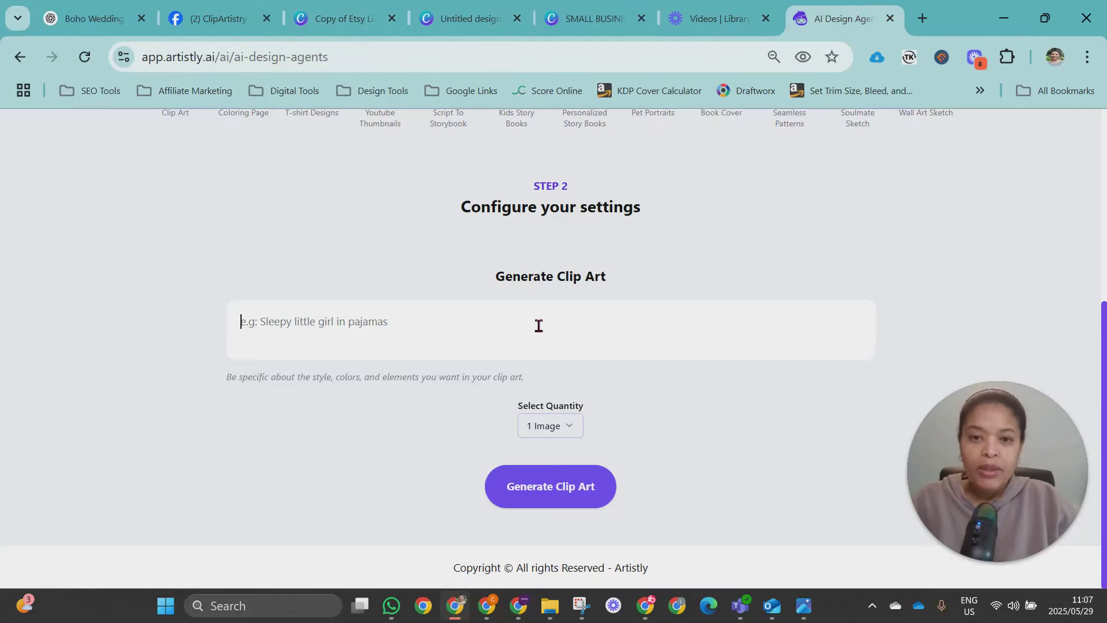
- Start a new design with the Fast AI Image Designer and choose the Clip Art category under AI Design Agents
scroll(123, 230, "up", 5)
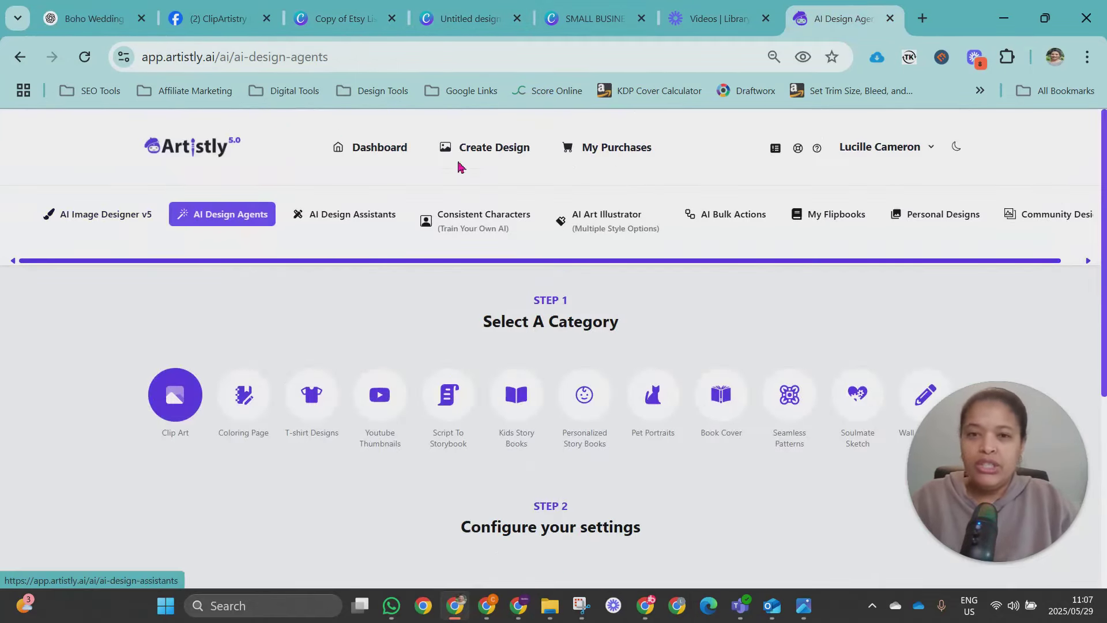
left_click(494, 148)
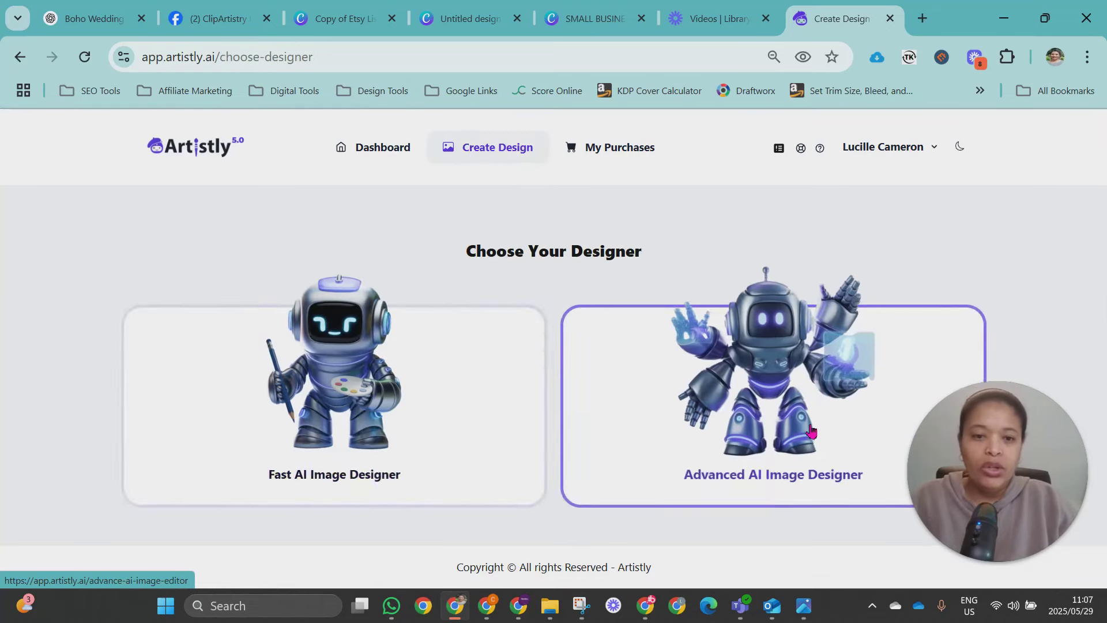
left_click(327, 374)
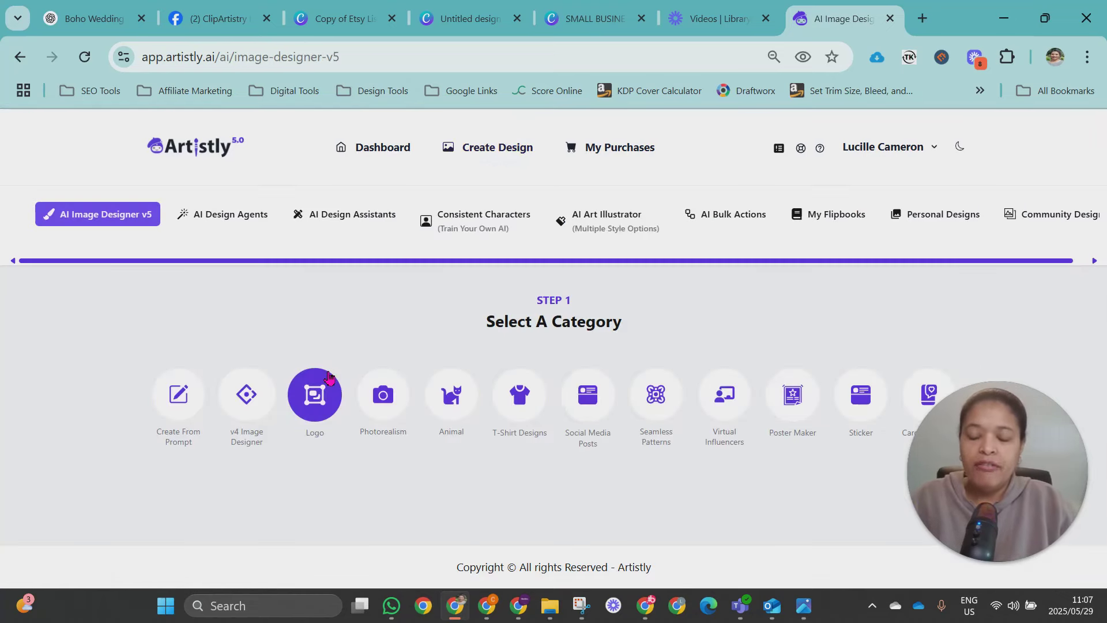
left_click(229, 219)
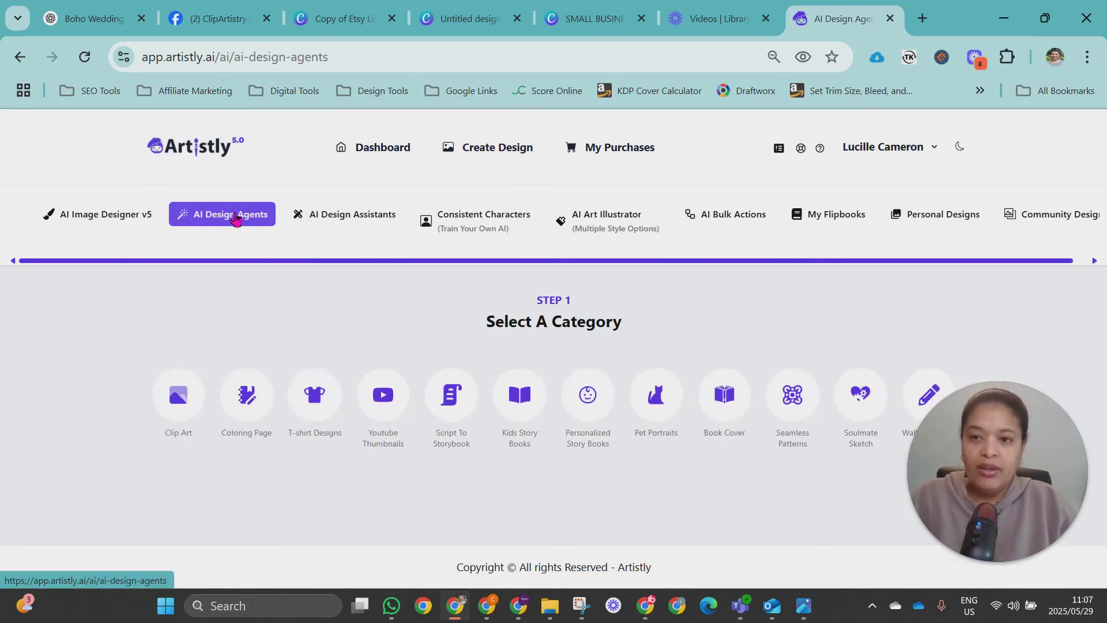
left_click(176, 394)
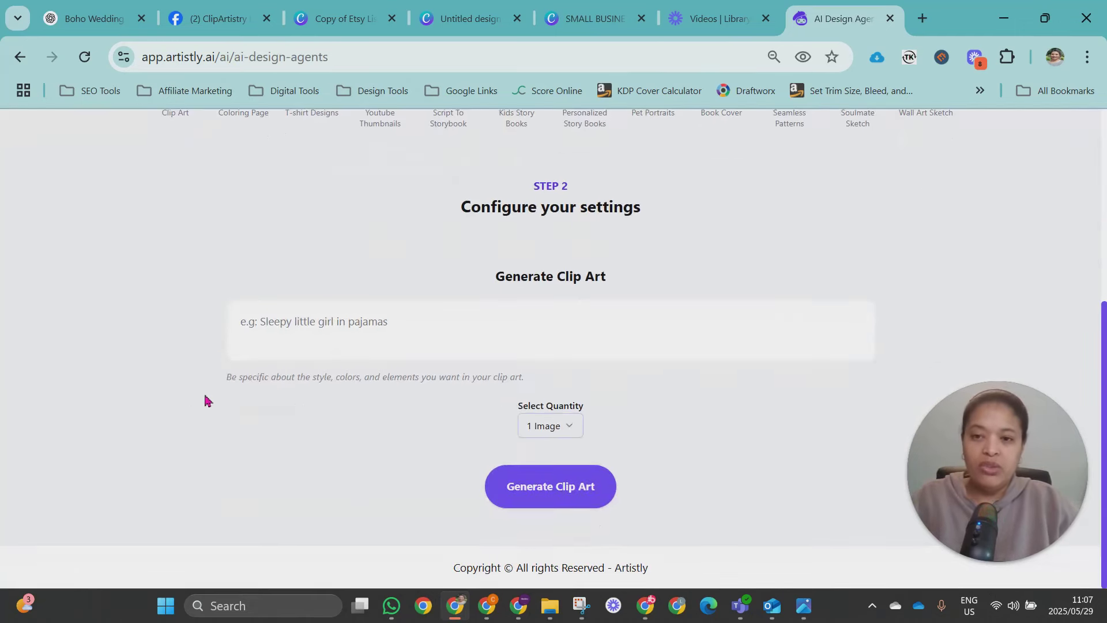
- Paste Prompt 1 as the clip art description, set the quantity to 10 Images and generate the clip art
left_click(297, 333)
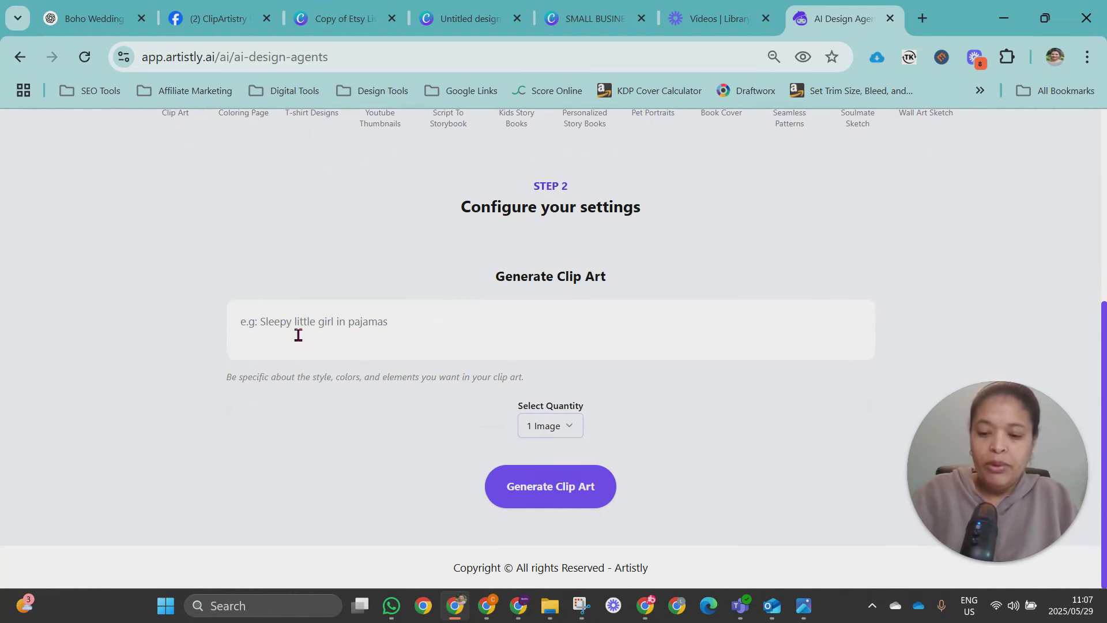
key("ctrl+v")
left_click(547, 427)
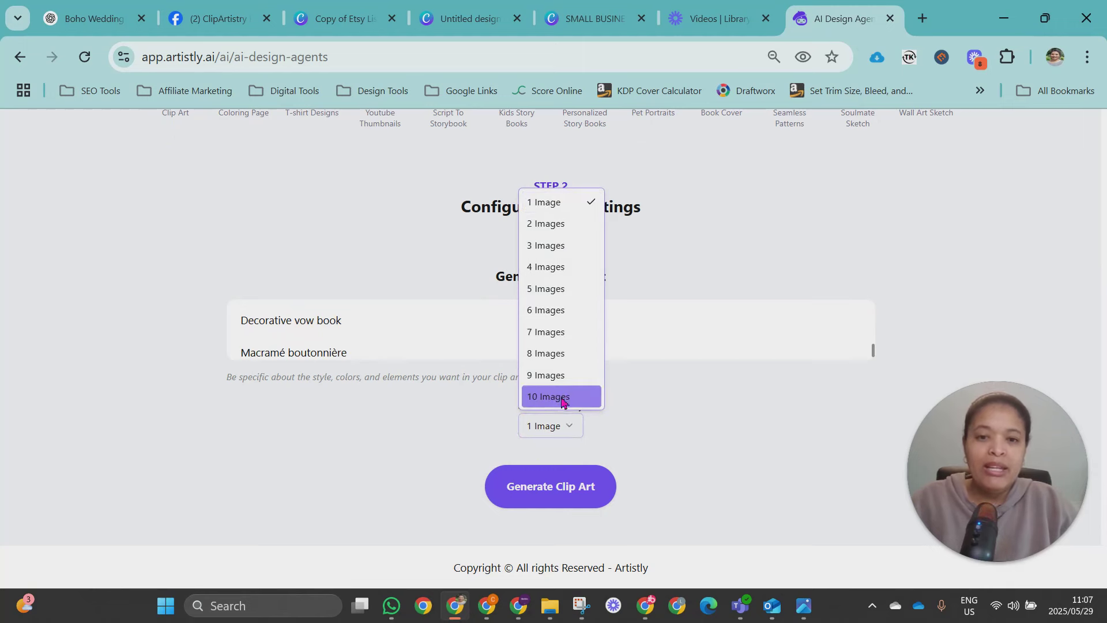
left_click(650, 348)
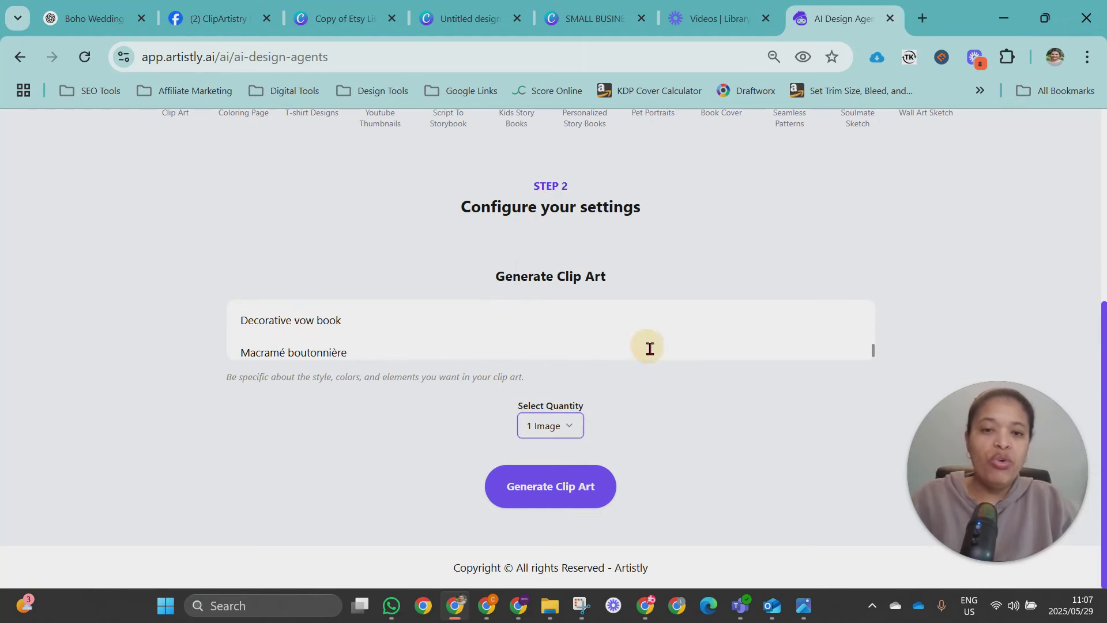
left_click(539, 429)
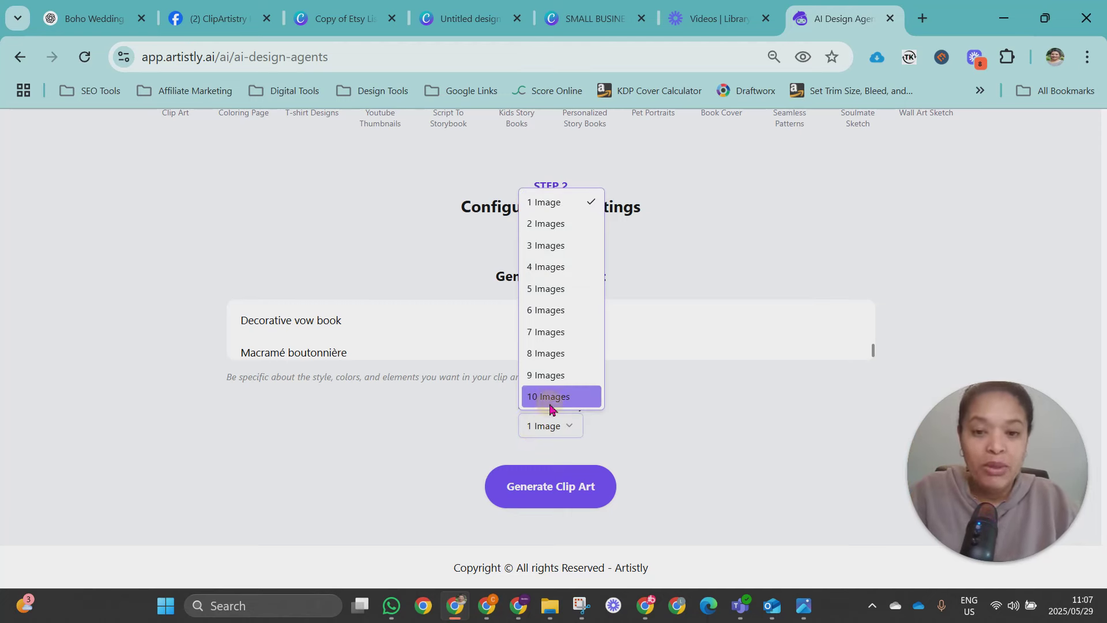
left_click(550, 405)
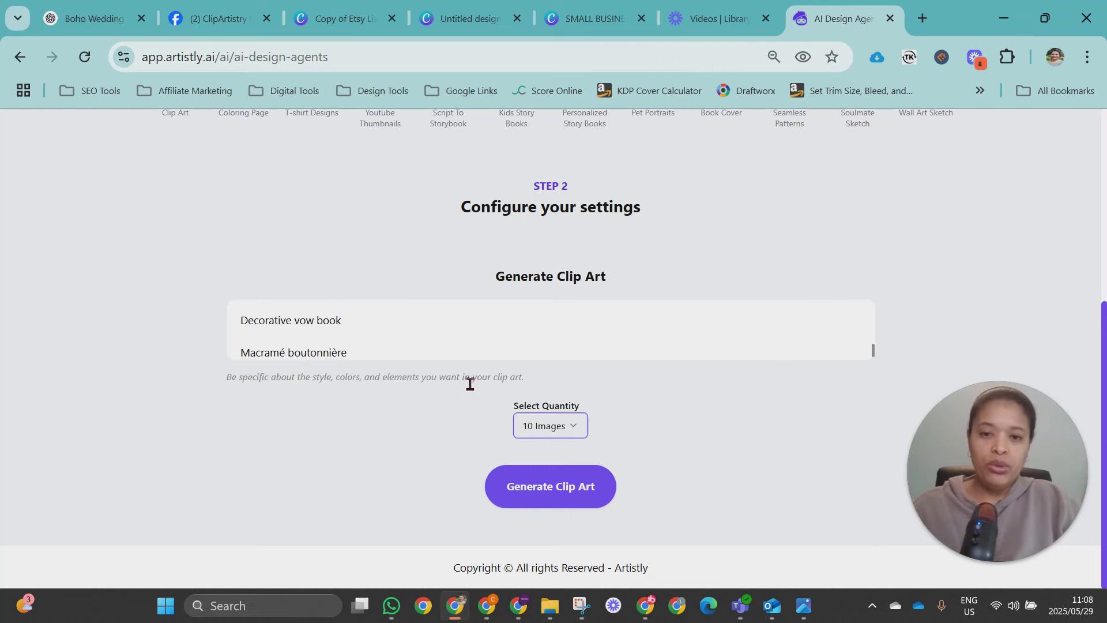
left_click(556, 501)
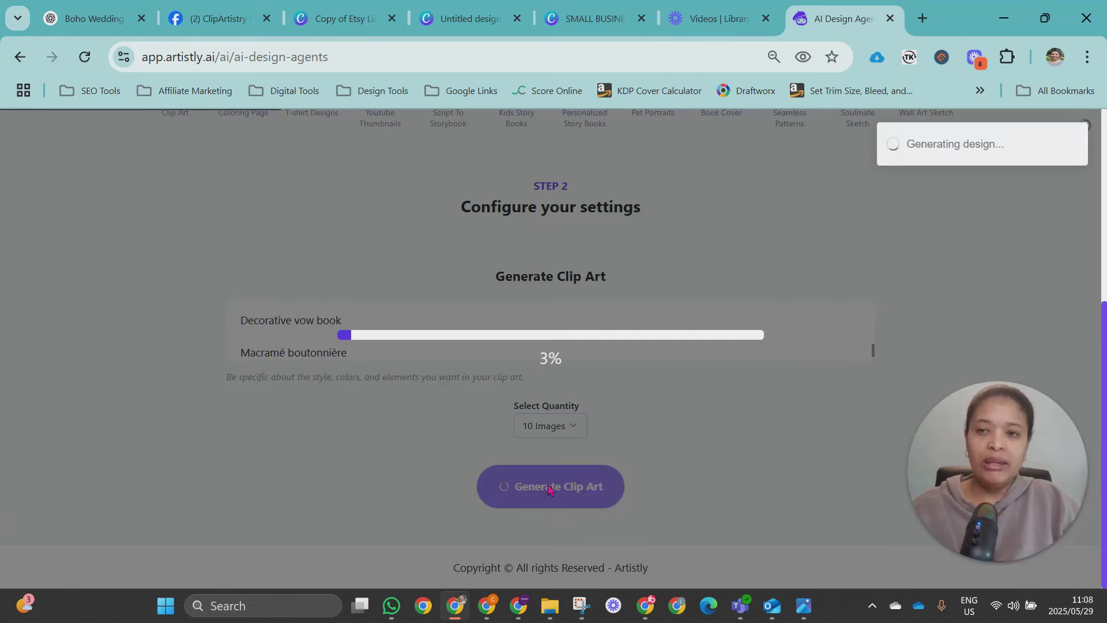
- Switch to ChatGPT and copy Prompt 2's description and its element list through "Guestbook with boho pattern details"
left_click(94, 18)
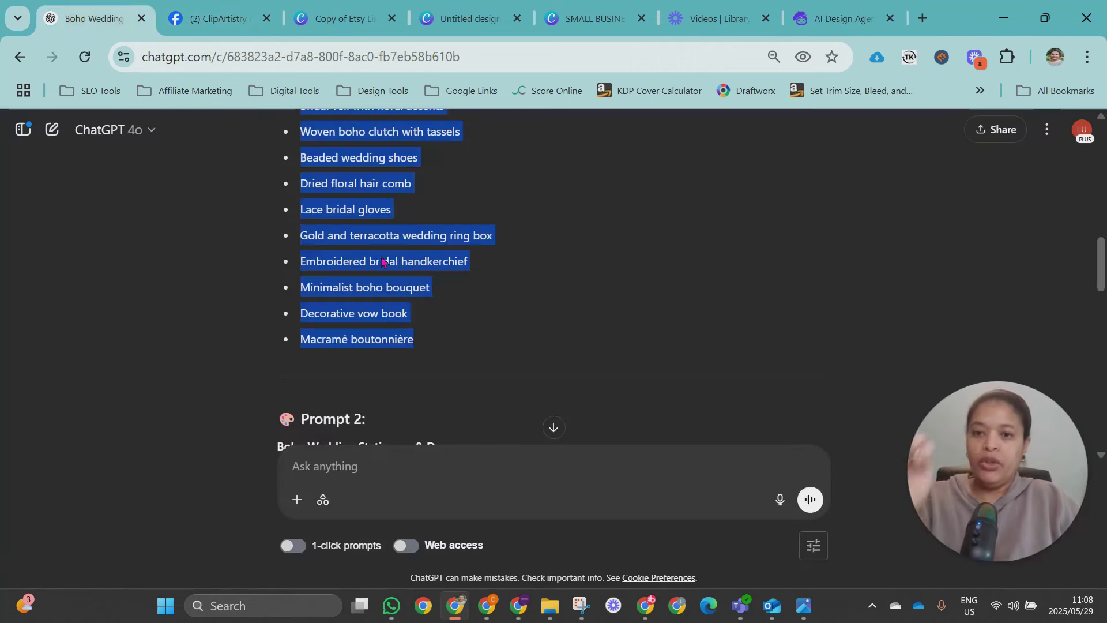
scroll(385, 276, "down", 5)
left_click_drag(258, 199, 490, 407)
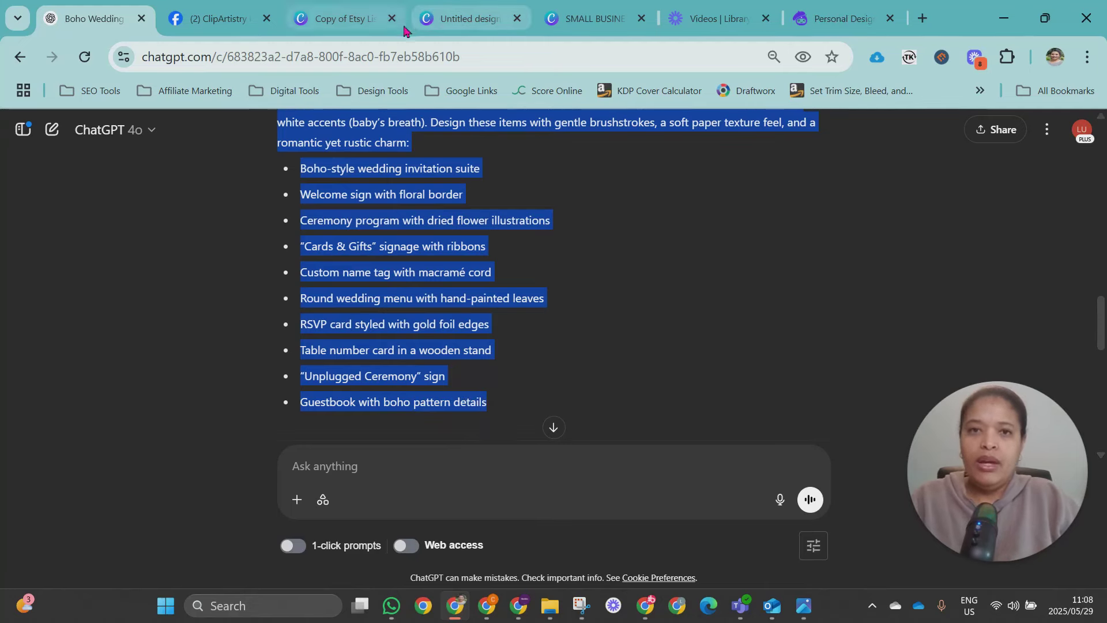
- Switch to Artistly and check the progress of the designs in Personal Designs
left_click(815, 30)
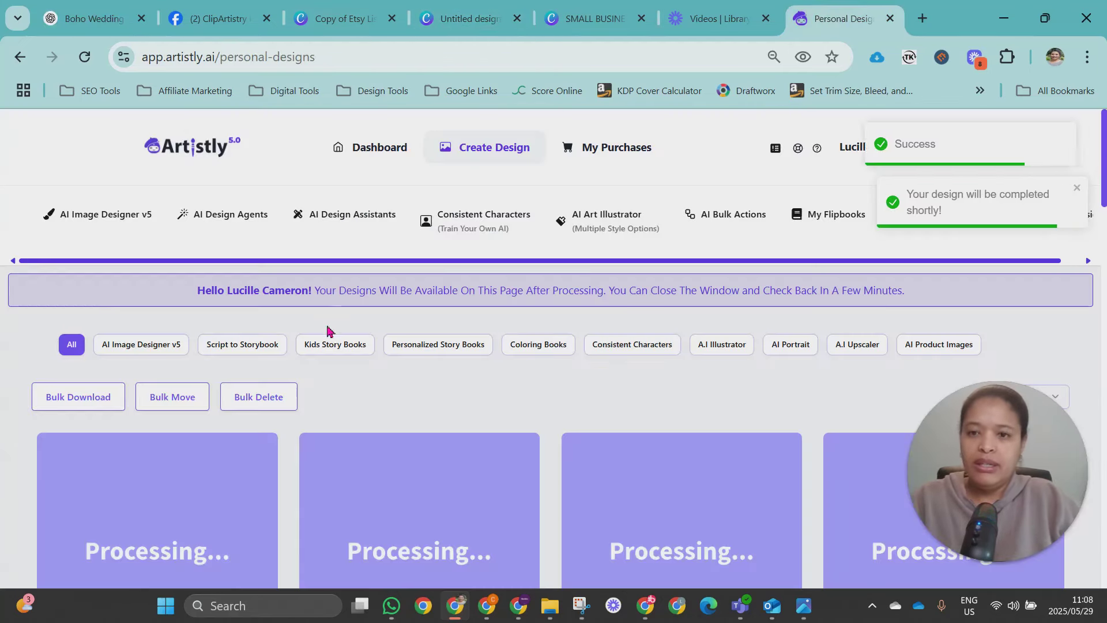
scroll(555, 326, "down", 3)
scroll(428, 359, "down", 5)
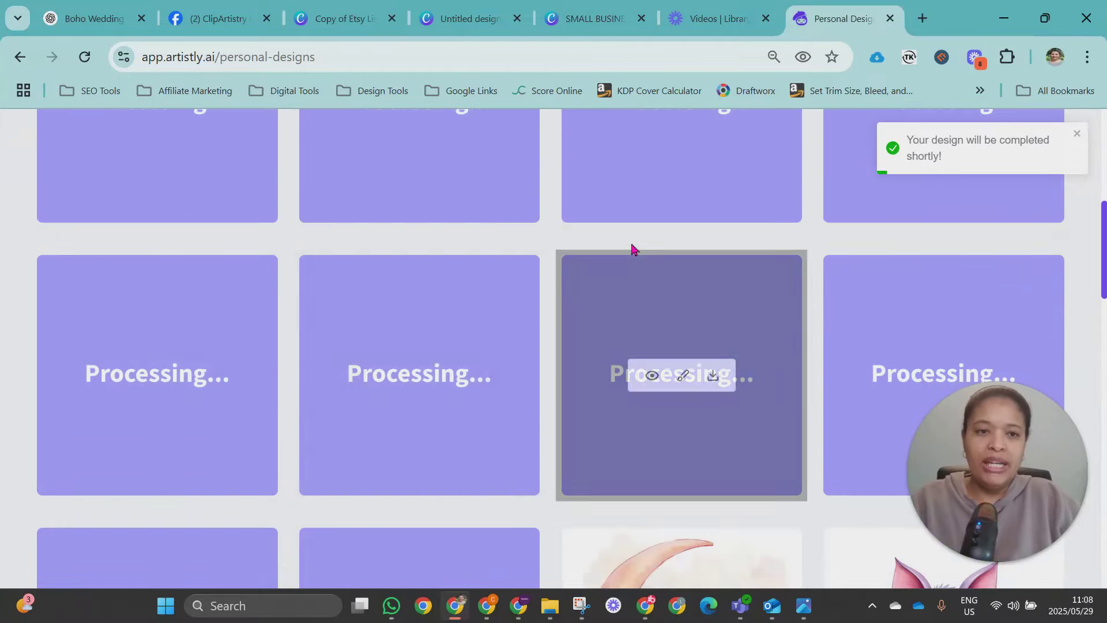
scroll(541, 313, "up", 8)
- Return to the AI Design Agents' Clip Art category, paste Prompt 2 and generate 10 Images from it
key("alt+Left")
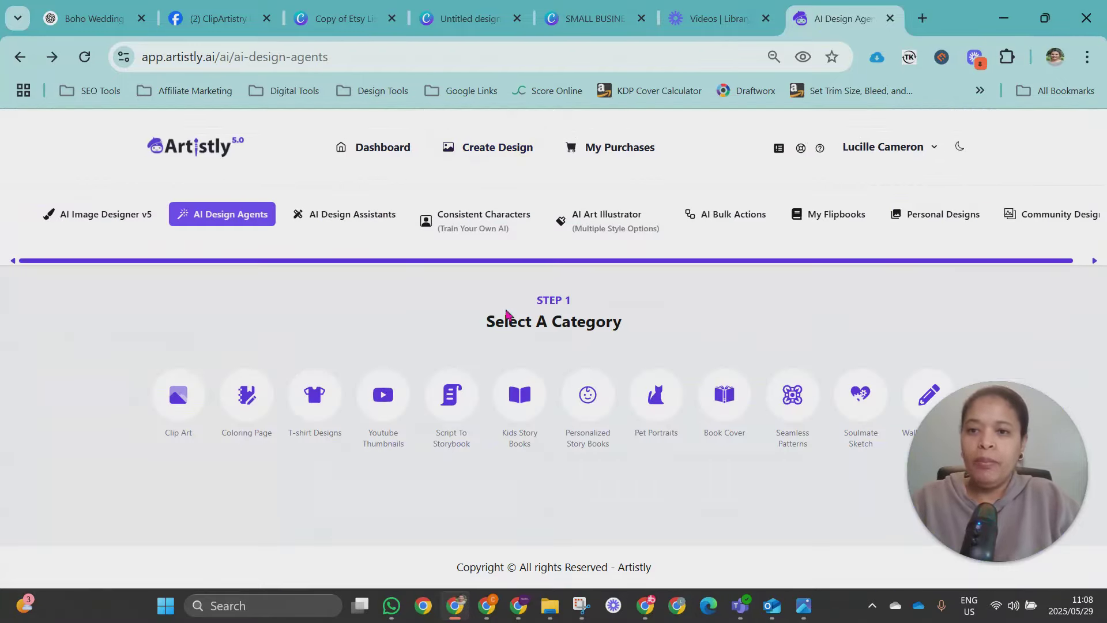
left_click(203, 396)
left_click(331, 333)
key("ctrl+v")
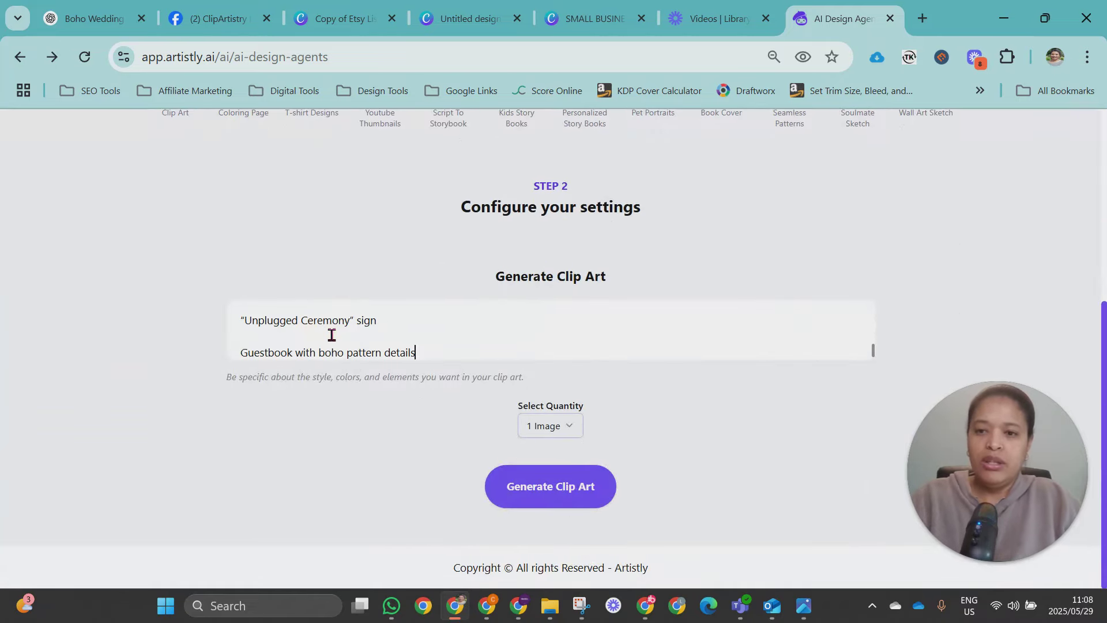
left_click(558, 437)
left_click(563, 395)
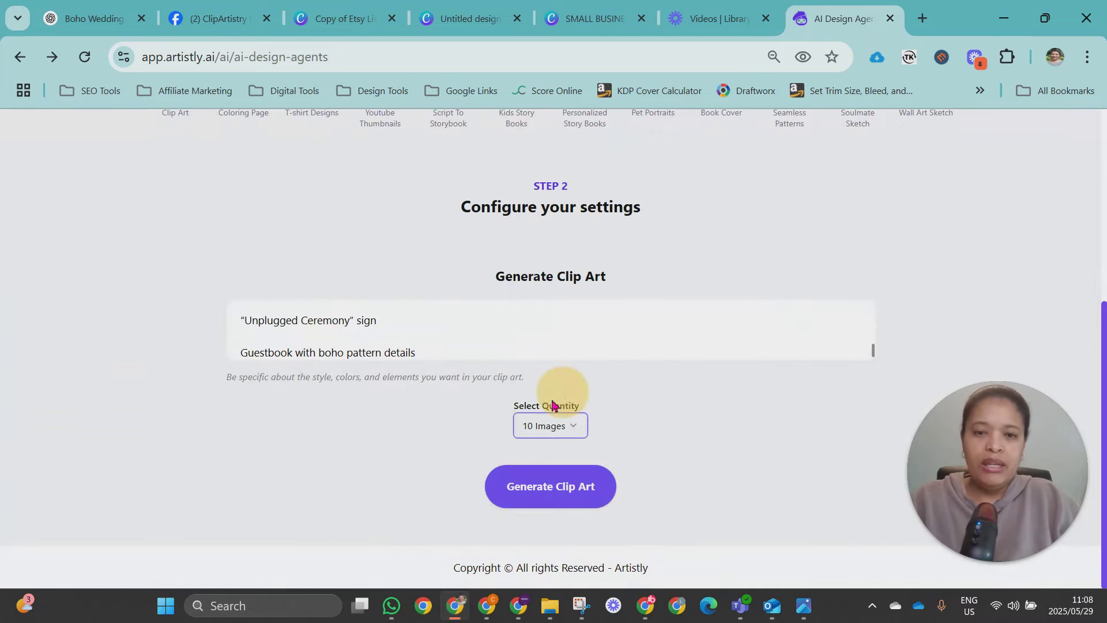
left_click(563, 500)
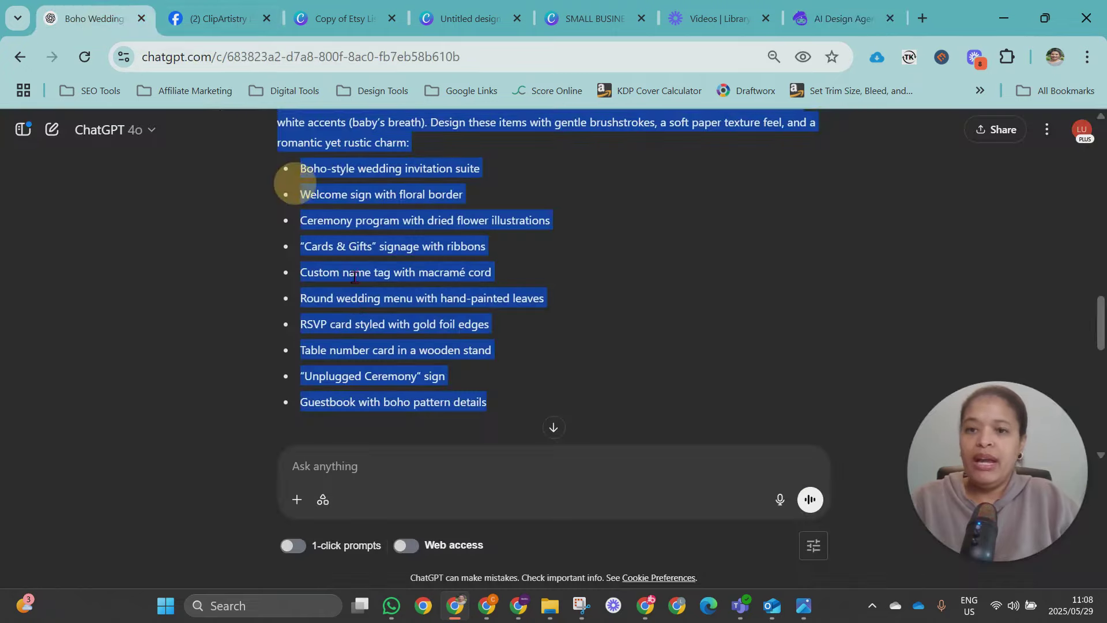
- Switch to ChatGPT and copy Prompt 3's description and its element list through "Flower girl basket with mustard wildflowers"
left_click(92, 18)
scroll(305, 196, "down", 6)
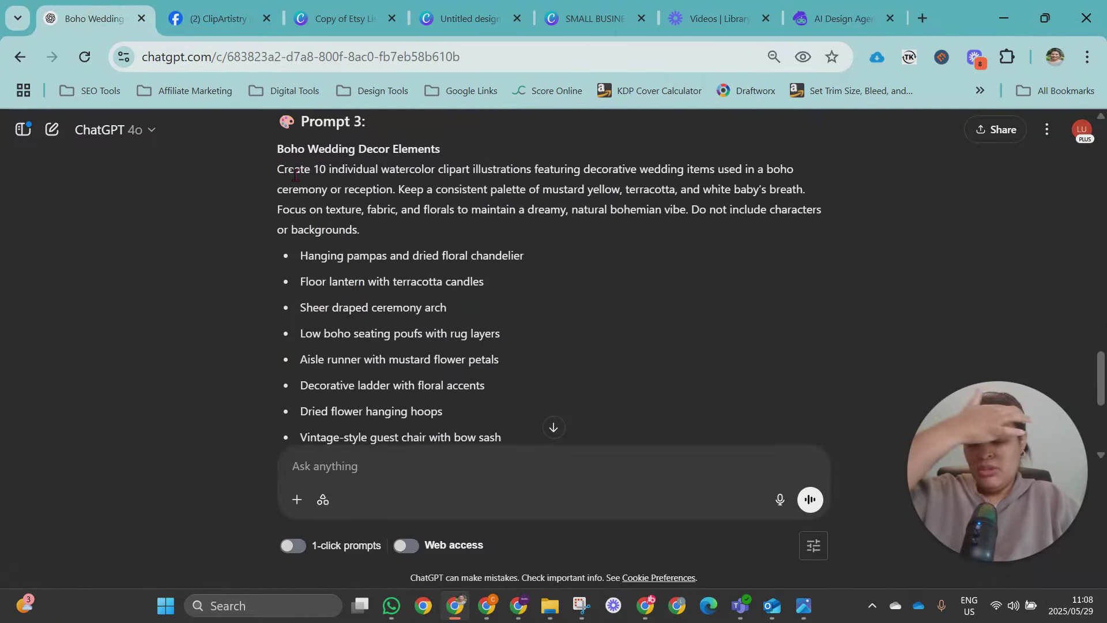
left_click_drag(282, 171, 533, 240)
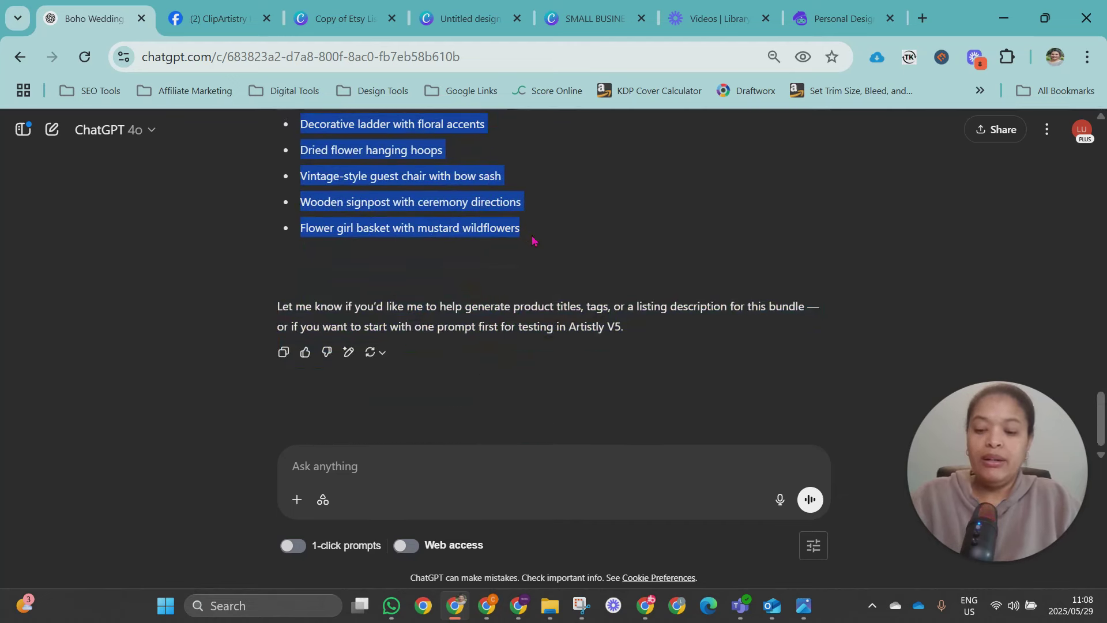
- In Artistly, return to the AI Design Agents' Clip Art category, paste Prompt 3 and generate the clip art
left_click(824, 21)
key("alt+Left")
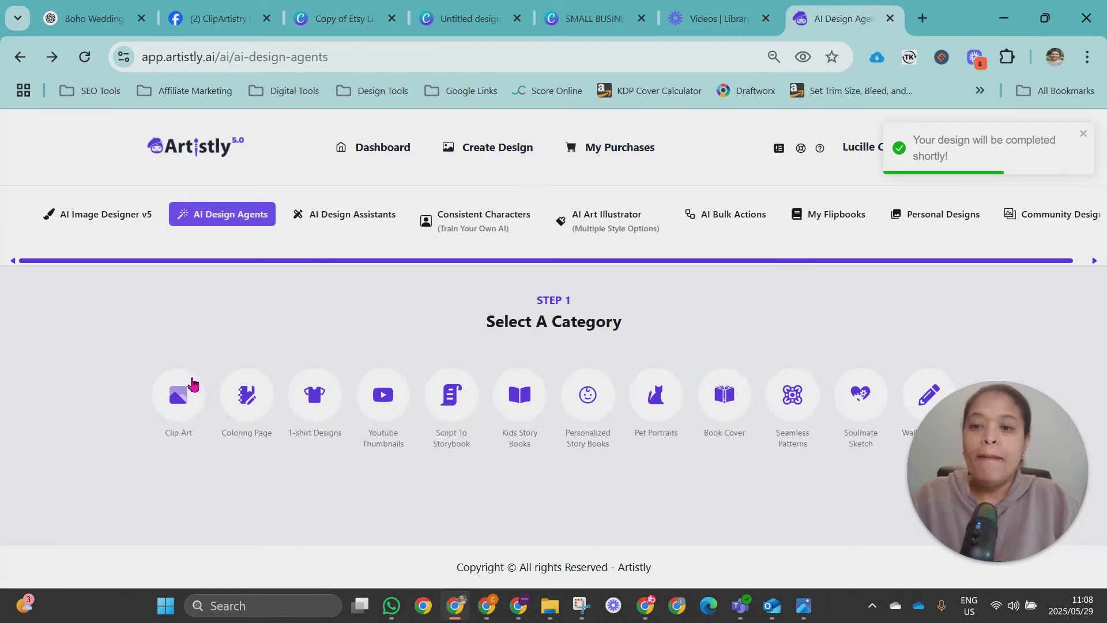
left_click(186, 403)
left_click(334, 319)
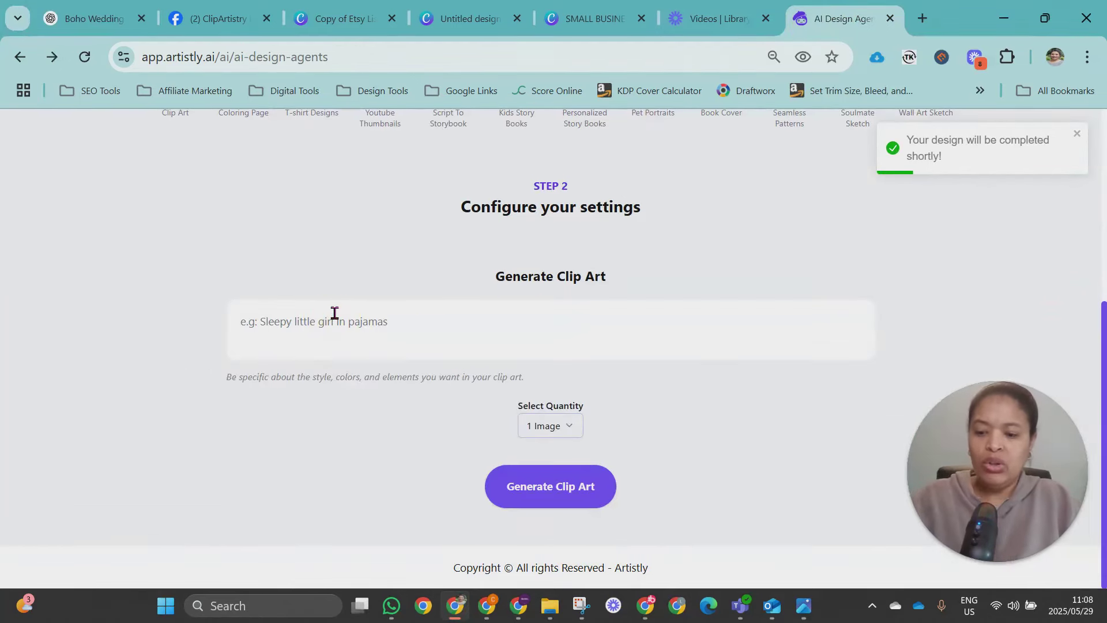
key("ctrl+v")
left_click(550, 489)
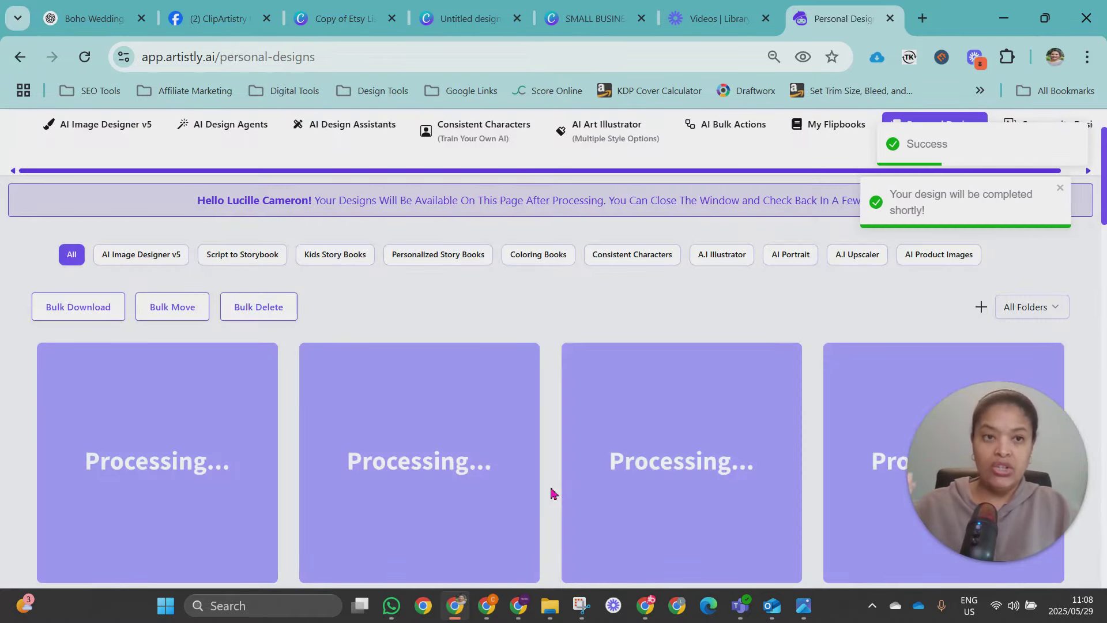
- Switch to the untitled 2000 × 2000 px Canva design and look into the Etsy Products & Mock... folder
mouse_move(531, 479)
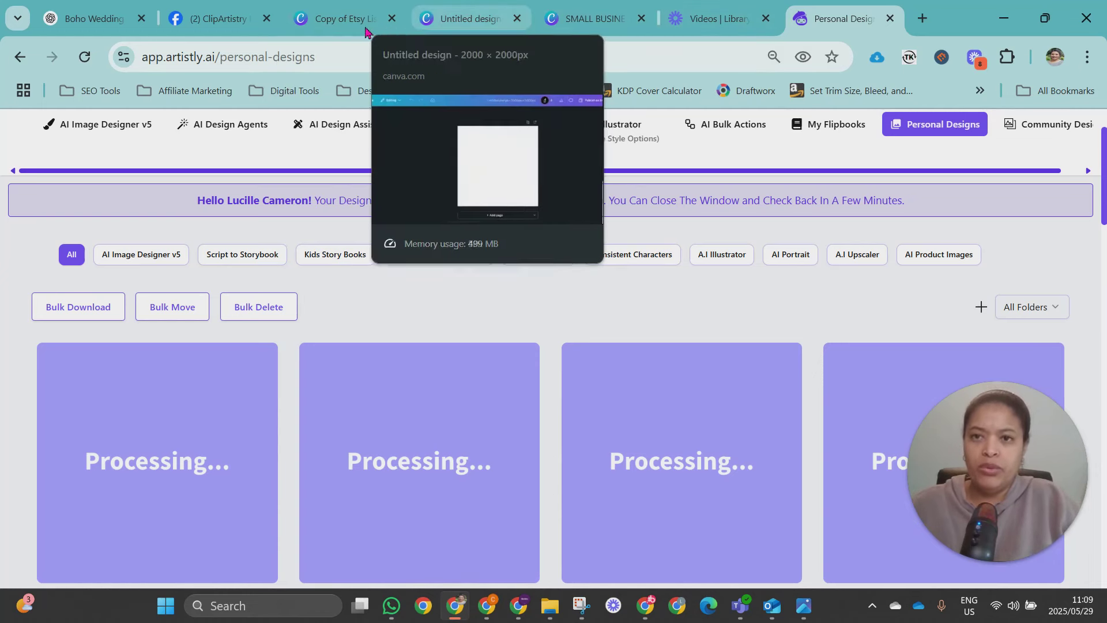
left_click(464, 18)
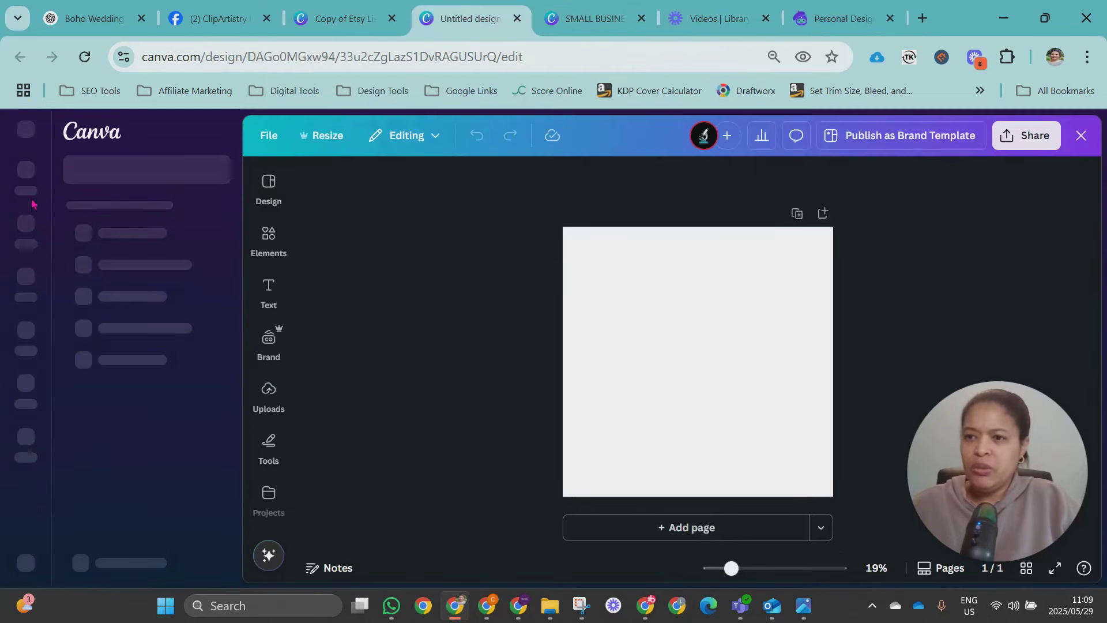
left_click(148, 250)
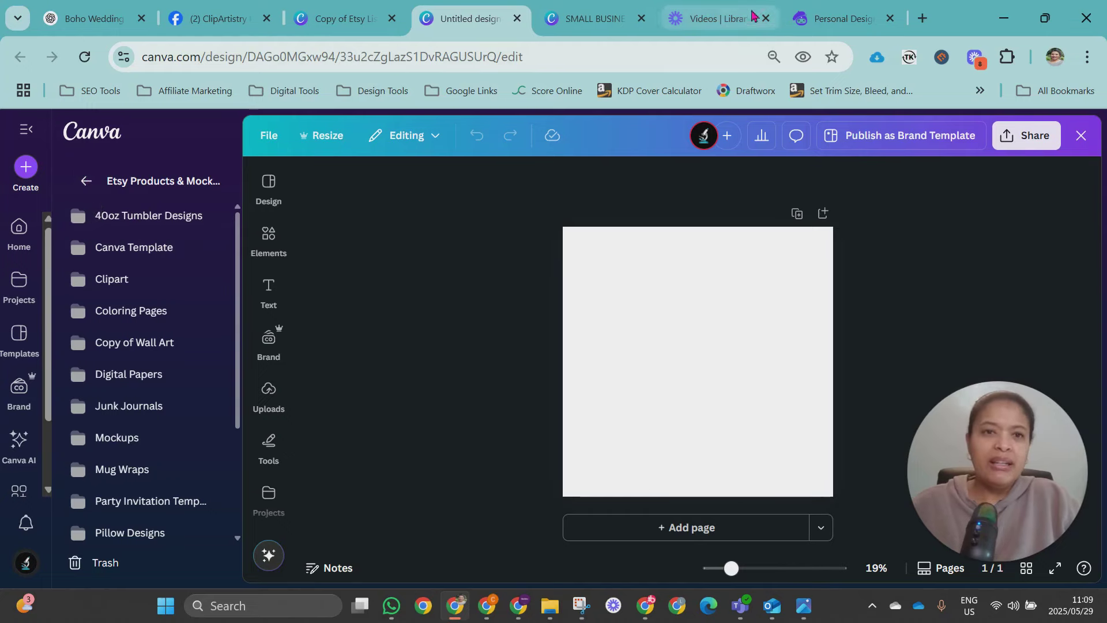
- Return to Artistly and look through the generated boho wedding clip art in Personal Designs
left_click(807, 19)
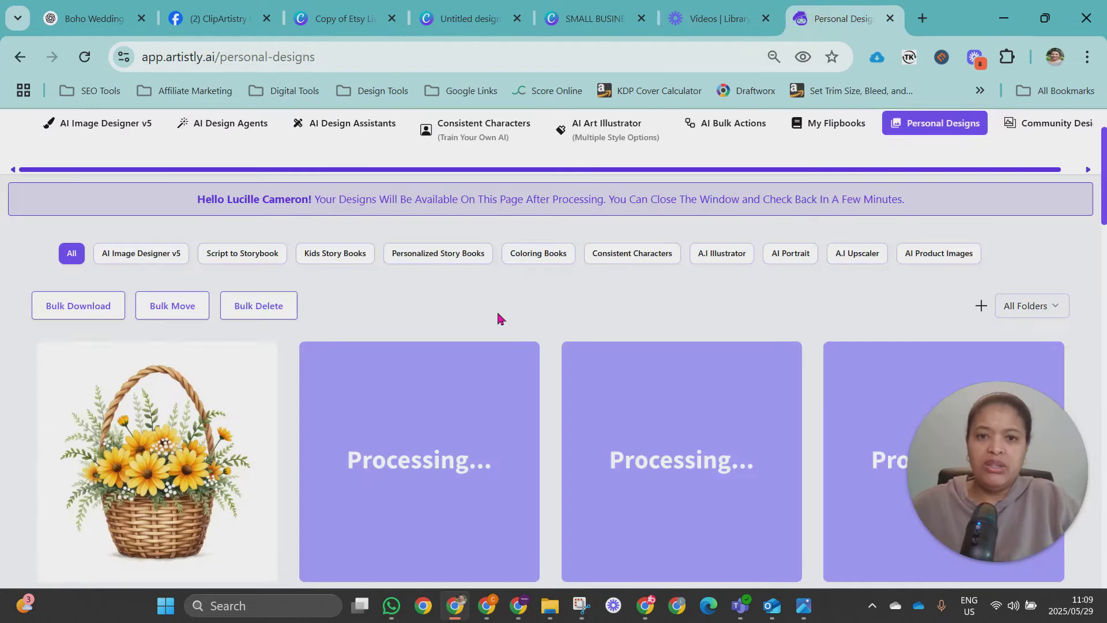
scroll(499, 316, "down", 5)
scroll(653, 282, "down", 6)
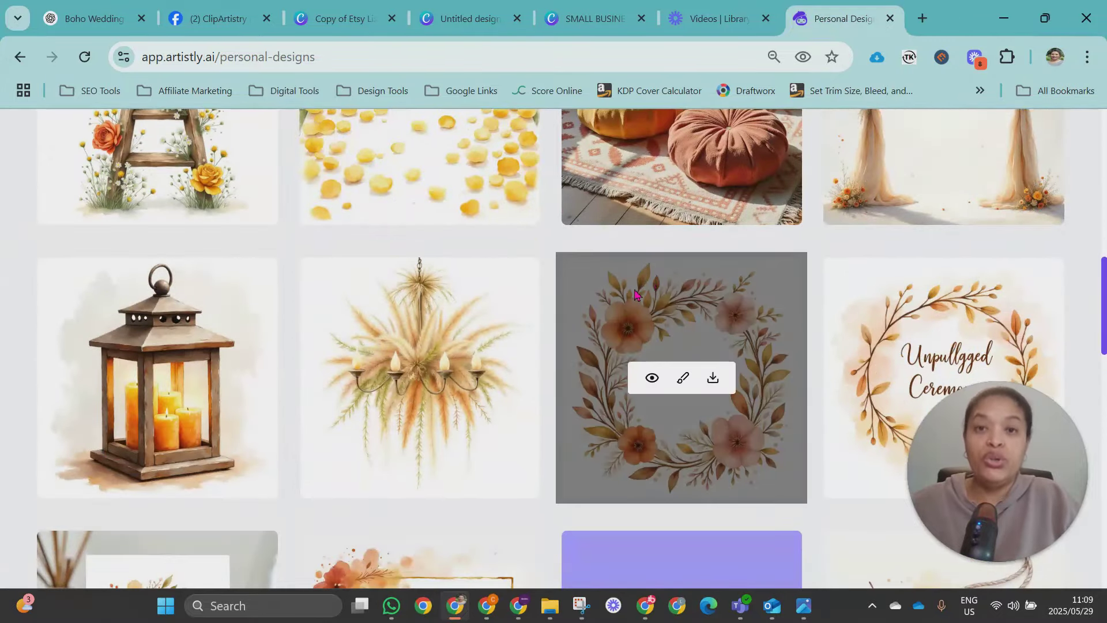
- Look through the boho wedding clip art in Personal Designs and load more designs to reach the tasselled clutch and bride images
scroll(646, 271, "down", 3)
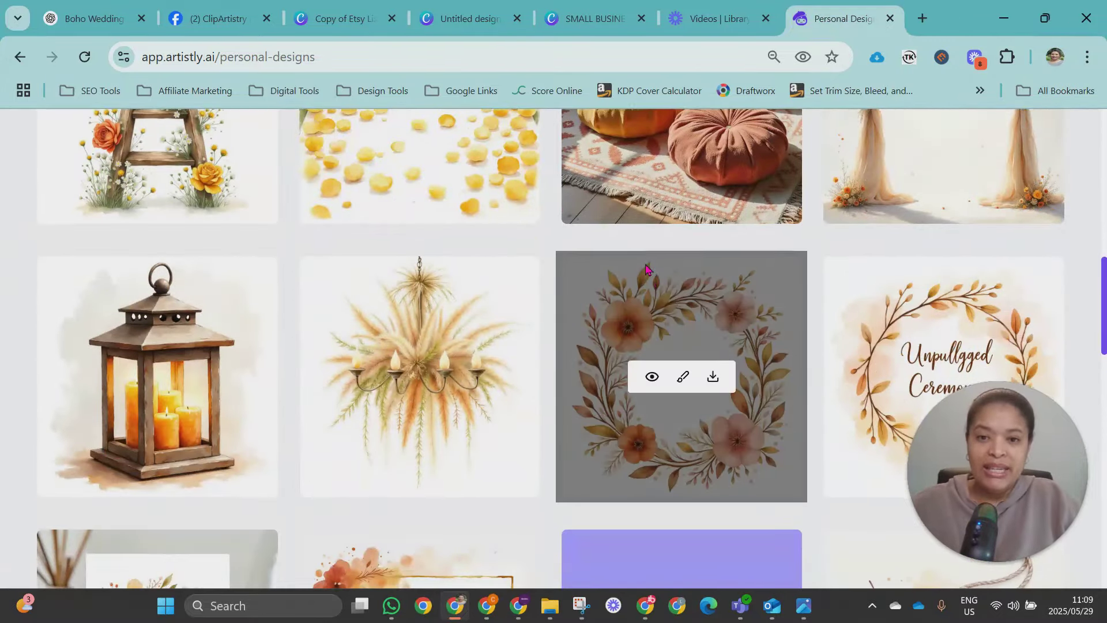
scroll(646, 269, "down", 4)
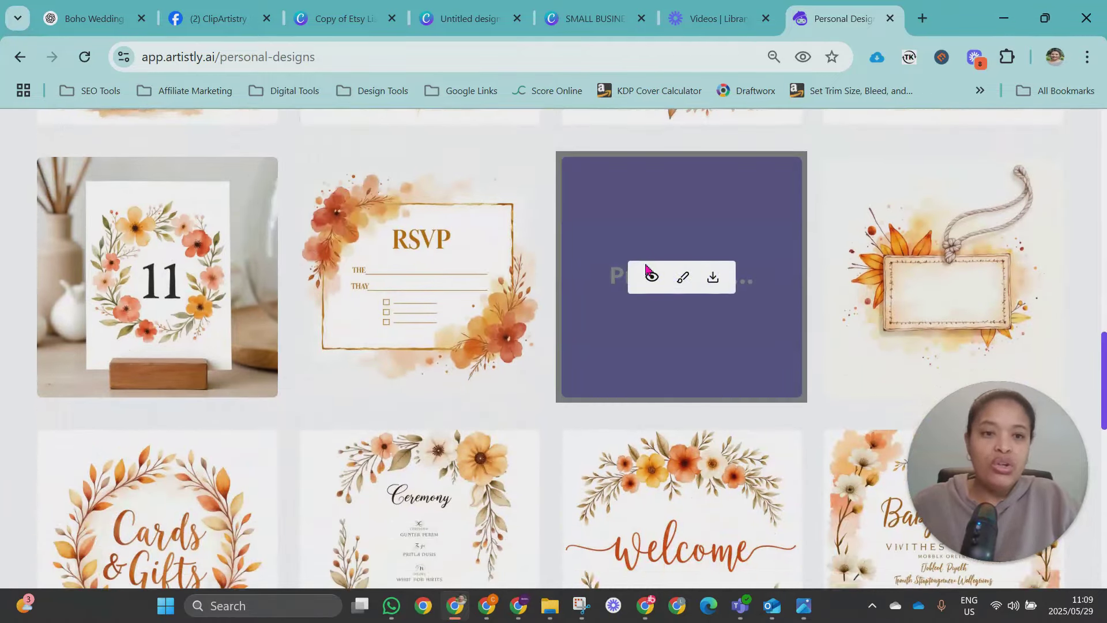
scroll(629, 299, "down", 1)
scroll(620, 317, "down", 3)
scroll(634, 311, "down", 5)
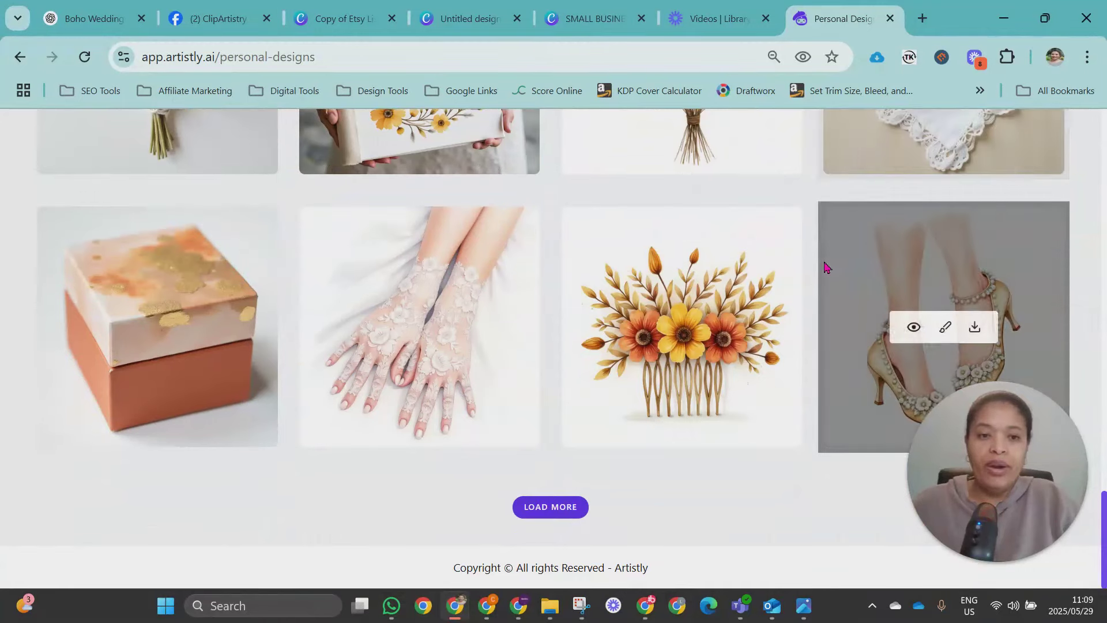
left_click(568, 507)
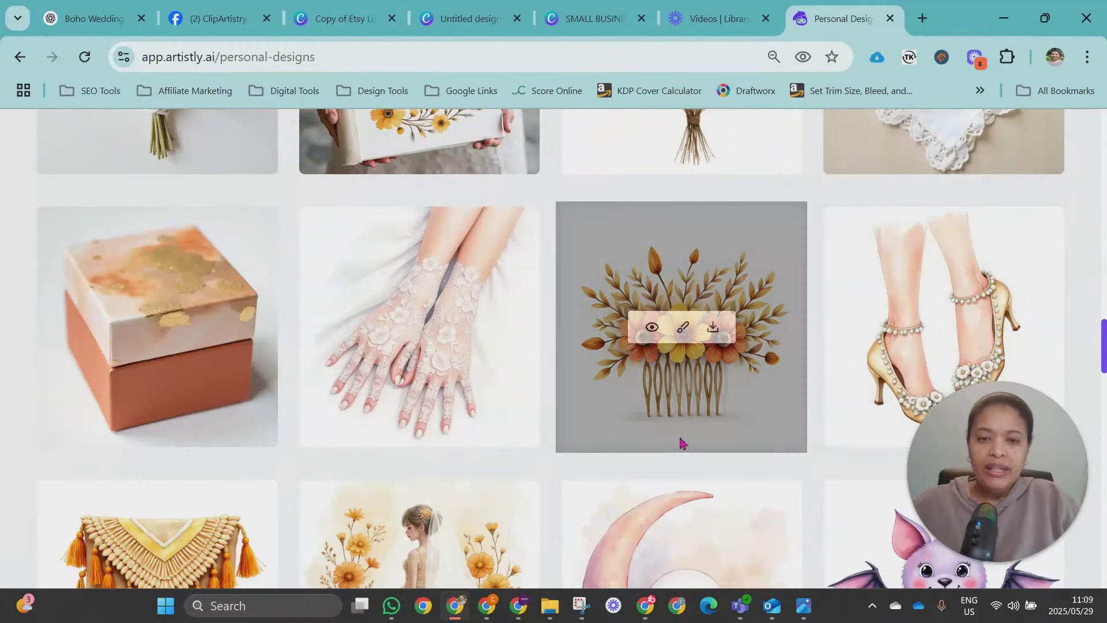
scroll(681, 440, "down", 5)
mouse_move(435, 350)
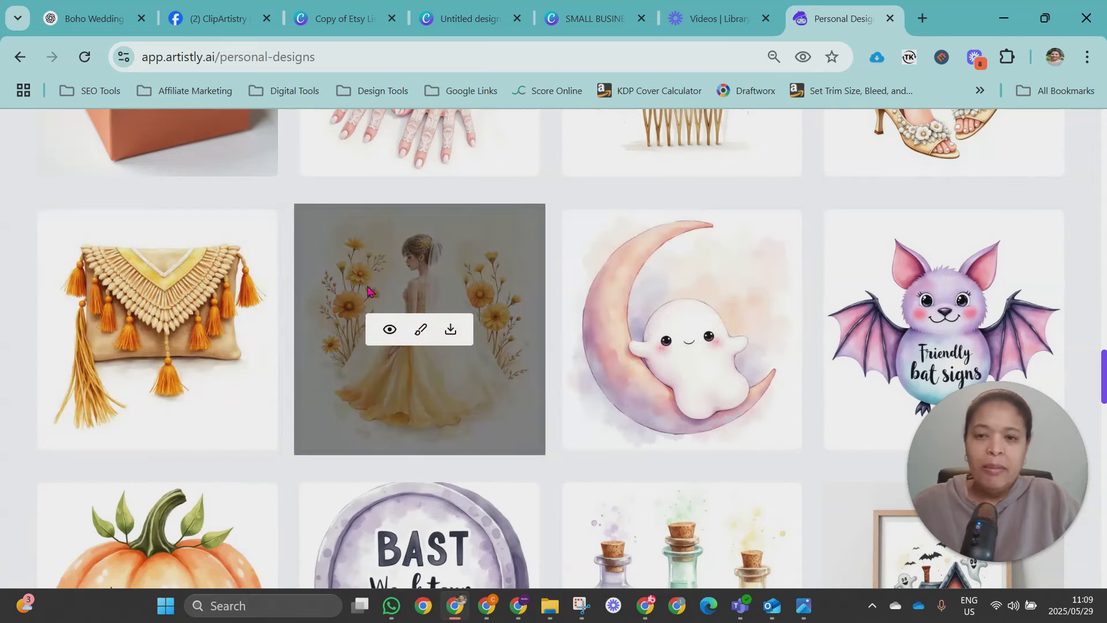
- Review the generated wedding images again, comparing the bridal accessories, signage and ceremony decor for use in the bundle
scroll(235, 247, "up", 3)
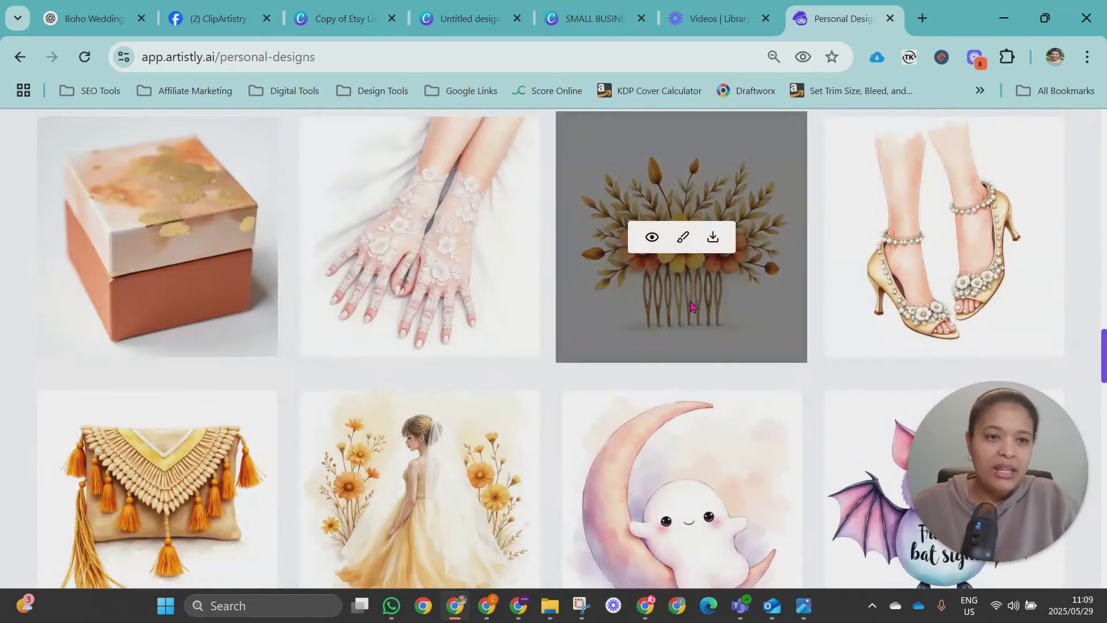
scroll(801, 309, "up", 9)
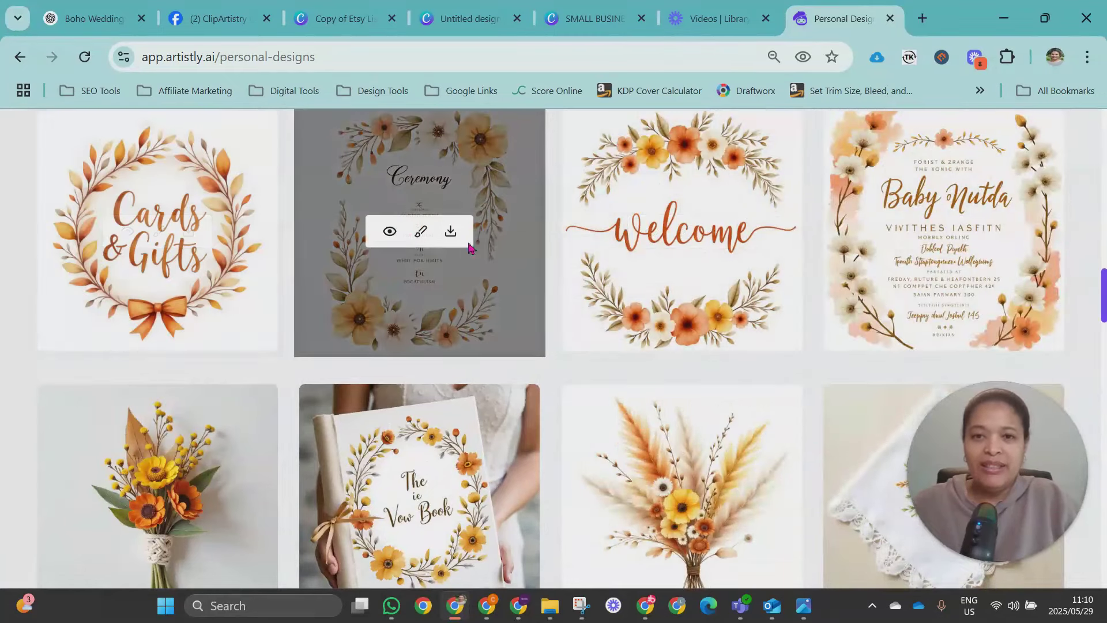
scroll(692, 271, "up", 8)
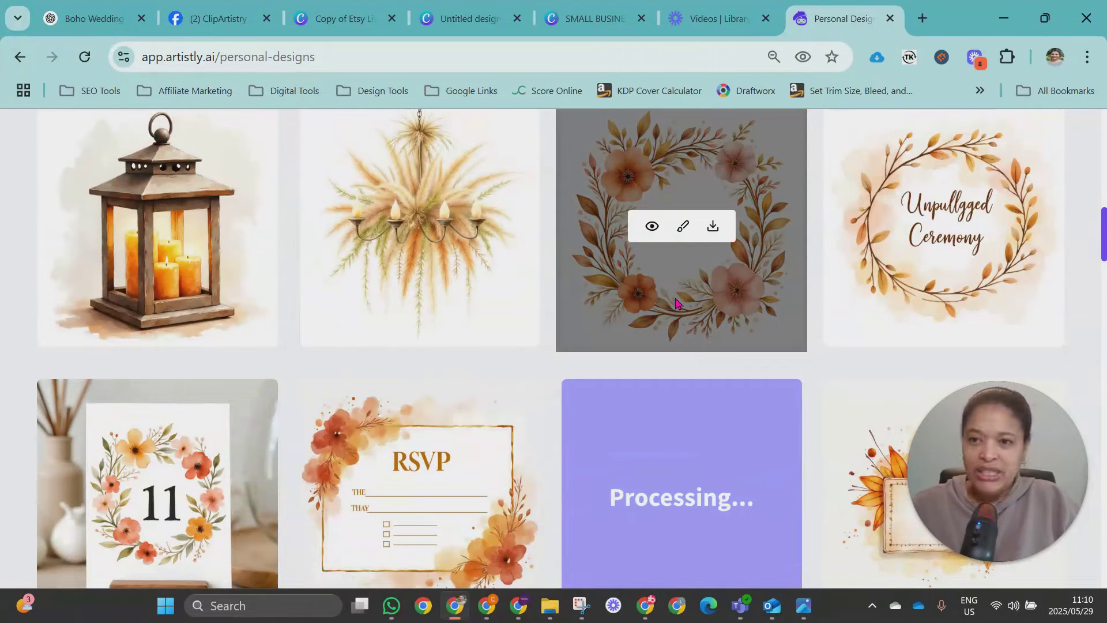
scroll(677, 304, "up", 7)
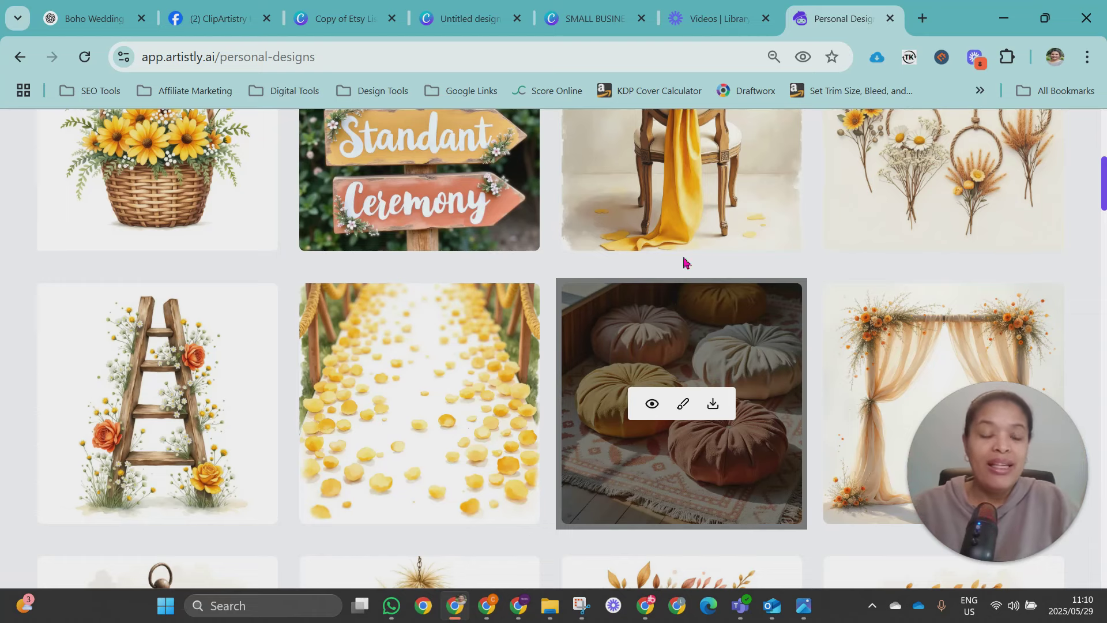
scroll(685, 262, "up", 5)
scroll(671, 311, "down", 5)
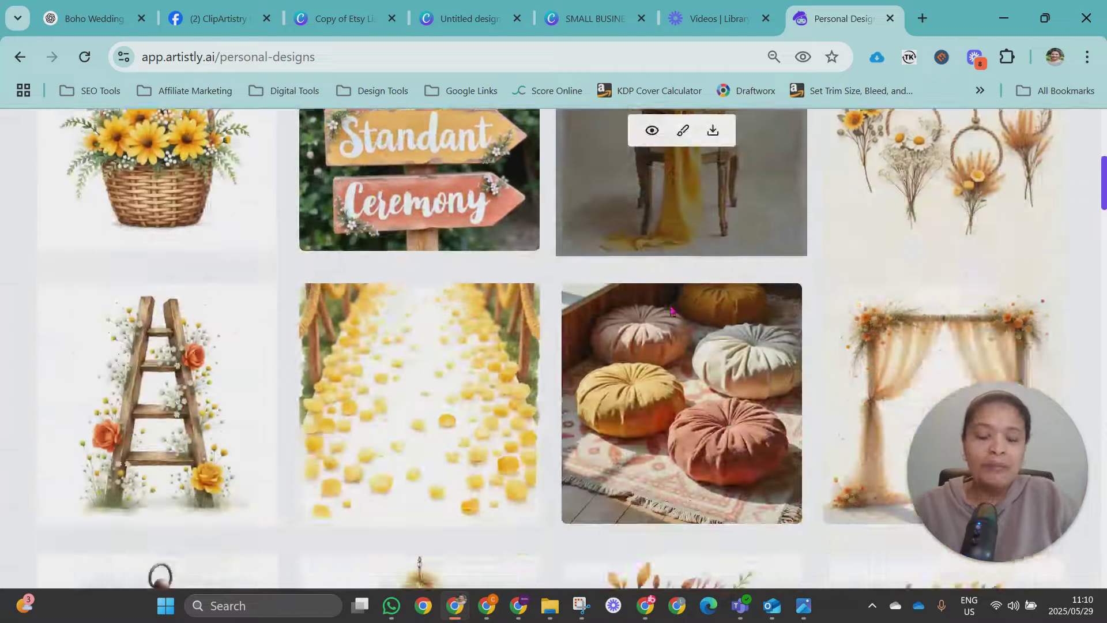
scroll(671, 310, "down", 15)
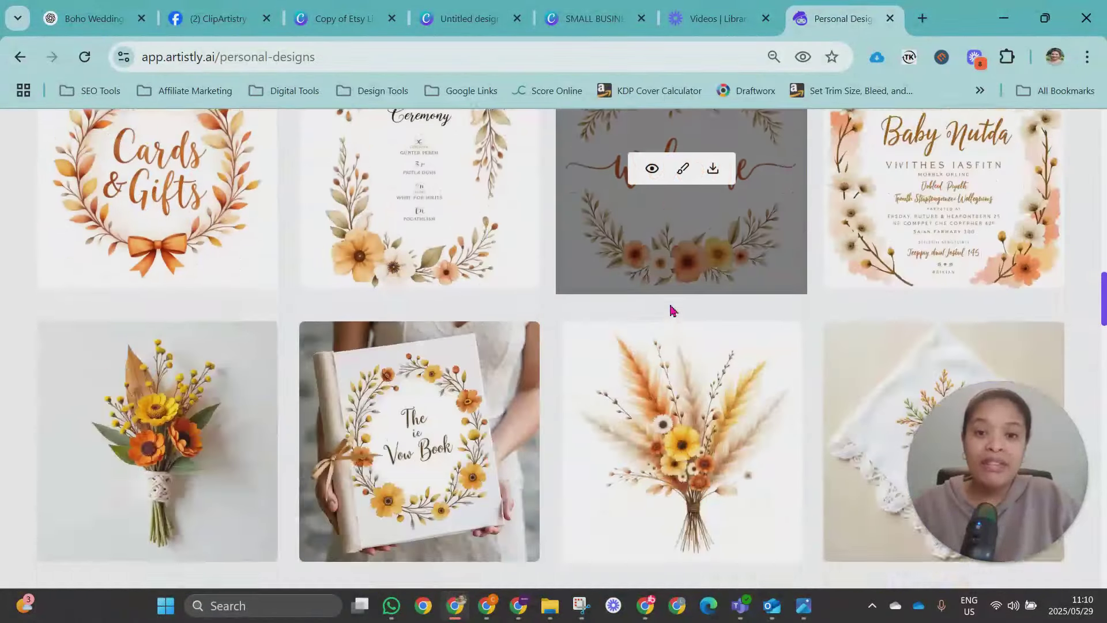
scroll(672, 311, "down", 7)
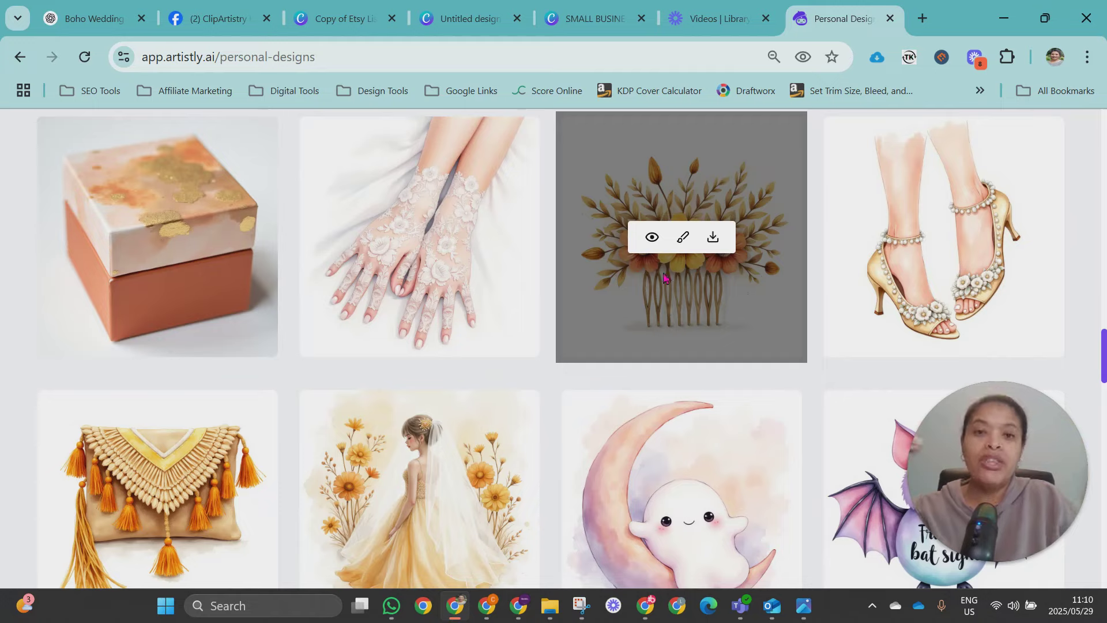
scroll(665, 279, "up", 14)
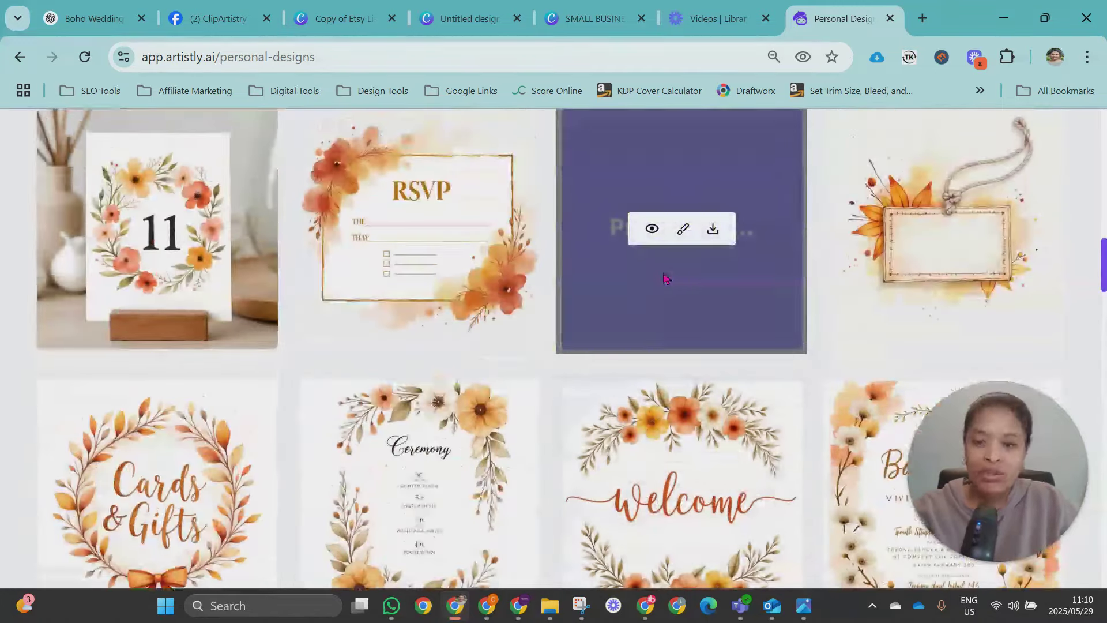
scroll(729, 284, "up", 14)
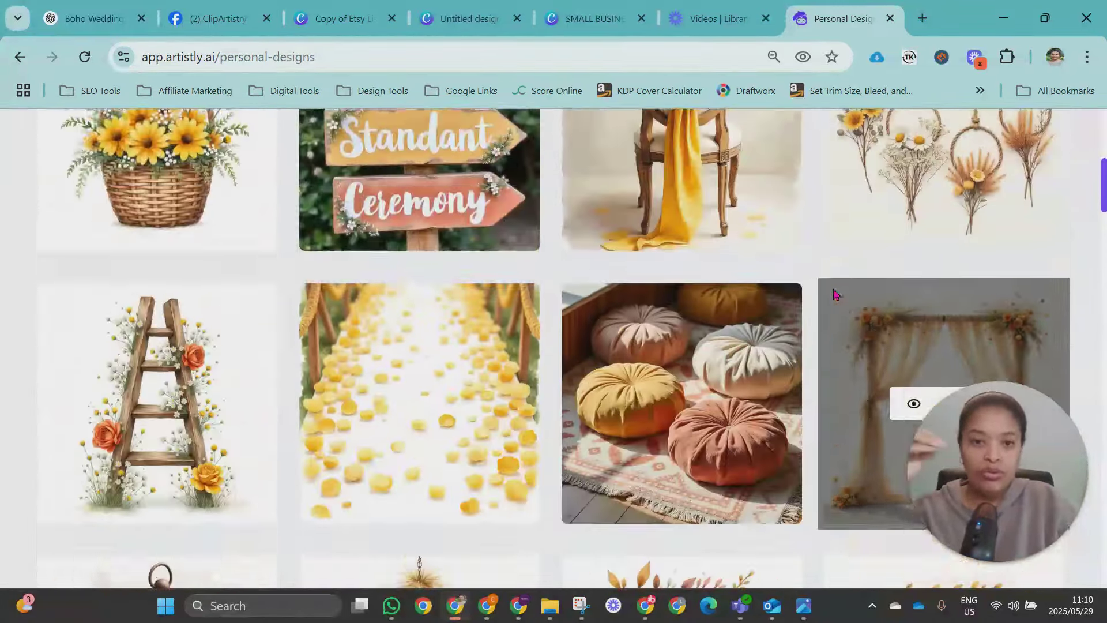
- Turn on bulk download and select the flower basket row, leaving out the wooden ceremony sign
scroll(835, 294, "up", 10)
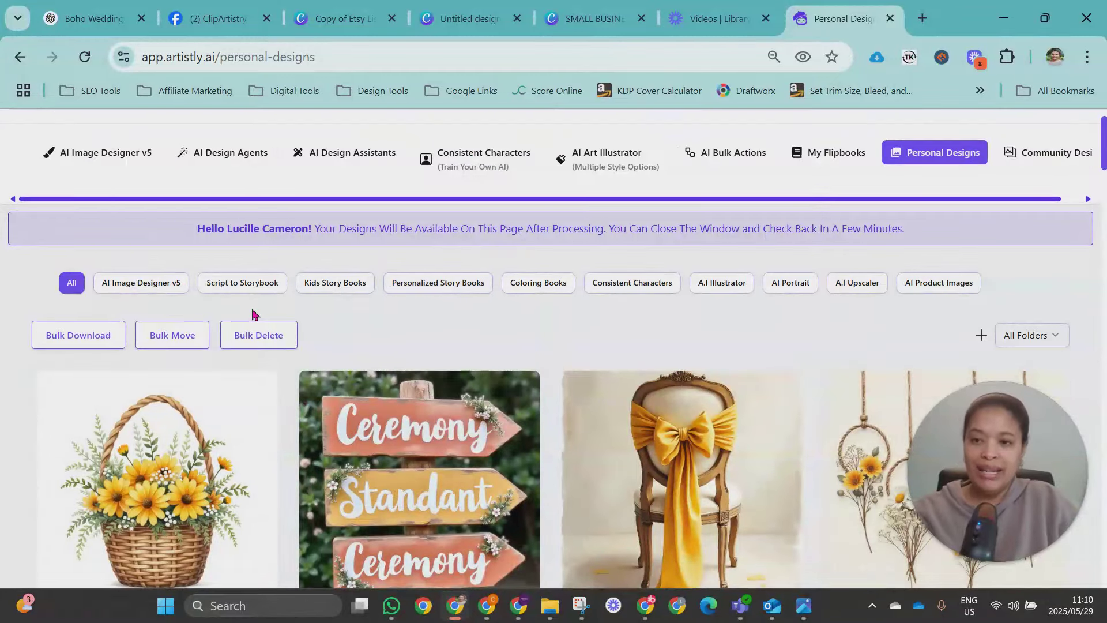
left_click(77, 337)
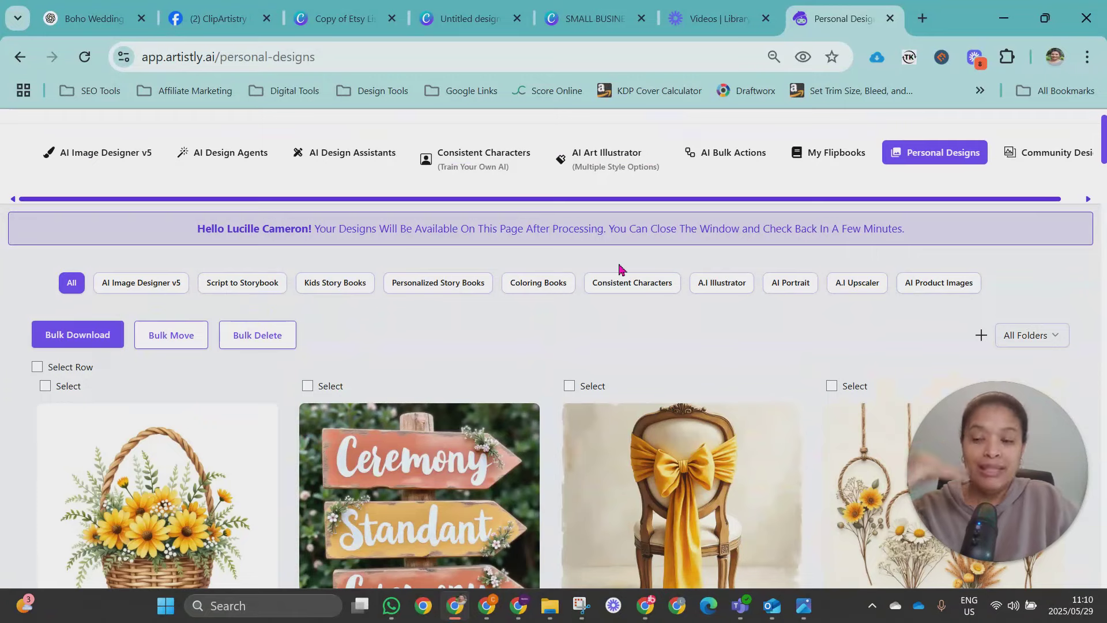
scroll(519, 322, "down", 3)
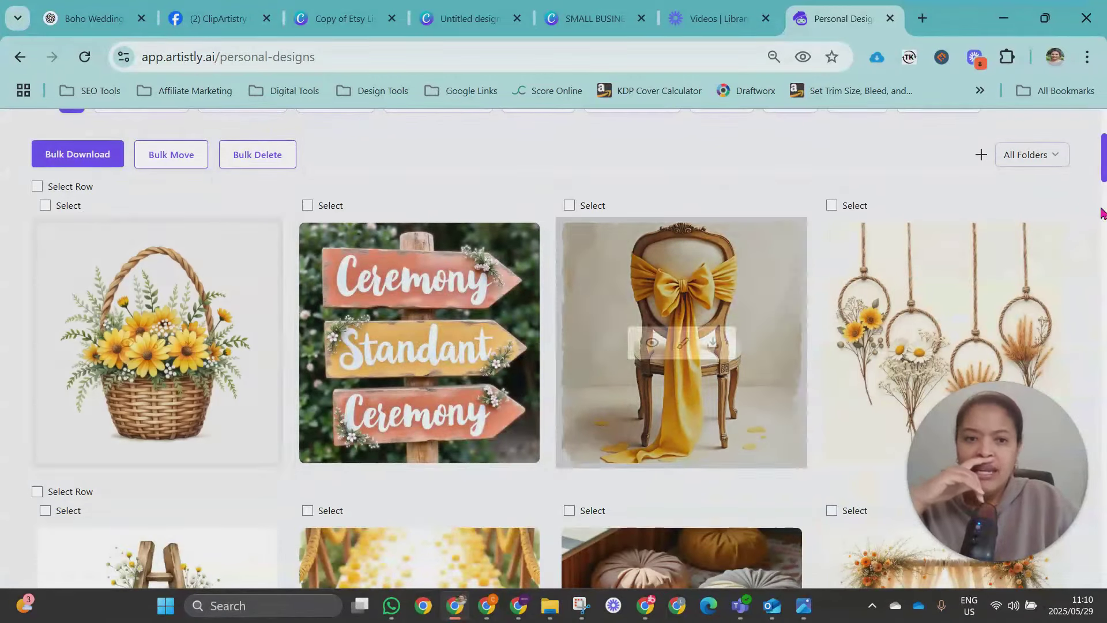
left_click(37, 186)
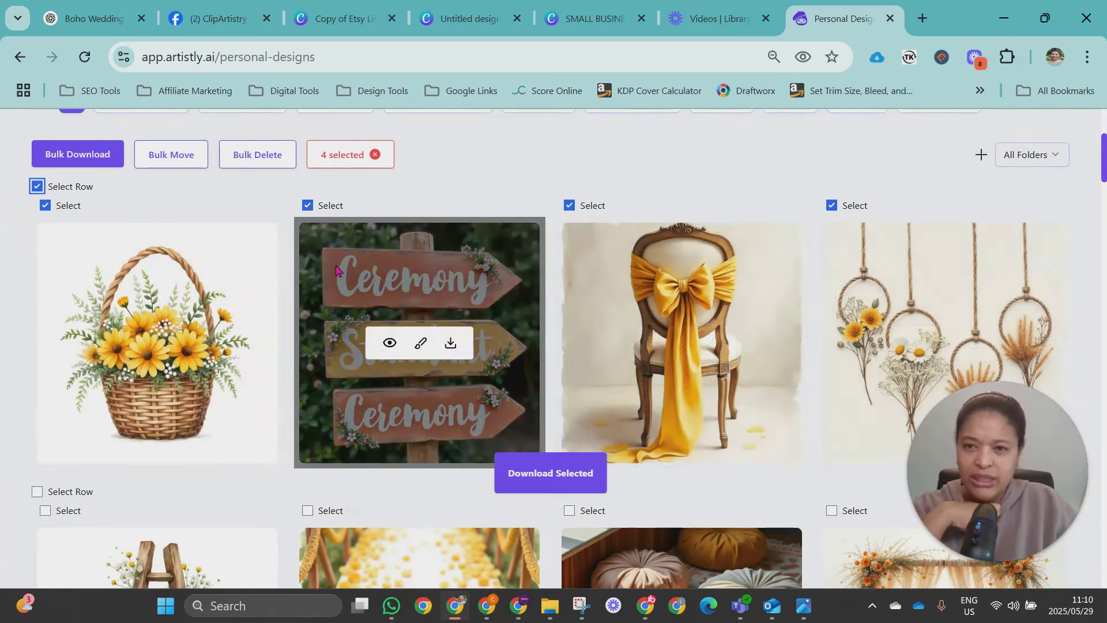
left_click(307, 205)
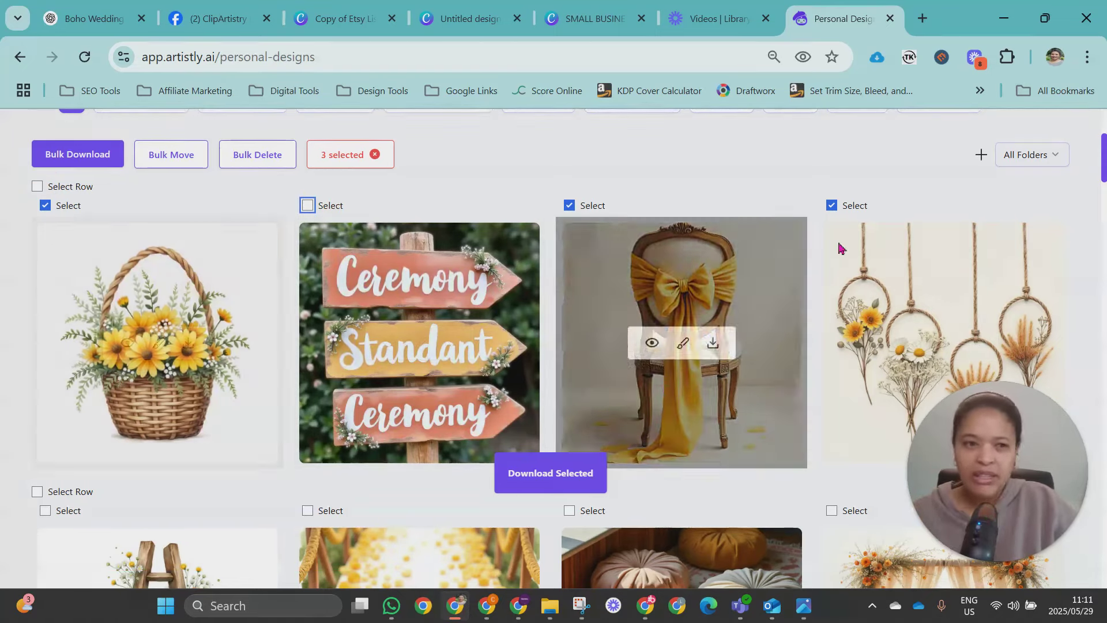
- Add the floral ladder row to the download selection, excluding the petal aisle and the floor cushions
scroll(865, 287, "down", 2)
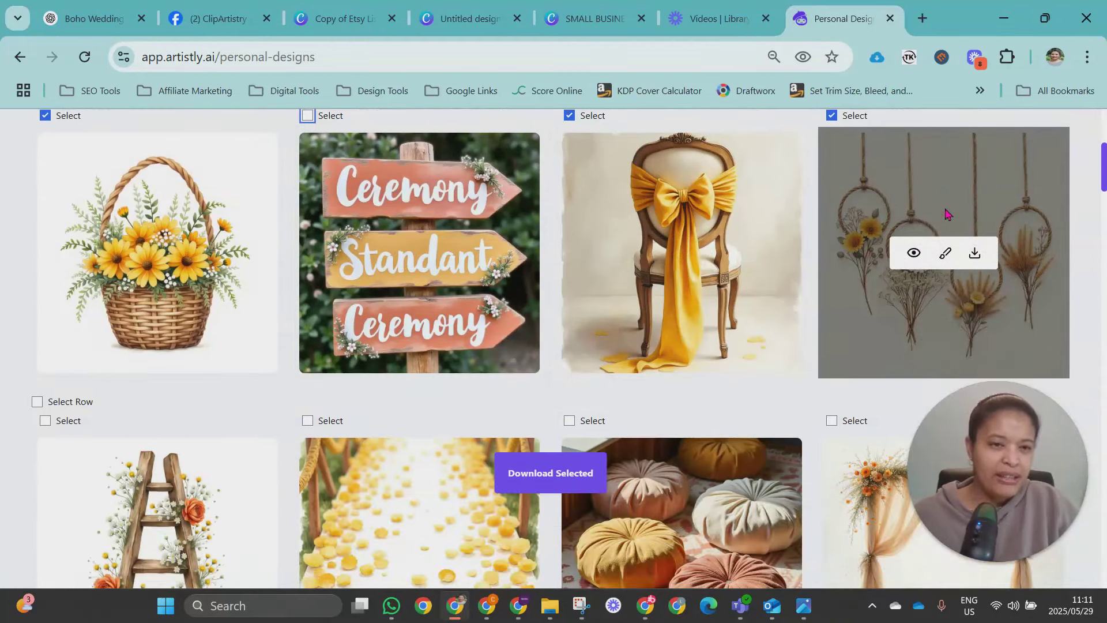
scroll(692, 219, "down", 5)
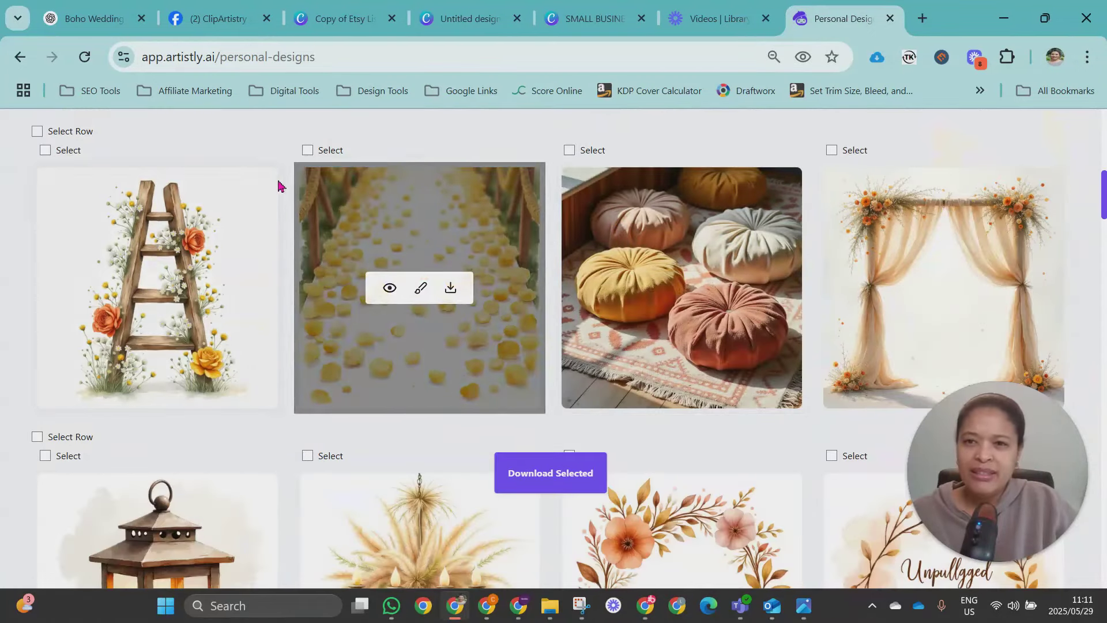
left_click(37, 131)
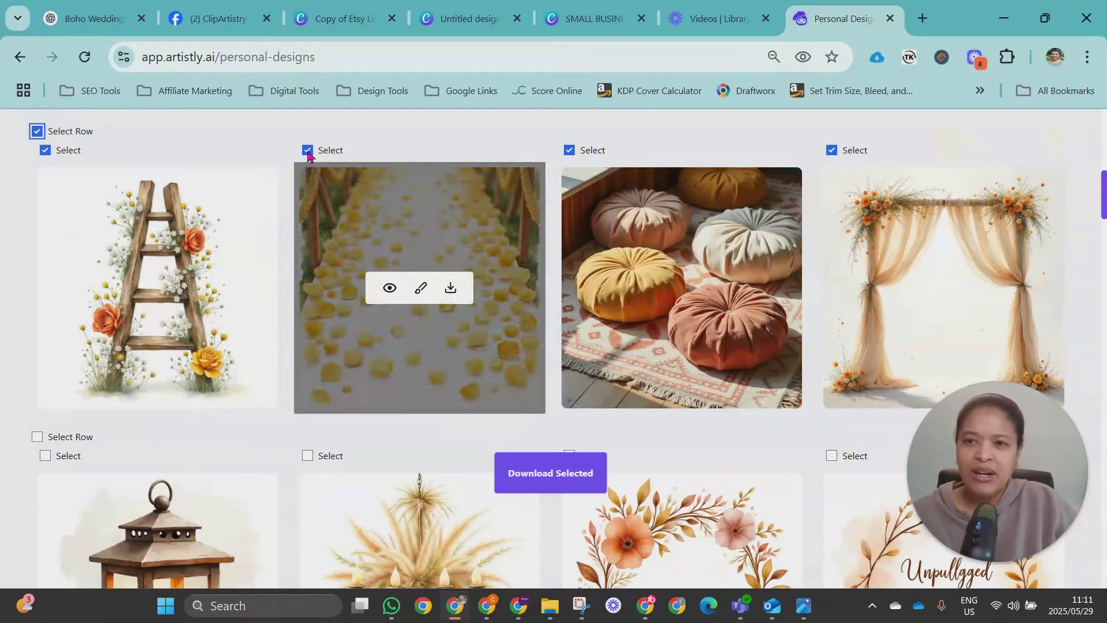
left_click(308, 151)
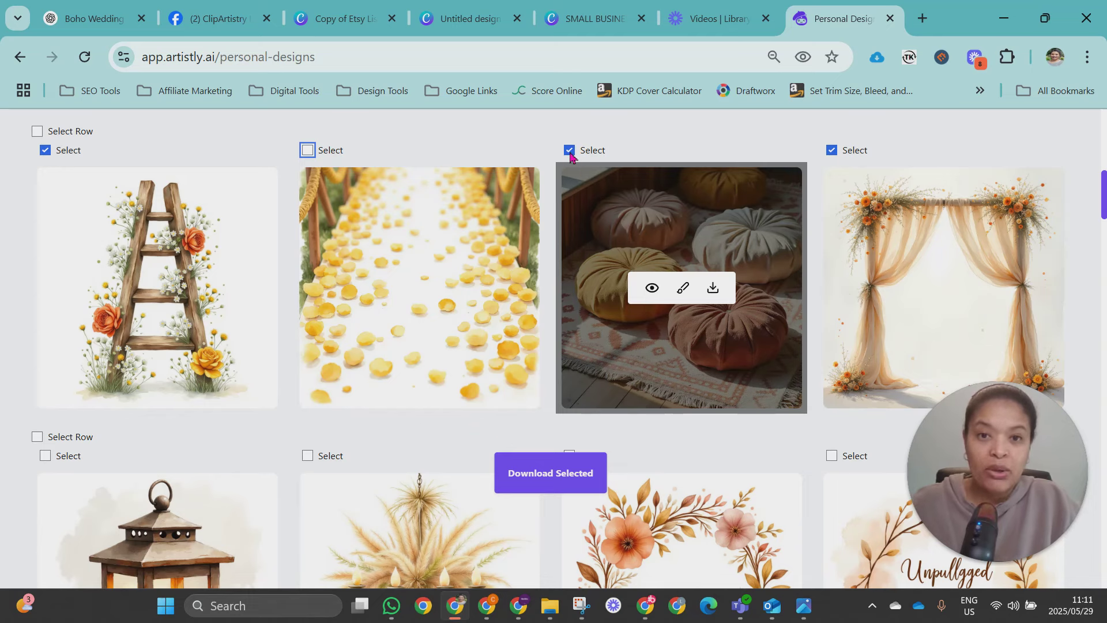
left_click(569, 151)
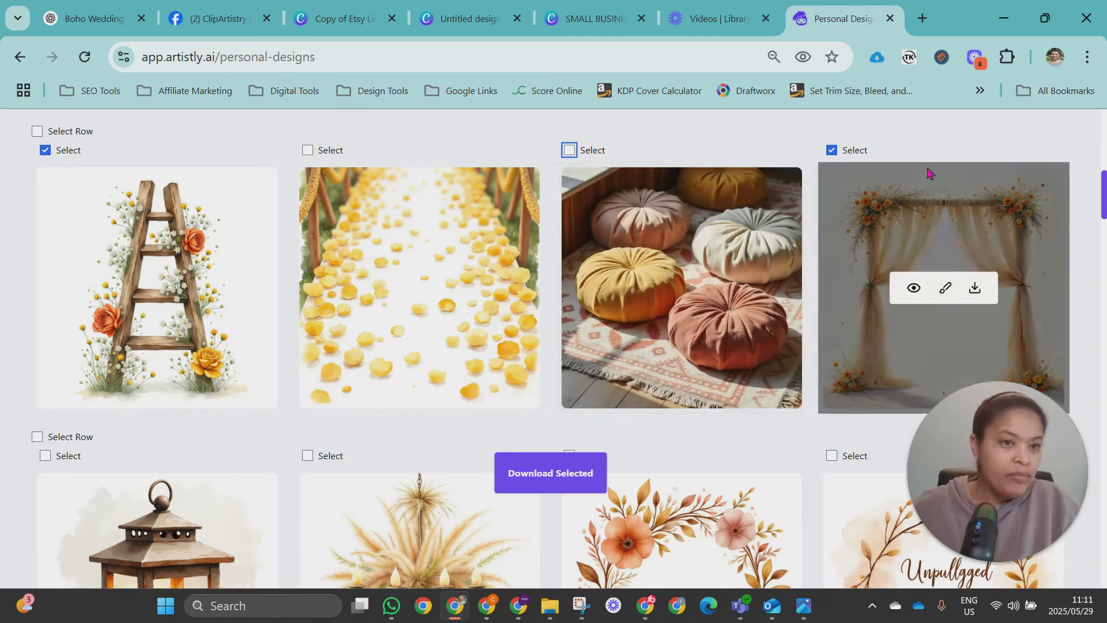
- Add the whole lantern row and the table number row to the download selection, excluding the tile still processing
scroll(902, 316, "down", 5)
left_click(37, 167)
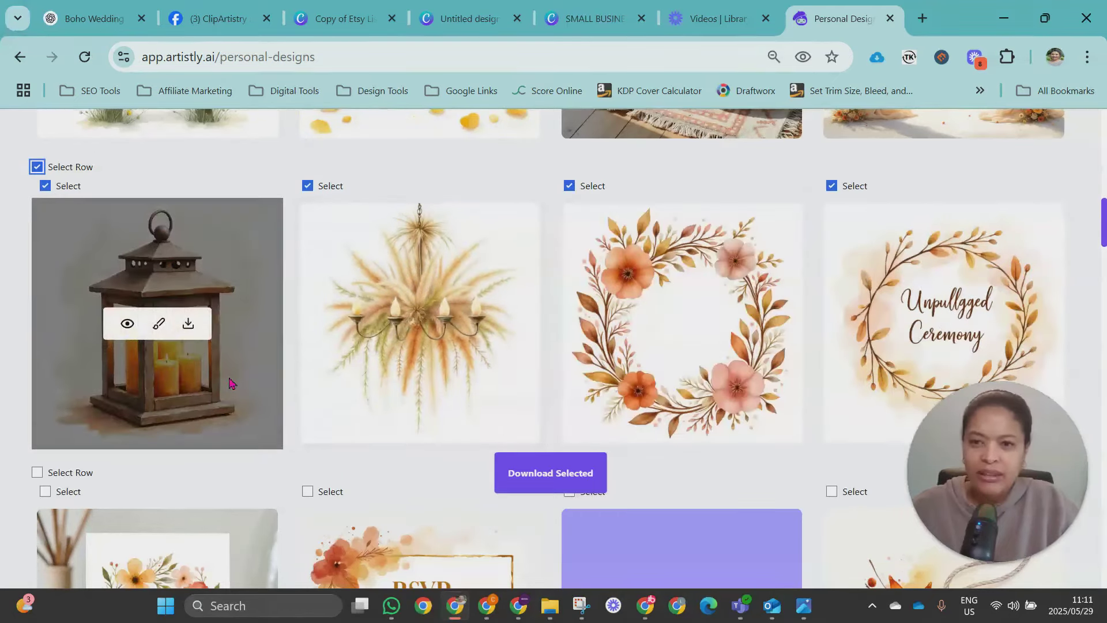
scroll(231, 381, "down", 5)
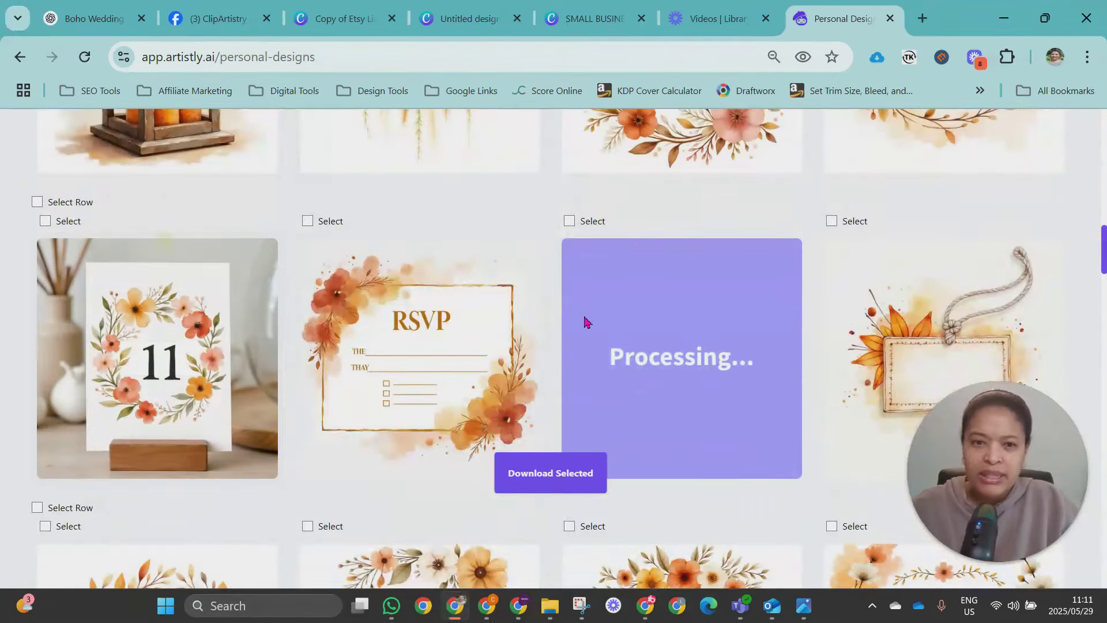
left_click(37, 201)
left_click(569, 222)
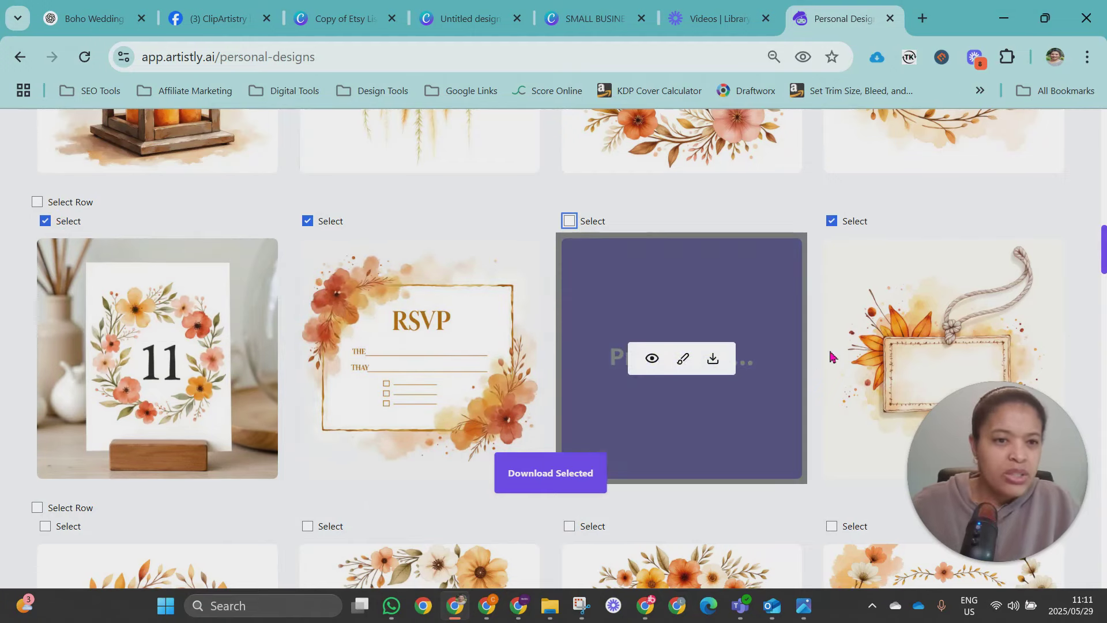
- Add the entire row with the Cards & Gifts wreath, ceremony program, welcome sign and invitation to the download selection
scroll(839, 344, "down", 3)
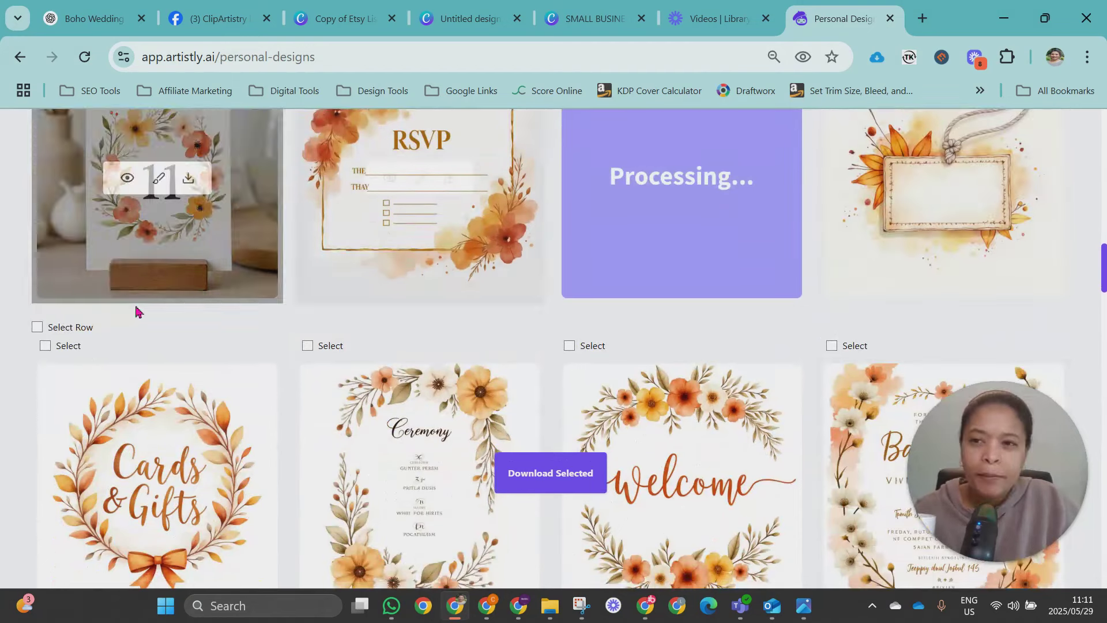
scroll(136, 309, "down", 3)
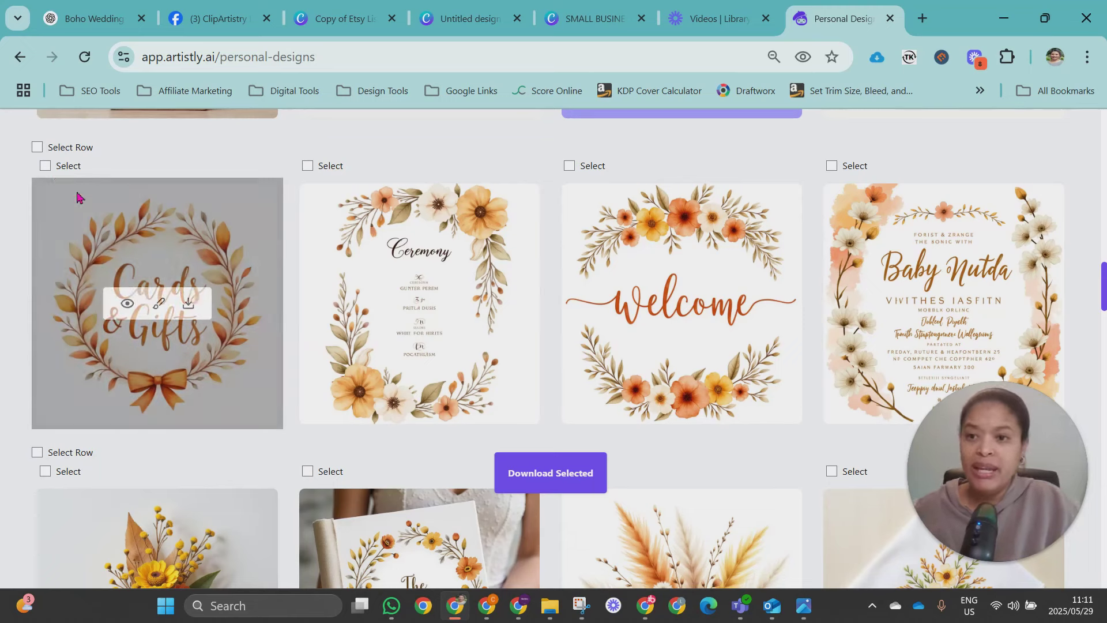
left_click(45, 166)
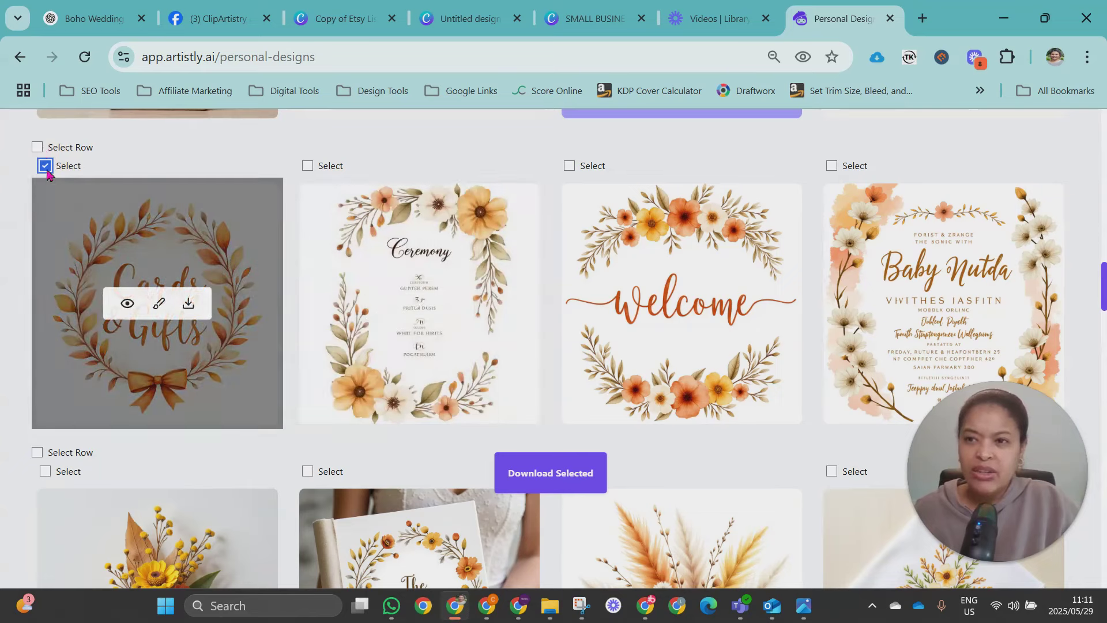
left_click(37, 147)
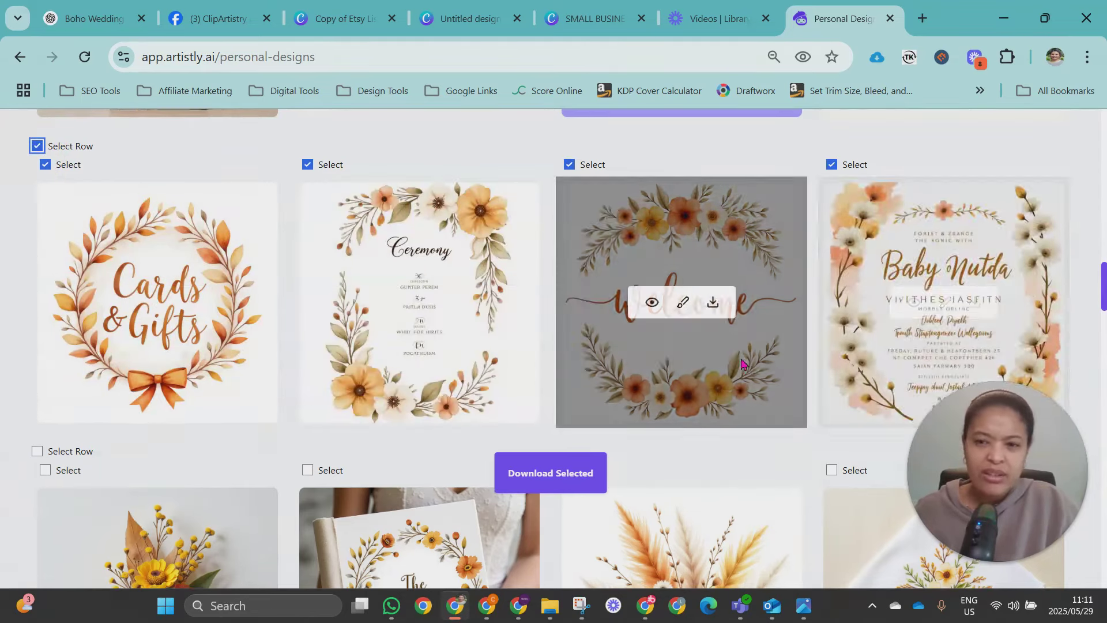
- Add the flower bouquet row to the download selection, excluding the vow book and the embroidered handkerchief
scroll(736, 363, "down", 5)
scroll(91, 202, "up", 2)
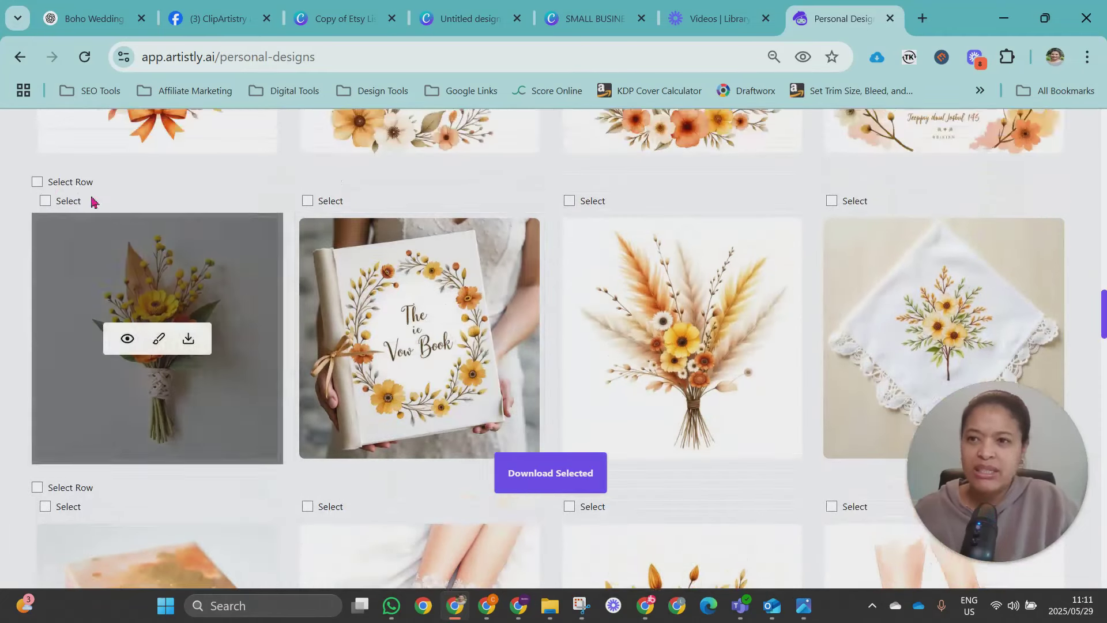
left_click(37, 182)
left_click(308, 200)
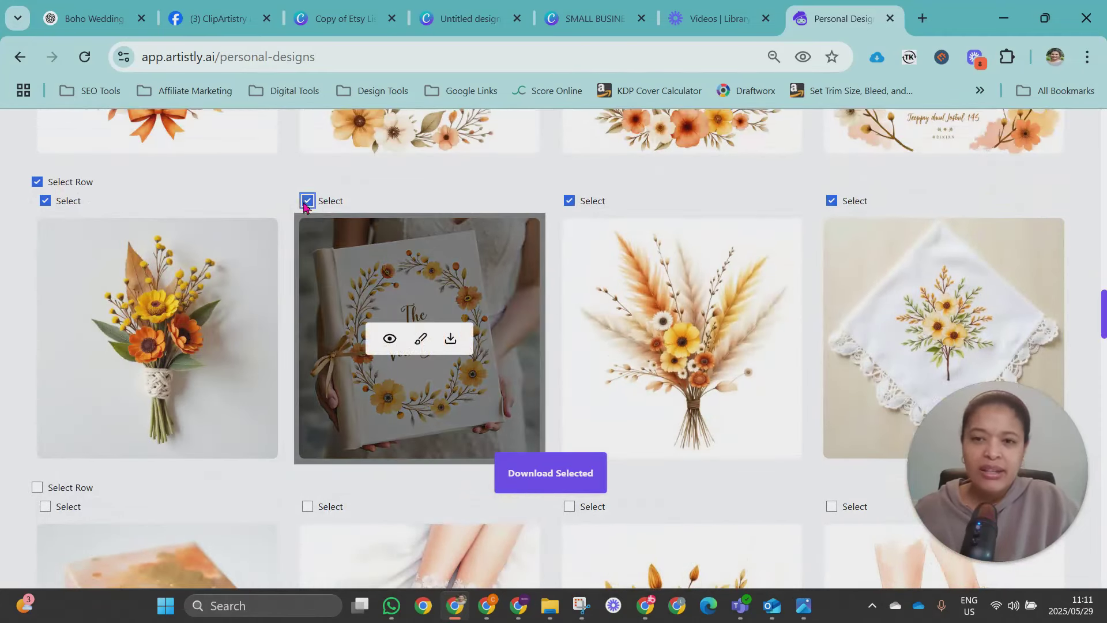
left_click(831, 200)
- Add the gift box, floral hair comb and beaded sandals row to the download selection, excluding the lace-gloved hands
scroll(563, 309, "down", 6)
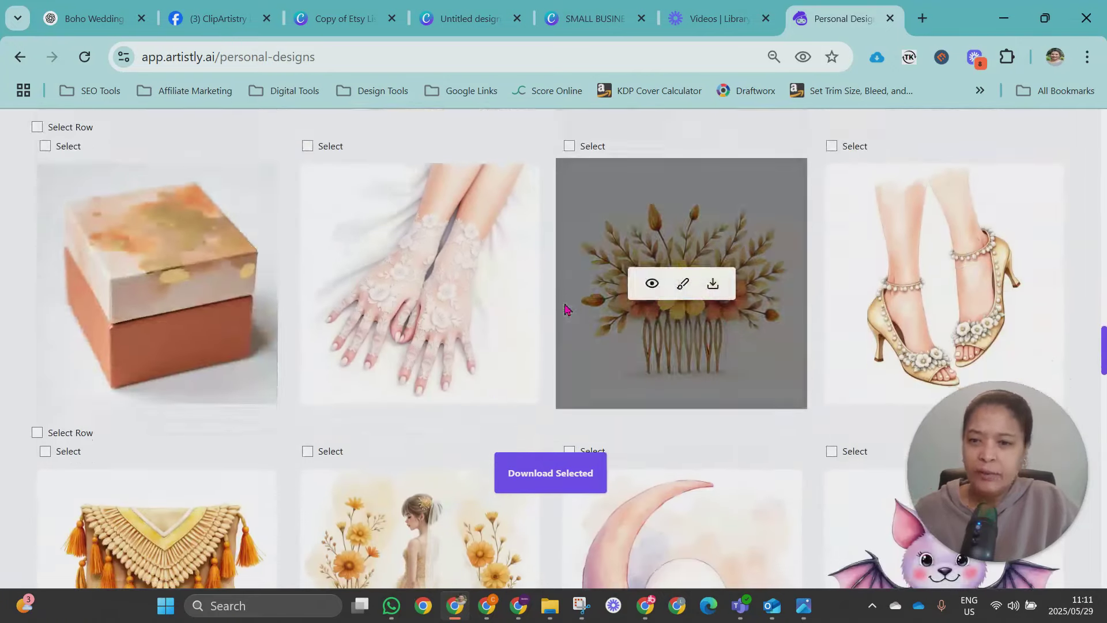
left_click(37, 126)
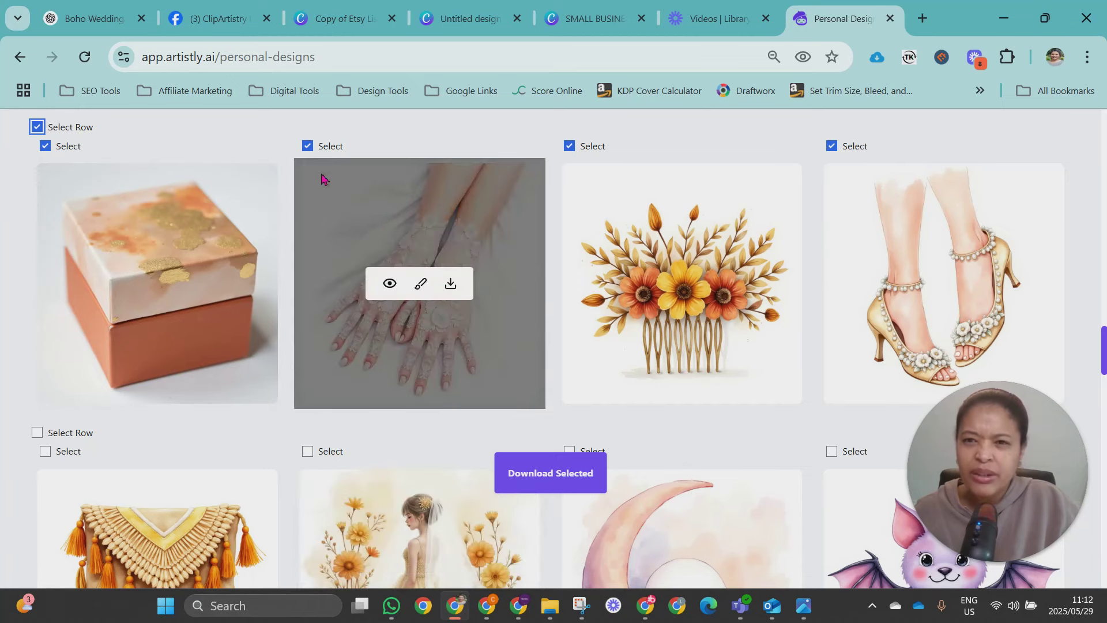
left_click(311, 149)
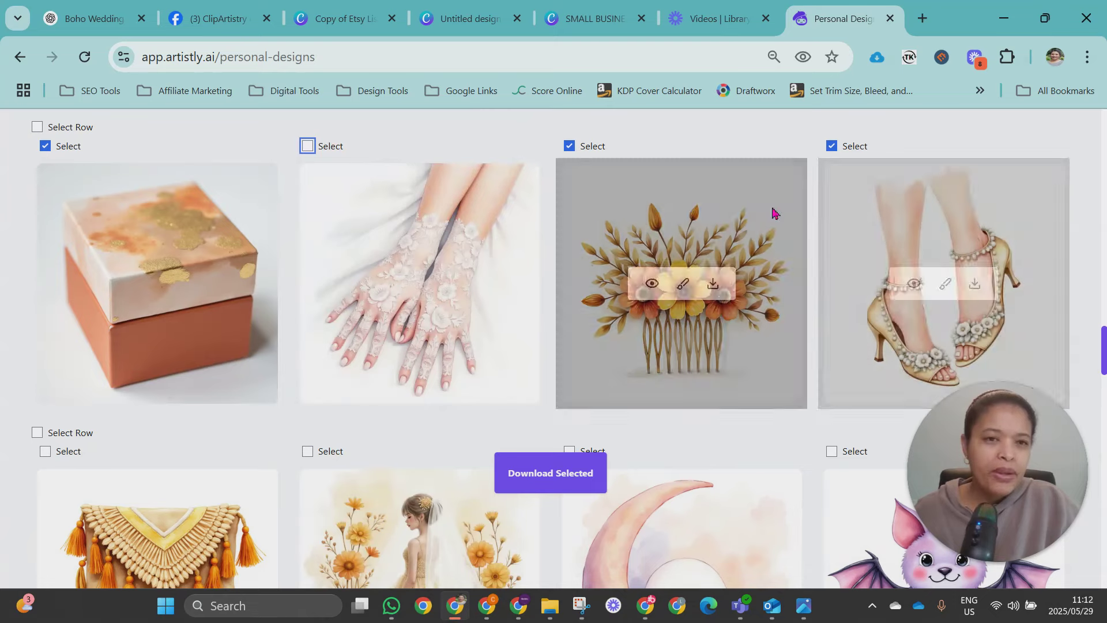
- Add the tasselled clutch bag and the bride in the yellow gown to the download selection
scroll(680, 288, "down", 5)
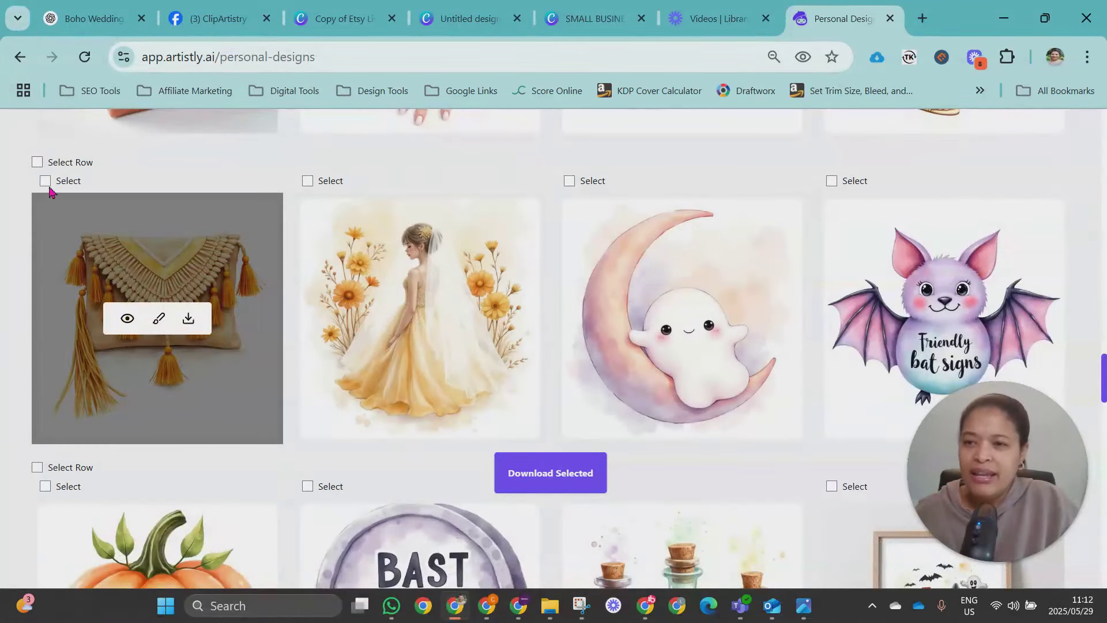
left_click(45, 181)
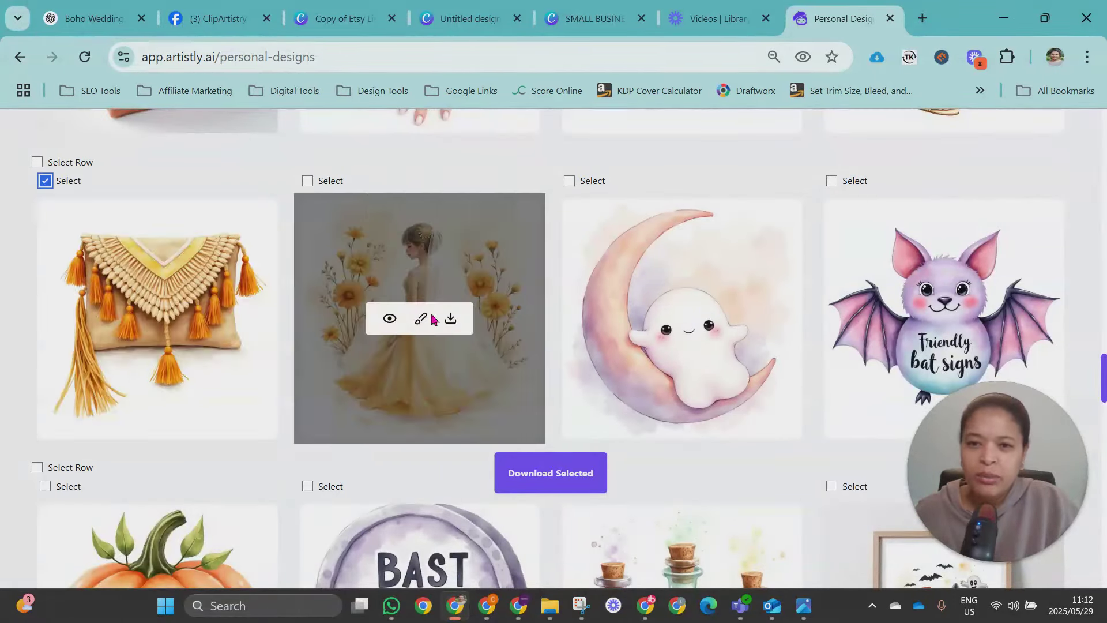
left_click(307, 181)
- Download all the selected wedding designs together as a ZIP file
scroll(671, 192, "up", 15)
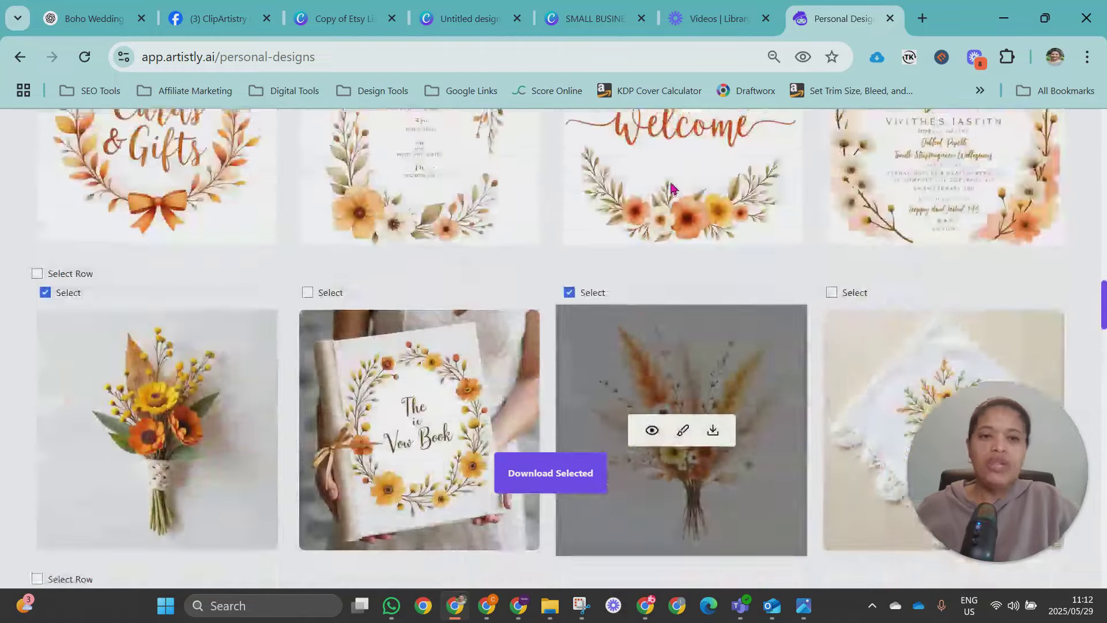
scroll(671, 192, "up", 10)
scroll(667, 192, "down", 2)
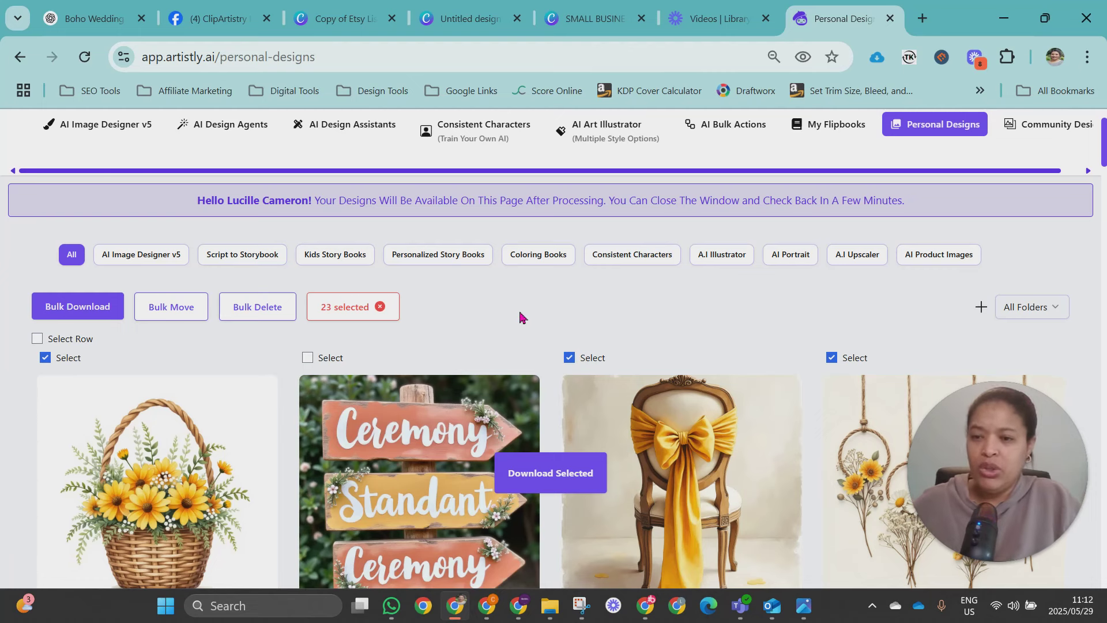
scroll(520, 316, "down", 3)
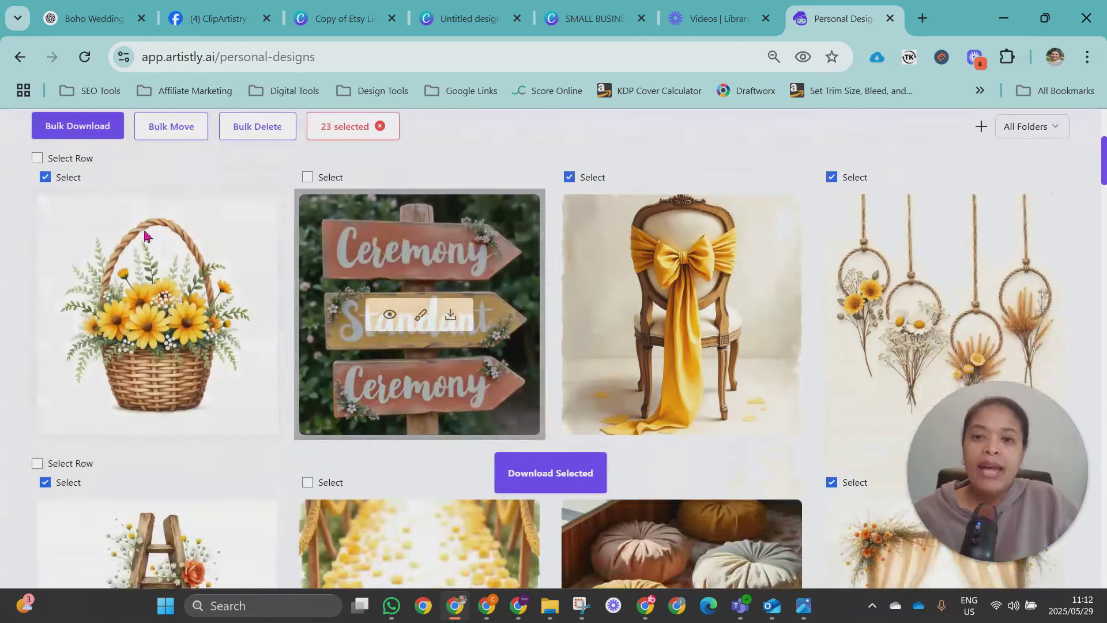
left_click(543, 476)
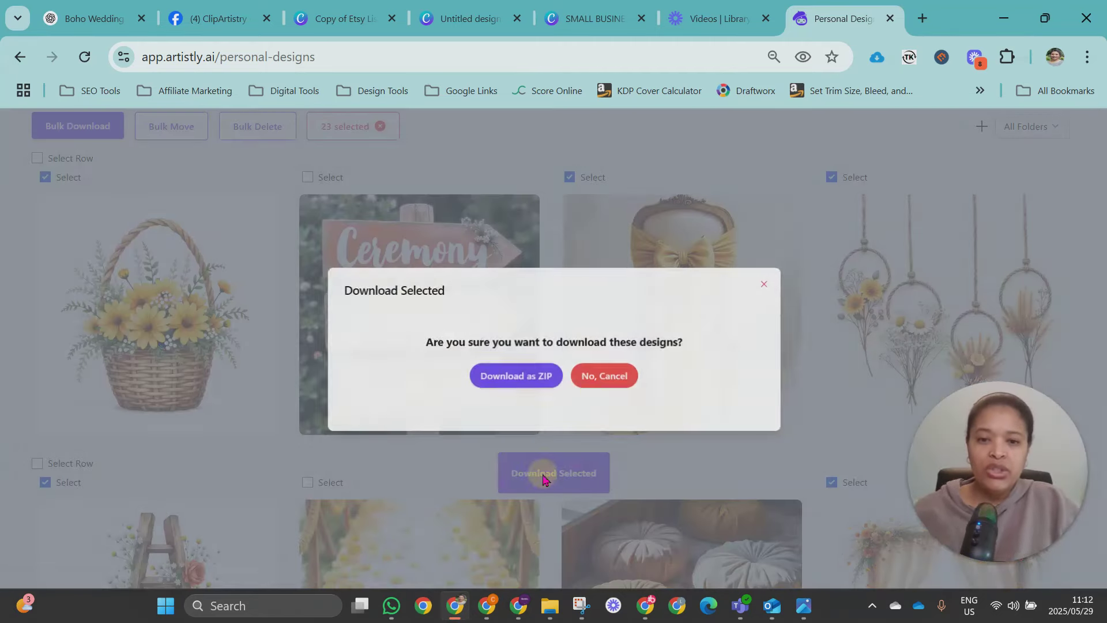
left_click(527, 378)
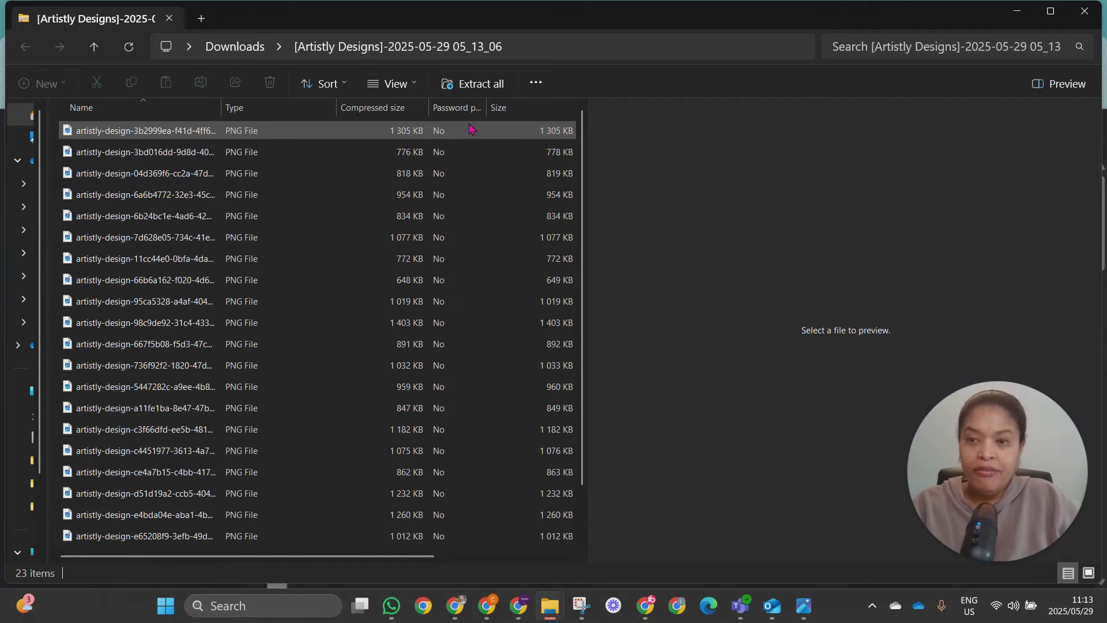
left_click(481, 84)
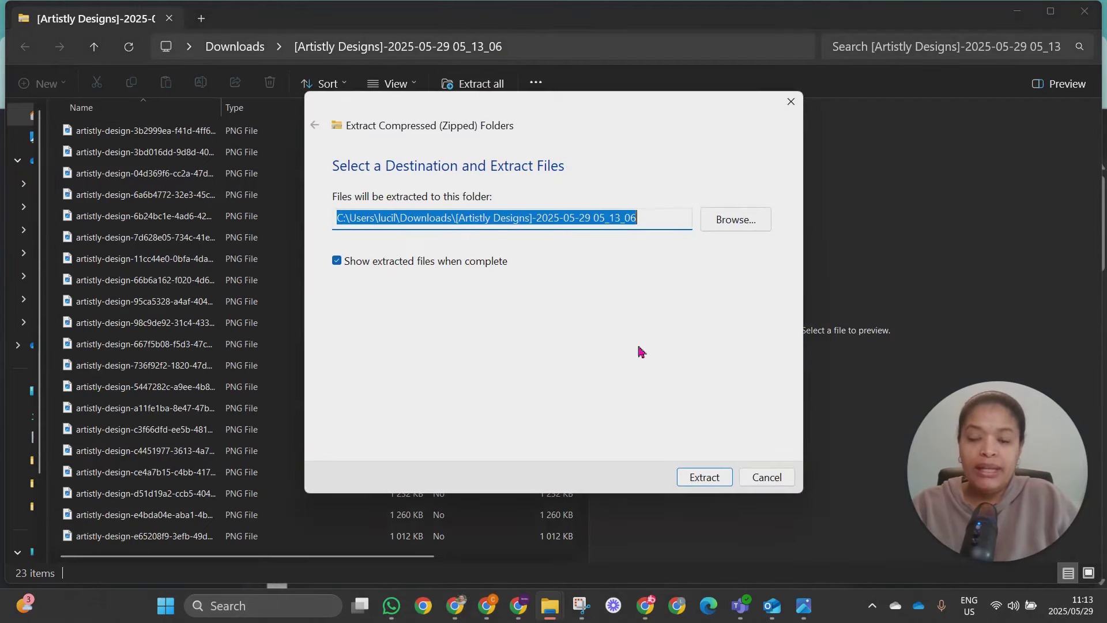
- Extract the zipped Artistly designs to the suggested Downloads folder and switch back to the Chrome window with the download history
left_click(703, 478)
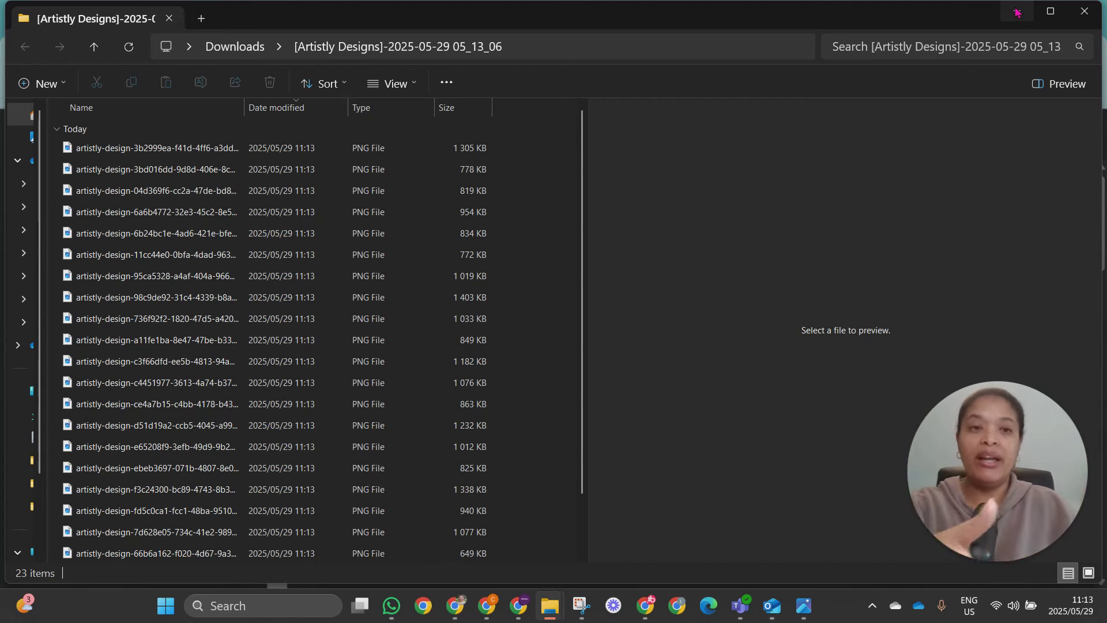
left_click(518, 606)
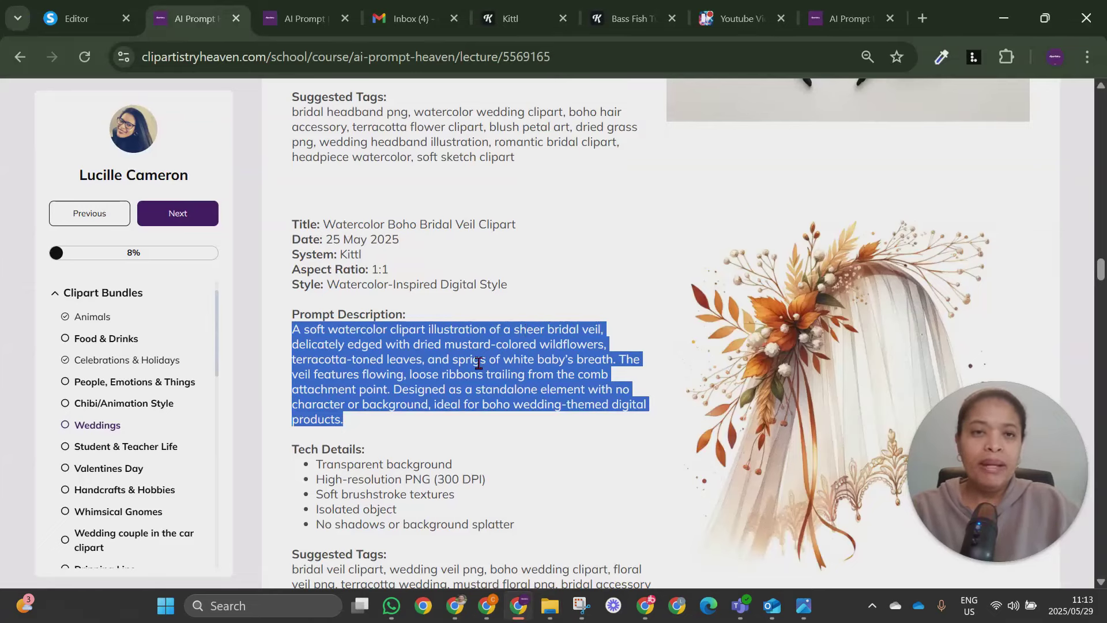
left_click(454, 605)
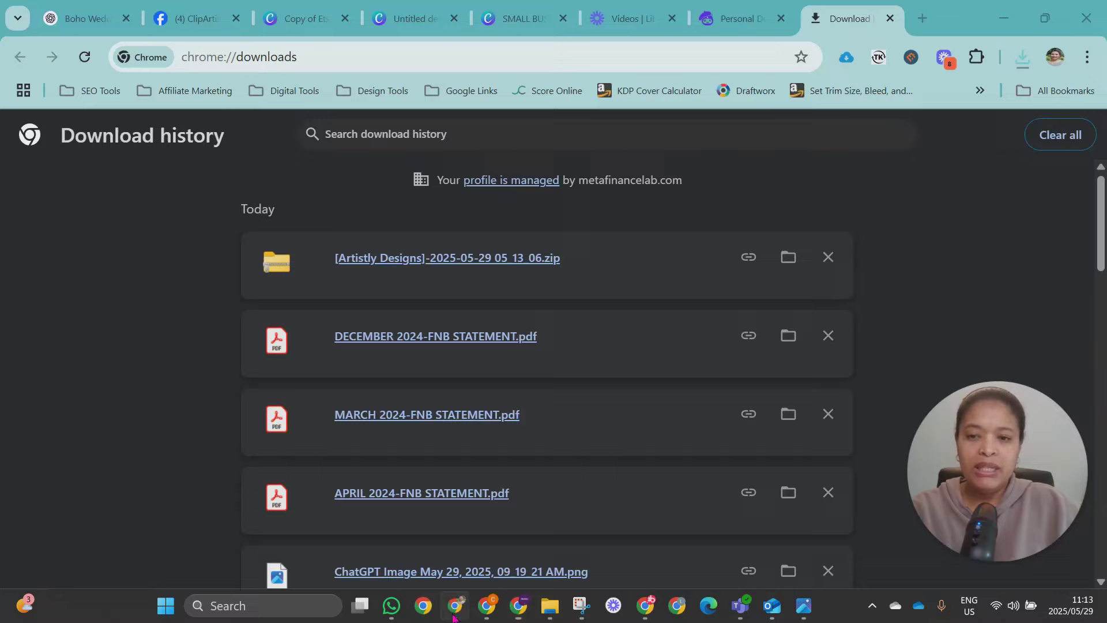
- Review the boho wedding decor prompt in ChatGPT and the generated images among the personal designs in Artistly
left_click(75, 21)
scroll(416, 248, "up", 6)
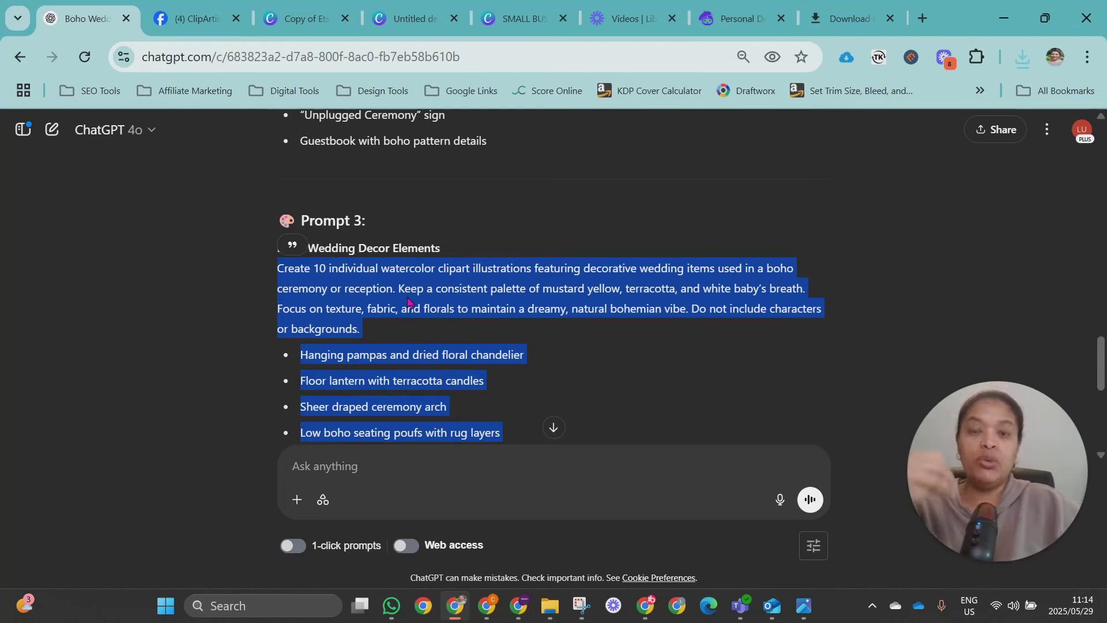
left_click(703, 22)
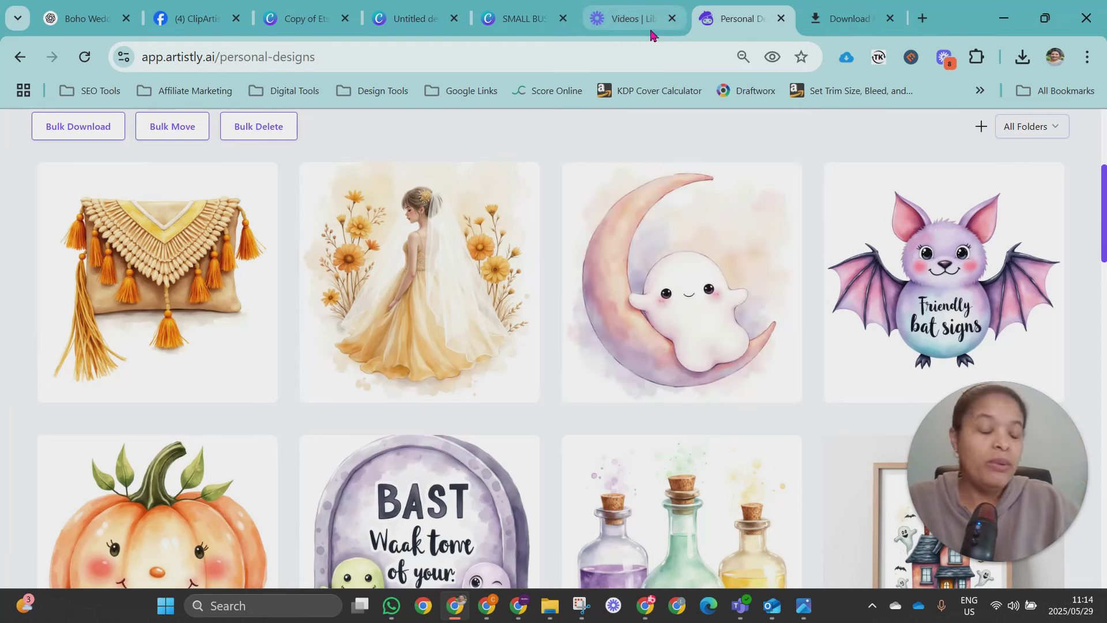
mouse_move(588, 229)
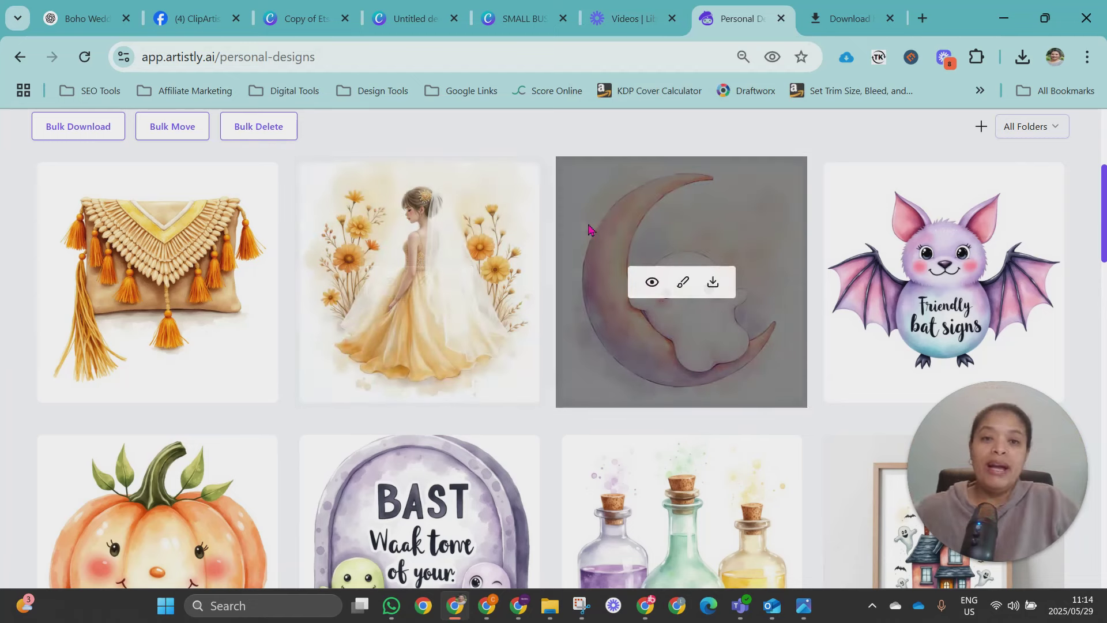
left_click(425, 16)
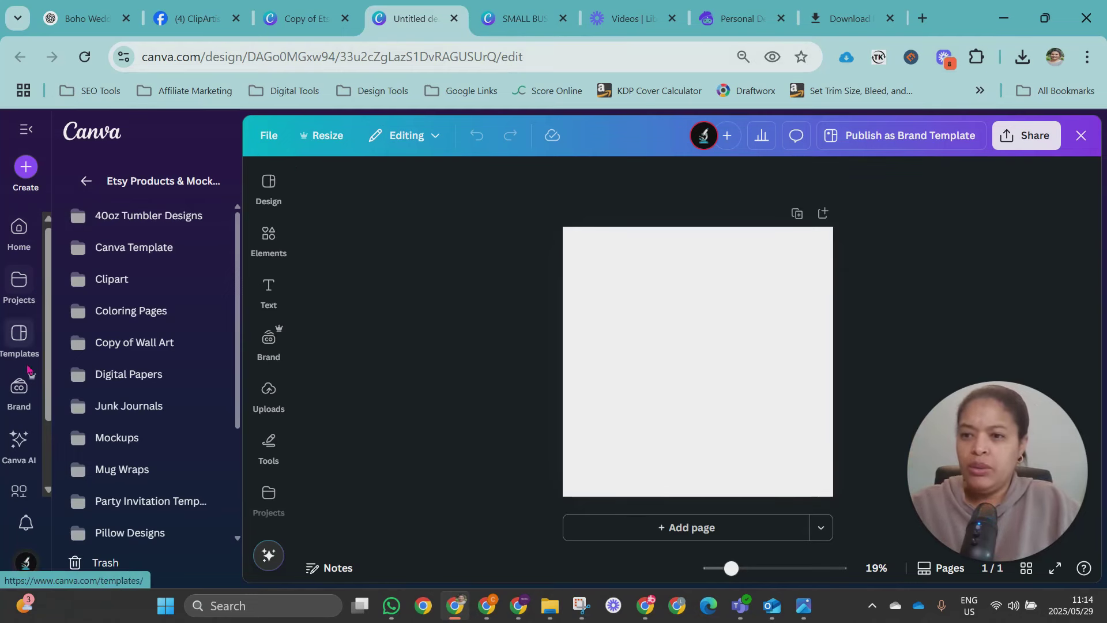
scroll(20, 369, "down", 2)
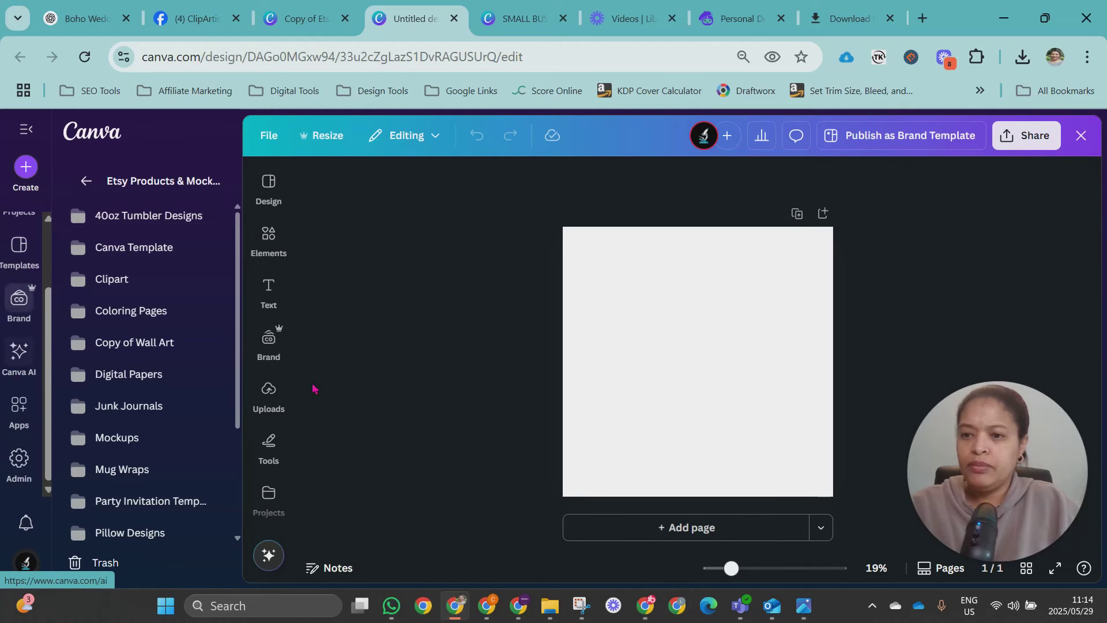
left_click(271, 397)
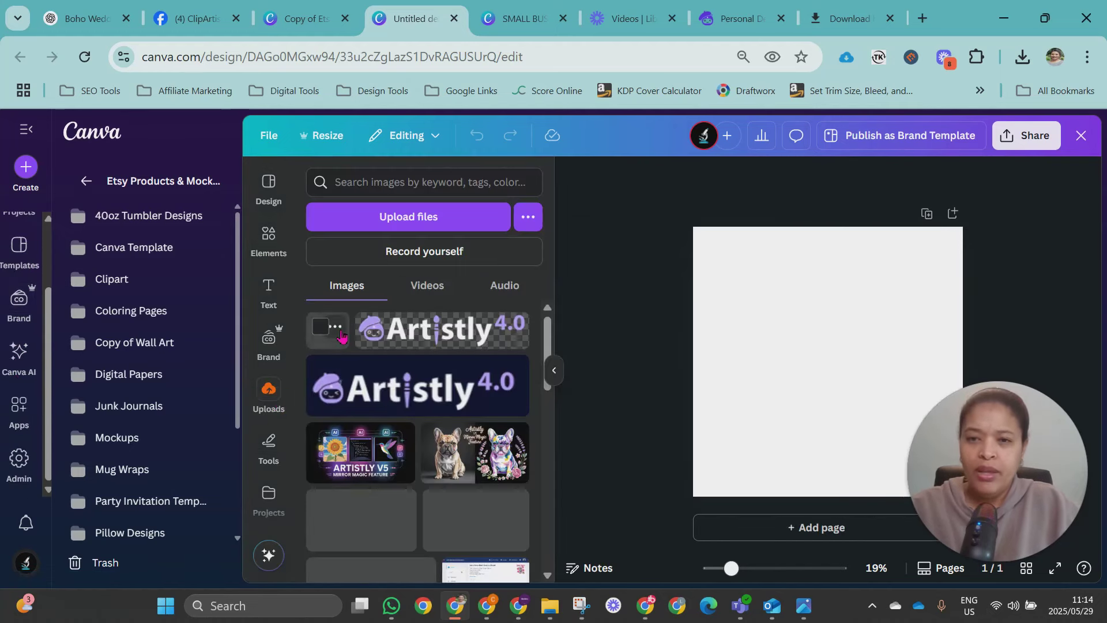
left_click(268, 389)
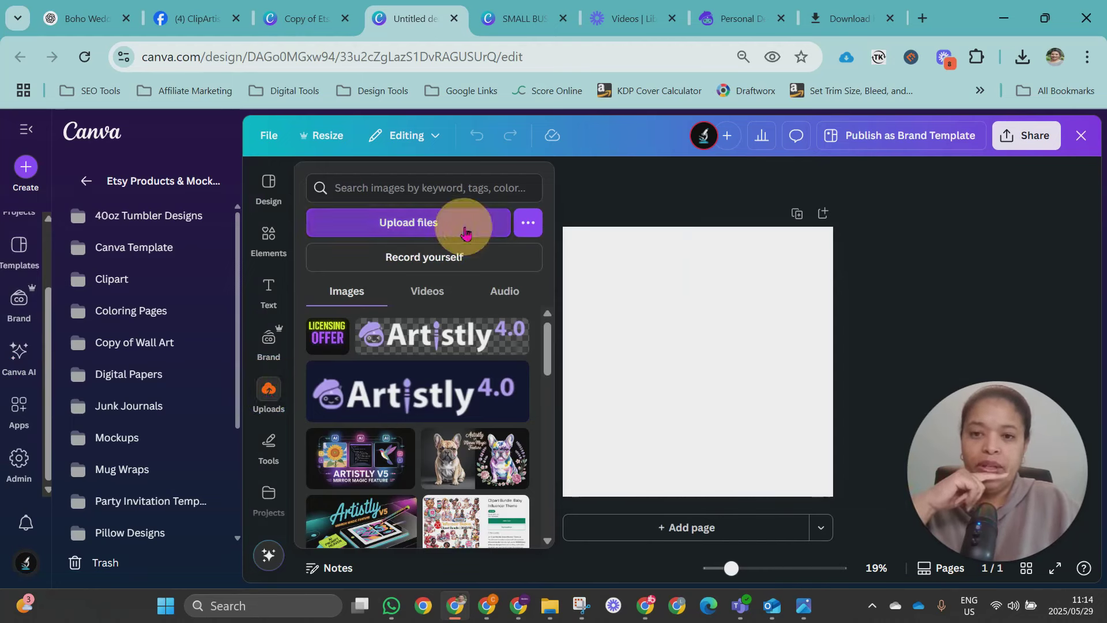
left_click(466, 233)
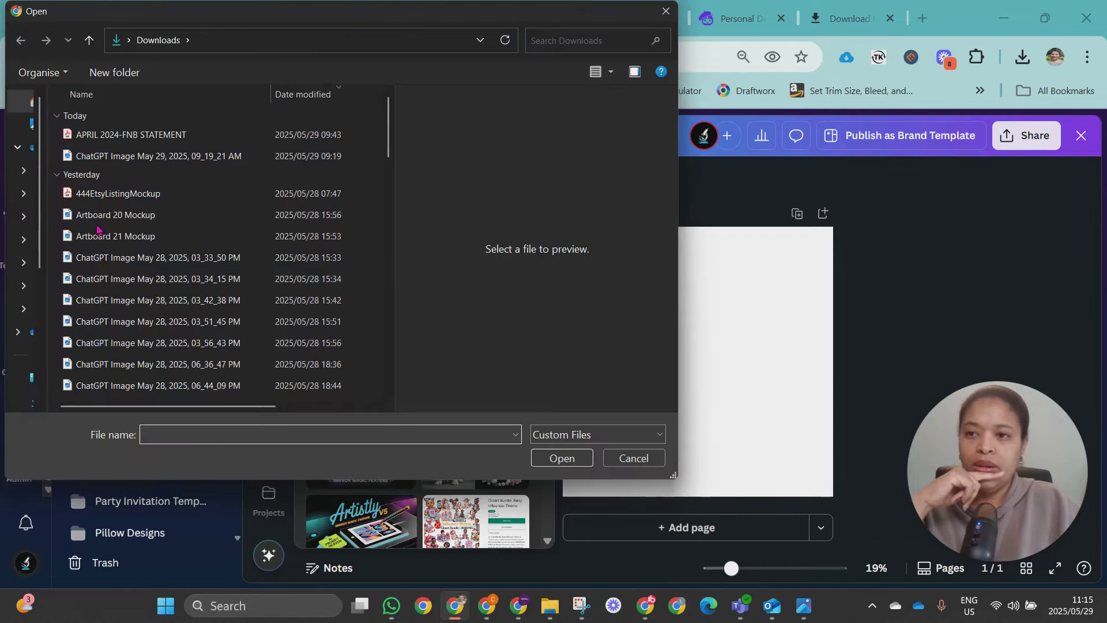
double_click(185, 216)
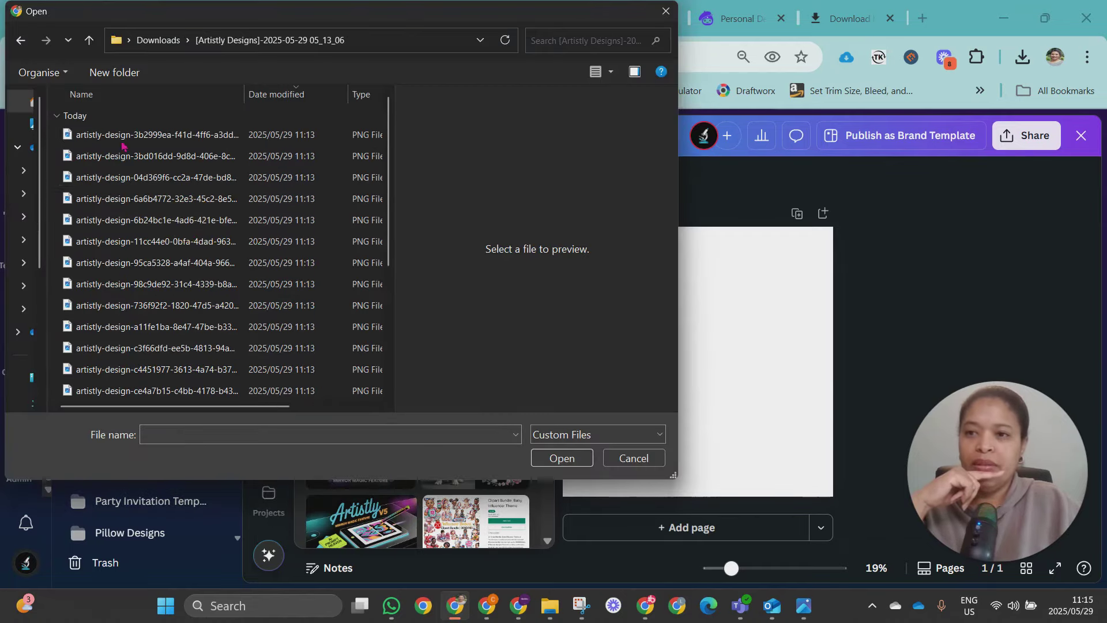
key("ctrl+a")
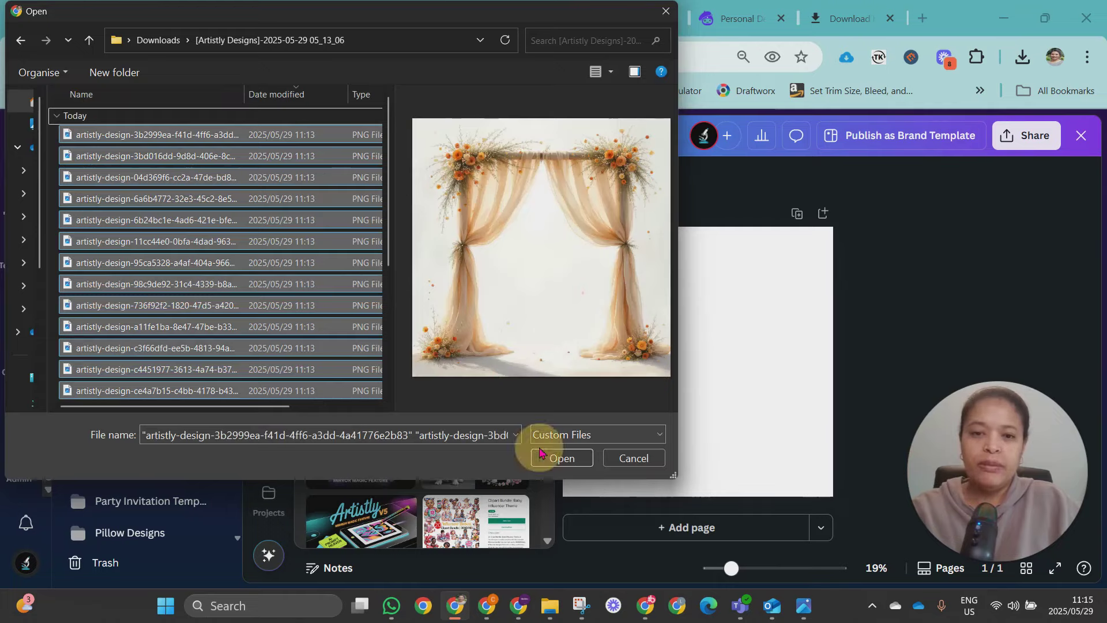
left_click(562, 458)
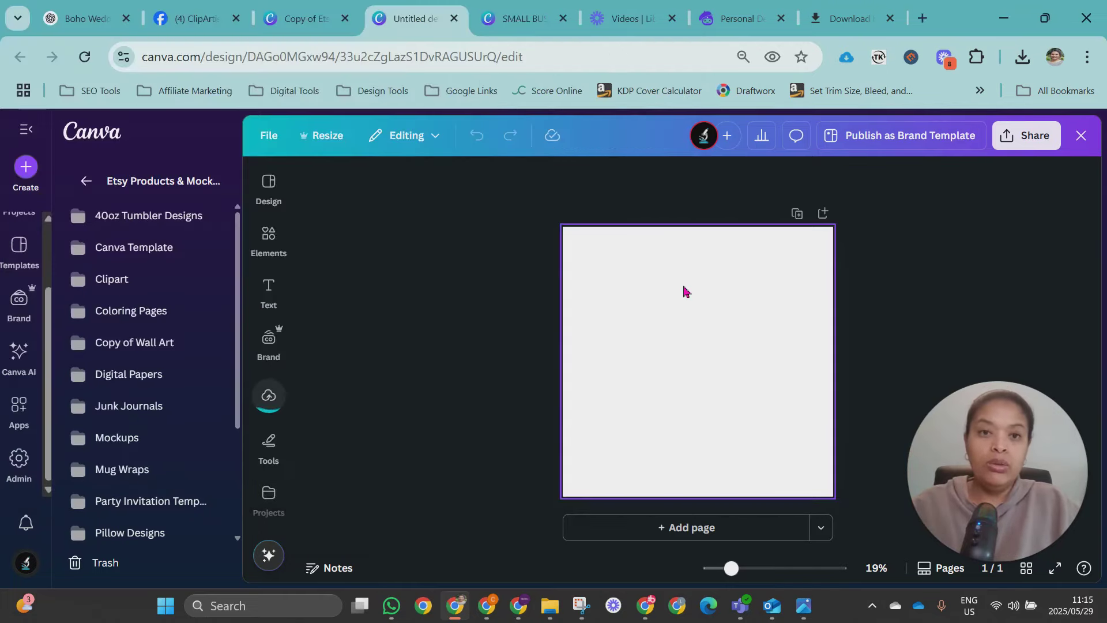
- Switch to Artistly and reload the personal designs page
left_click(735, 19)
scroll(698, 196, "up", 5)
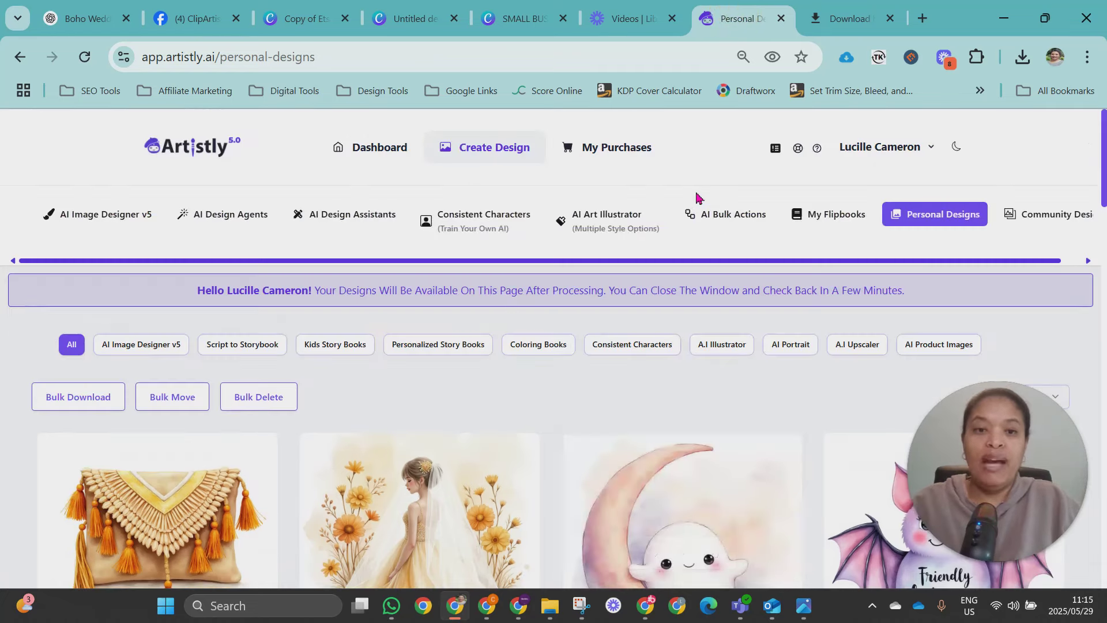
left_click(94, 53)
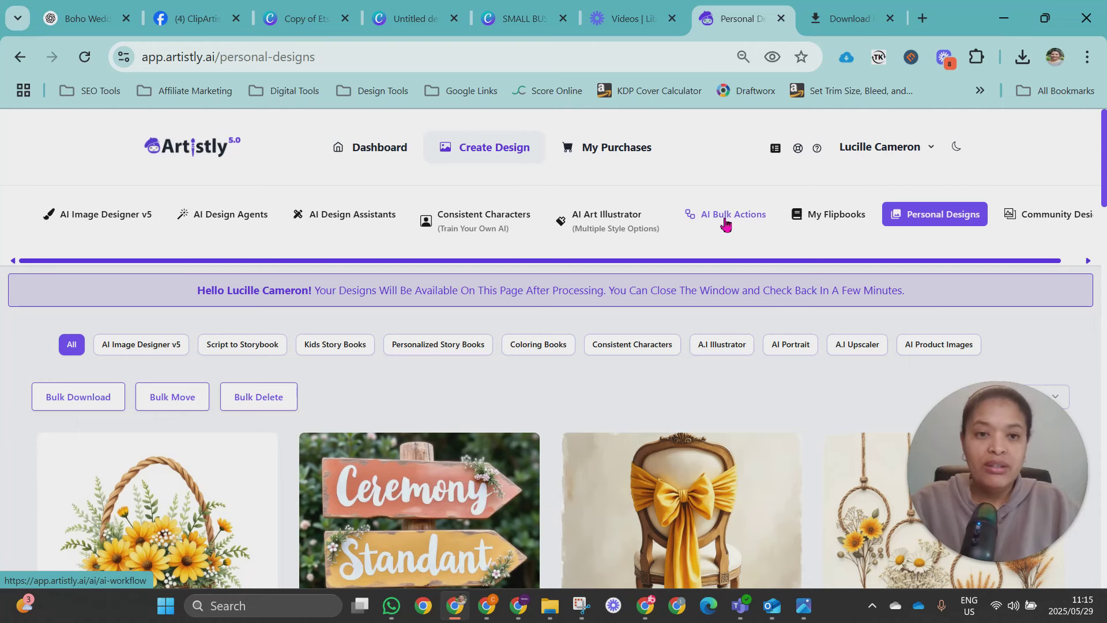
- Create a new AI bulk action and select the flower basket, draped arch, blank tag and pampas bouquet from the media library
left_click(724, 223)
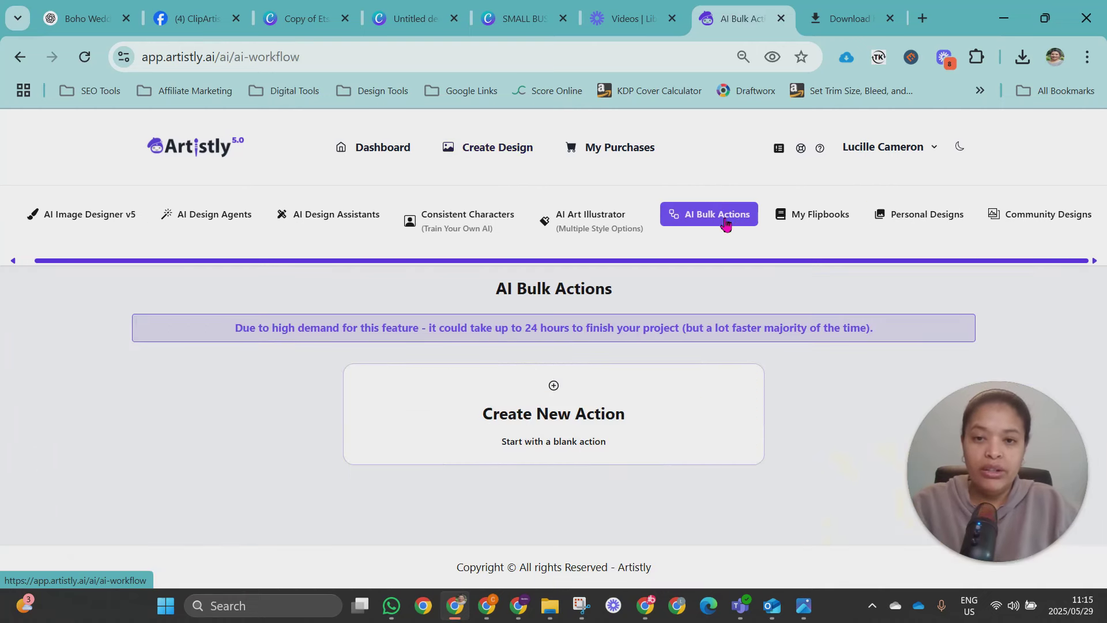
left_click(583, 416)
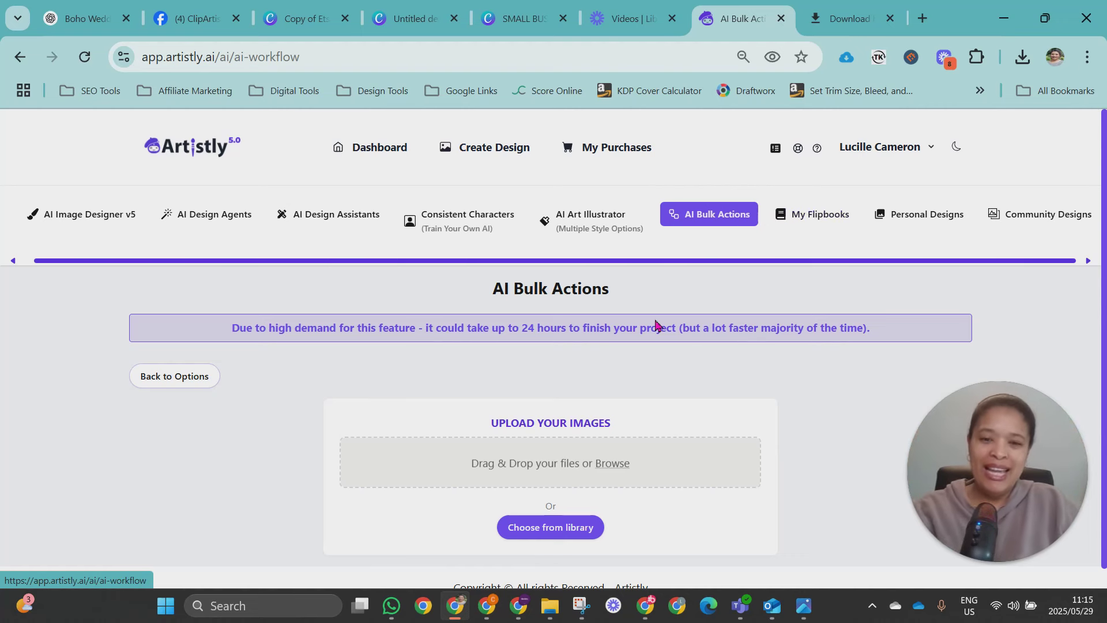
scroll(585, 379, "down", 1)
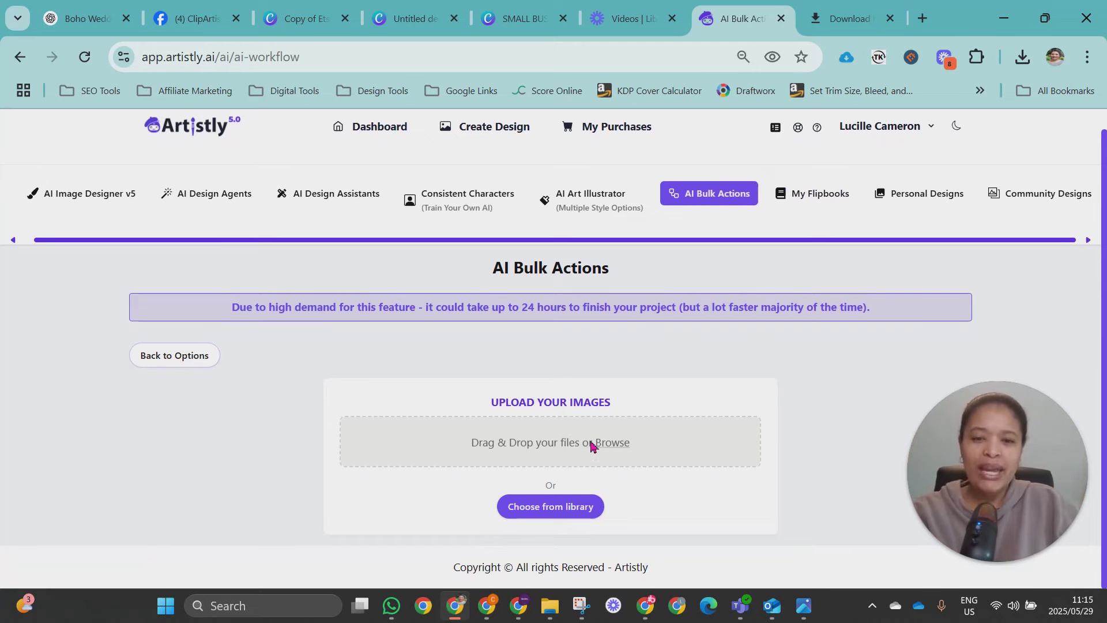
left_click(562, 507)
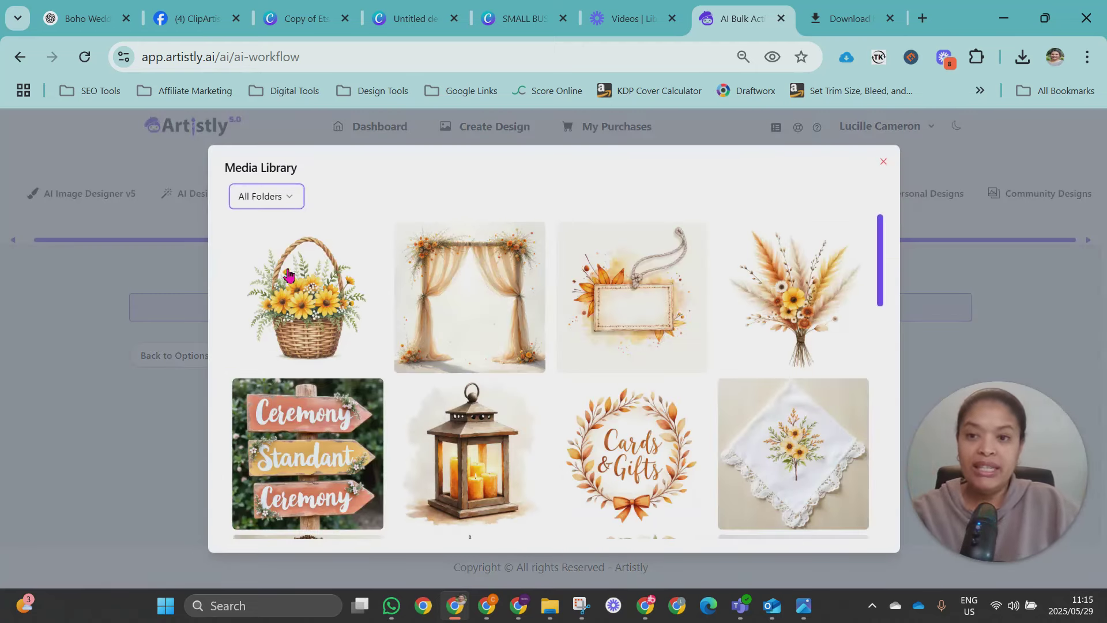
left_click(305, 304)
left_click(433, 291)
left_click(619, 294)
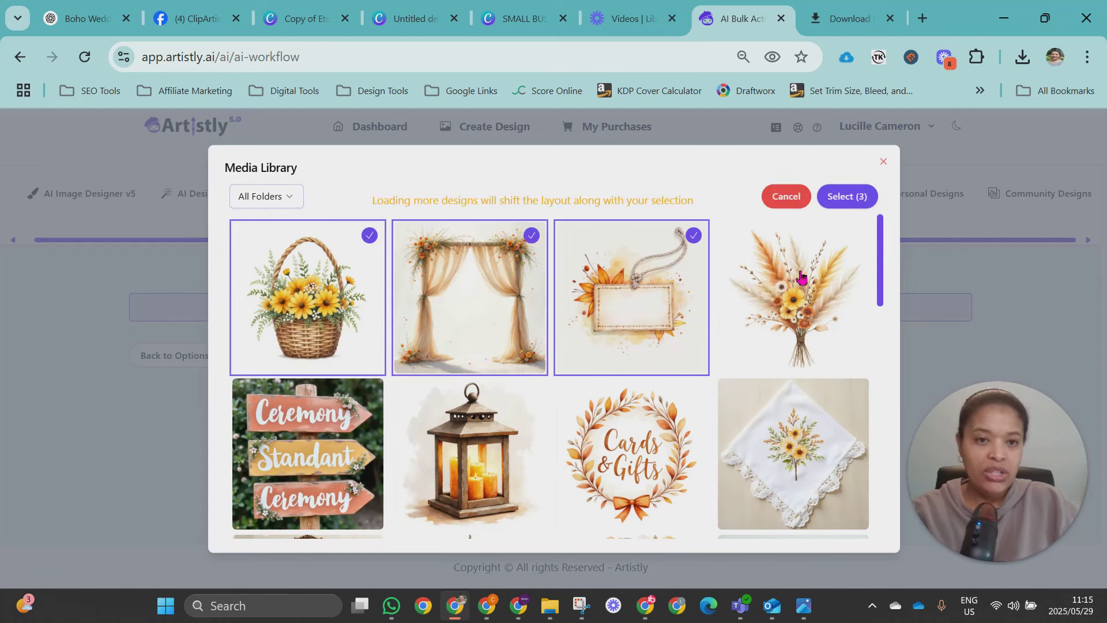
left_click(796, 267)
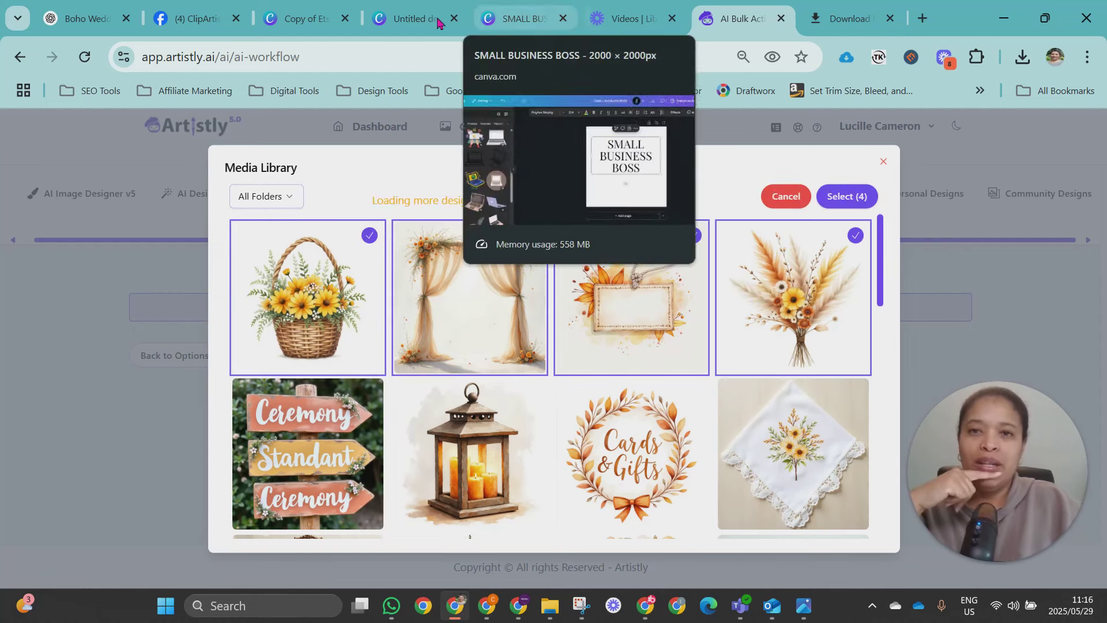
- Return to the untitled Canva design and place the uploaded bride image on the first page
left_click(418, 19)
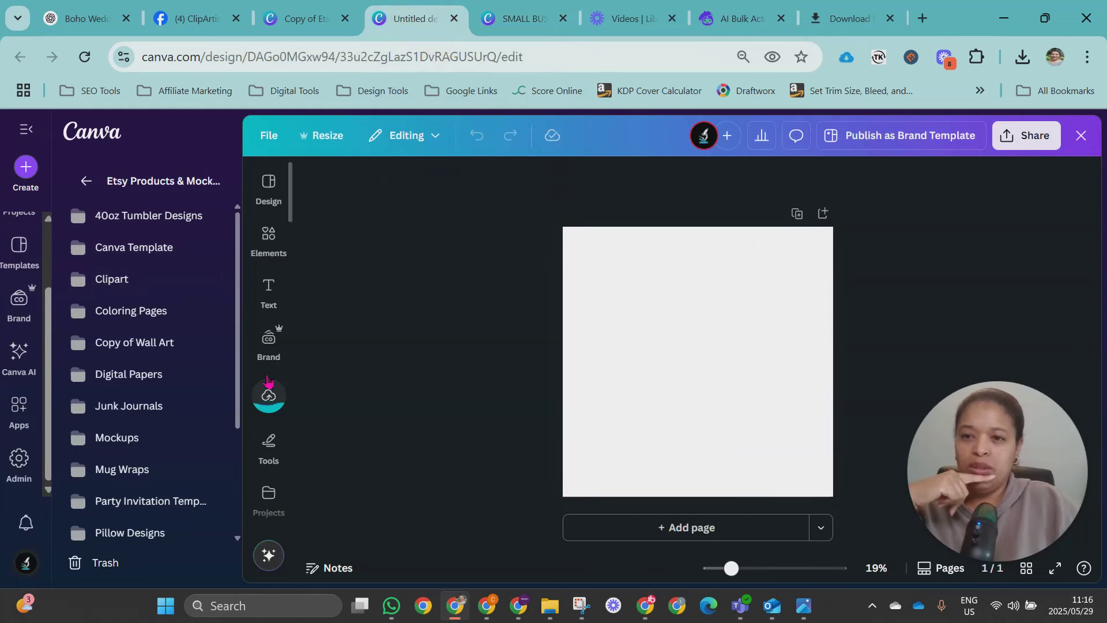
left_click(280, 401)
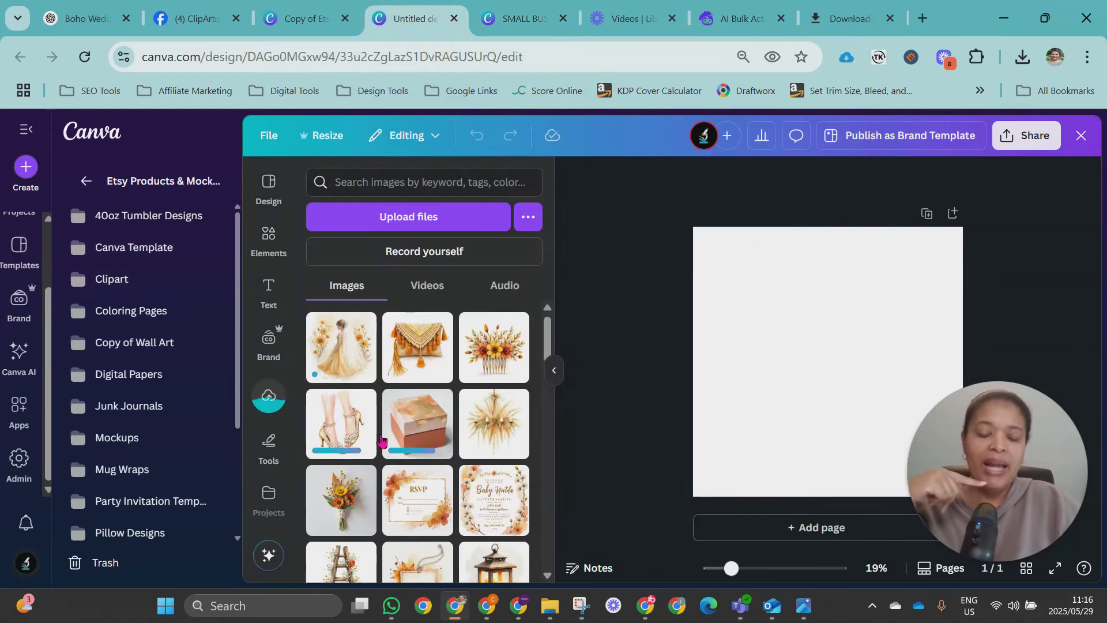
left_click(350, 364)
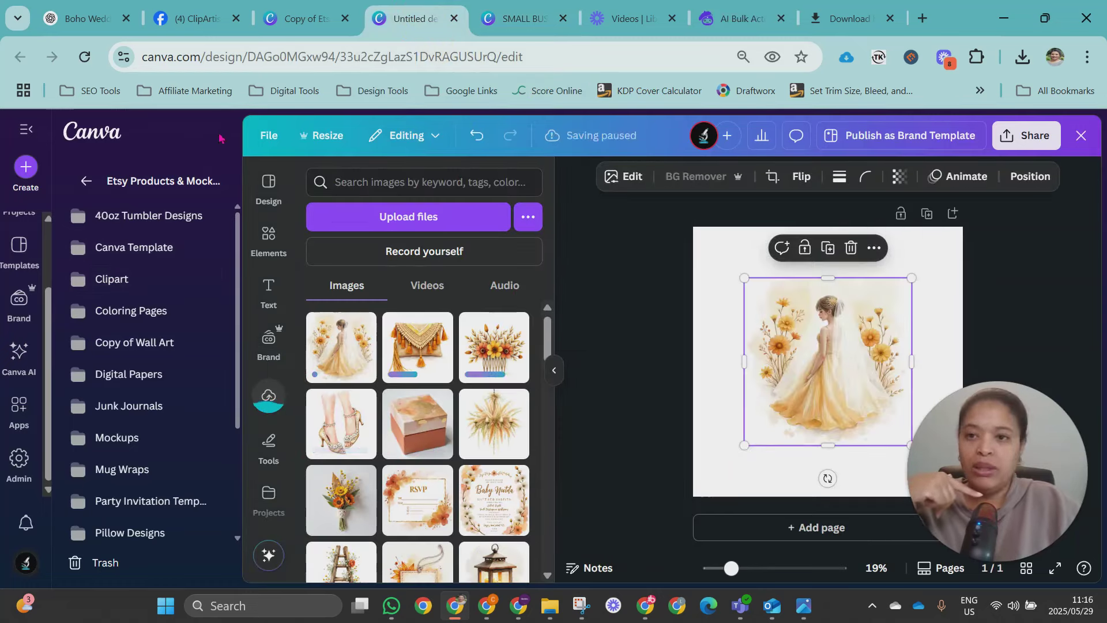
left_click(625, 297)
- Hide Canva's main navigation sidebar and show the uploaded images beside the page
left_click(26, 129)
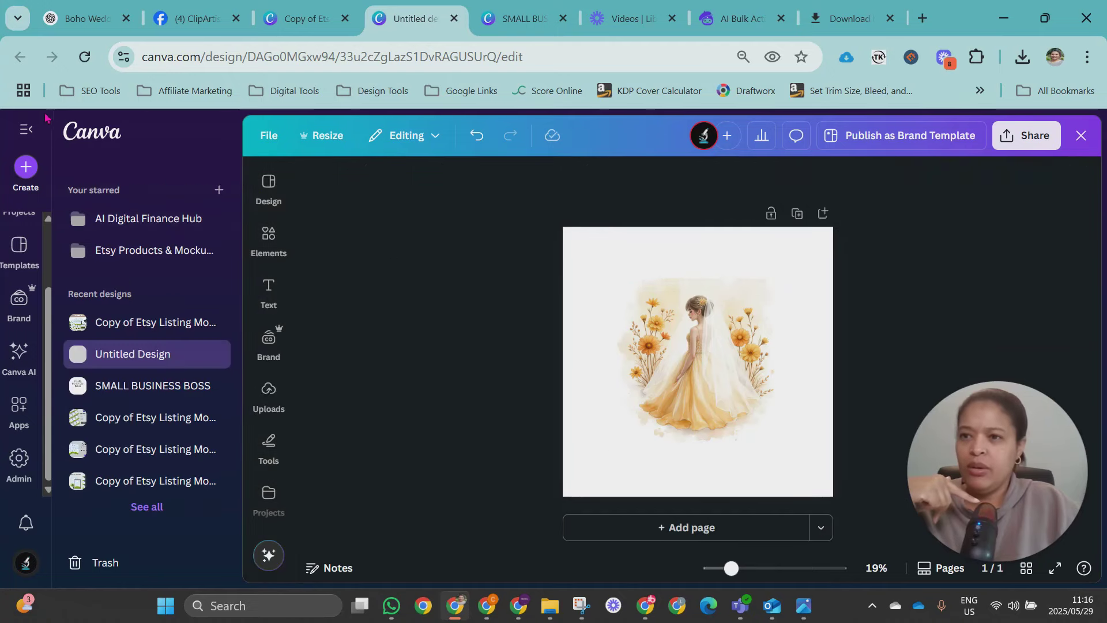
left_click(25, 284)
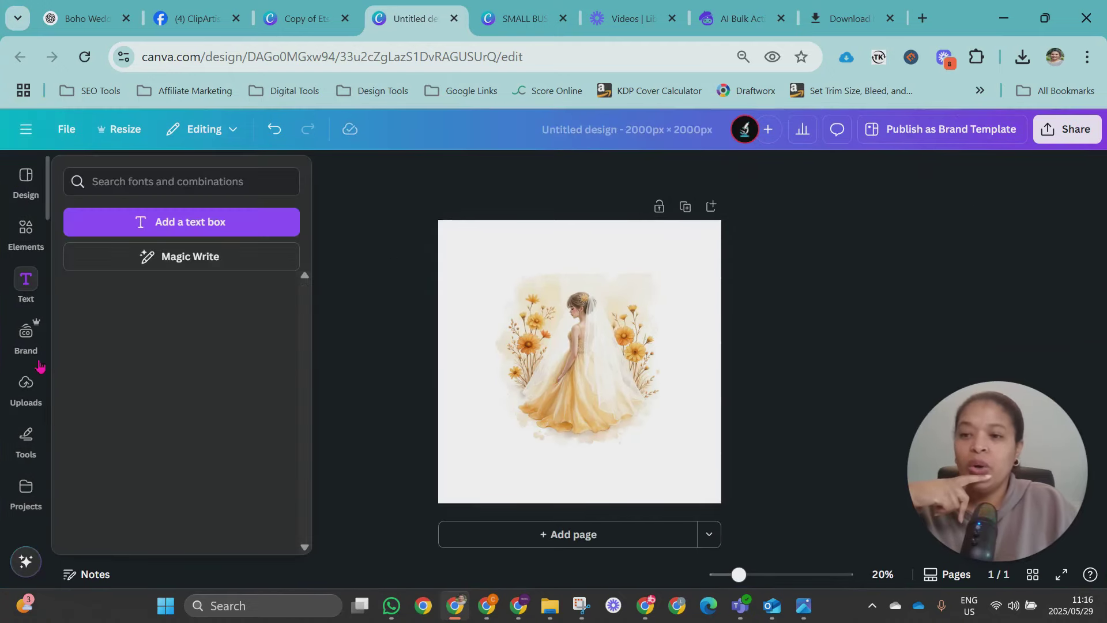
left_click(29, 445)
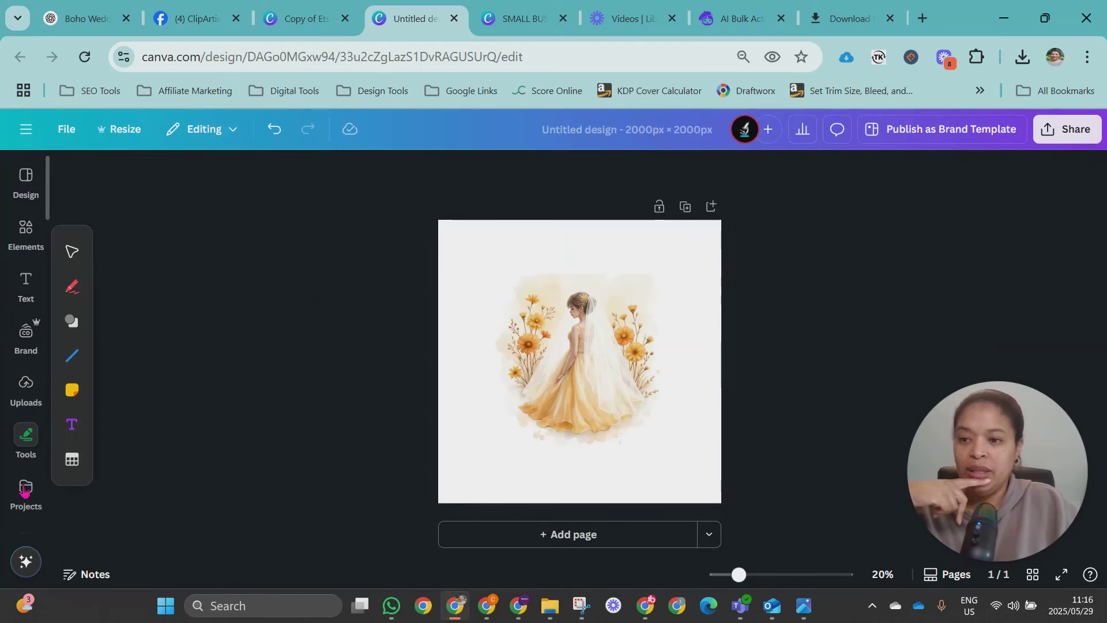
left_click(26, 386)
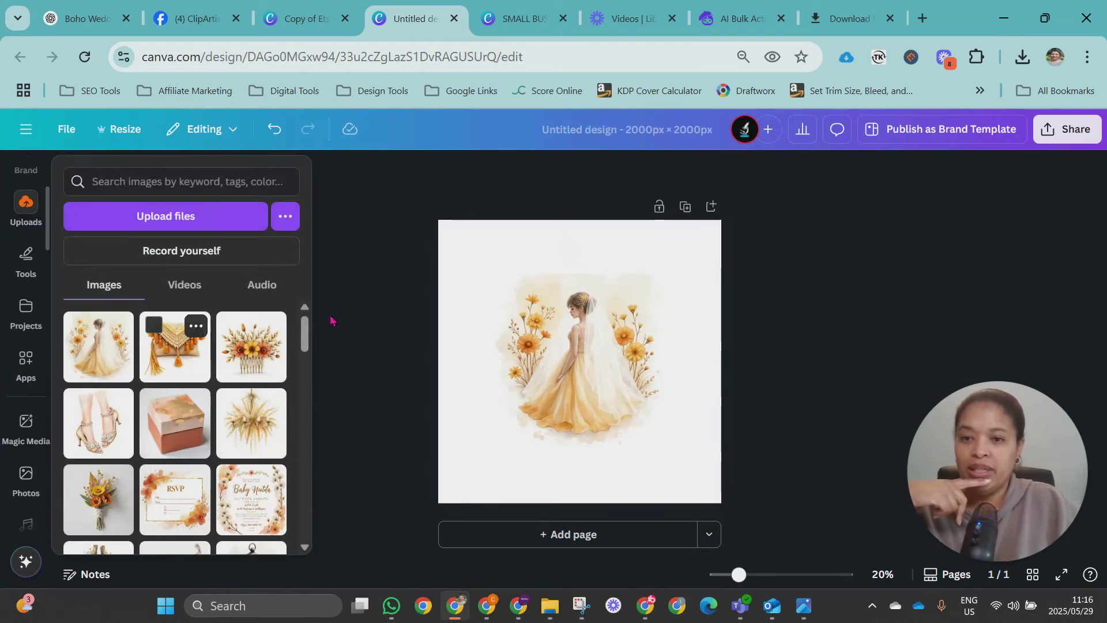
left_click(363, 279)
left_click(25, 386)
left_click(407, 432)
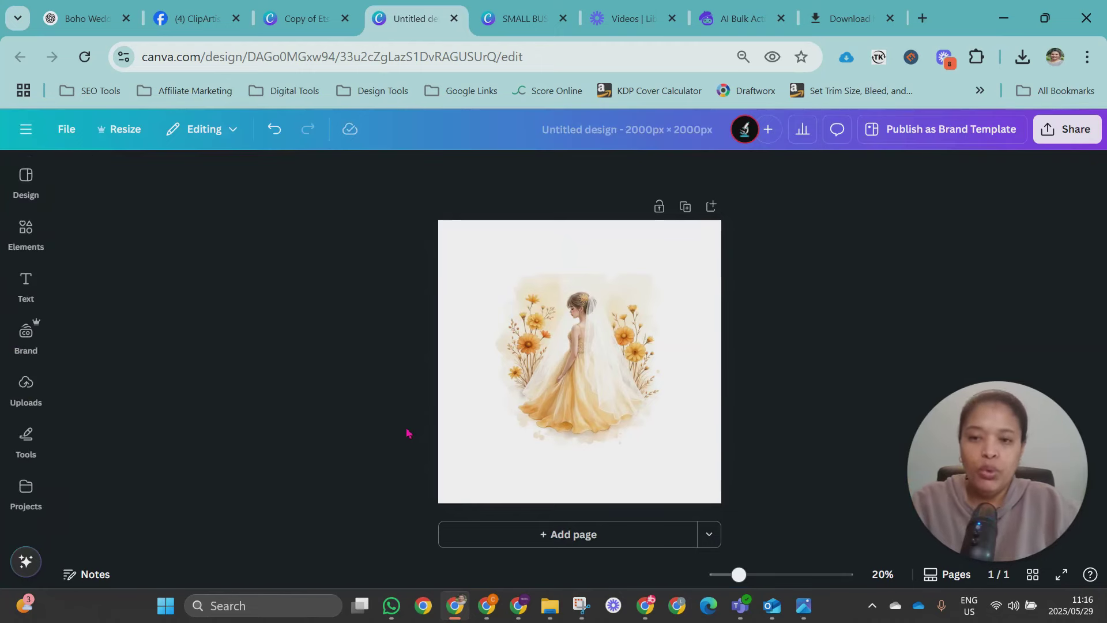
left_click(25, 386)
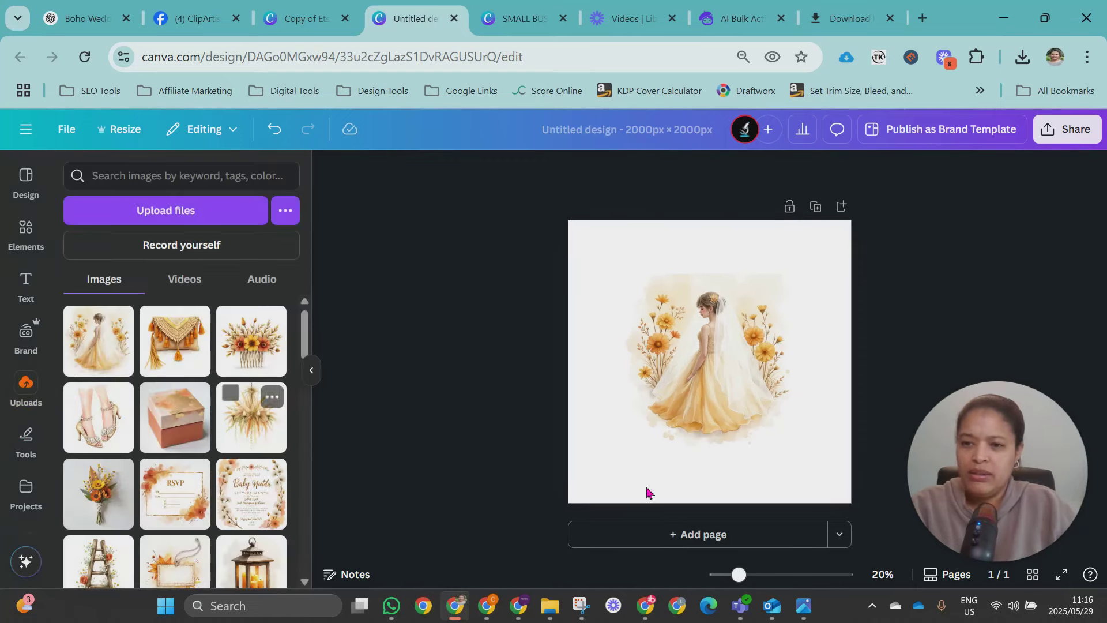
- Add a second page with the tasselled clutch image and a third page with the floral hair comb image
left_click(699, 536)
left_click(173, 346)
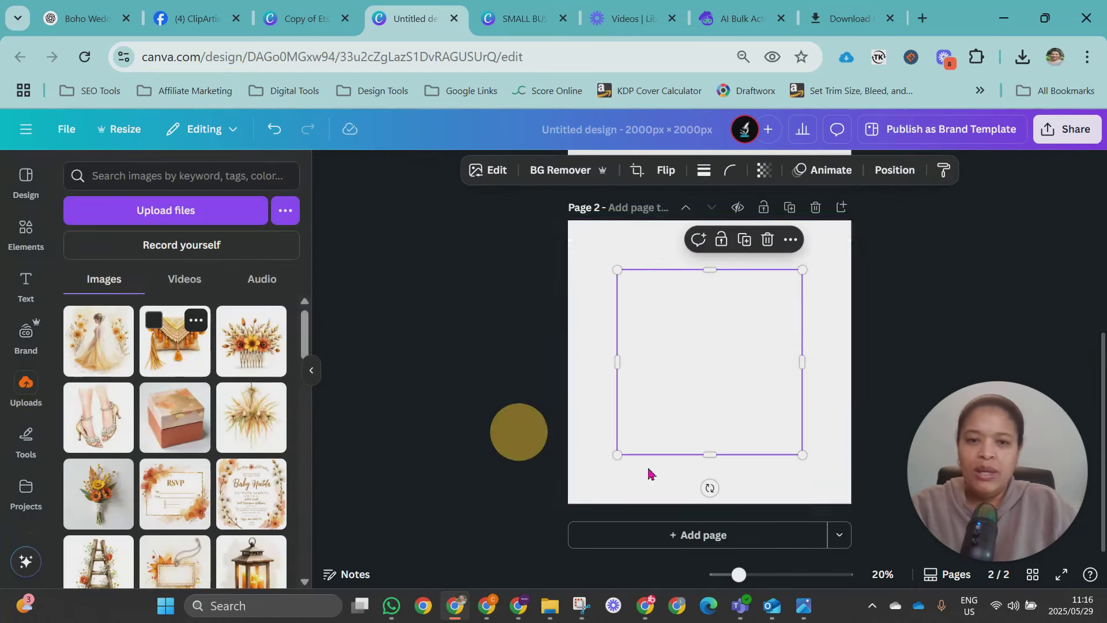
left_click(700, 530)
left_click(251, 340)
- Add a fourth page for the heels and box images and a fifth page with the pampas chandelier image
left_click(655, 536)
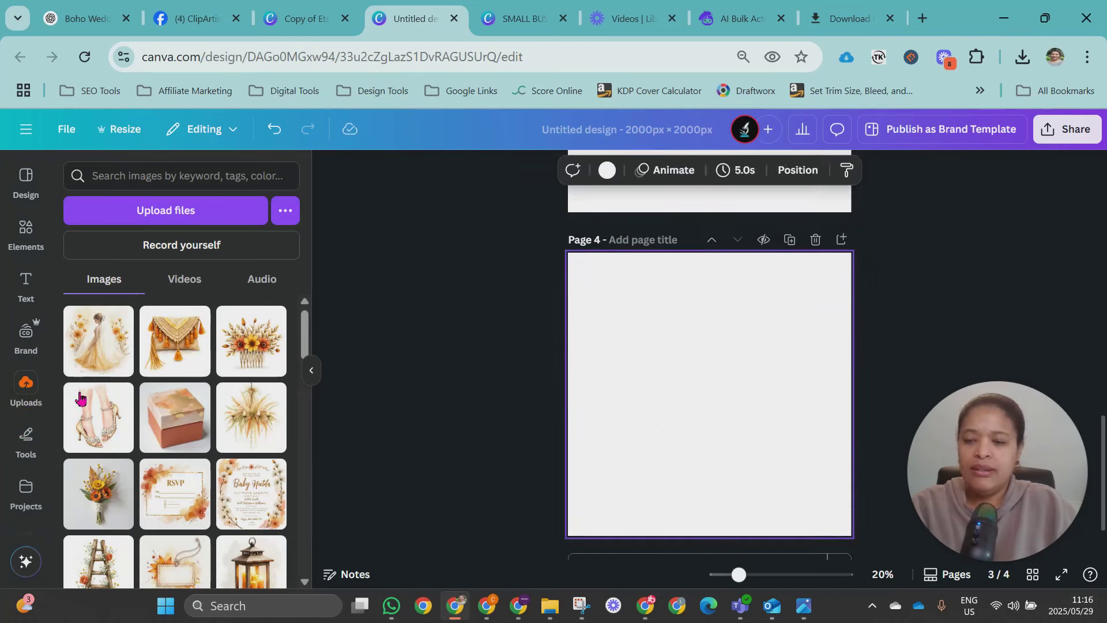
left_click(81, 397)
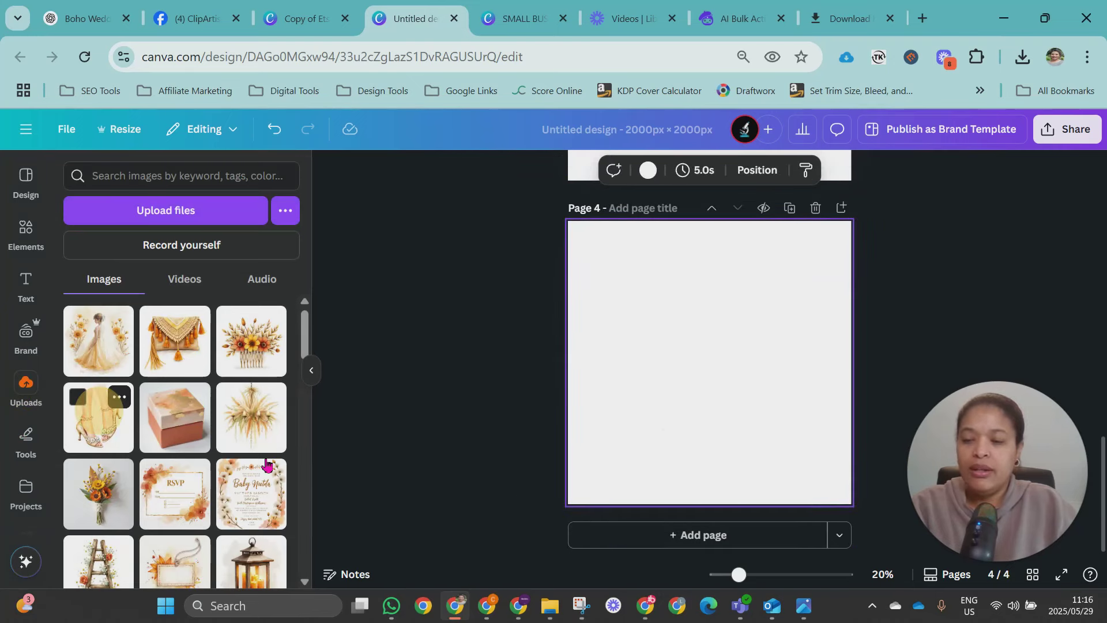
left_click(167, 439)
left_click(729, 536)
left_click(251, 418)
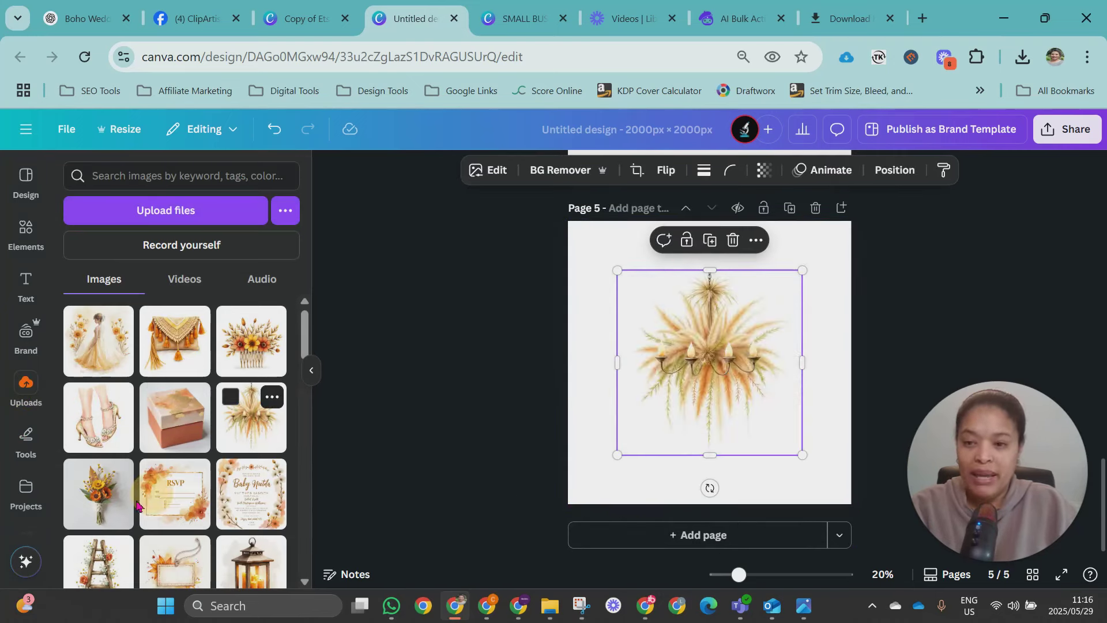
- Add a sixth page with the flower bouquet image, a seventh with the RSVP card and an eighth with the floral invitation
left_click(669, 533)
left_click(98, 493)
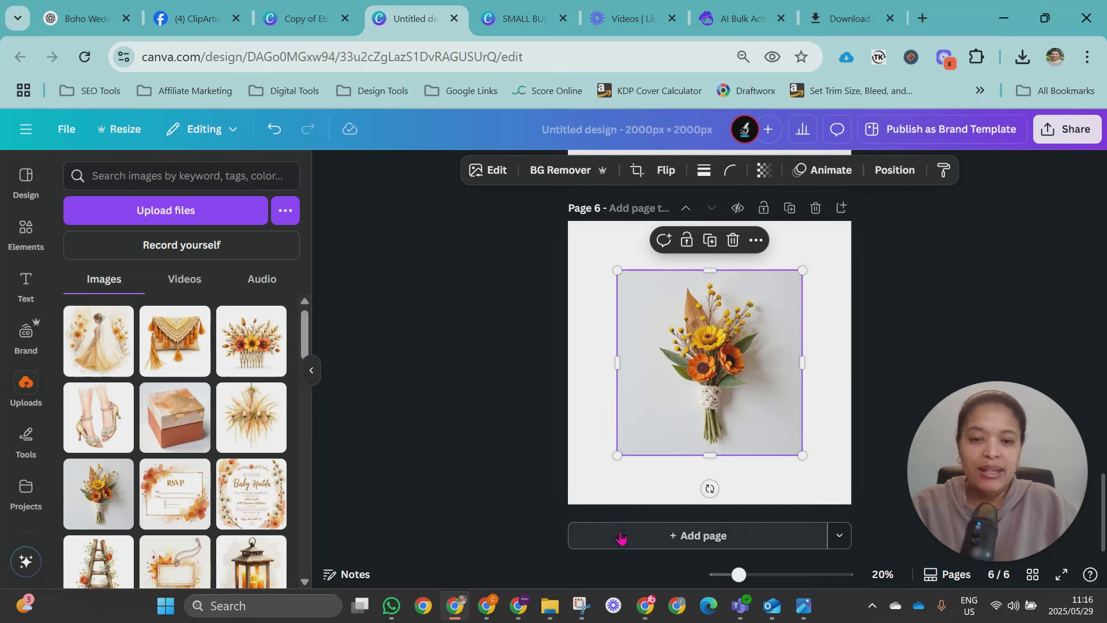
left_click(621, 537)
left_click(175, 493)
left_click(667, 534)
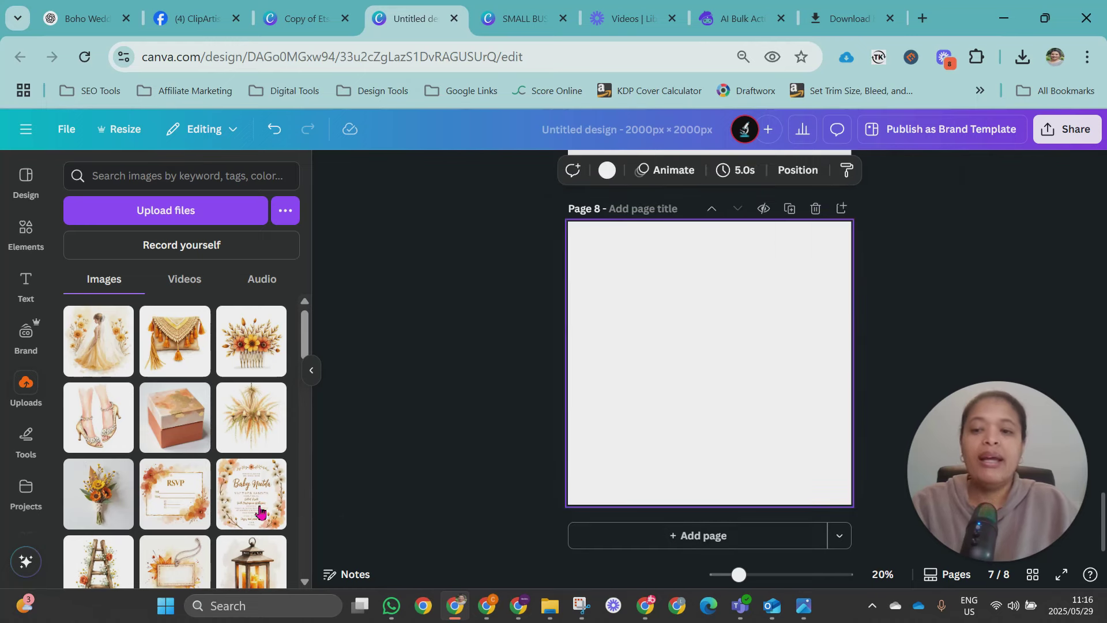
left_click(260, 510)
scroll(709, 487, "up", 3)
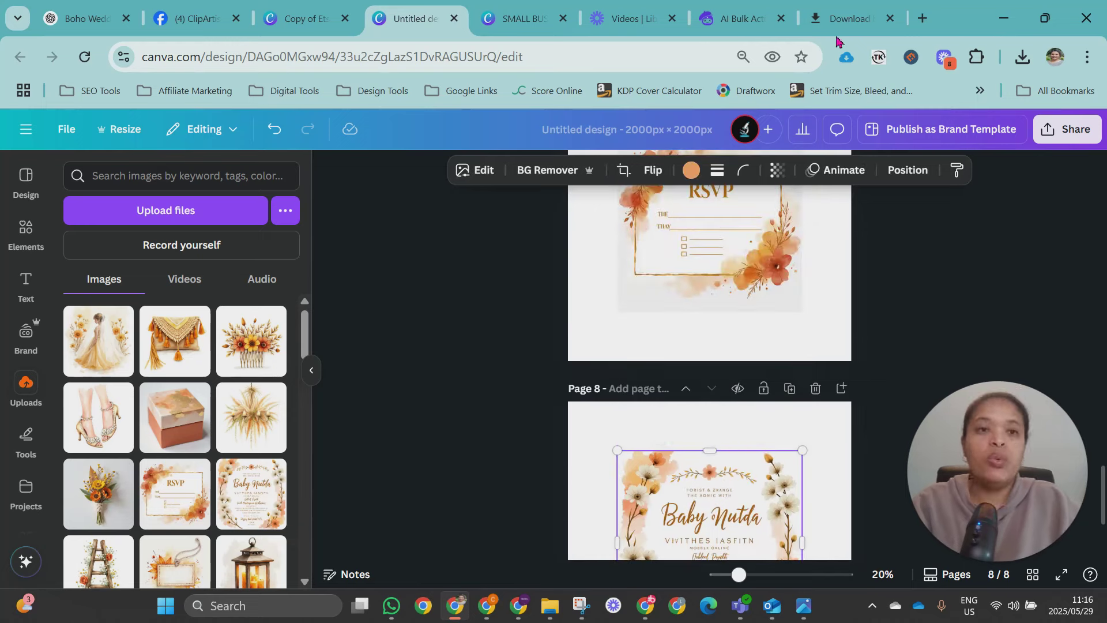
- Switch to Artistly's media library and add the Cards & Gifts wreath, candle lantern, sashed chair and floral Ceremony card to the selection
left_click(740, 19)
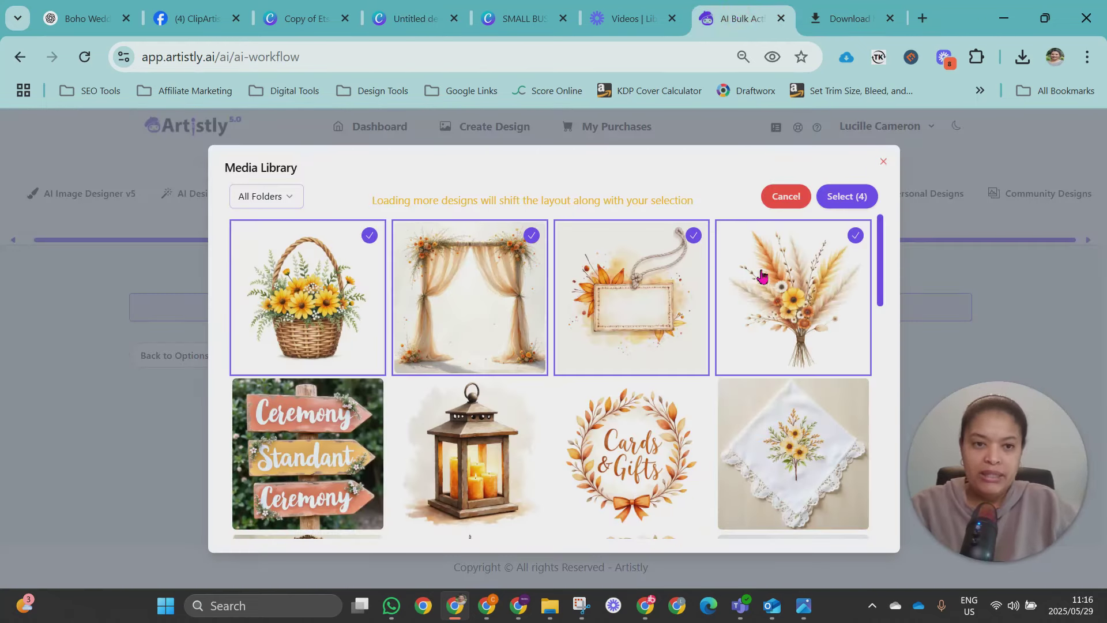
left_click(631, 430)
scroll(418, 358, "down", 3)
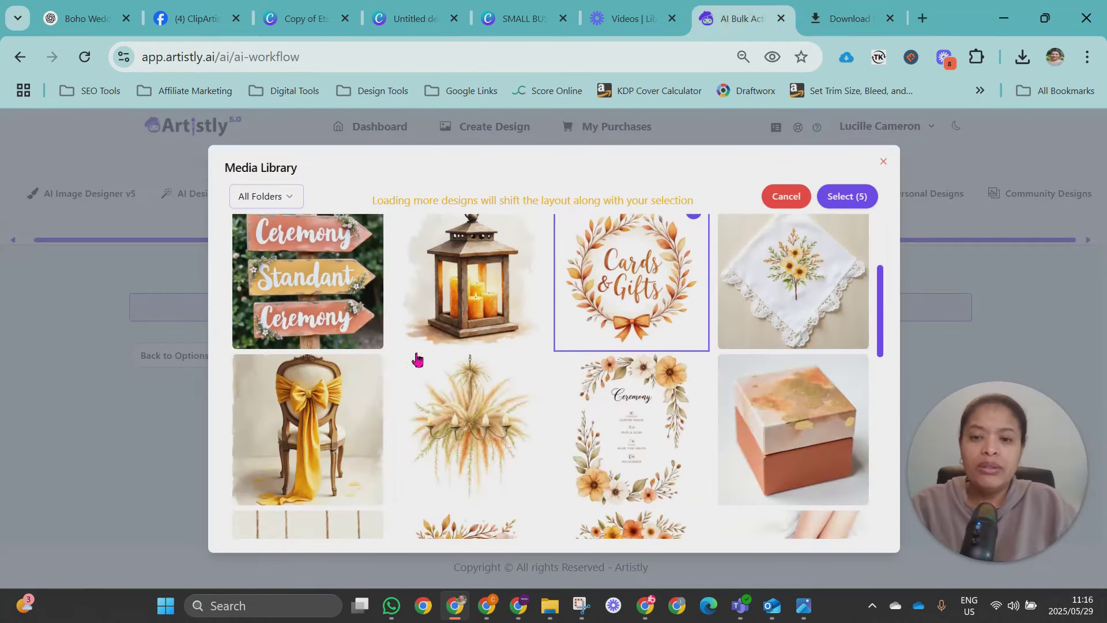
left_click(430, 329)
left_click(323, 399)
left_click(635, 429)
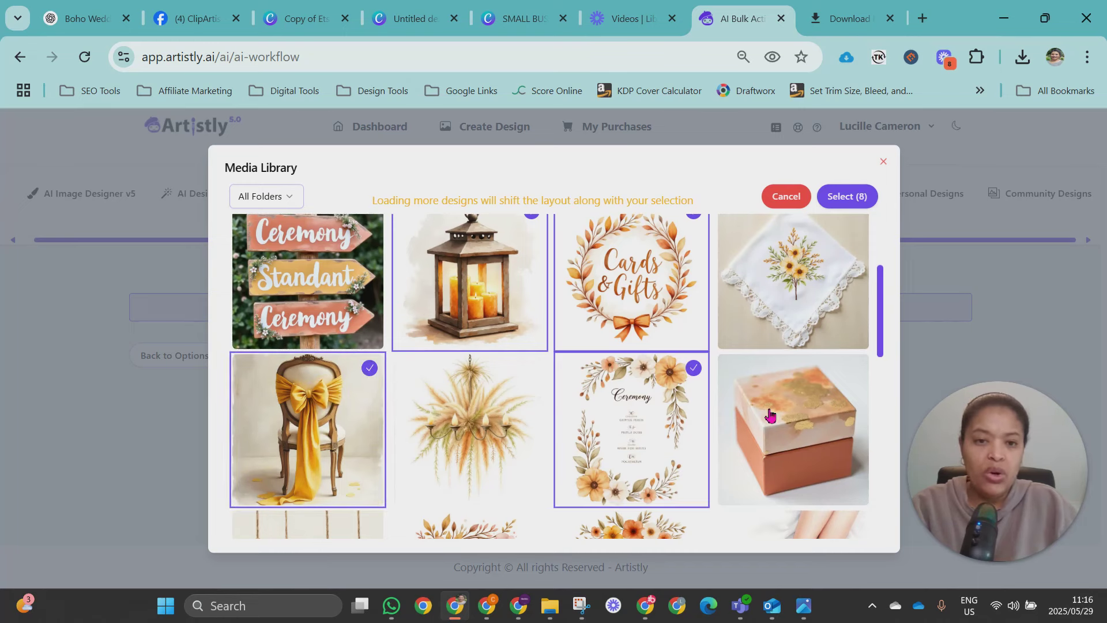
- Add the gift box, empty floral wreath and Welcome sign to the selection and load all selected images into the bulk action
left_click(767, 414)
scroll(767, 414, "down", 3)
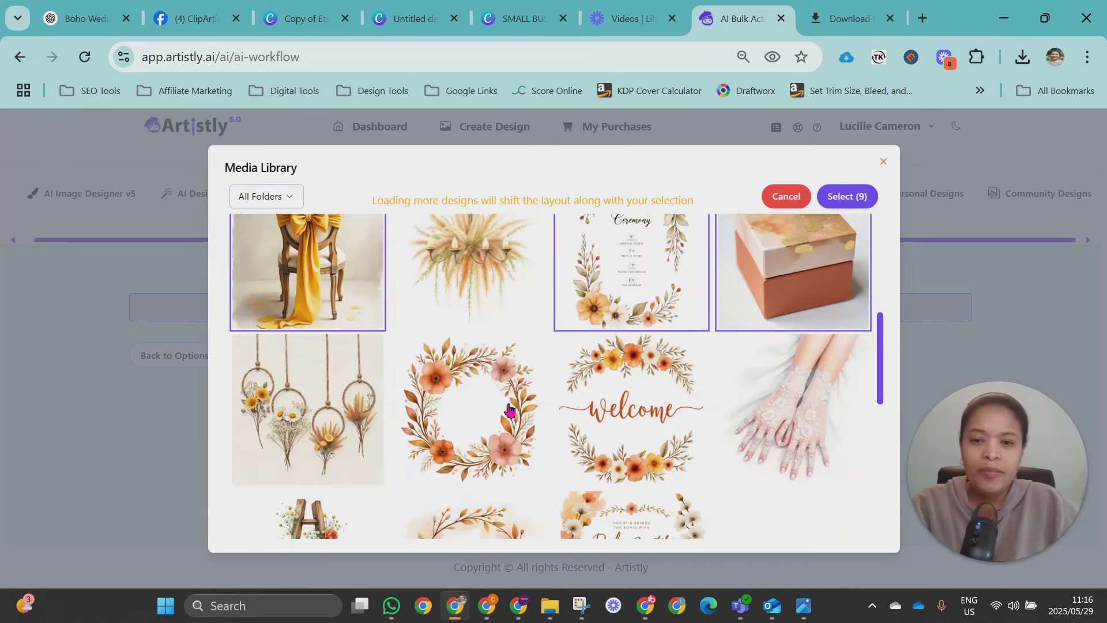
left_click(474, 391)
left_click(619, 399)
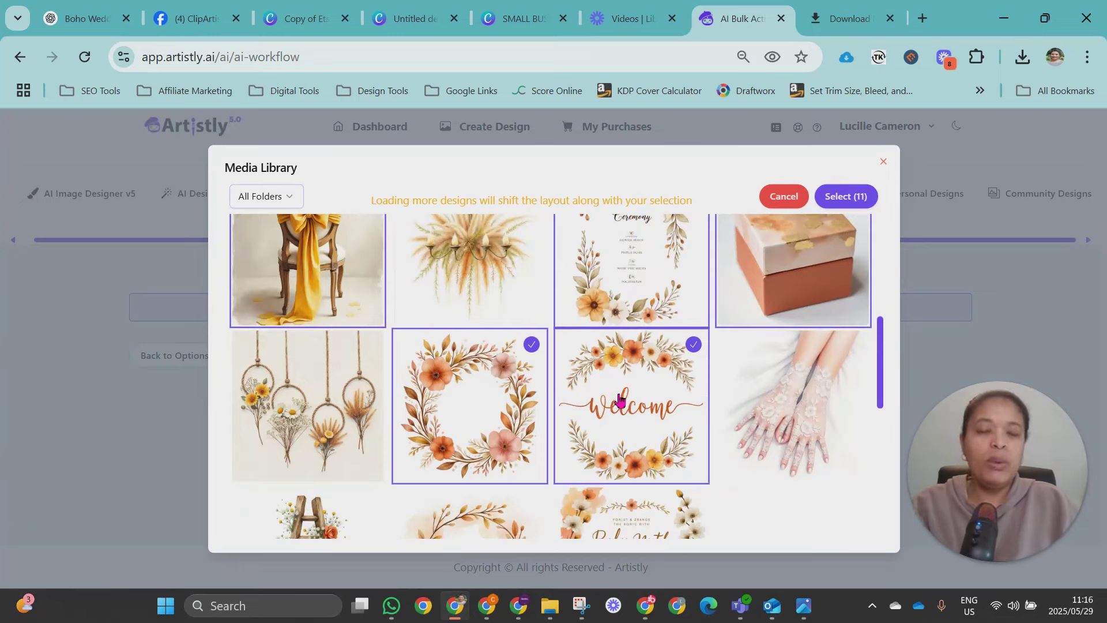
scroll(760, 240, "up", 5)
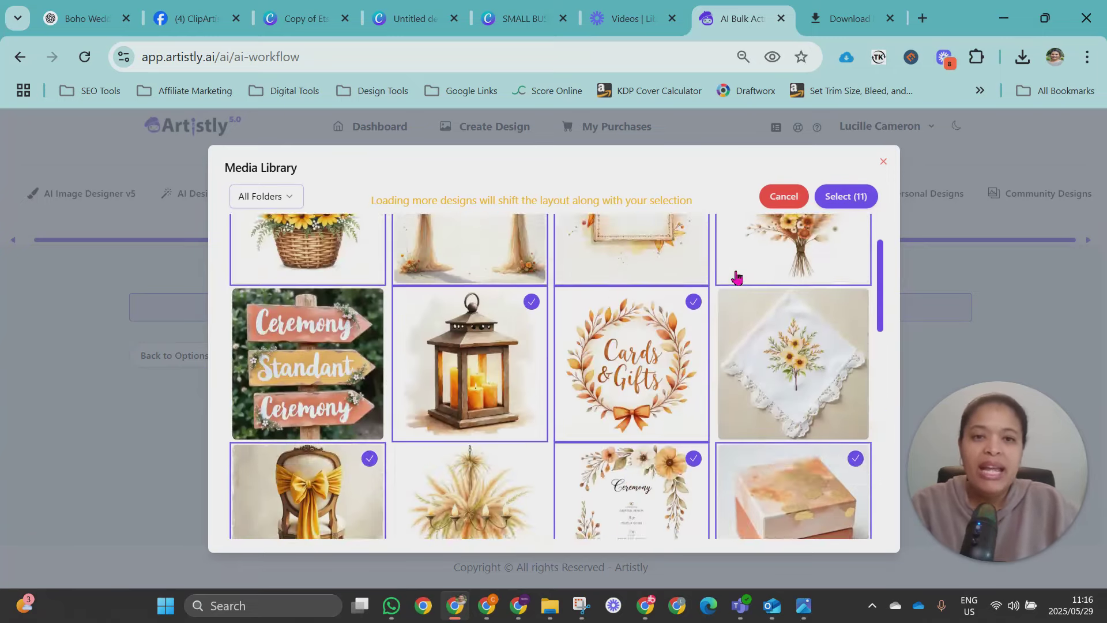
left_click(846, 196)
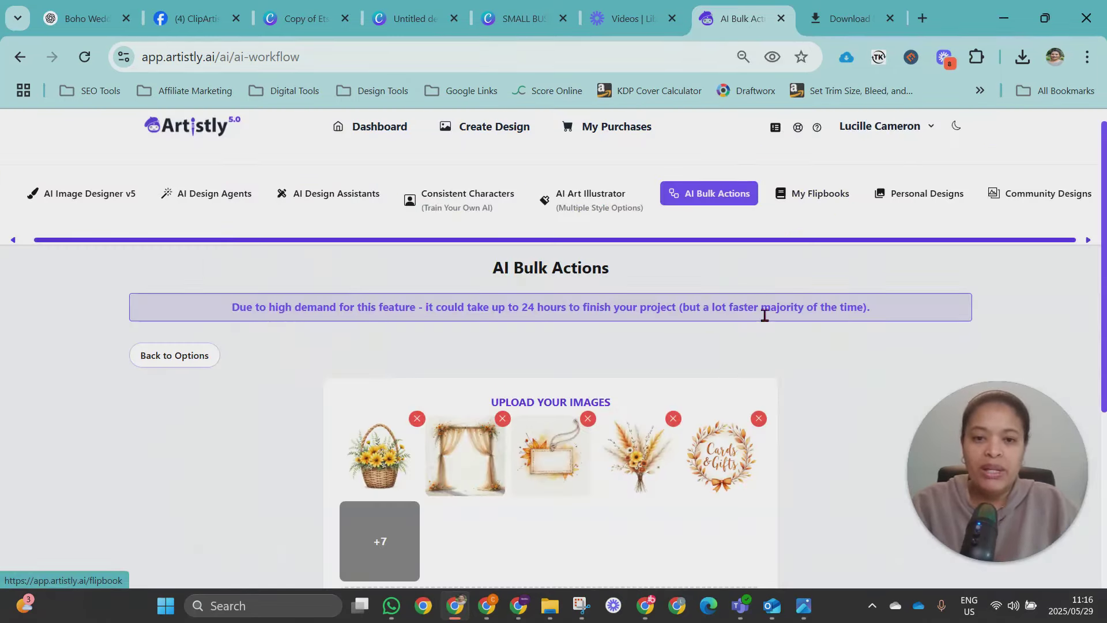
- Add a Remove Background step to the bulk action
scroll(763, 313, "down", 5)
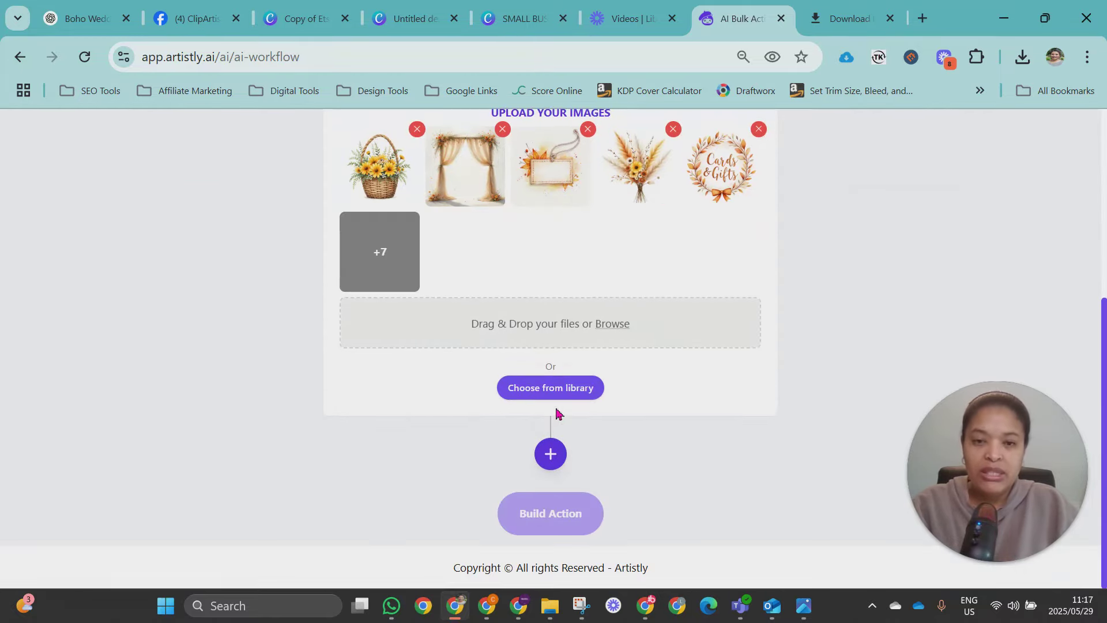
scroll(556, 345, "down", 2)
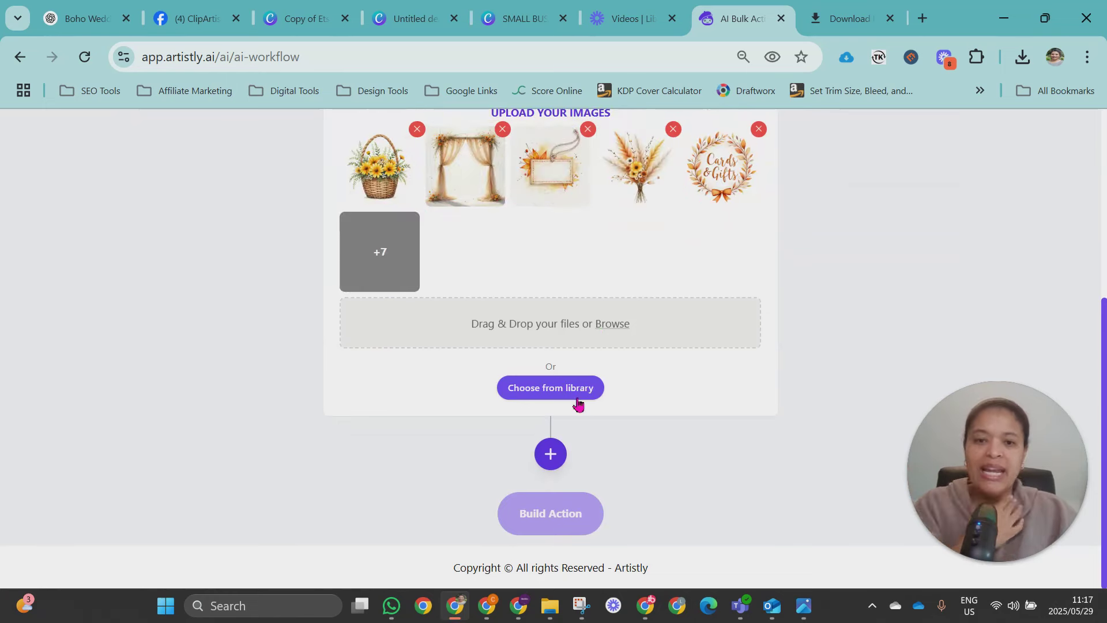
left_click(551, 455)
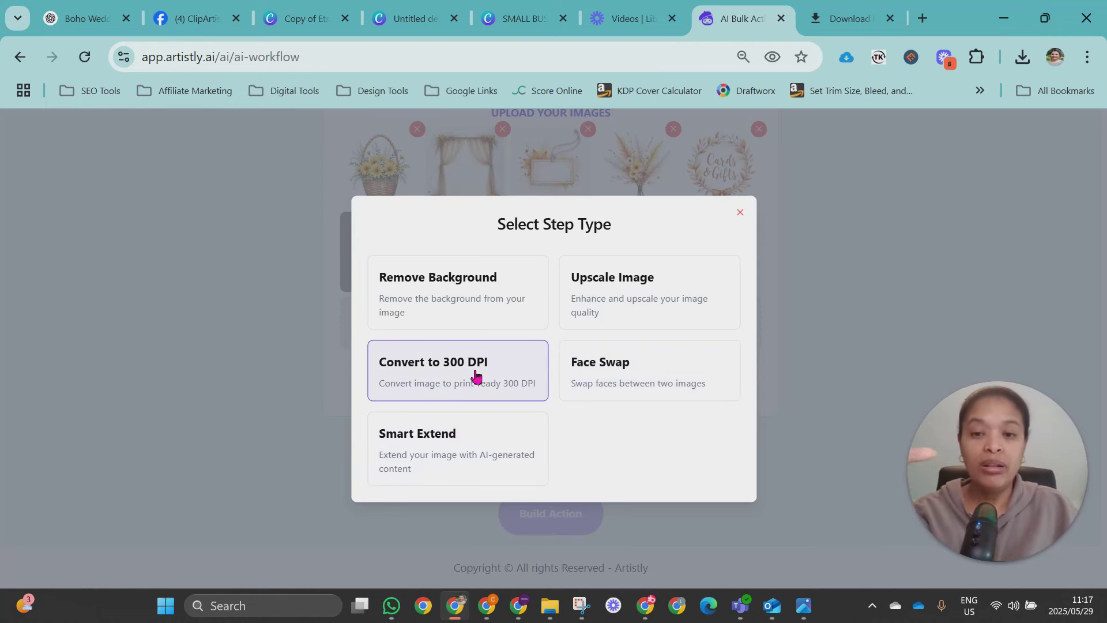
left_click(471, 310)
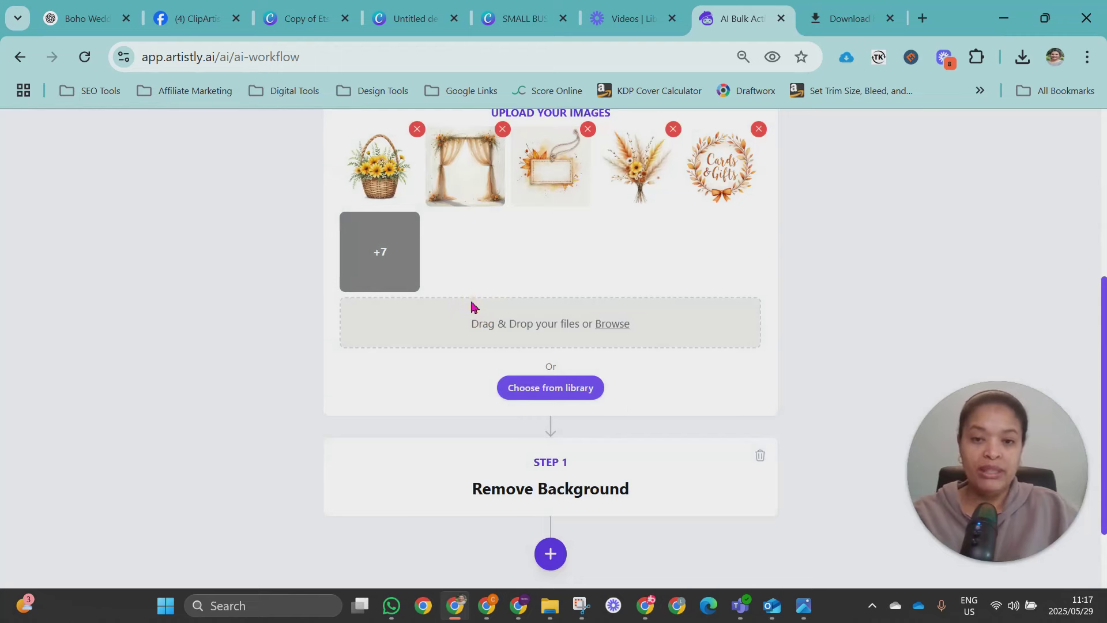
scroll(614, 406, "down", 2)
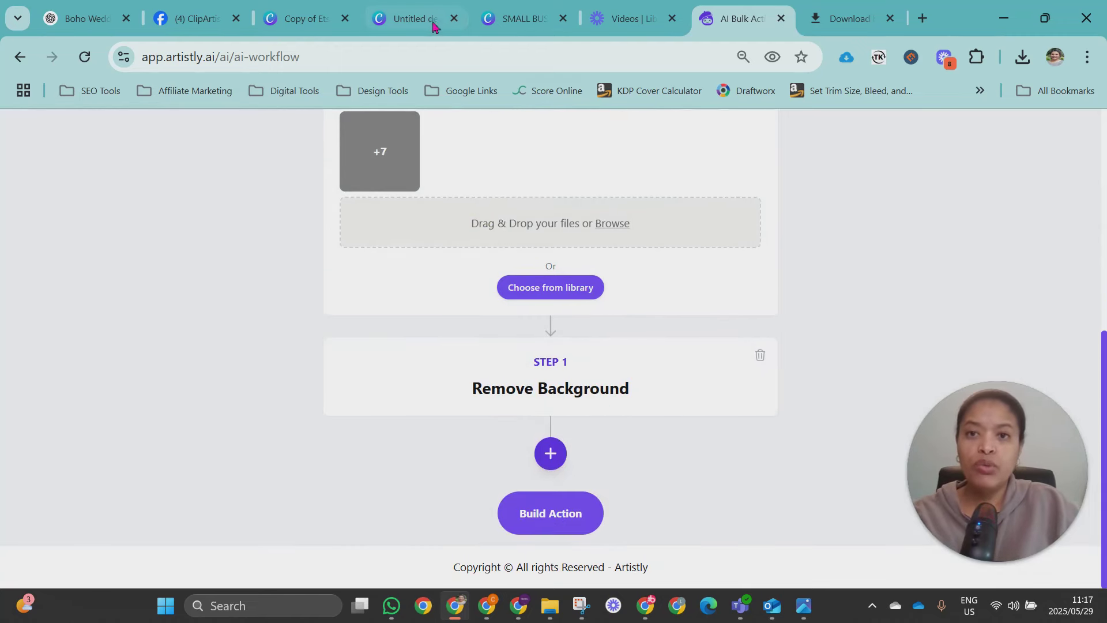
- Return to the untitled Canva design and add a ninth page with the floral wooden ladder image
left_click(380, 24)
scroll(724, 429, "down", 3)
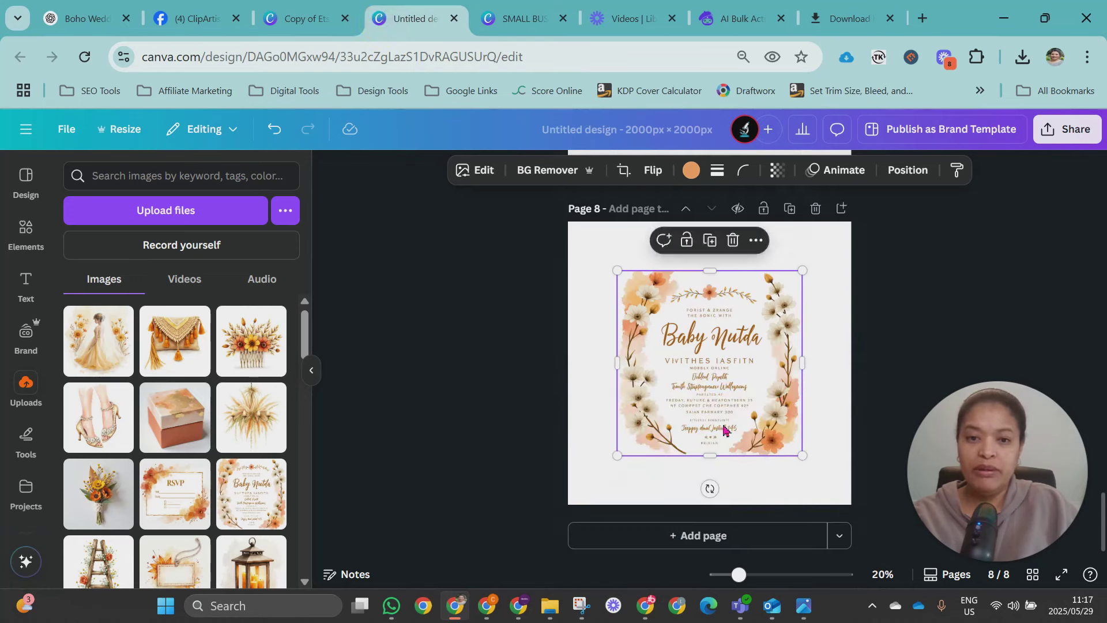
left_click(701, 537)
scroll(104, 496, "down", 2)
left_click(104, 496)
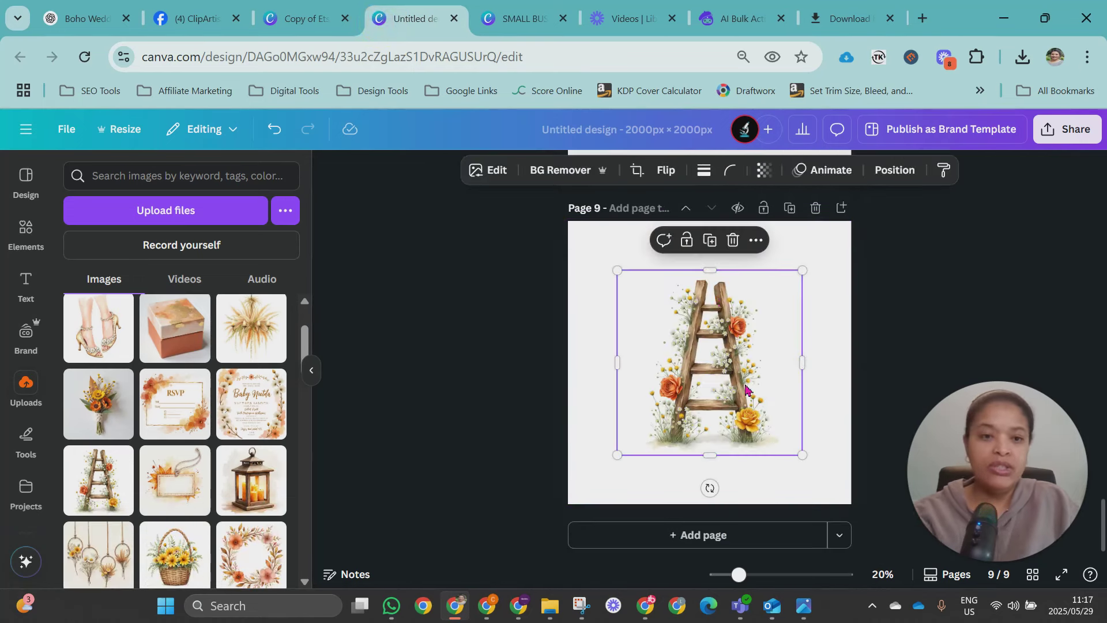
- Set the background of page 9 to the green from the ClipArtistry Heaven brand colors
left_click(546, 227)
left_click(609, 170)
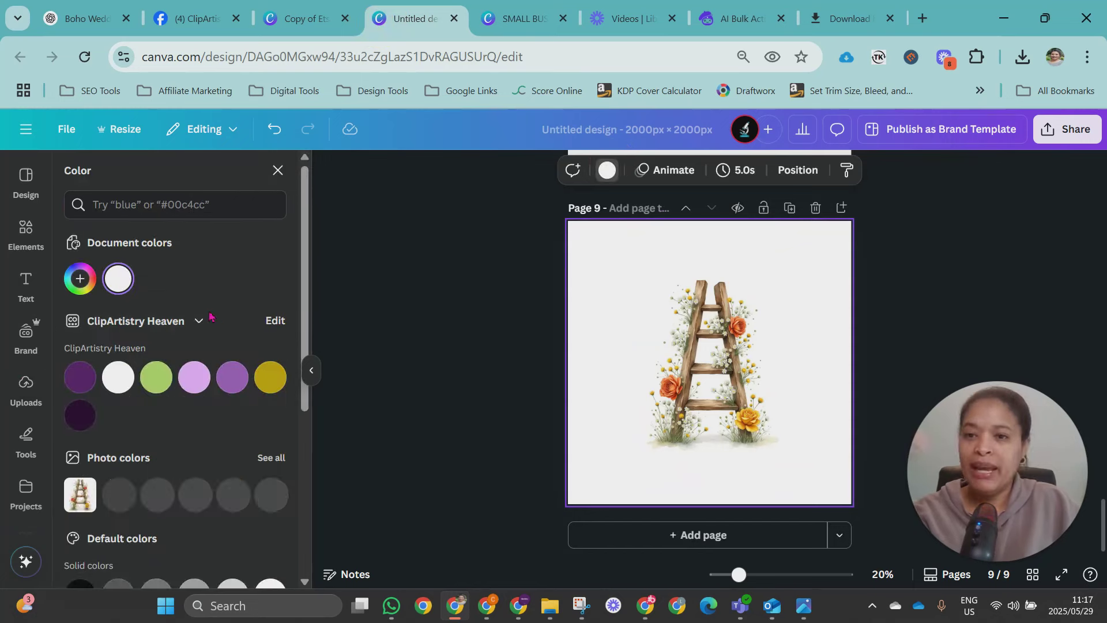
left_click(156, 377)
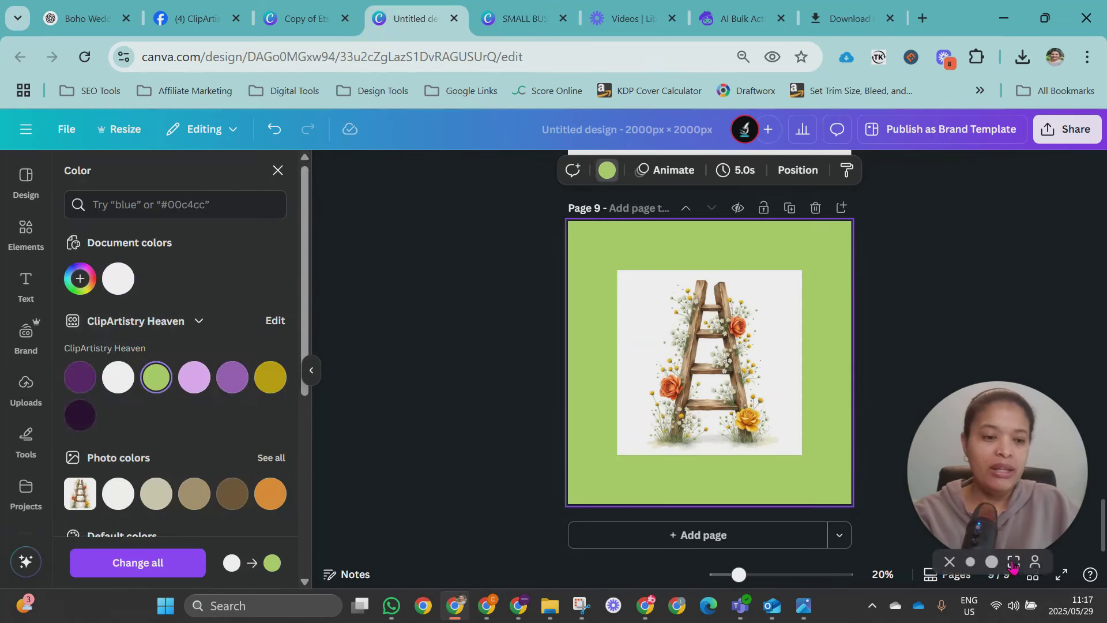
left_click(687, 455)
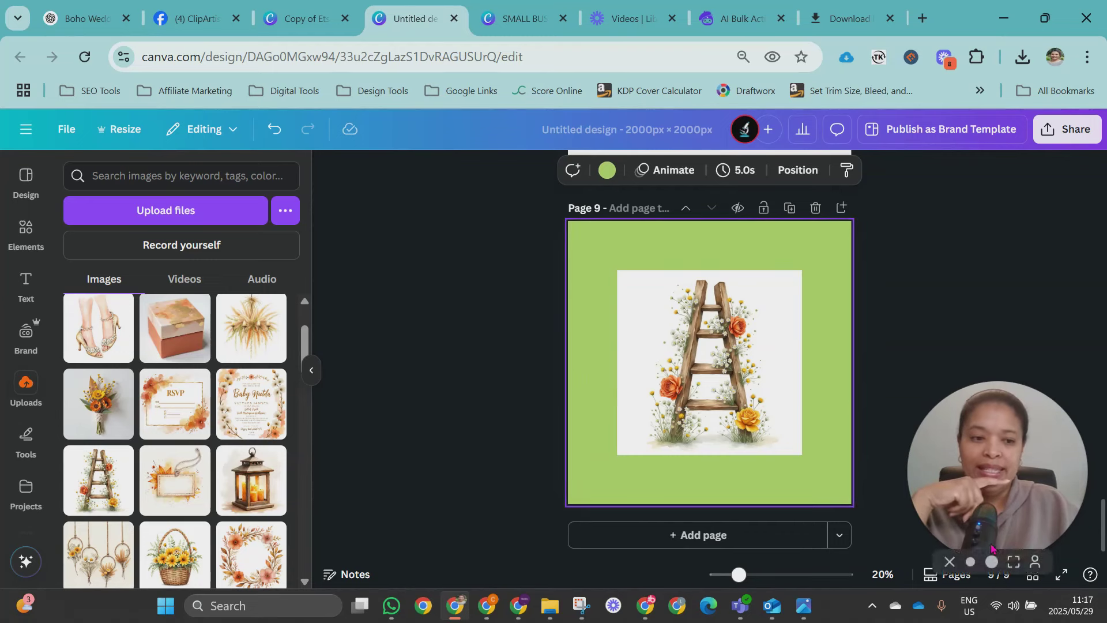
- Set the white background of page 8 to the same brand green and apply the change to all pages
left_click(1033, 584)
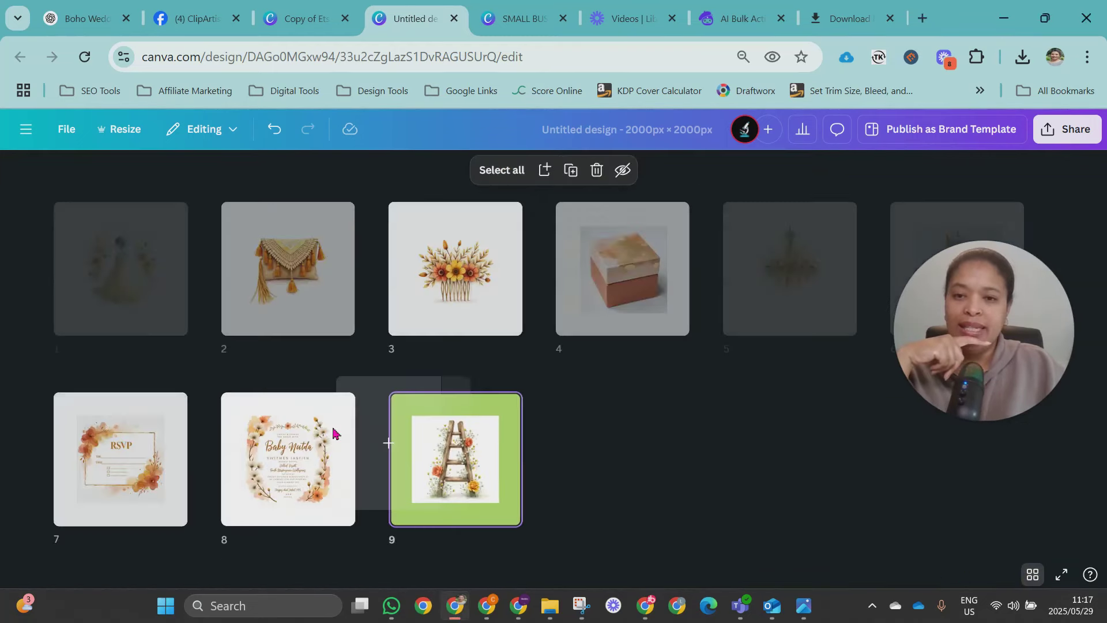
double_click(287, 395)
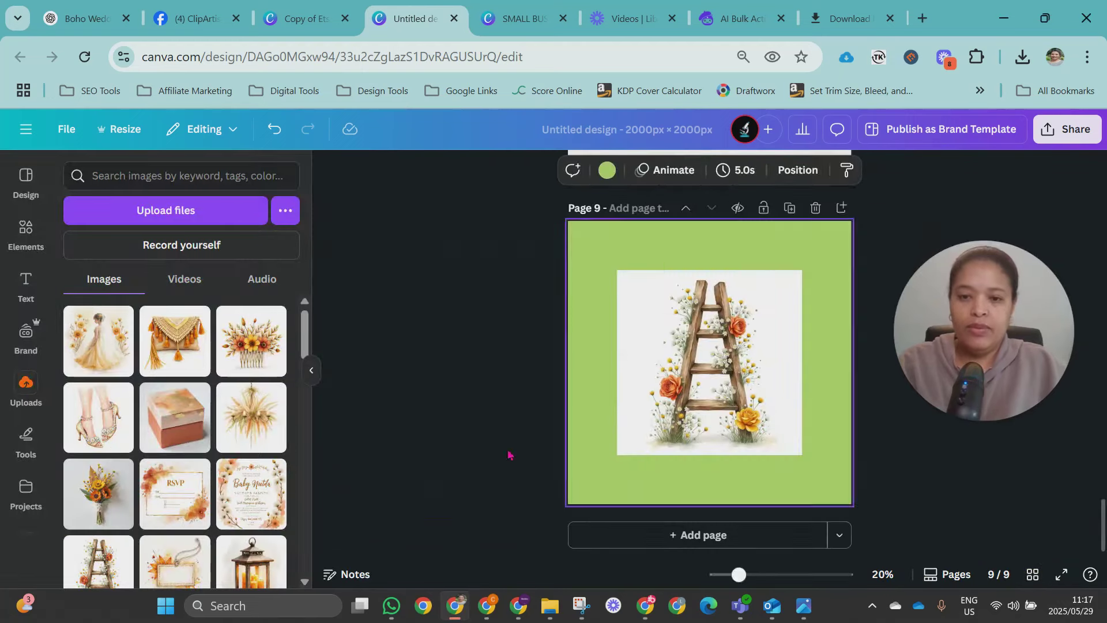
scroll(663, 272, "up", 3)
left_click(610, 176)
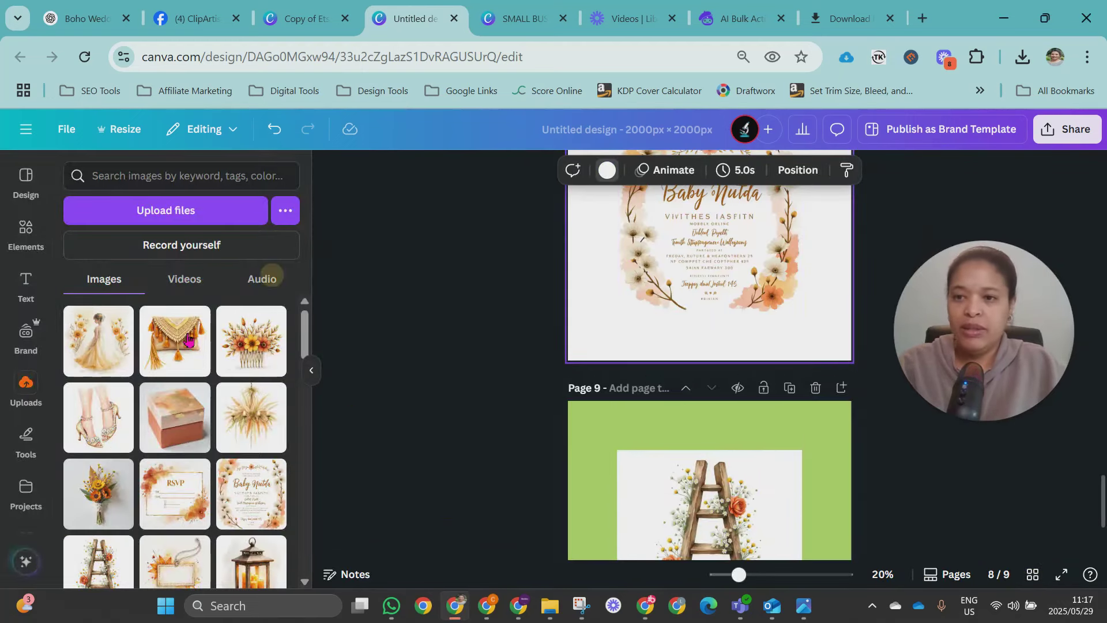
left_click(154, 377)
left_click(171, 559)
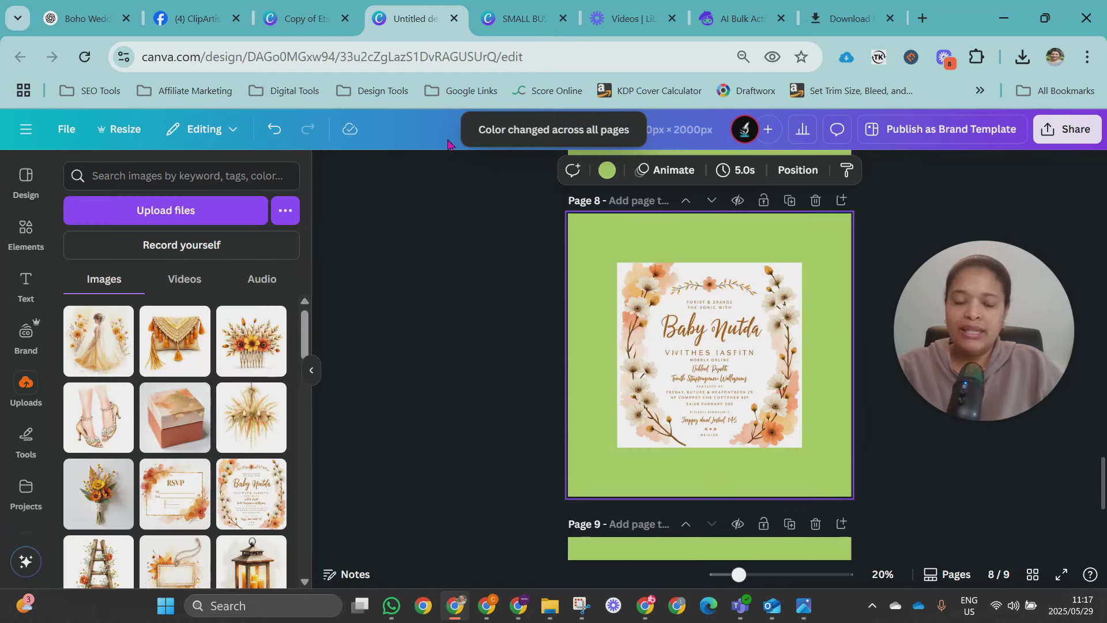
- Review all pages in the grid overview, reopen page 1 and select the bride image
left_click(1032, 574)
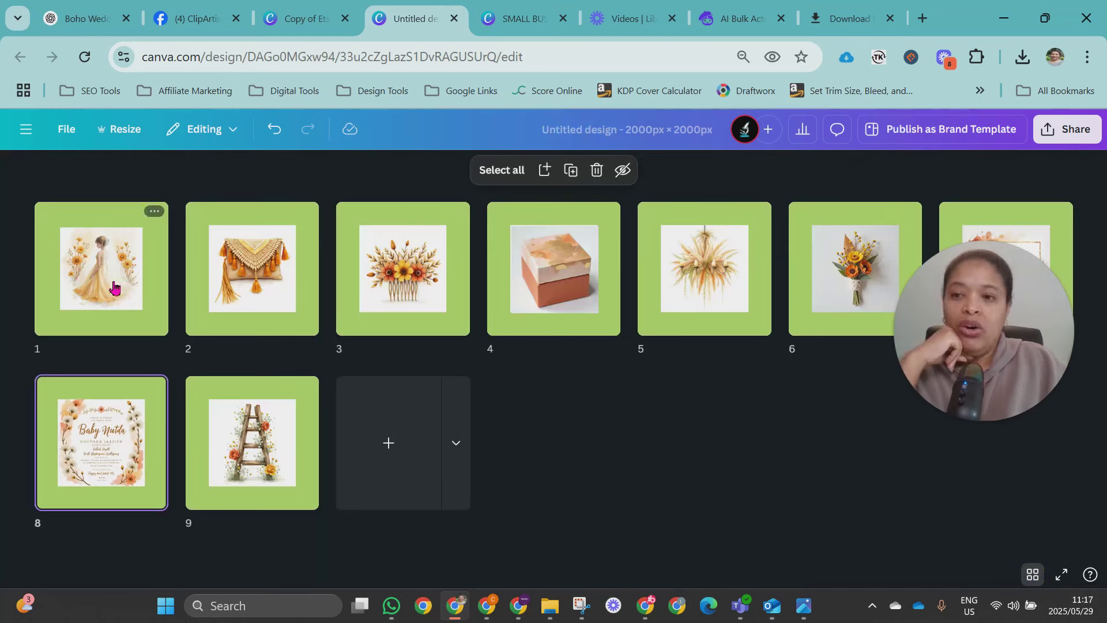
double_click(102, 269)
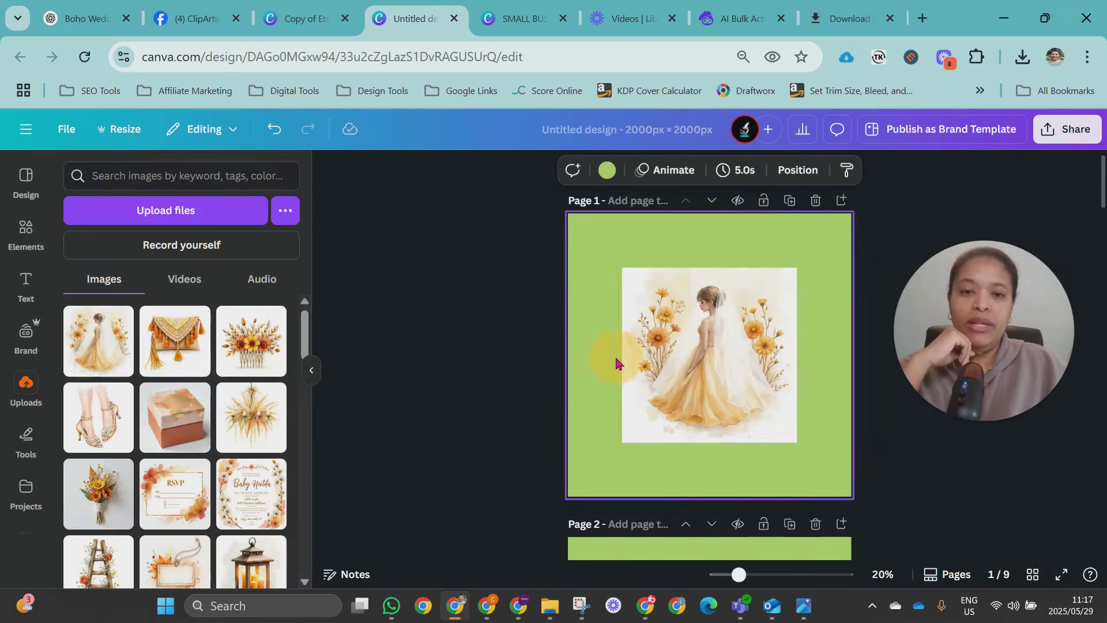
left_click(628, 289)
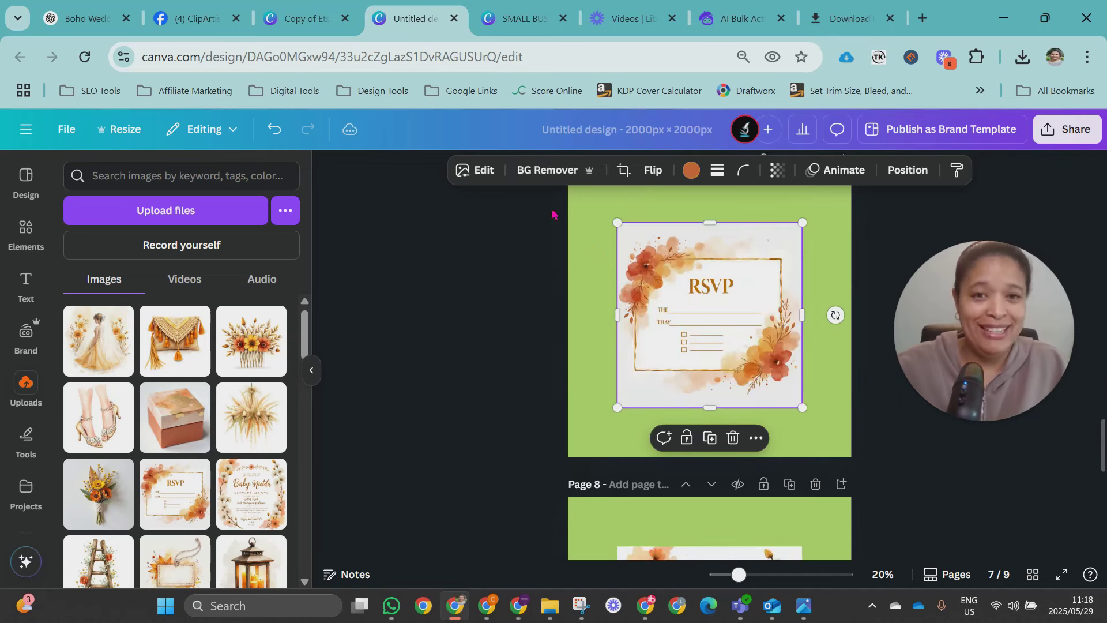
- Remove the backgrounds from the RSVP card on page 7 and the floral invitation on page 8
left_click(547, 170)
scroll(677, 314, "down", 5)
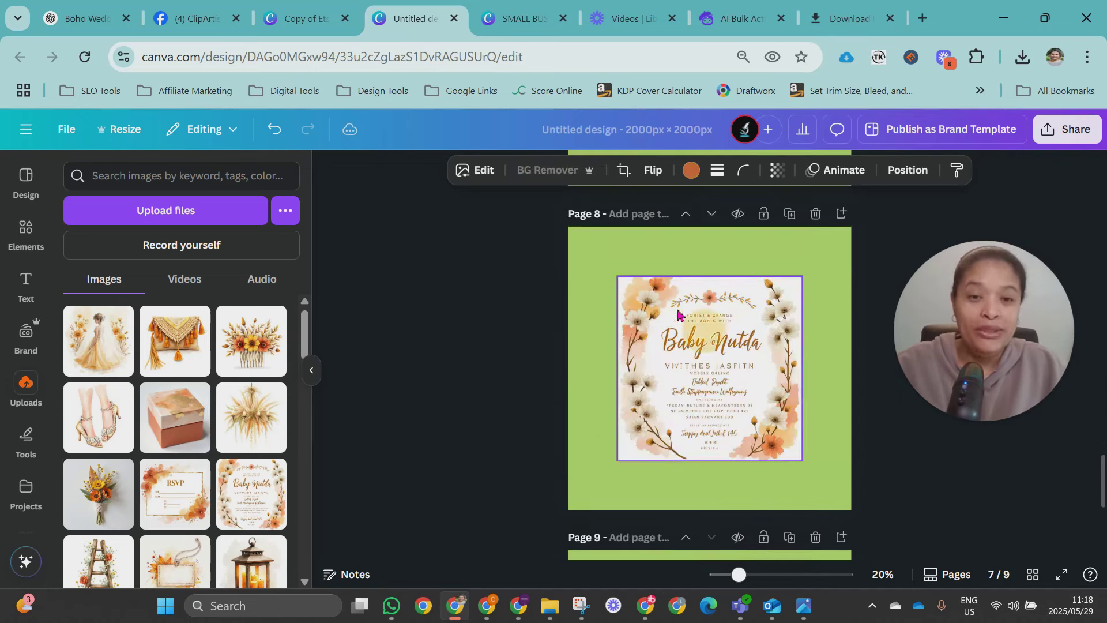
left_click(677, 314)
left_click(547, 170)
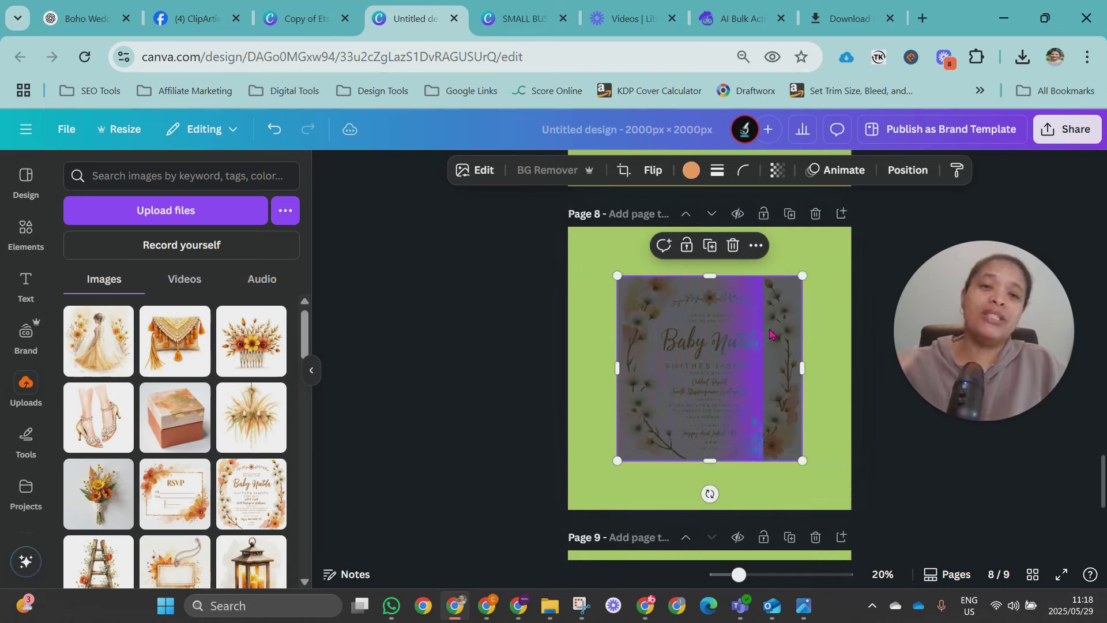
- Return to Artistly's bulk action and build it with the title "BGR Boho Wedding"
left_click(736, 12)
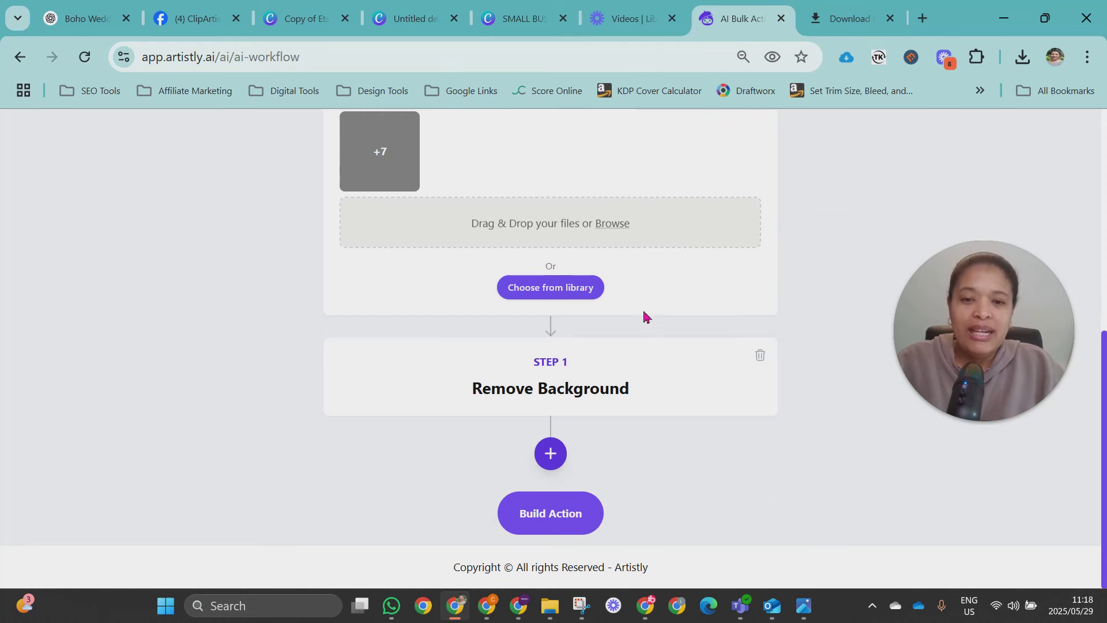
left_click_drag(534, 392, 659, 400)
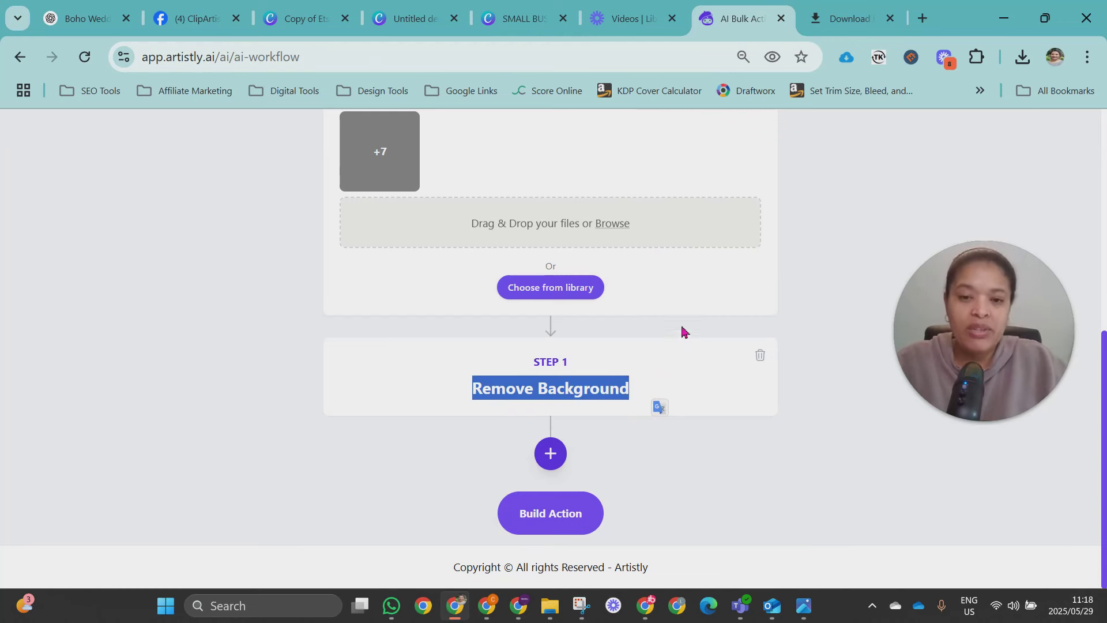
left_click(549, 395)
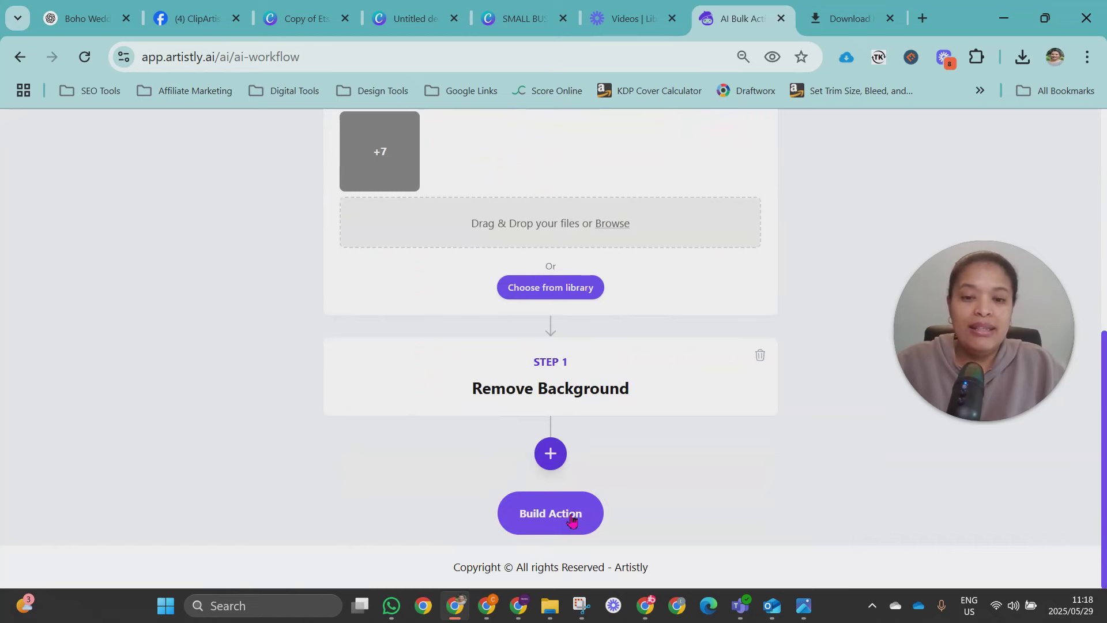
left_click(549, 516)
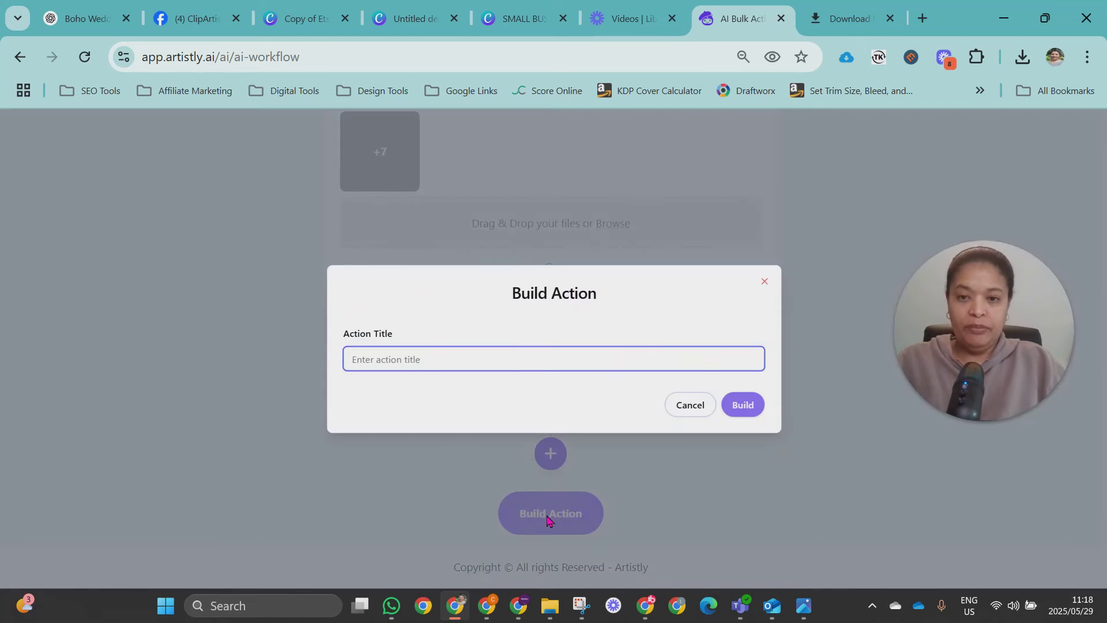
type("BGR Boho Wedding")
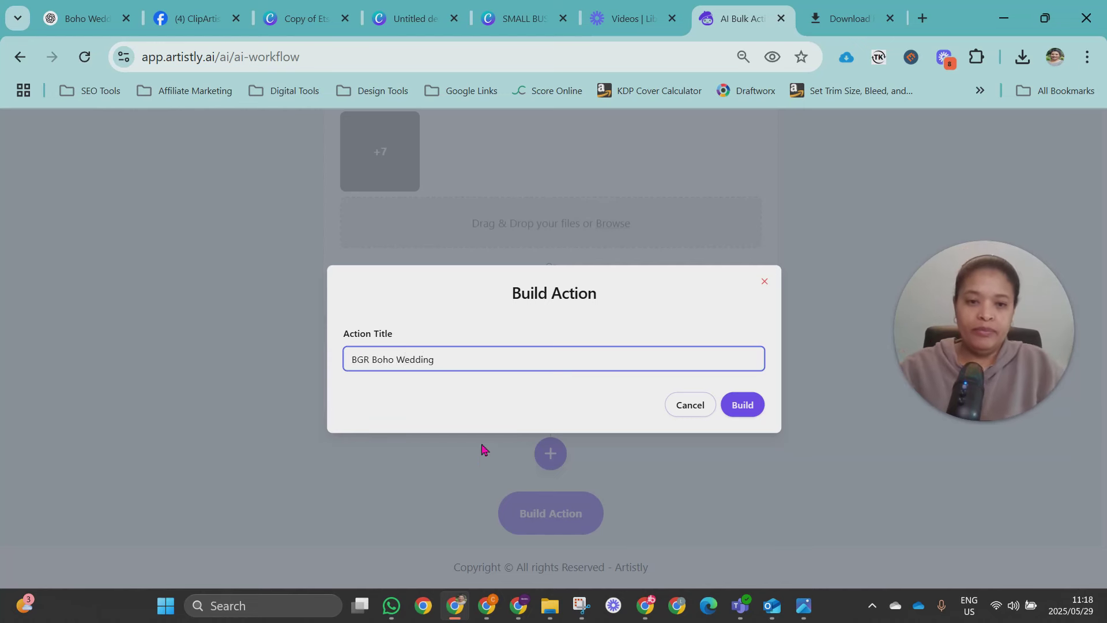
left_click(750, 402)
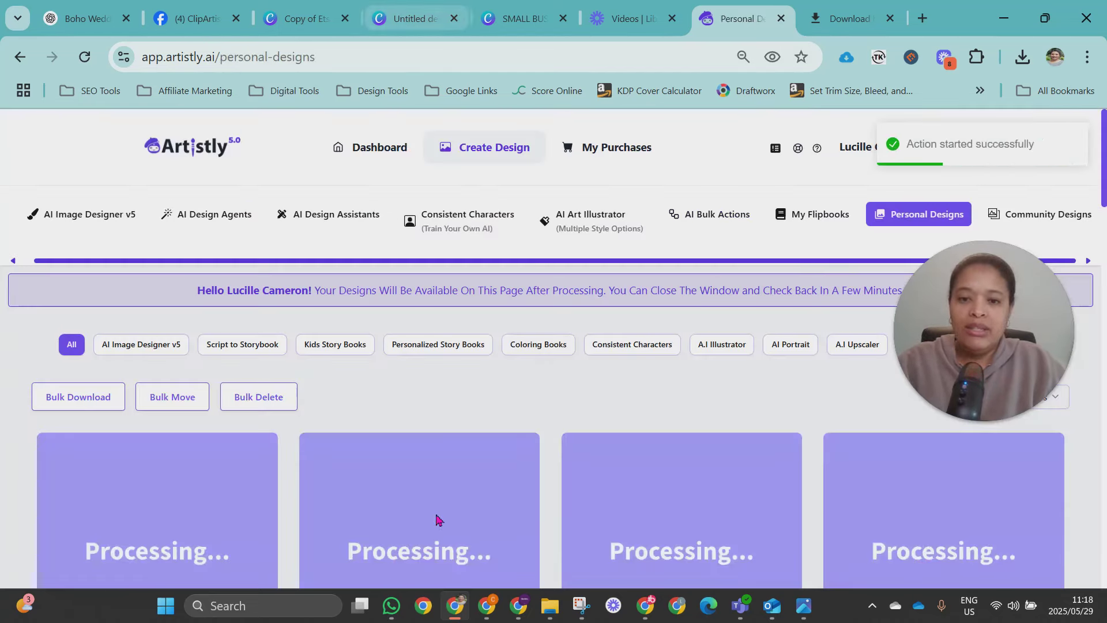
- Switch back to the Canva design and remove the background from the floral ladder image on page 9
left_click(410, 18)
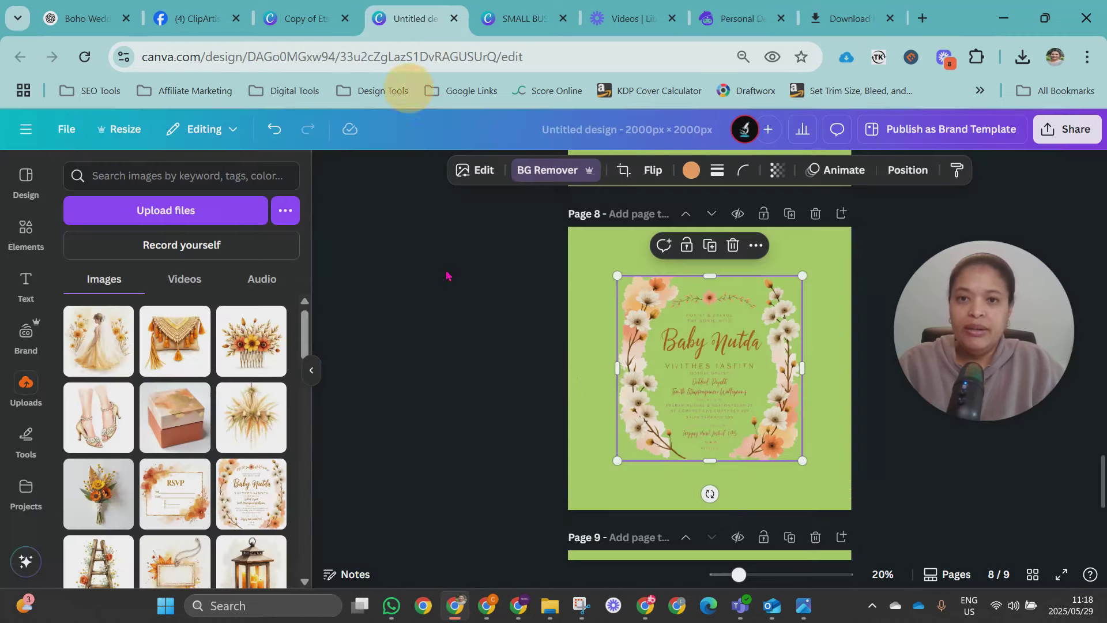
scroll(758, 456, "down", 2)
scroll(749, 403, "up", 5)
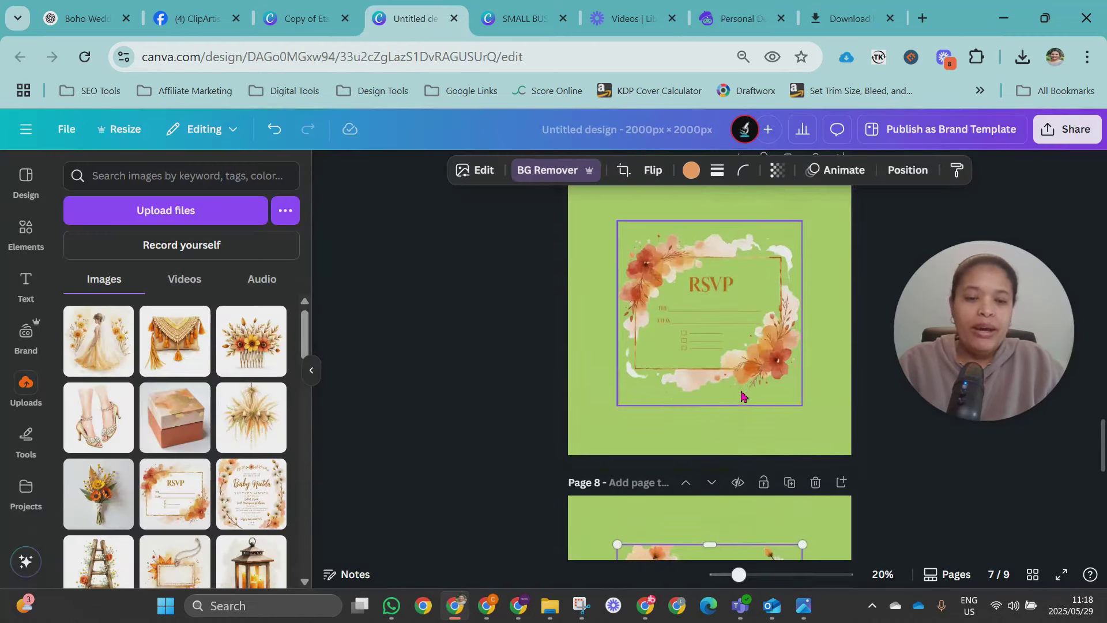
scroll(743, 397, "down", 6)
left_click(709, 461)
left_click(548, 169)
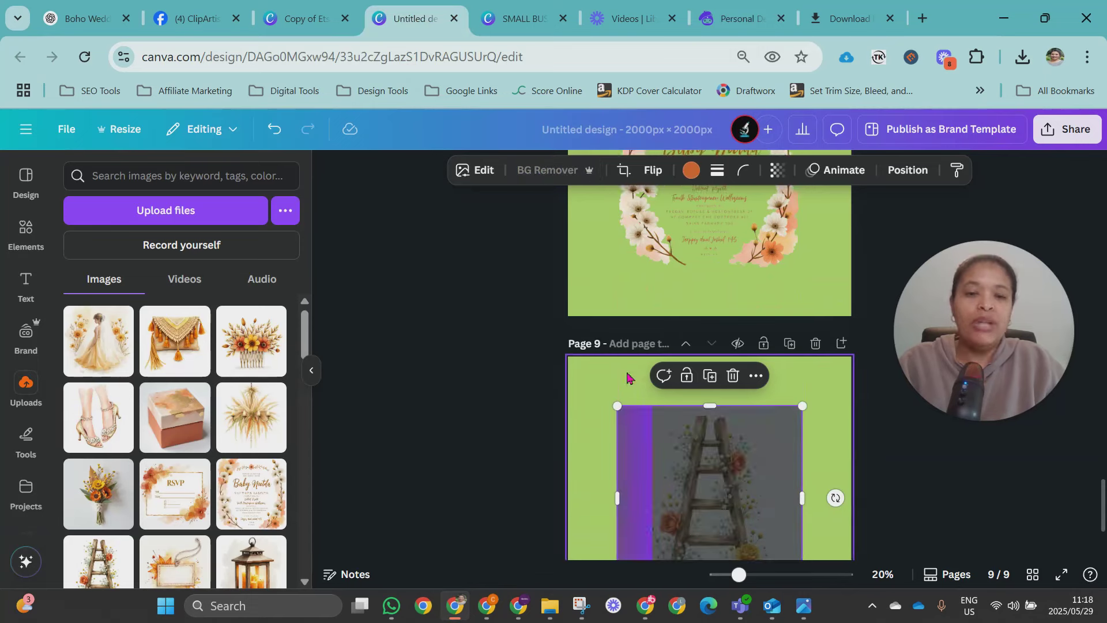
scroll(628, 378, "down", 2)
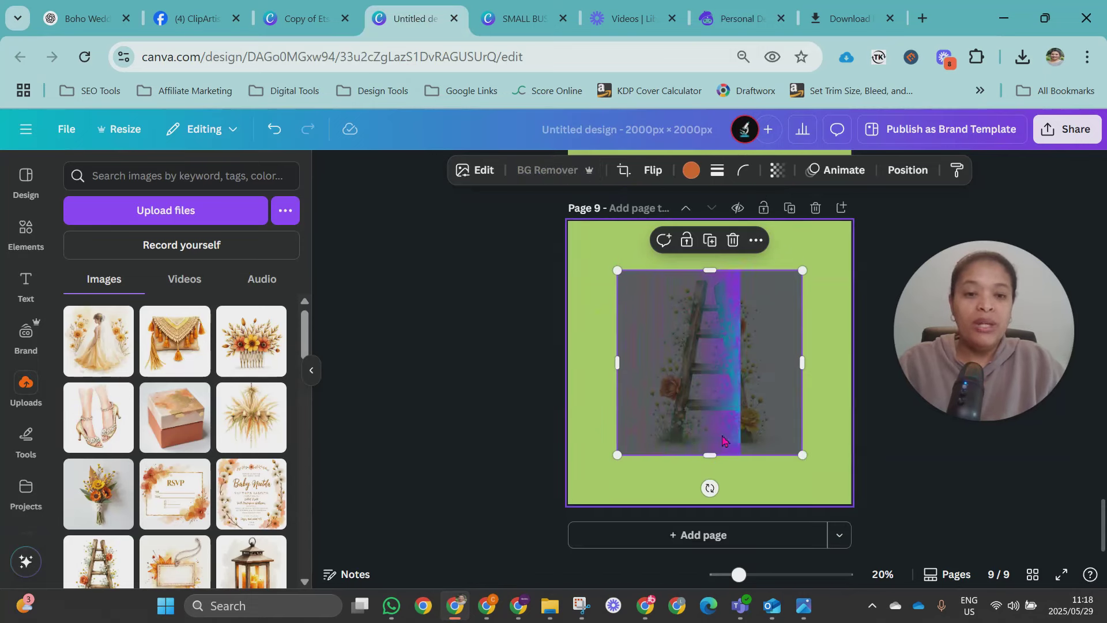
- Open page 4 from the grid overview, move the gift box aside and delete the high-heeled shoes image behind it
left_click(1030, 574)
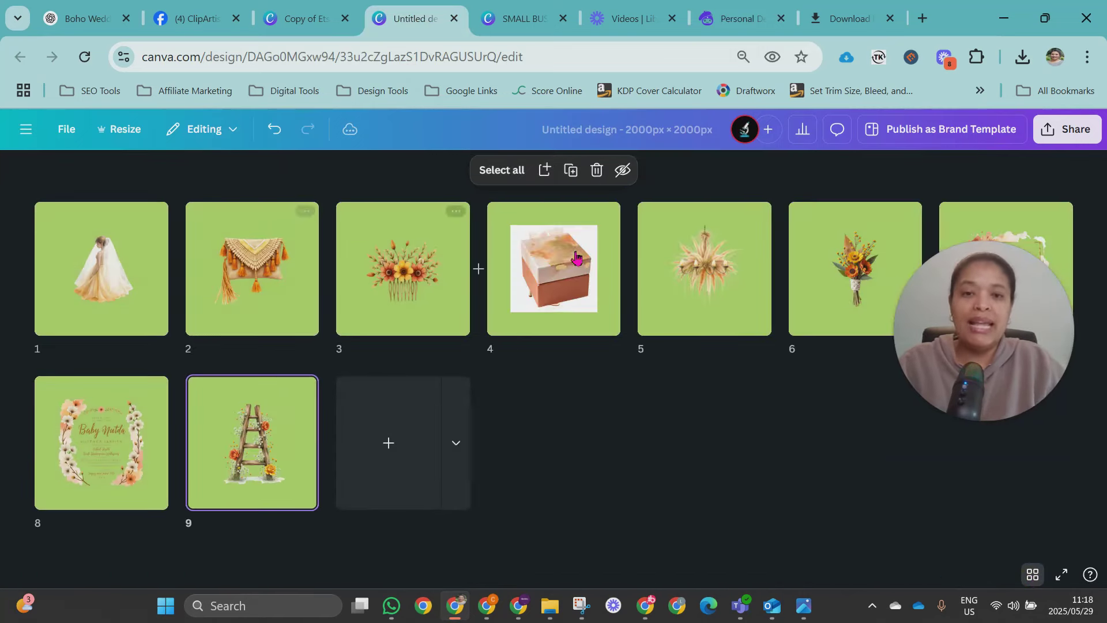
double_click(564, 268)
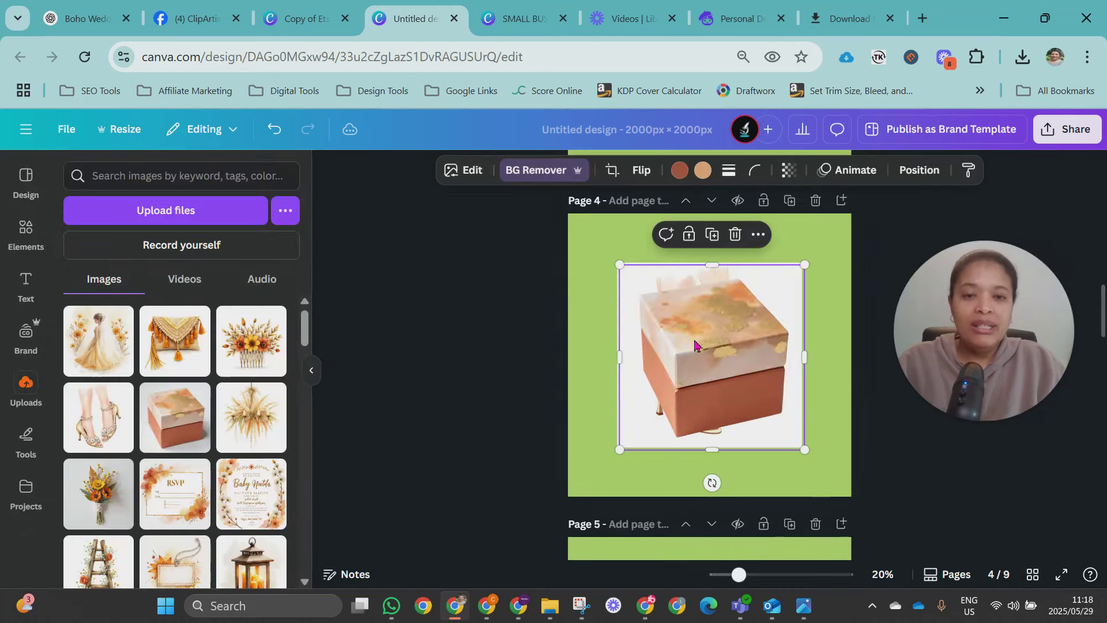
left_click_drag(679, 335, 679, 371)
left_click(636, 300)
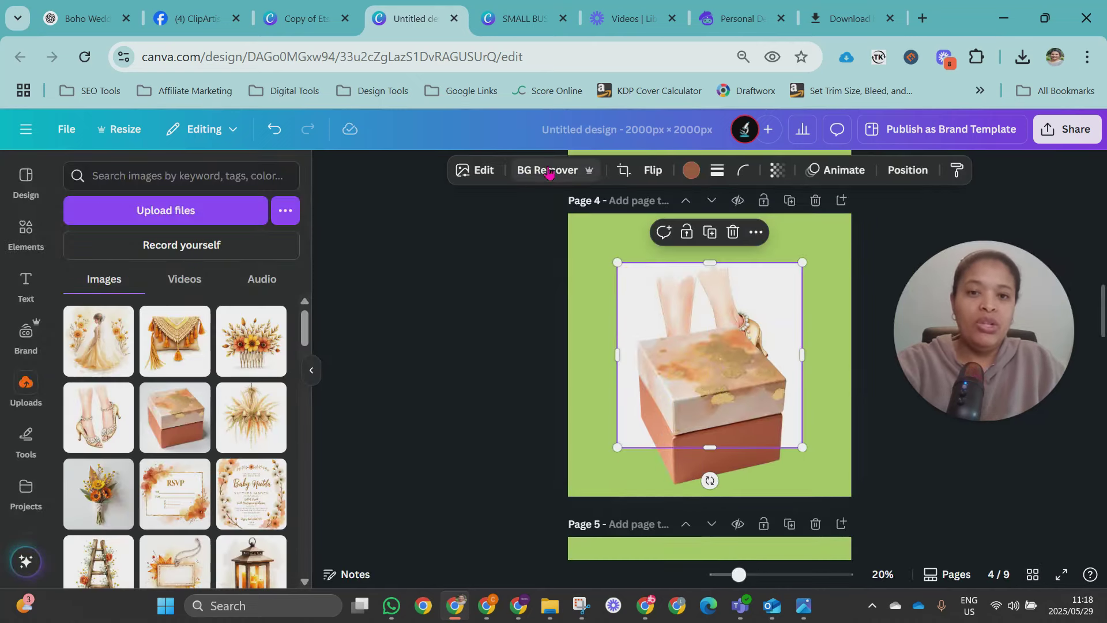
key("Delete")
- Reposition and enlarge the gift box to nearly fill page 4, and return to the grid overview of all pages
left_click(672, 358)
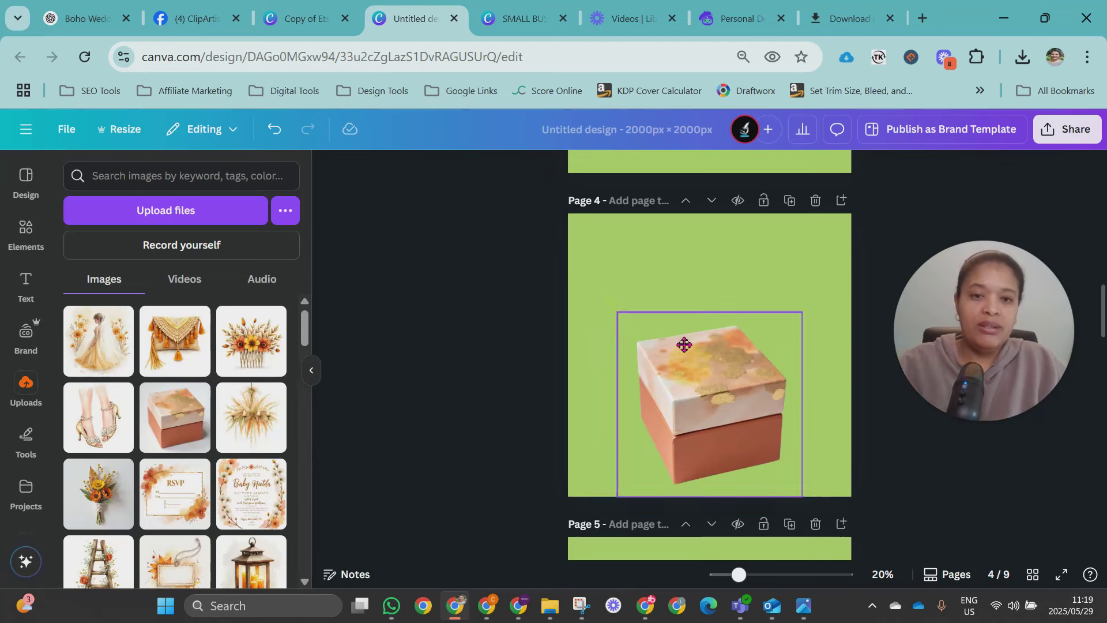
left_click_drag(692, 383, 692, 326)
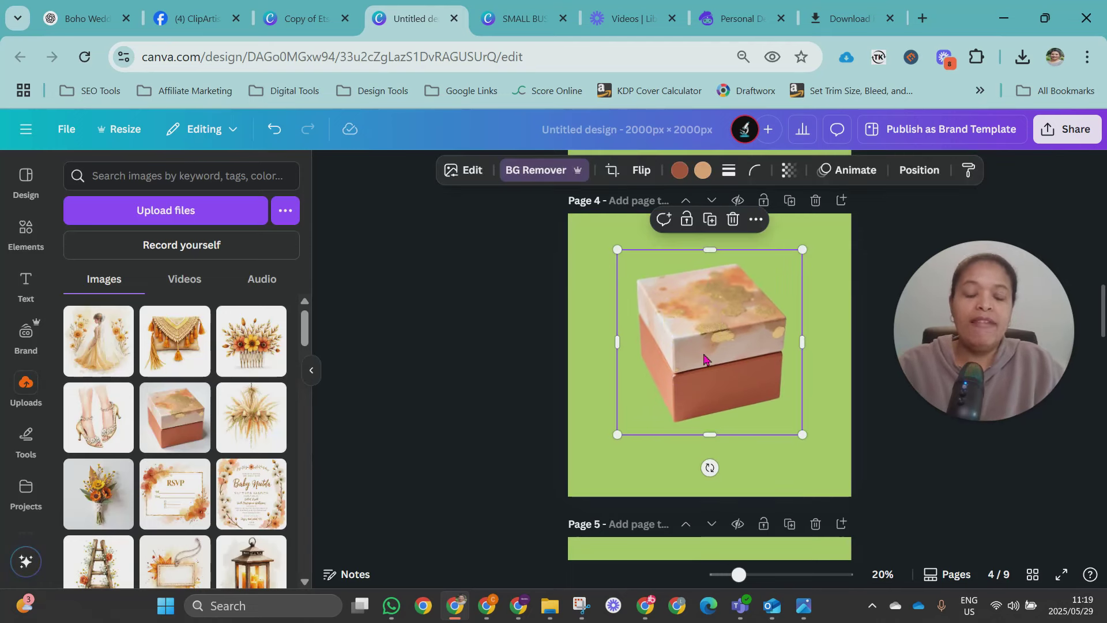
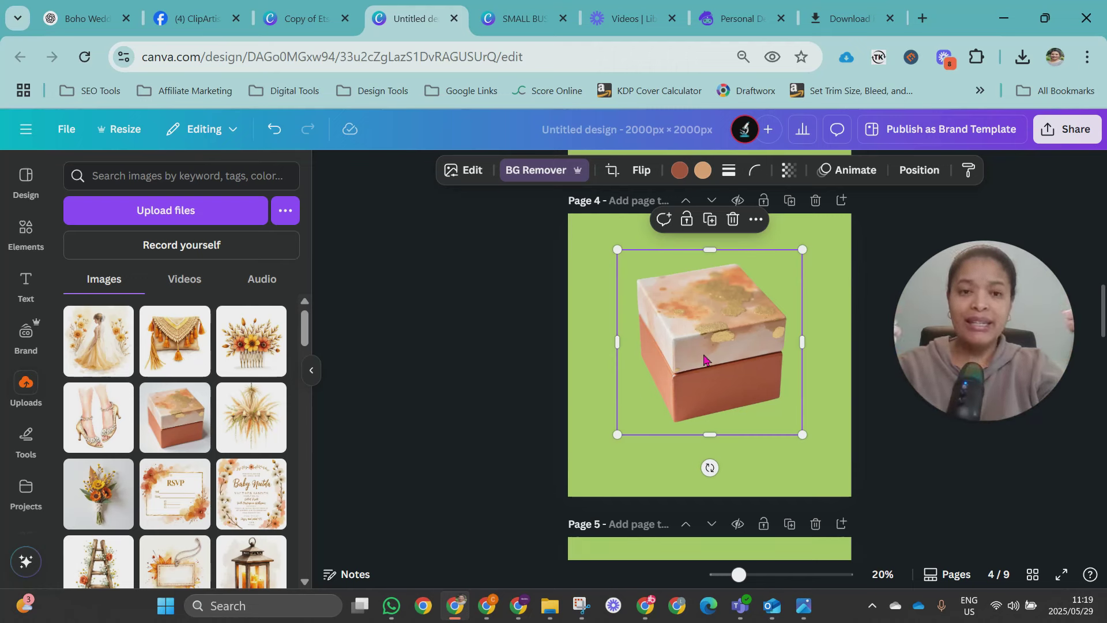
left_click_drag(714, 334, 713, 353)
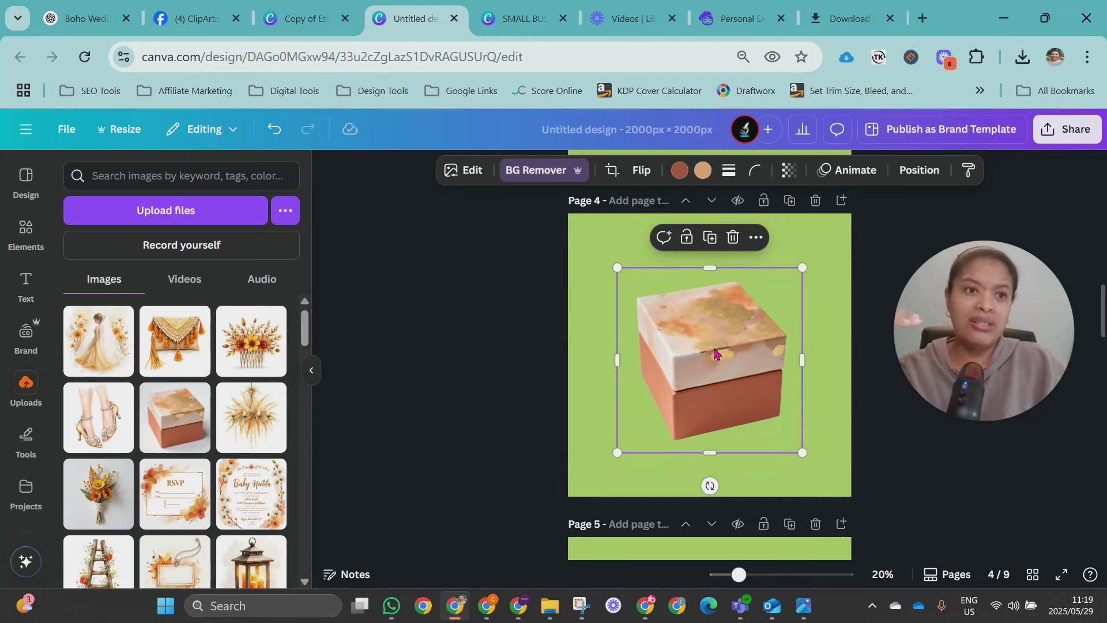
left_click_drag(714, 353, 694, 318)
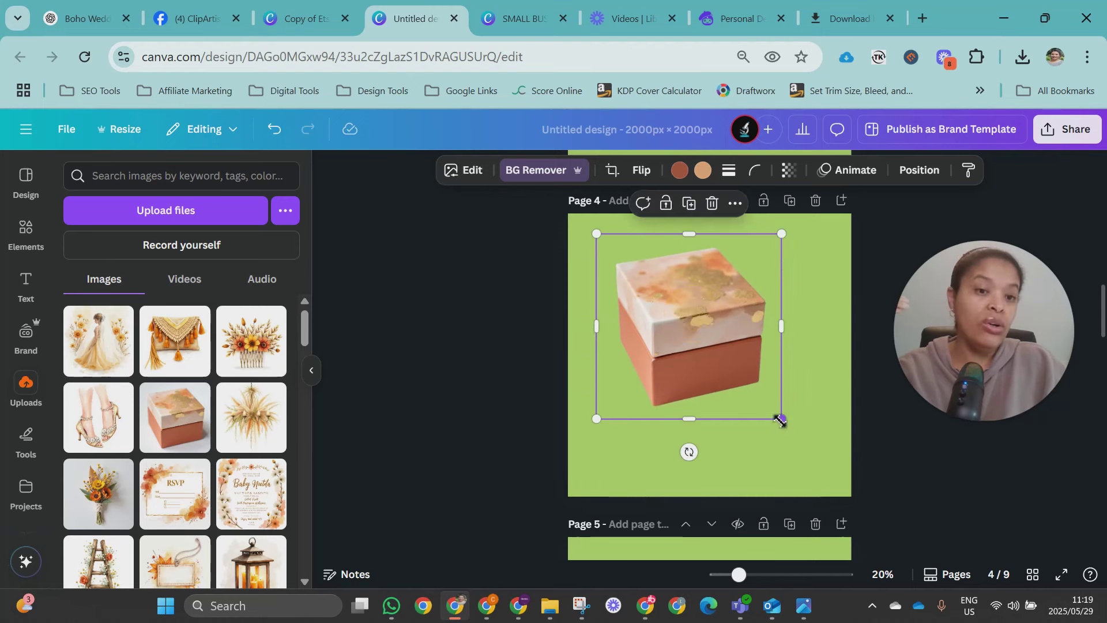
left_click_drag(783, 419, 833, 481)
left_click(1033, 574)
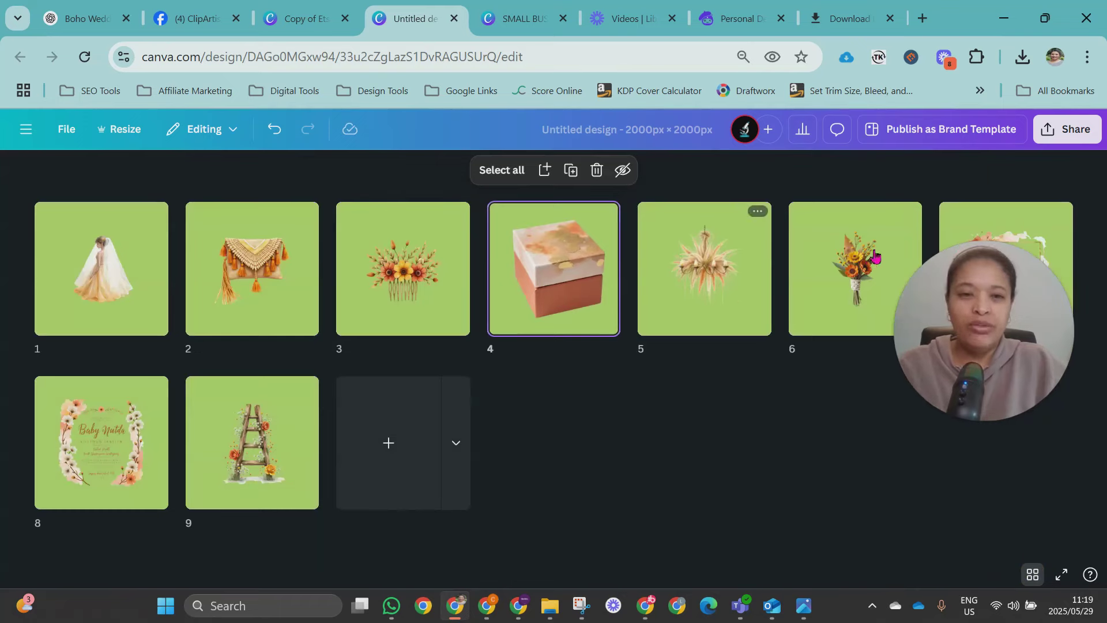
left_click(117, 268)
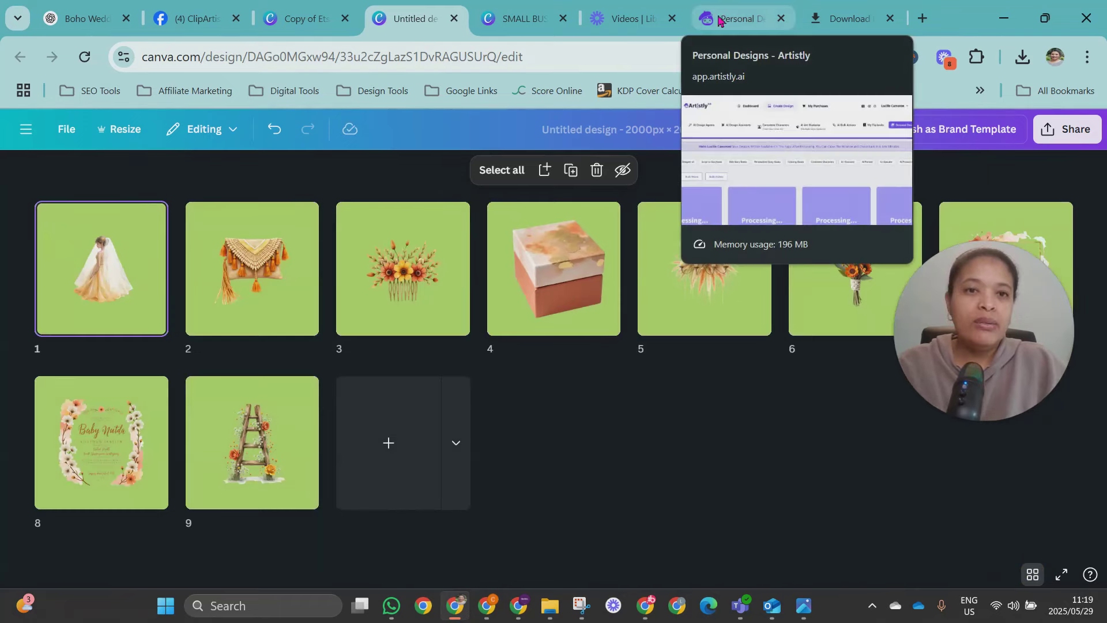
- Switch to Artistly's personal designs and examine the style details of the processed chair with the yellow bow
left_click(719, 21)
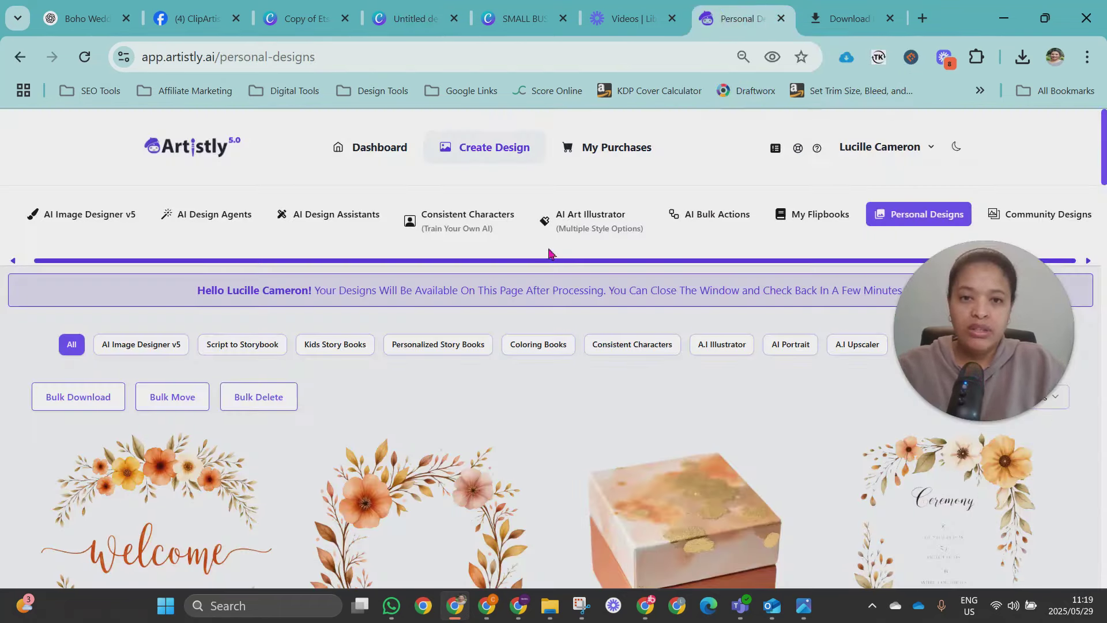
scroll(228, 421, "down", 15)
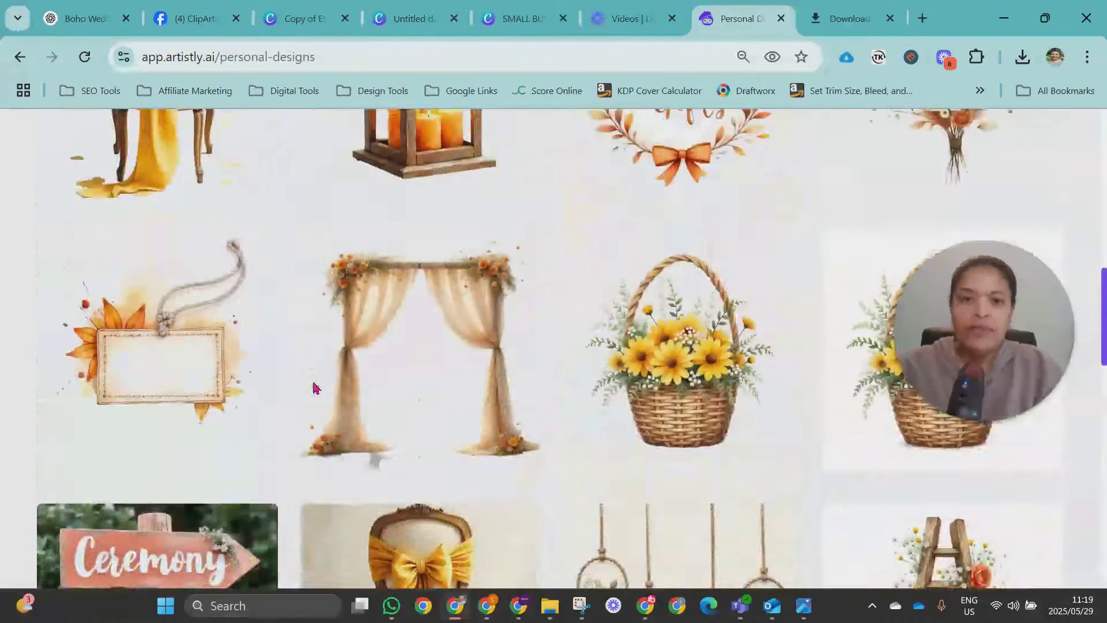
scroll(316, 387, "up", 3)
mouse_move(163, 277)
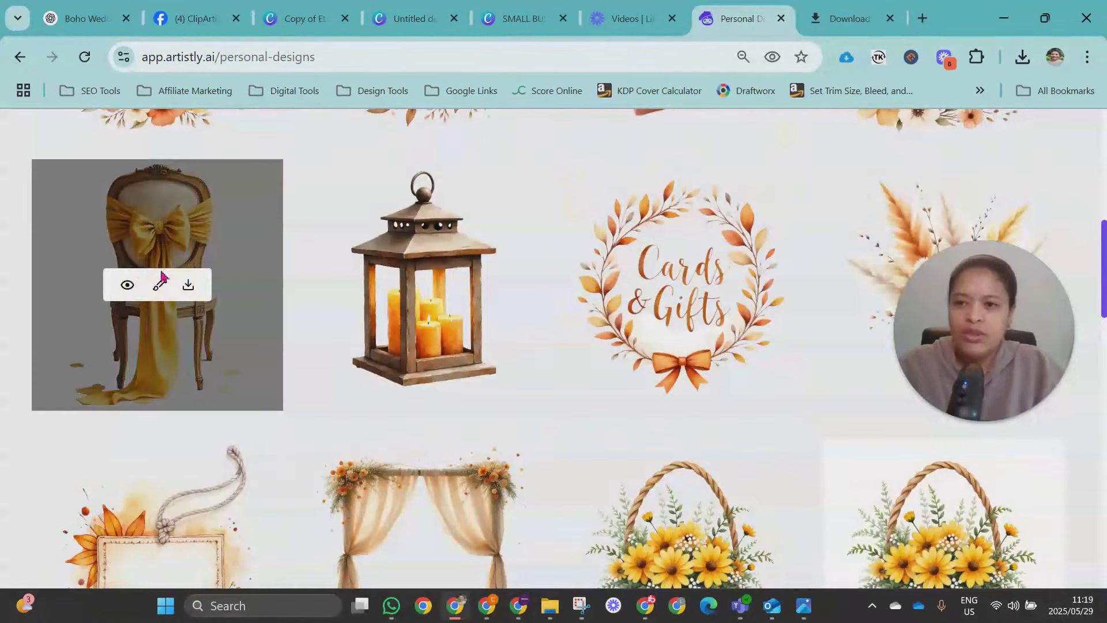
left_click(124, 285)
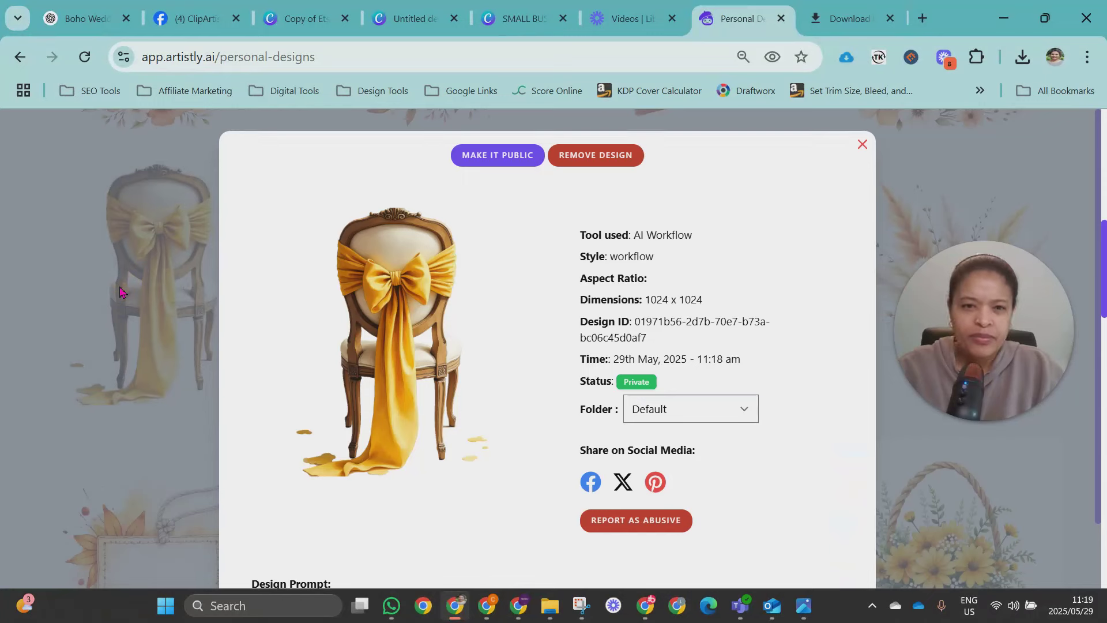
left_click_drag(583, 257, 654, 260)
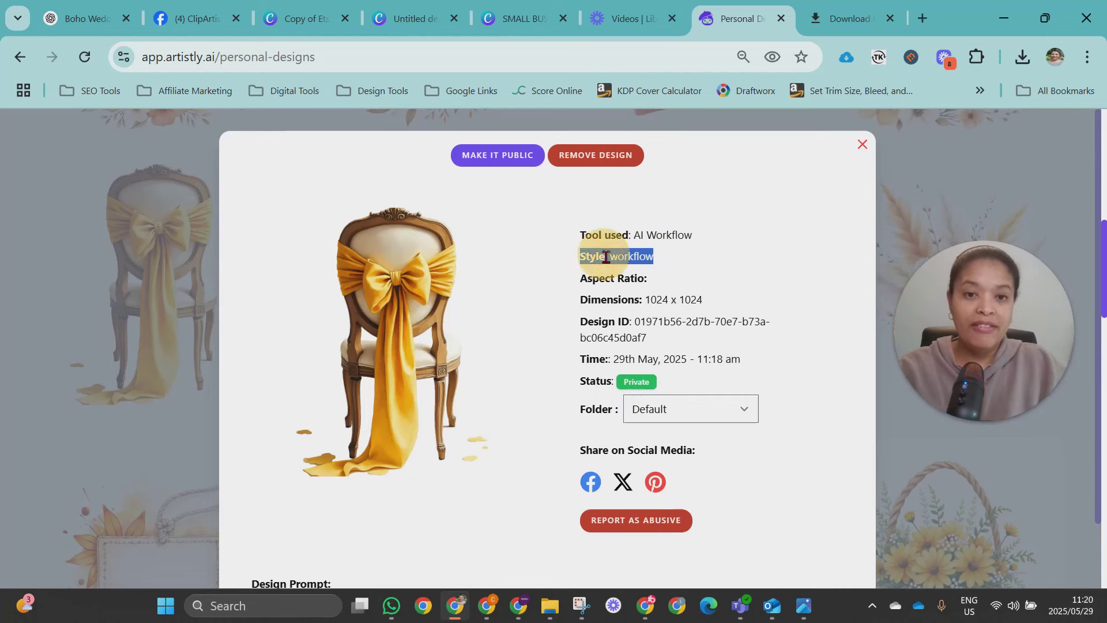
left_click(686, 285)
left_click_drag(660, 256, 581, 257)
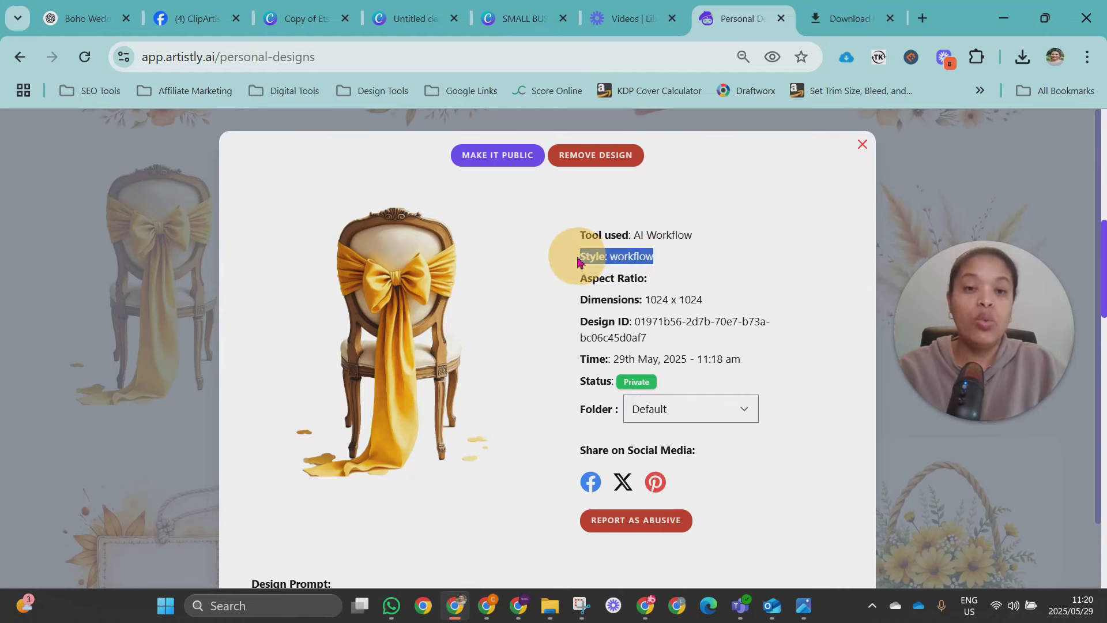
left_click(862, 144)
- Start a bulk download of the personal designs and select the first two rows of background-free images
scroll(355, 277, "up", 2)
scroll(356, 277, "up", 5)
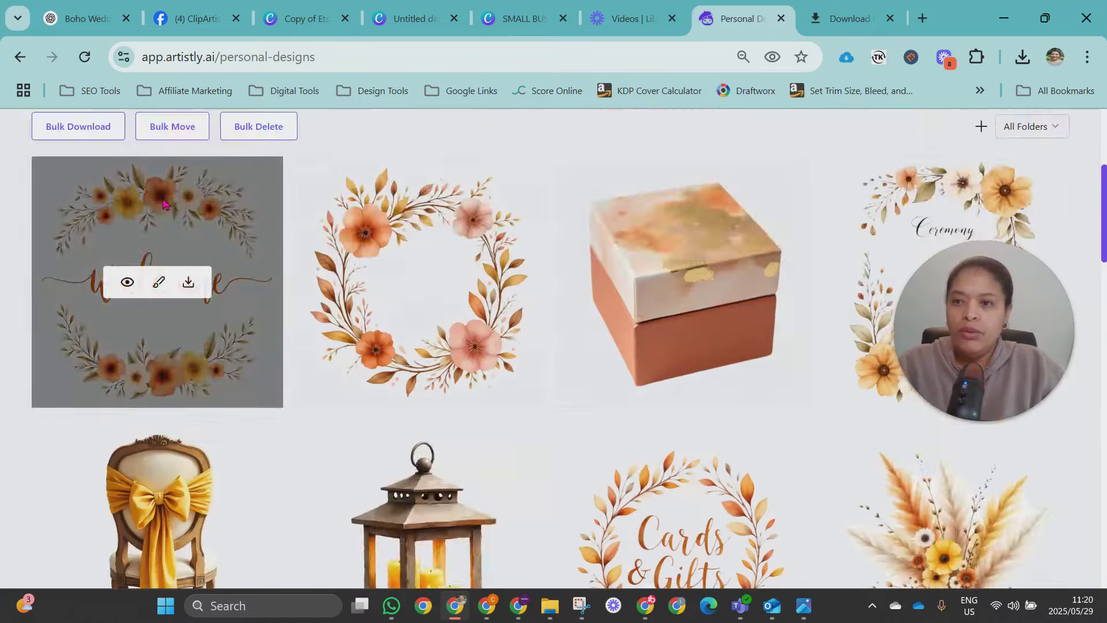
left_click(79, 306)
scroll(143, 320, "down", 2)
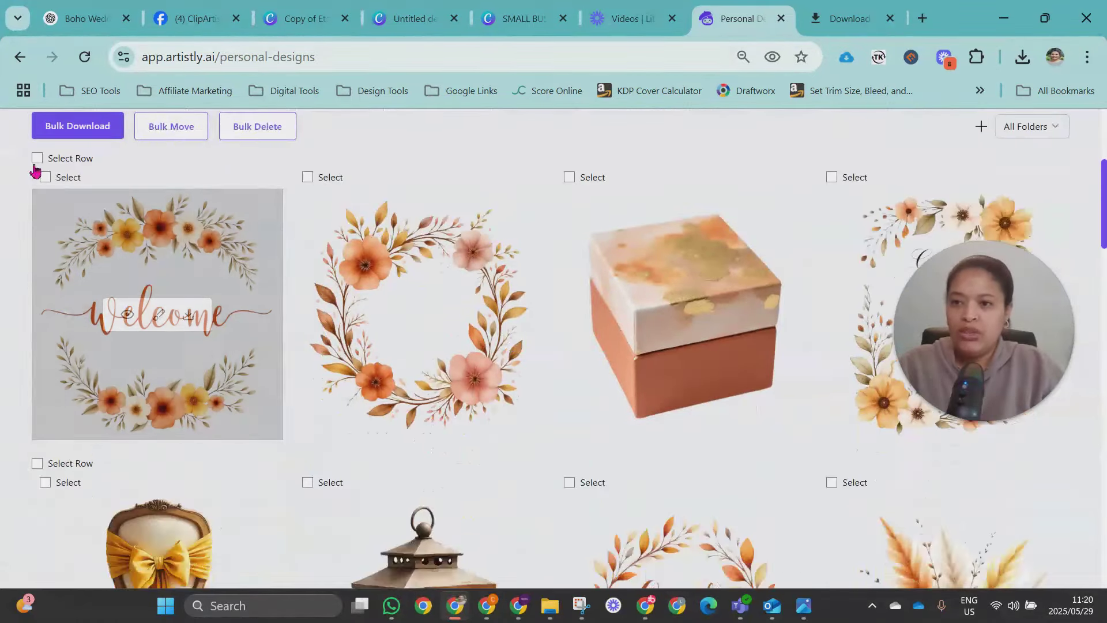
left_click(37, 158)
scroll(71, 295, "down", 3)
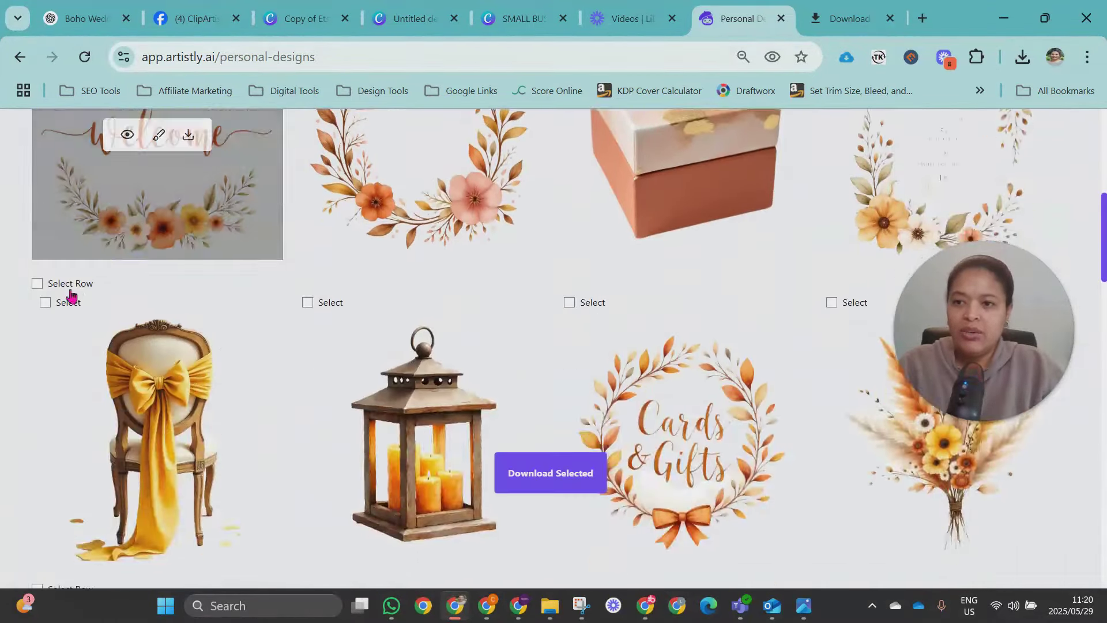
left_click(37, 283)
scroll(87, 346, "down", 5)
scroll(79, 413, "down", 1)
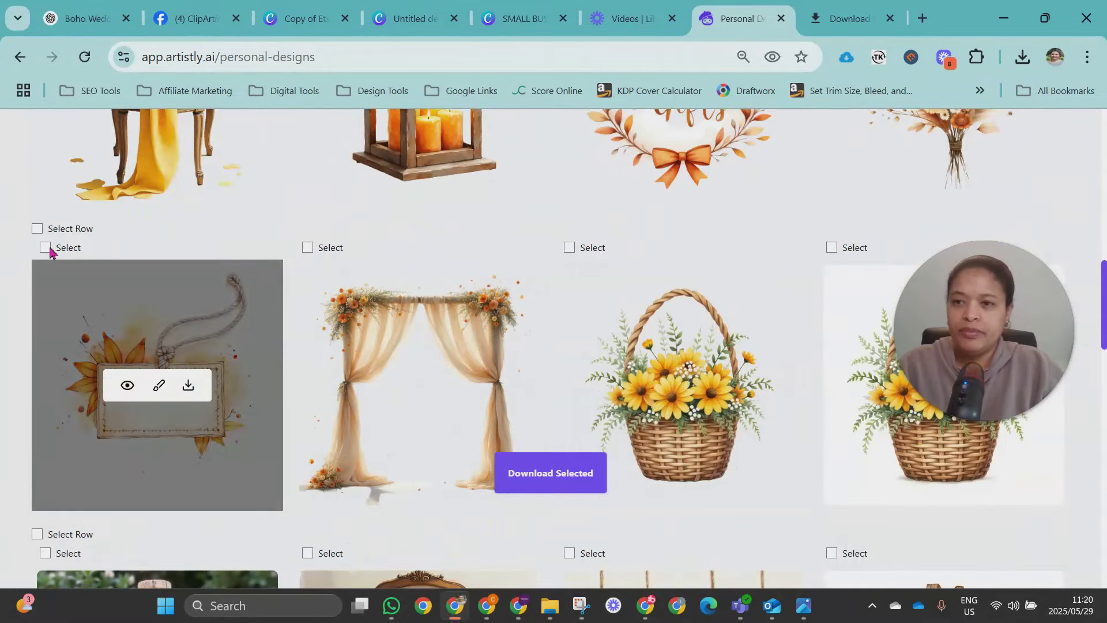
- Add the blank tag, the draped arch and the background-free flower basket to the selection, and download the selected designs as a ZIP
left_click(46, 247)
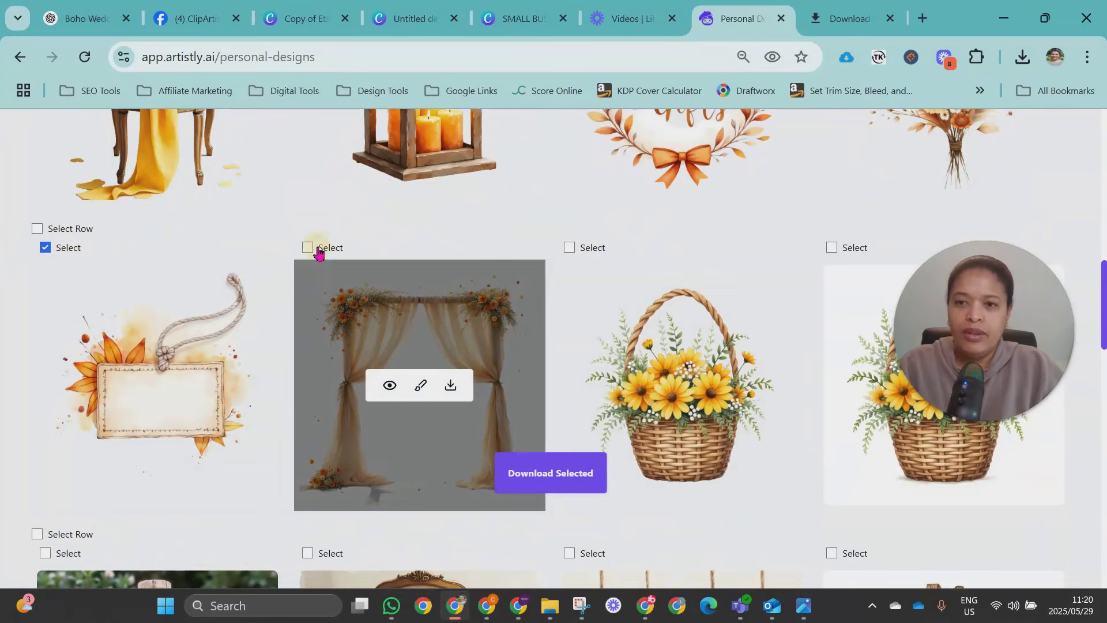
left_click(308, 248)
left_click(569, 248)
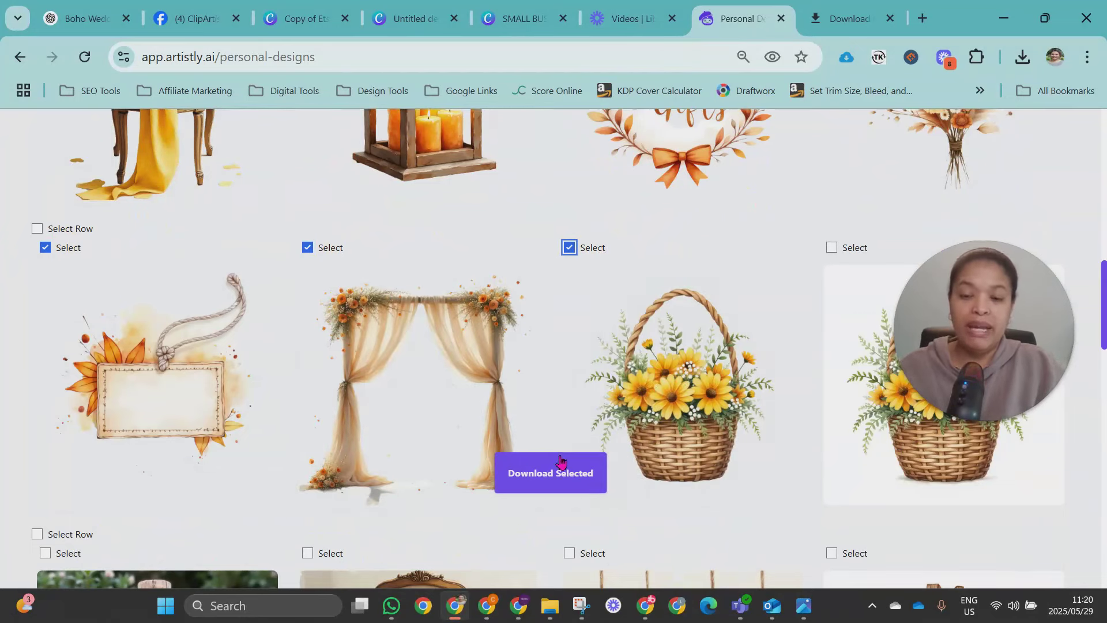
left_click(549, 474)
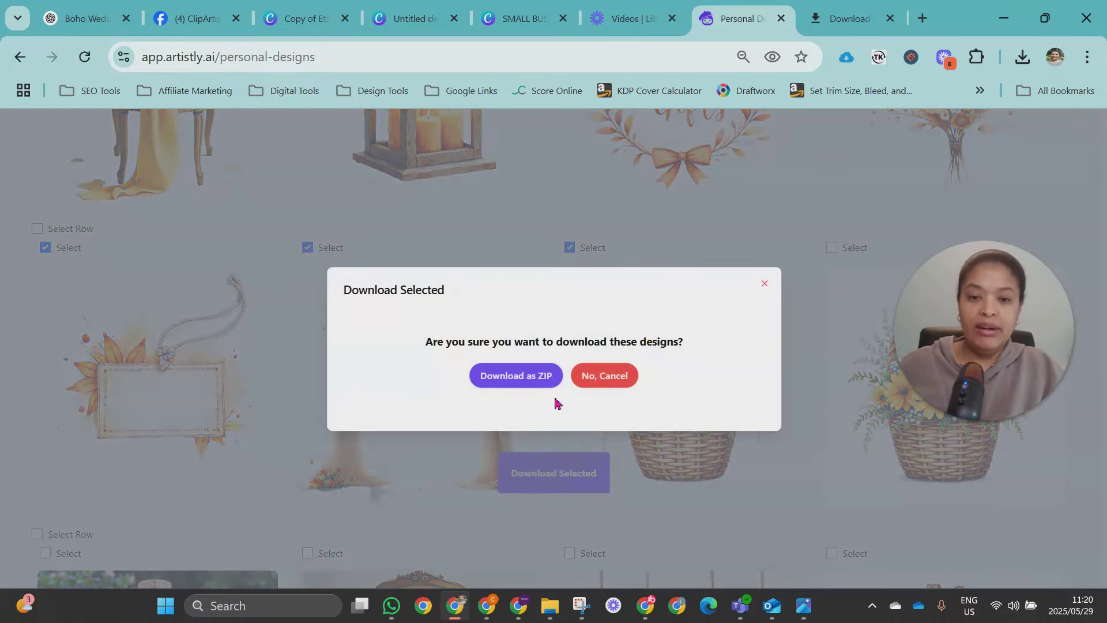
left_click(537, 375)
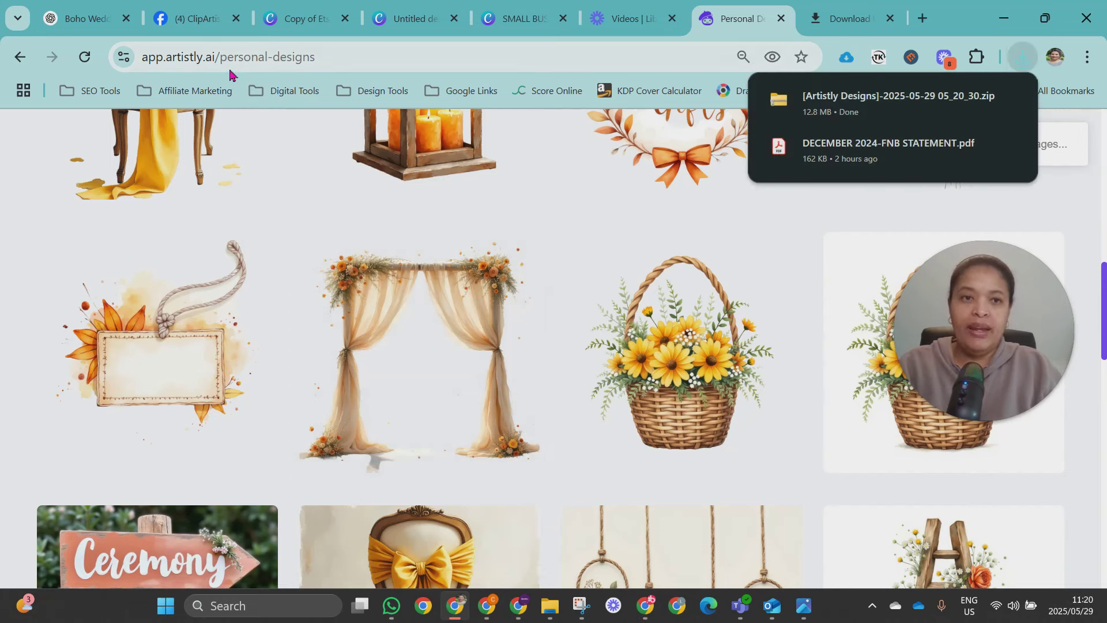
- Open the downloaded Artistly Designs ZIP, extract all its files to the default folder in Downloads and put the file windows away
mouse_move(997, 98)
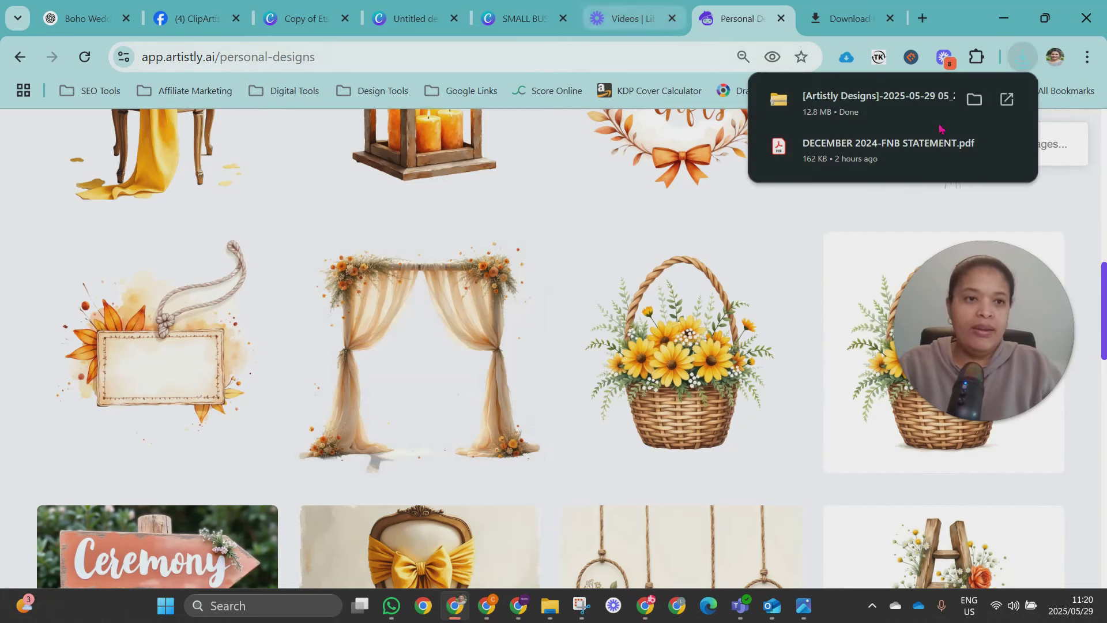
left_click(1007, 101)
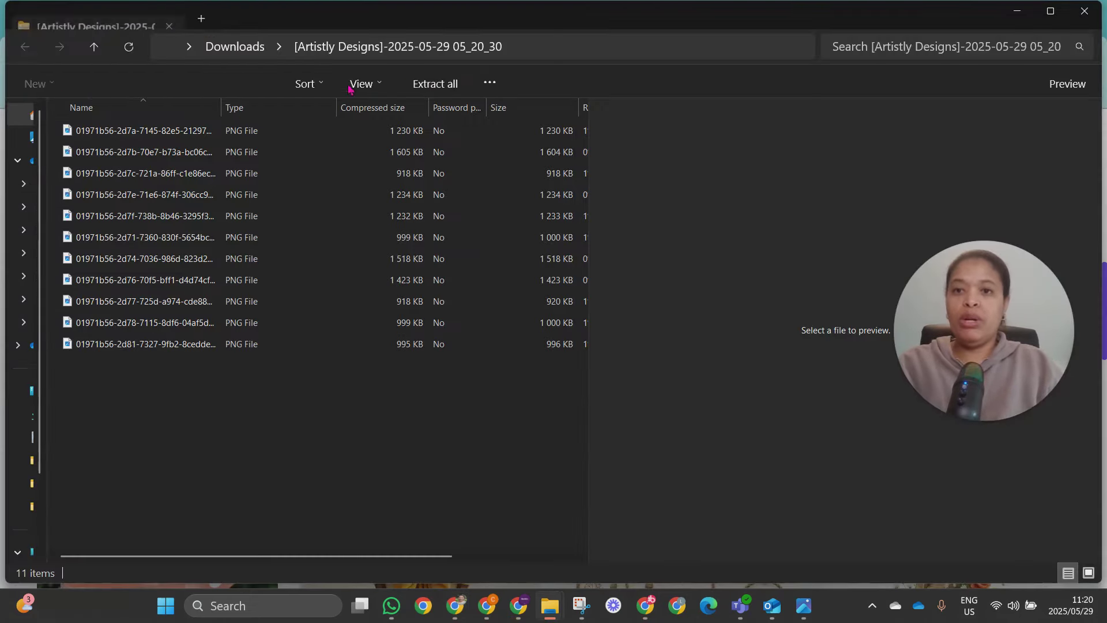
left_click(466, 85)
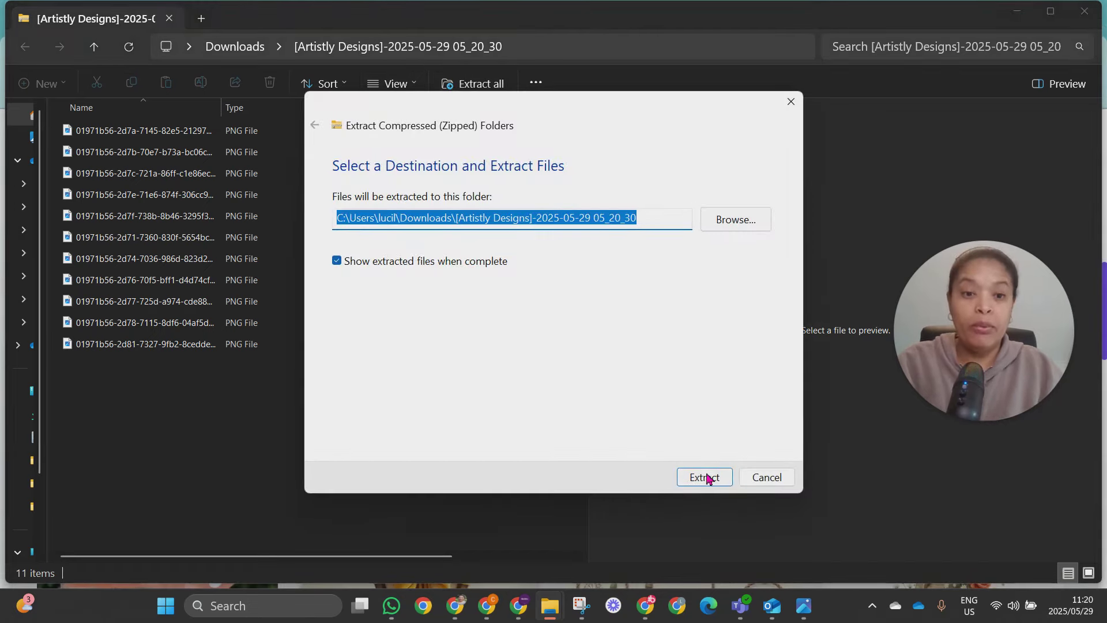
left_click(704, 477)
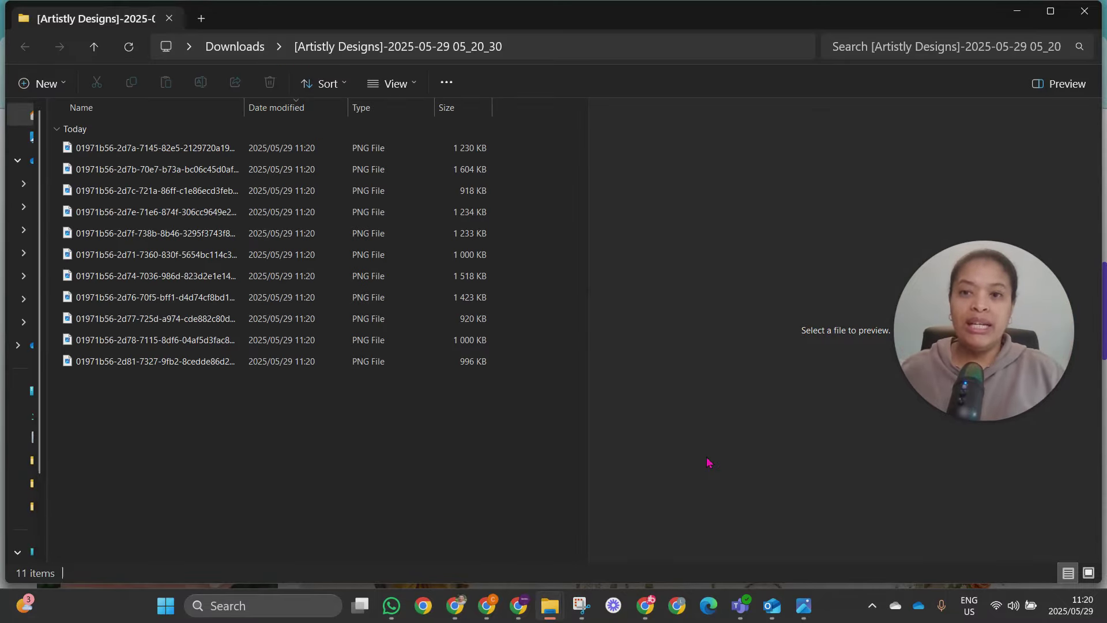
left_click(1017, 10)
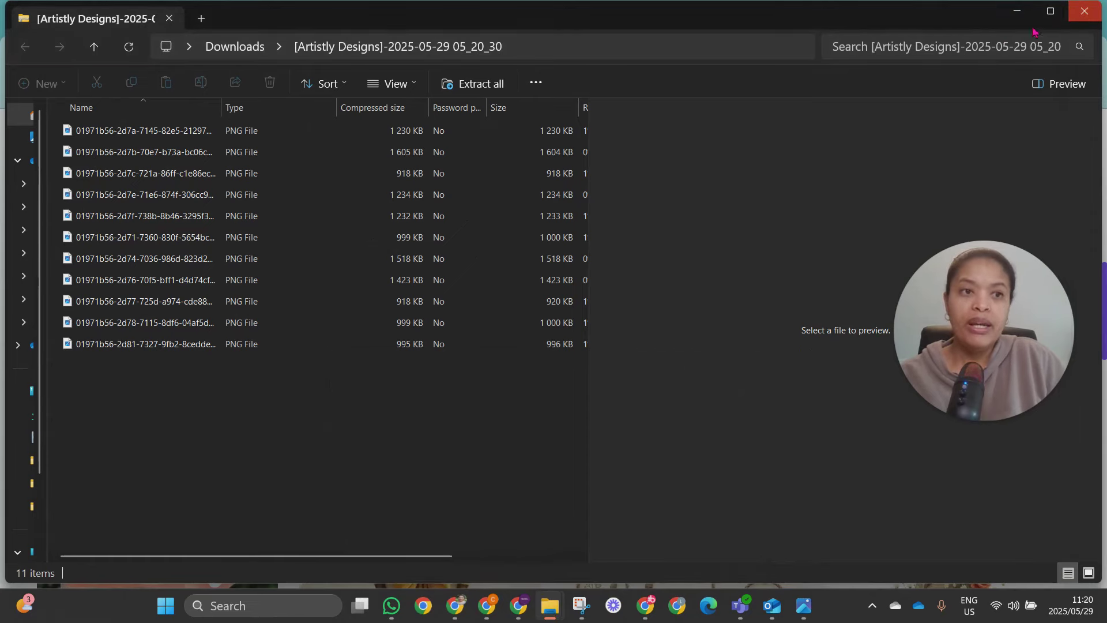
left_click(1083, 13)
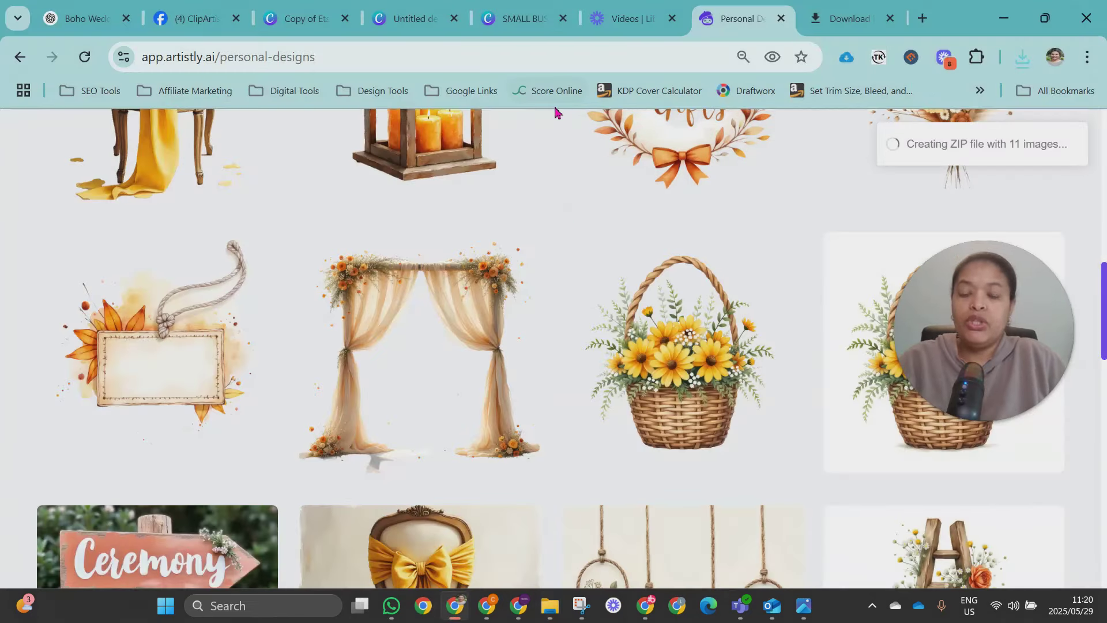
left_click(418, 19)
left_click(360, 469)
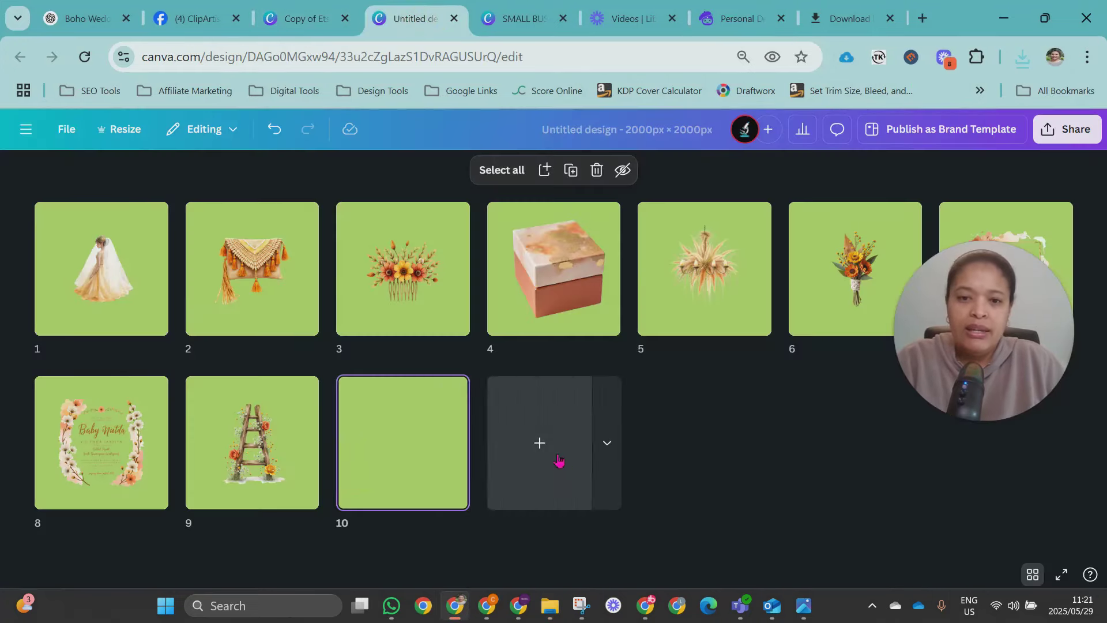
double_click(452, 439)
left_click(96, 213)
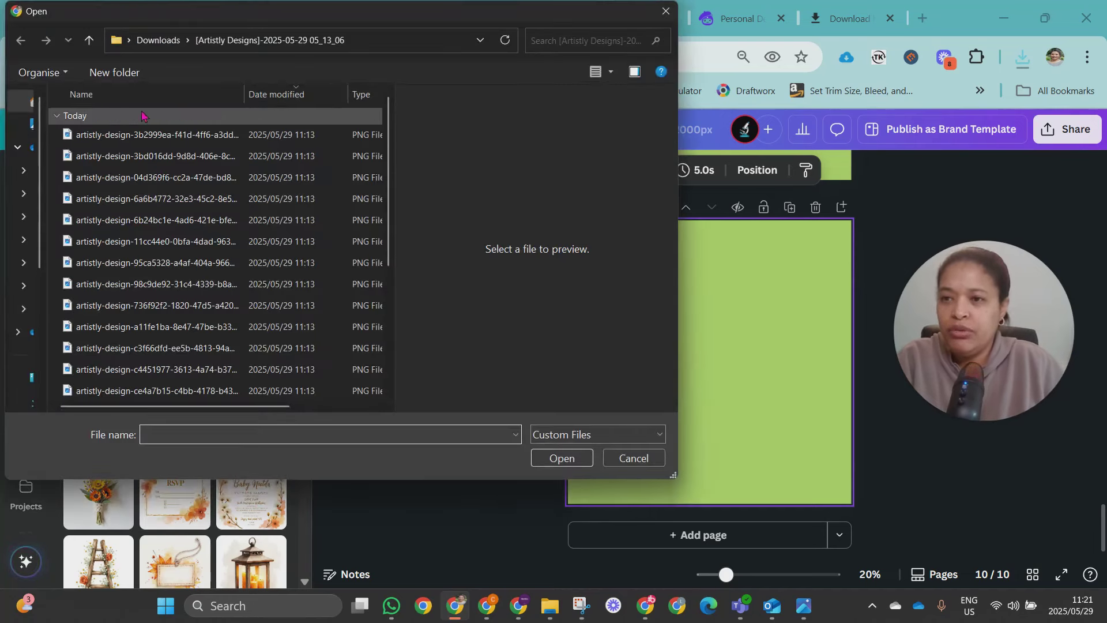
left_click(158, 39)
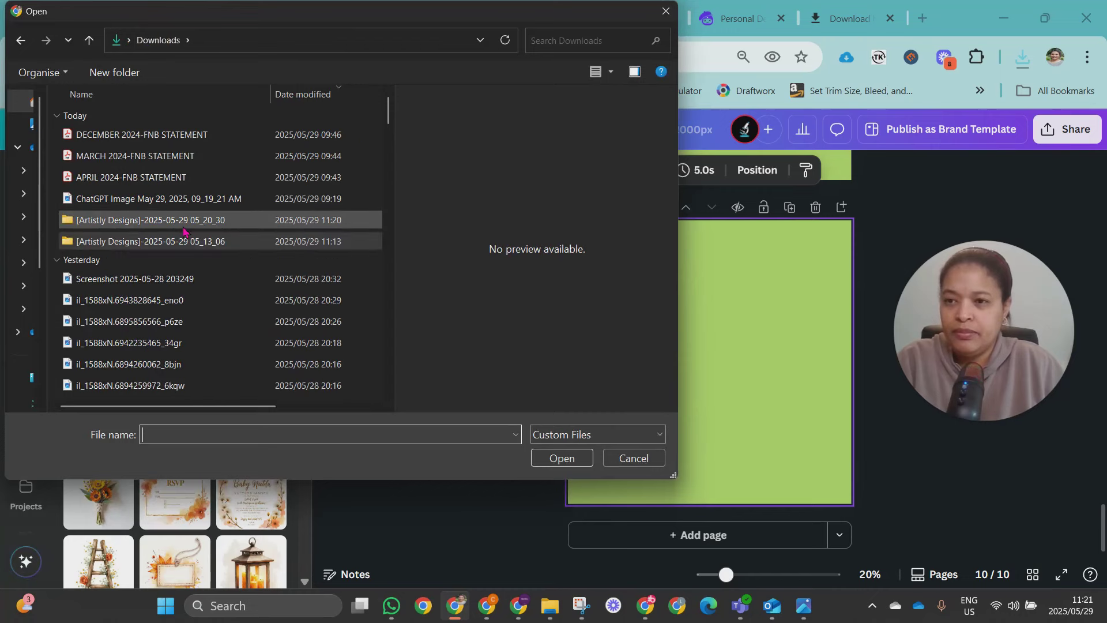
double_click(183, 228)
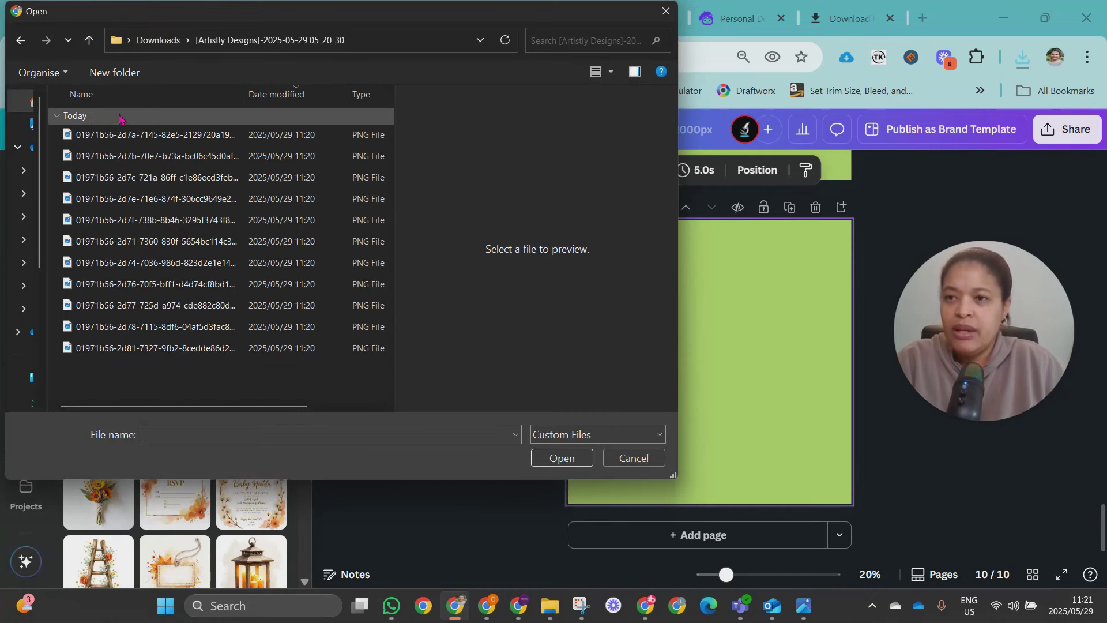
- Preview the extracted PNG files one by one to check their transparent backgrounds, and close the file chooser without uploading
left_click(118, 134)
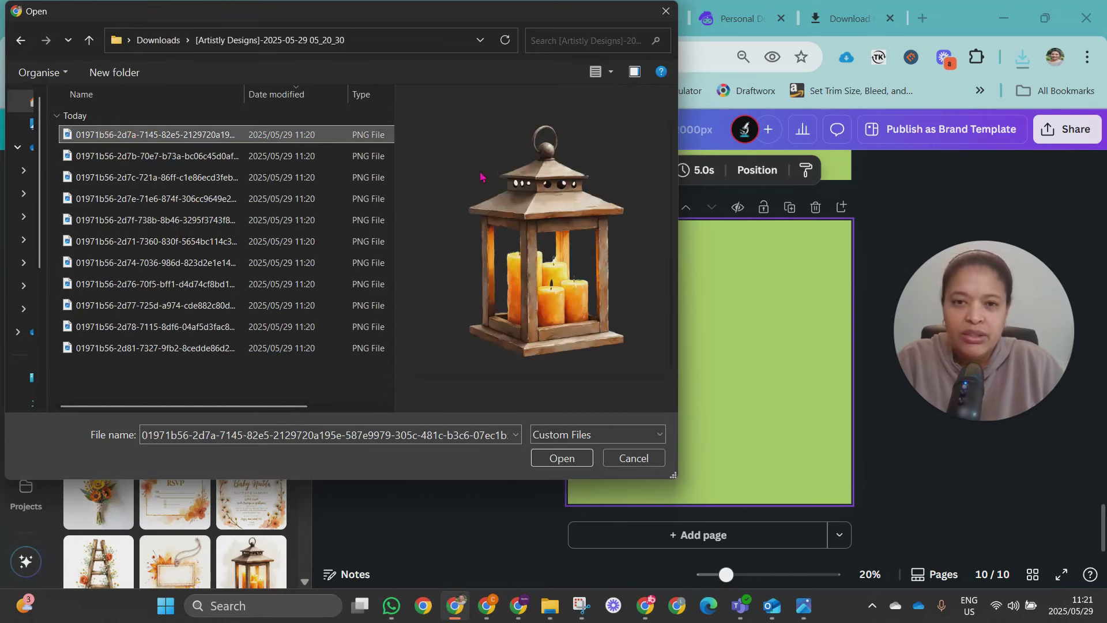
left_click(207, 156)
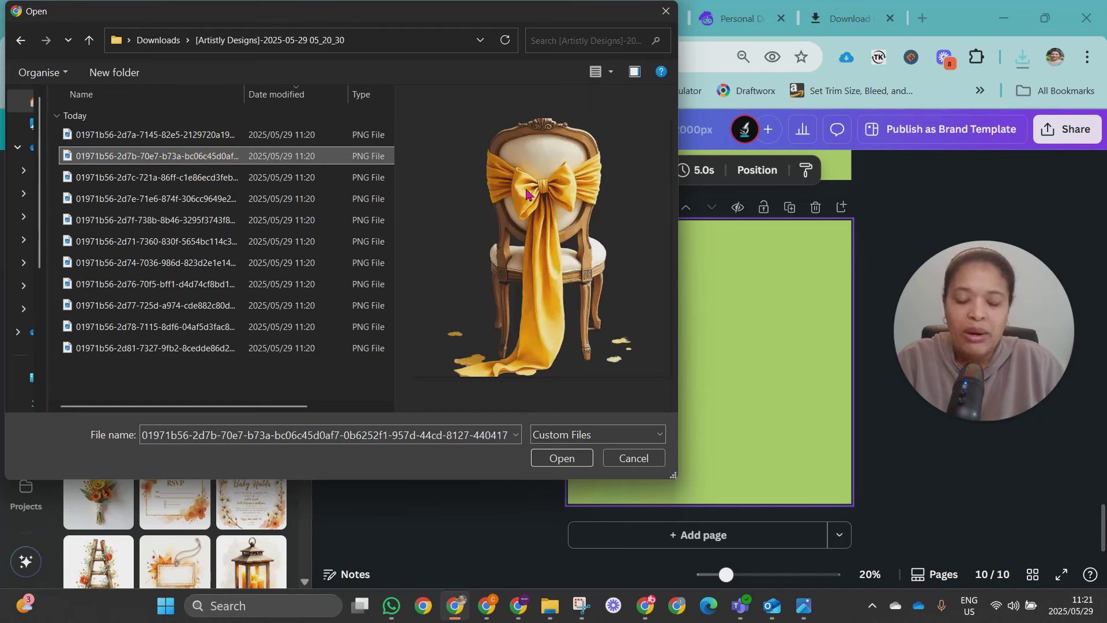
left_click(147, 176)
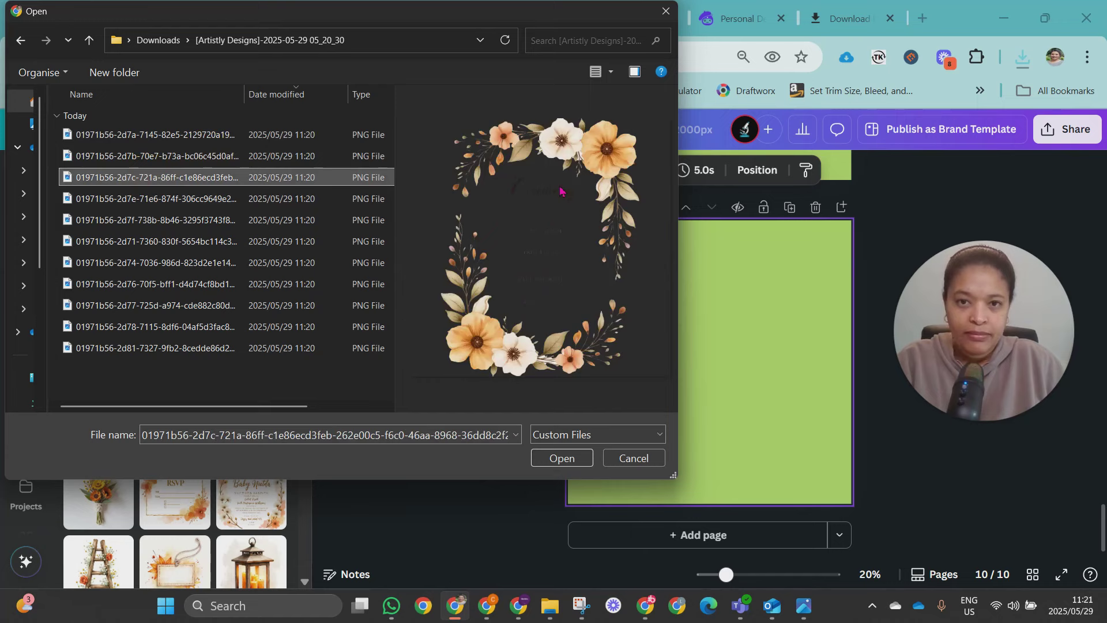
left_click(229, 201)
left_click(219, 220)
left_click(186, 245)
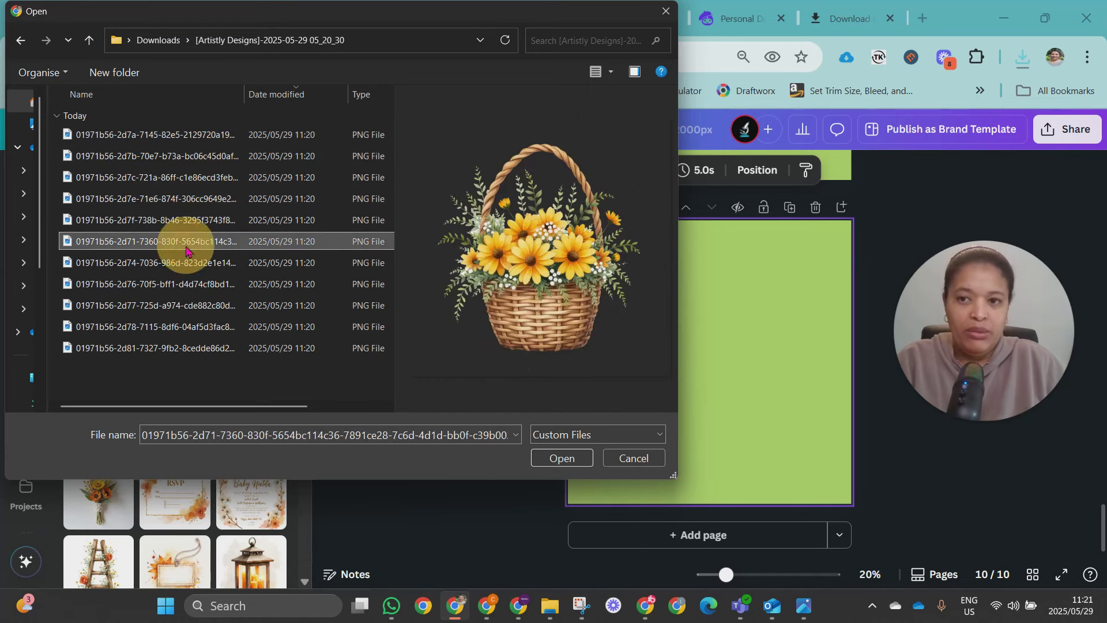
left_click(176, 264)
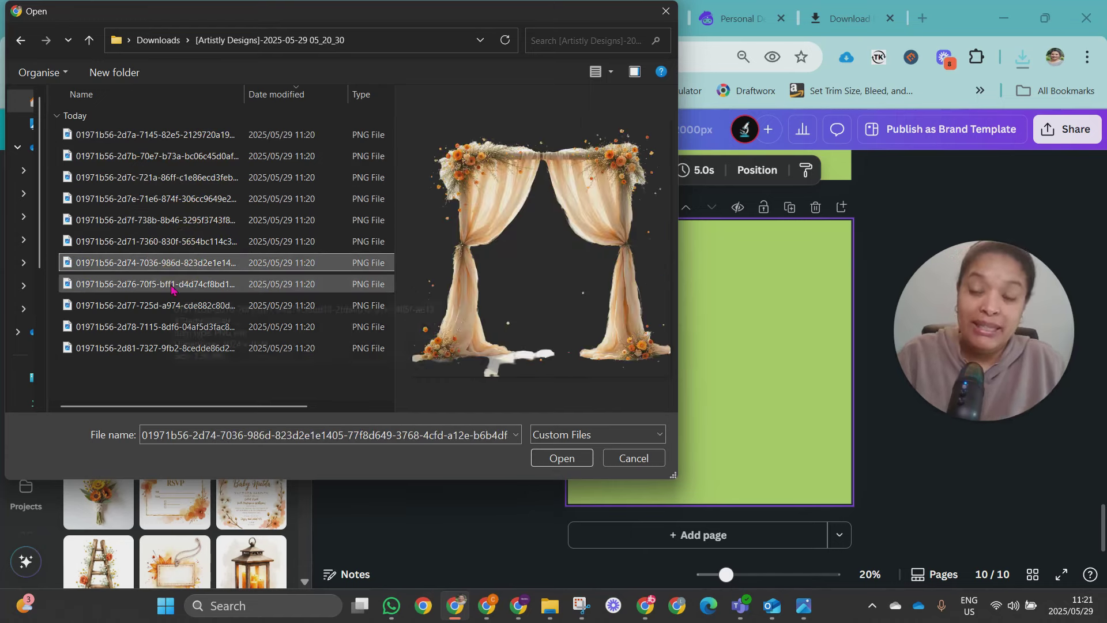
left_click(171, 284)
left_click(169, 306)
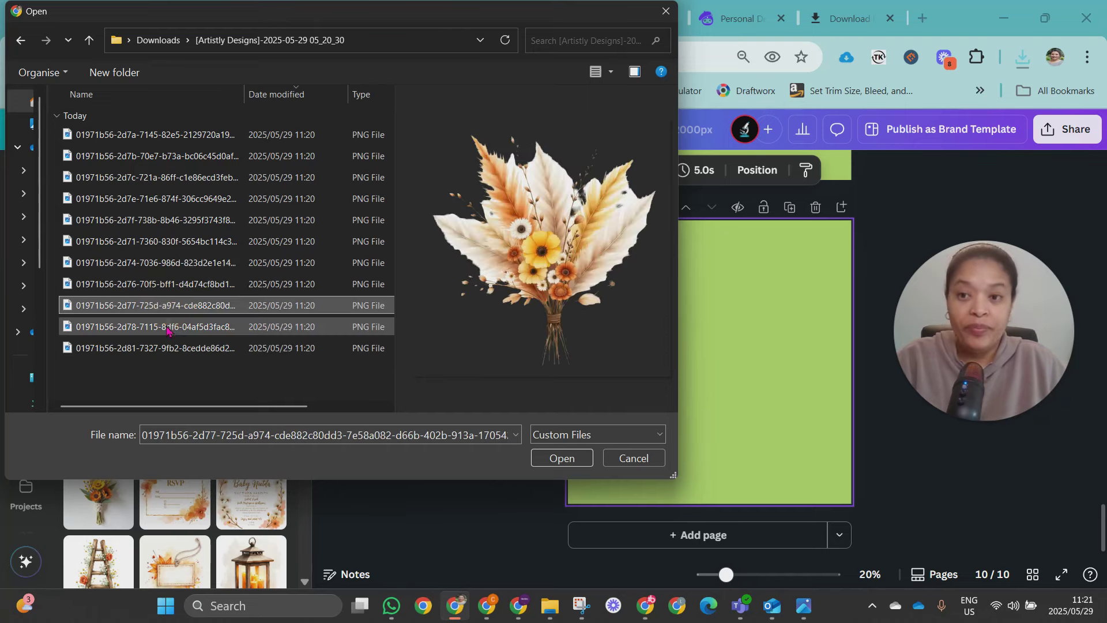
left_click(167, 327)
left_click(163, 348)
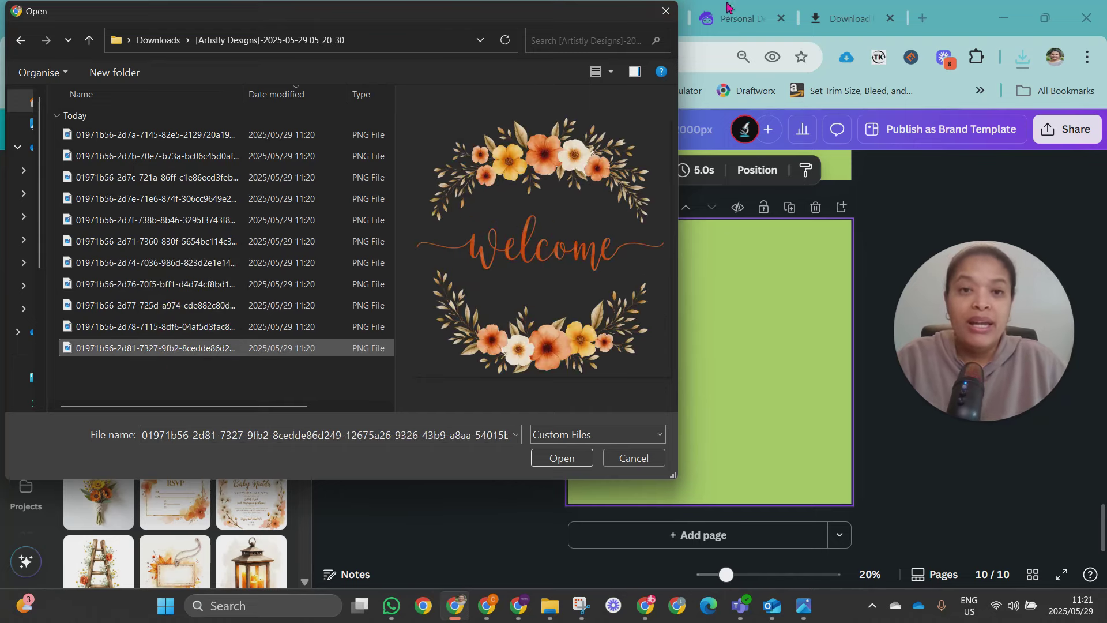
left_click(666, 11)
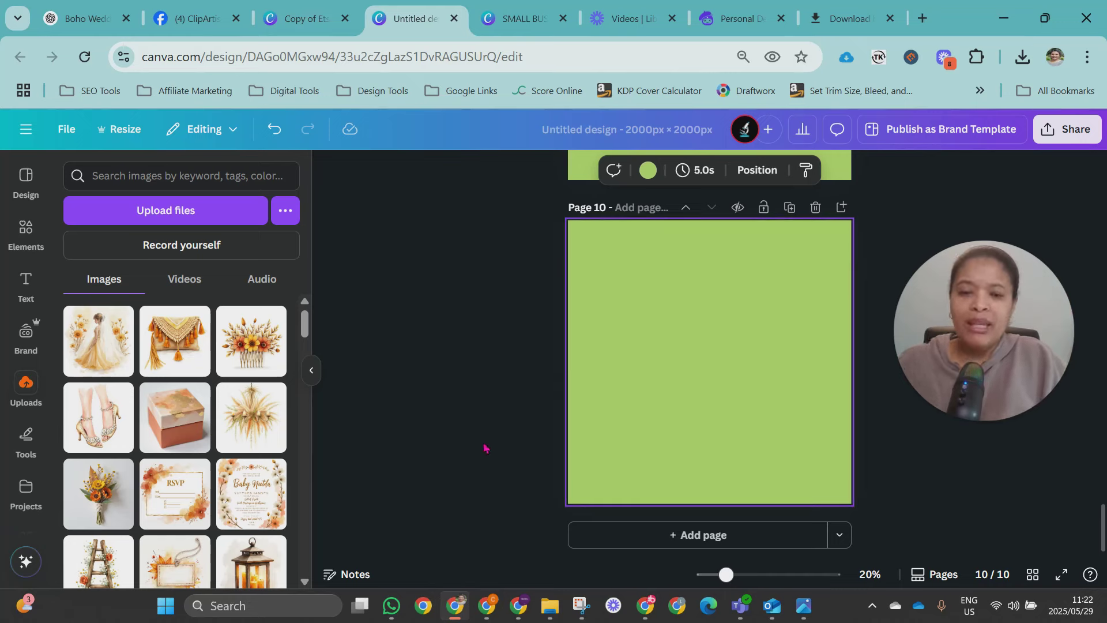
- Switch to the browser window with the AI Prompt Heaven course and open the Purple Clipart Theme lesson under Artistly Only
left_click(517, 605)
triple_click(421, 340)
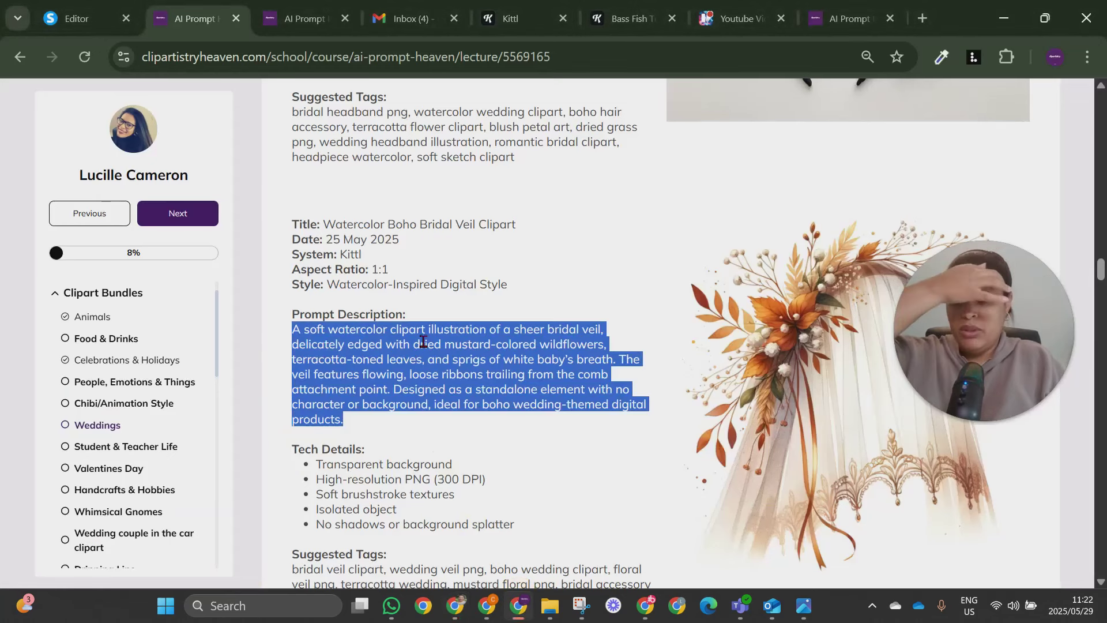
scroll(115, 403, "down", 5)
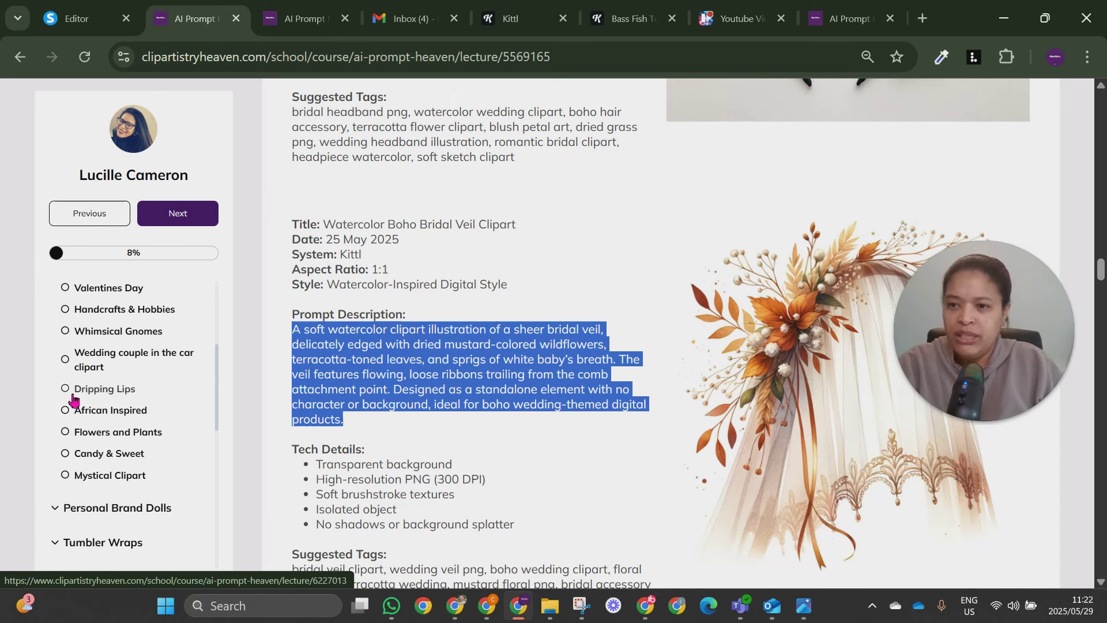
scroll(89, 435, "down", 2)
left_click(52, 395)
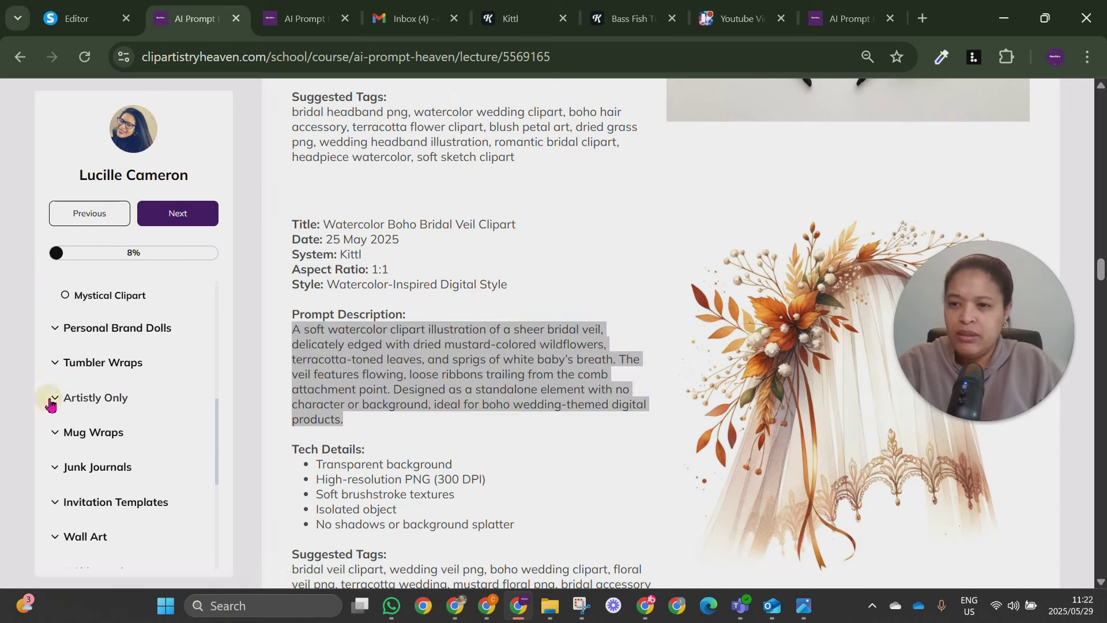
scroll(109, 409, "down", 3)
scroll(130, 409, "up", 1)
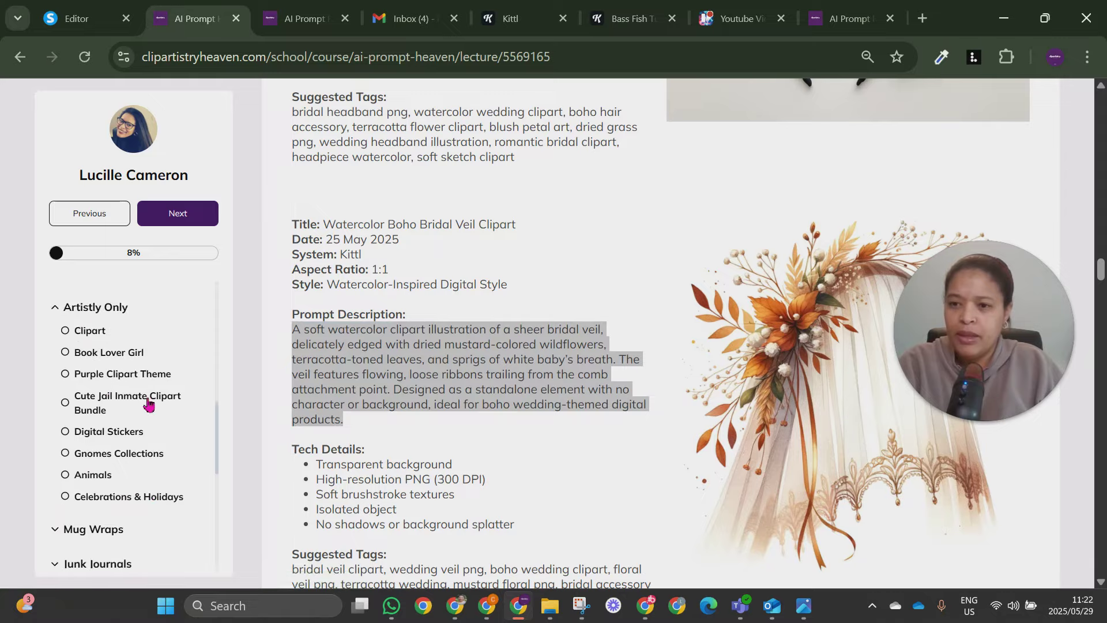
left_click(118, 381)
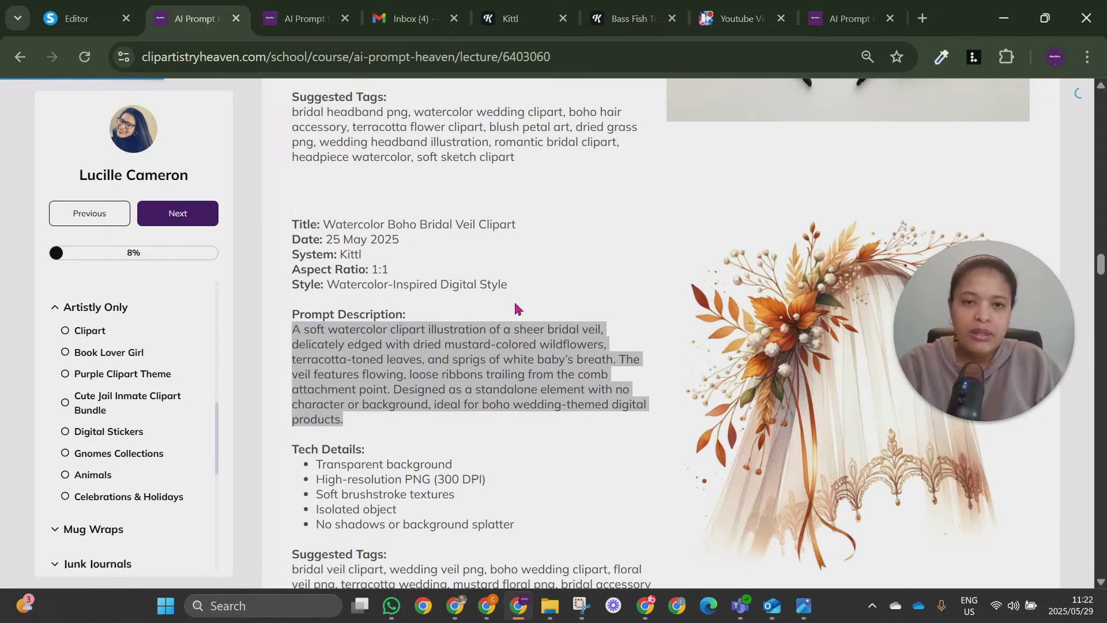
- Look through the purple theme clipart prompts and copy the prompt description of the Kiwi Granola Smoothie Bowl
scroll(523, 298, "up", 20)
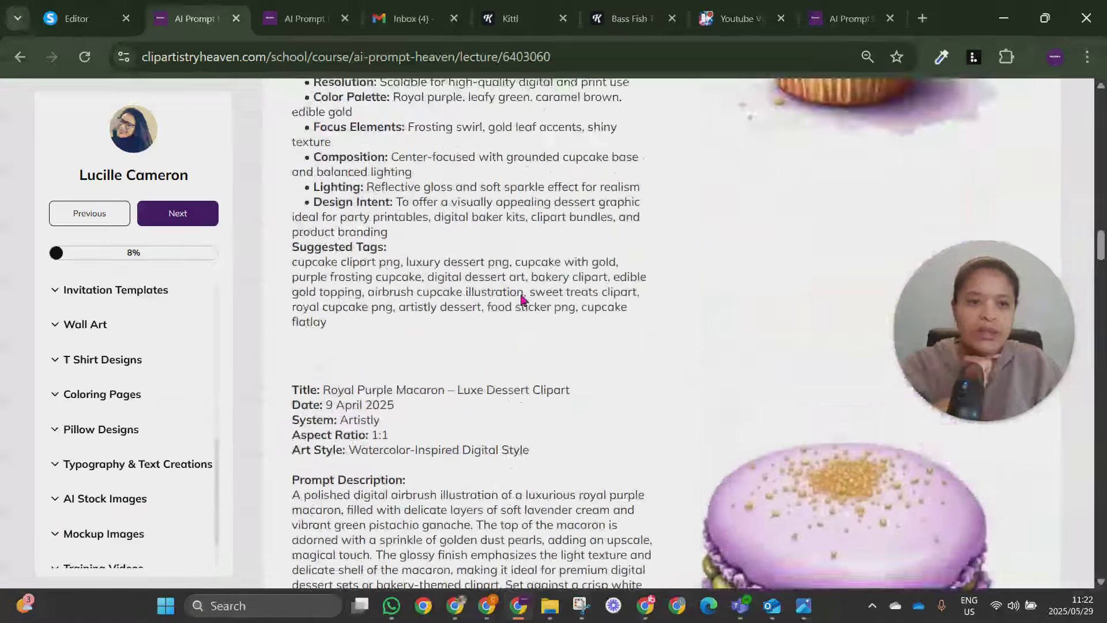
scroll(522, 298, "up", 20)
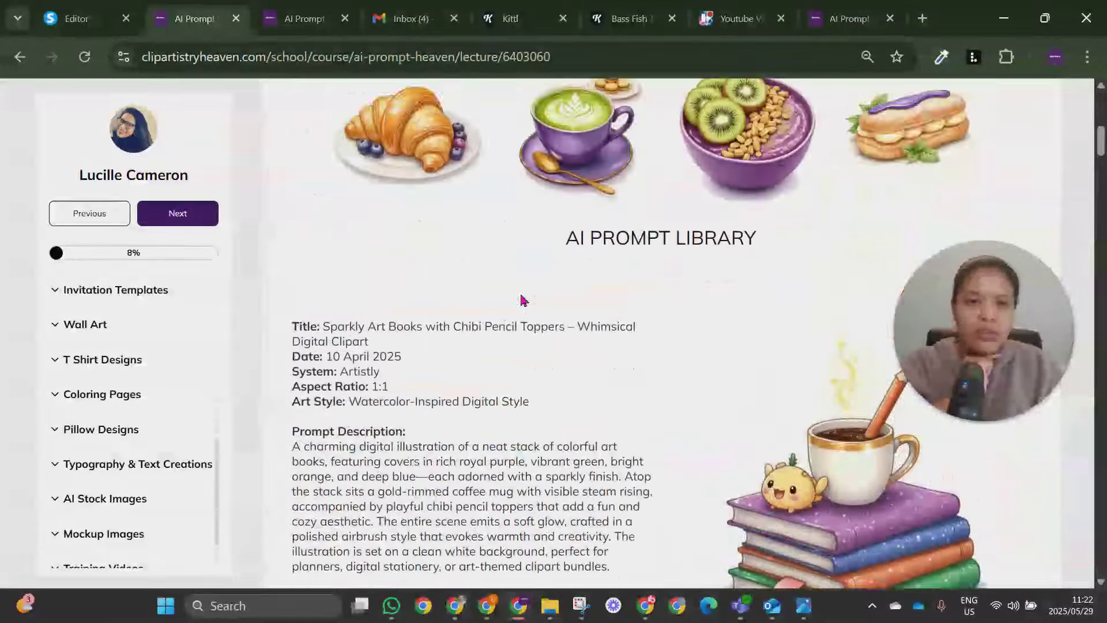
scroll(812, 306, "up", 5)
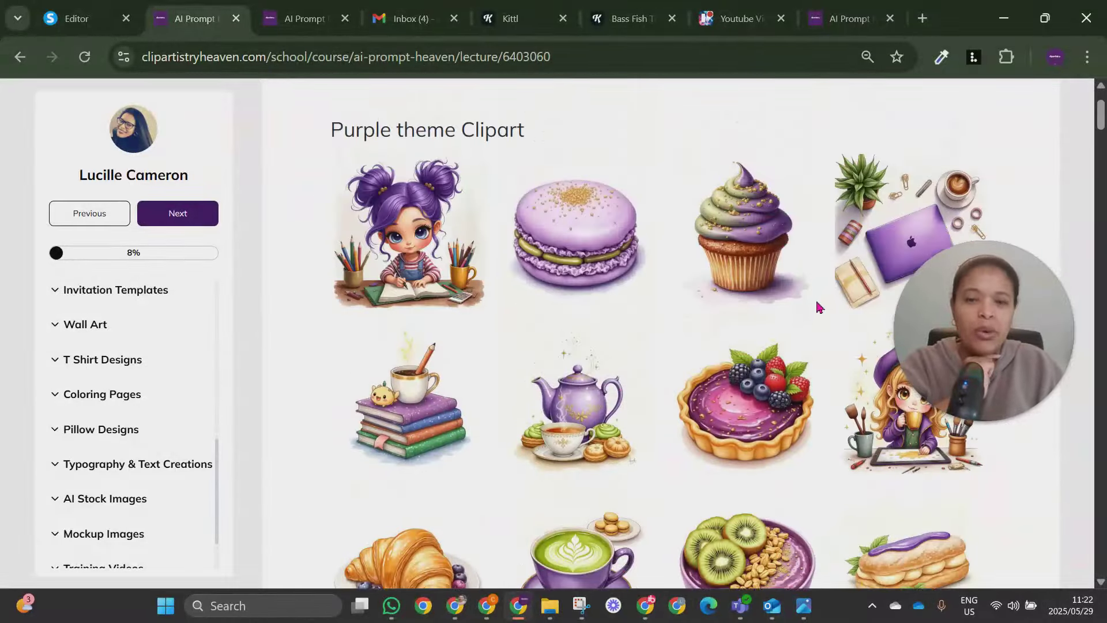
scroll(818, 306, "down", 20)
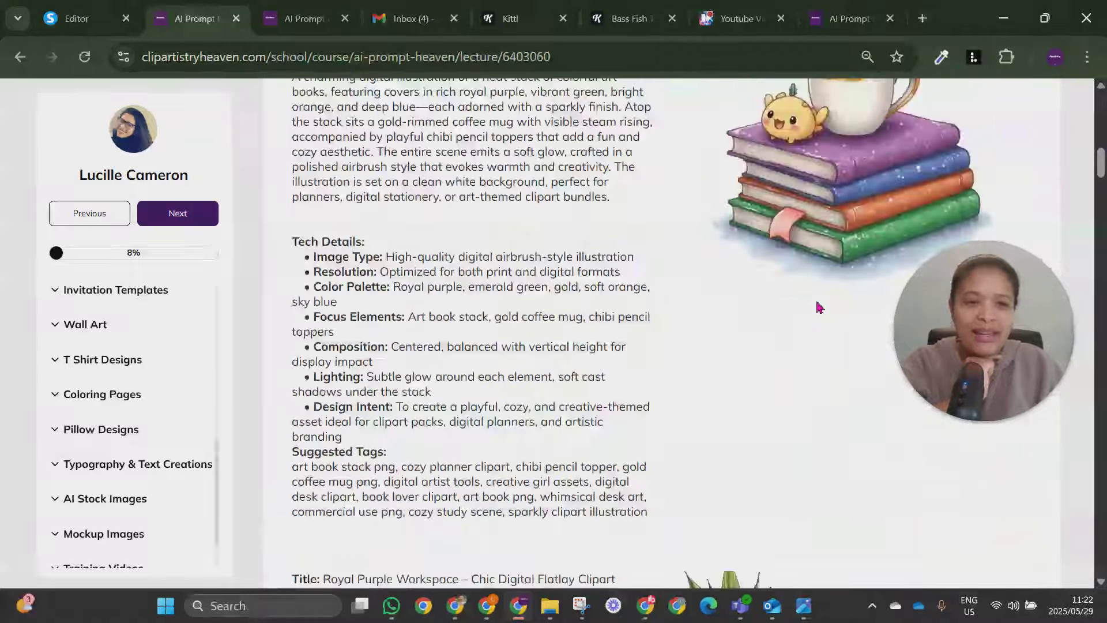
scroll(818, 307, "down", 20)
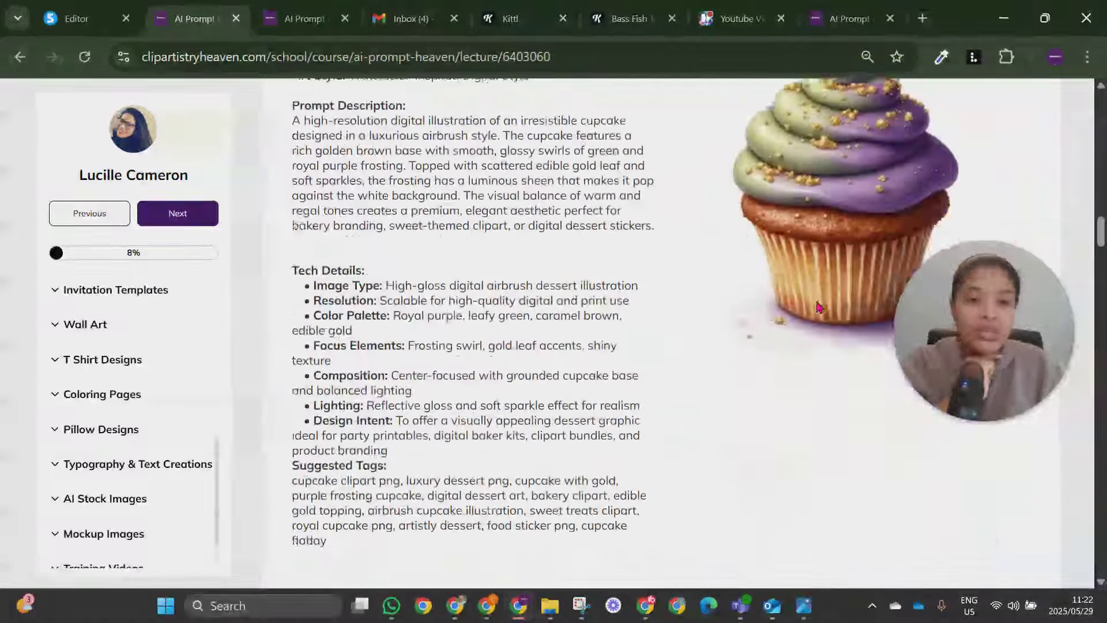
scroll(819, 307, "down", 20)
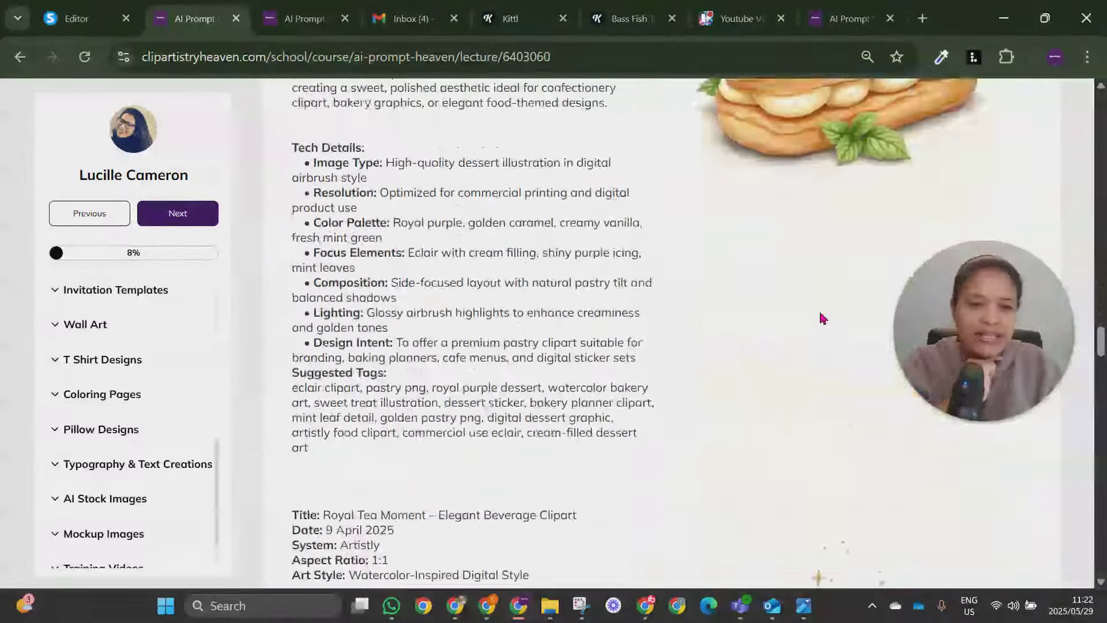
scroll(822, 317, "down", 12)
scroll(391, 279, "up", 3)
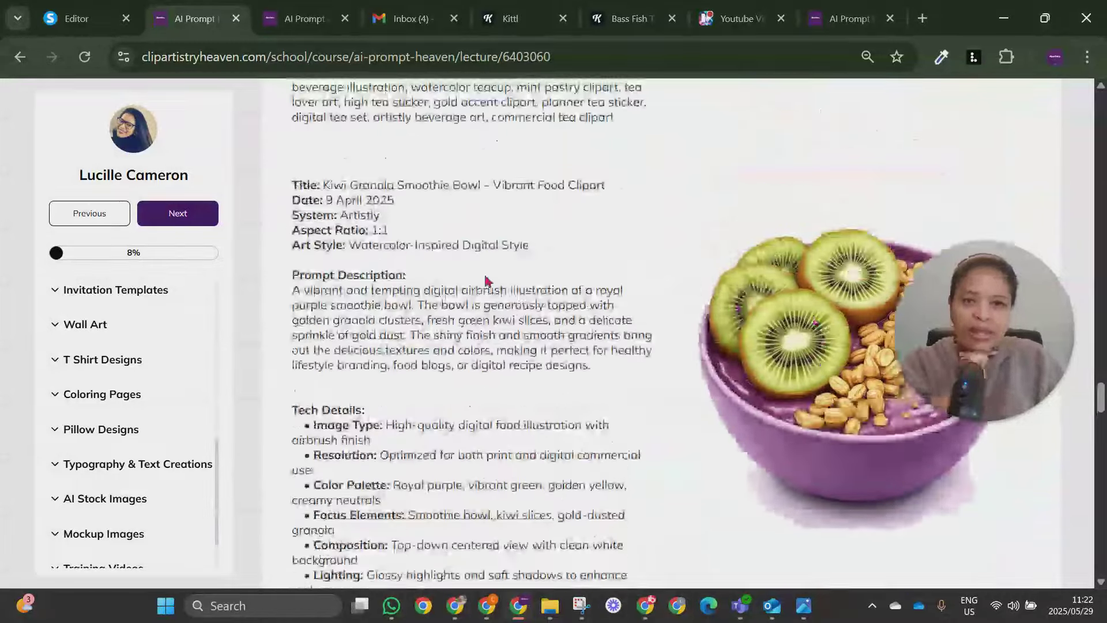
scroll(331, 291, "down", 2)
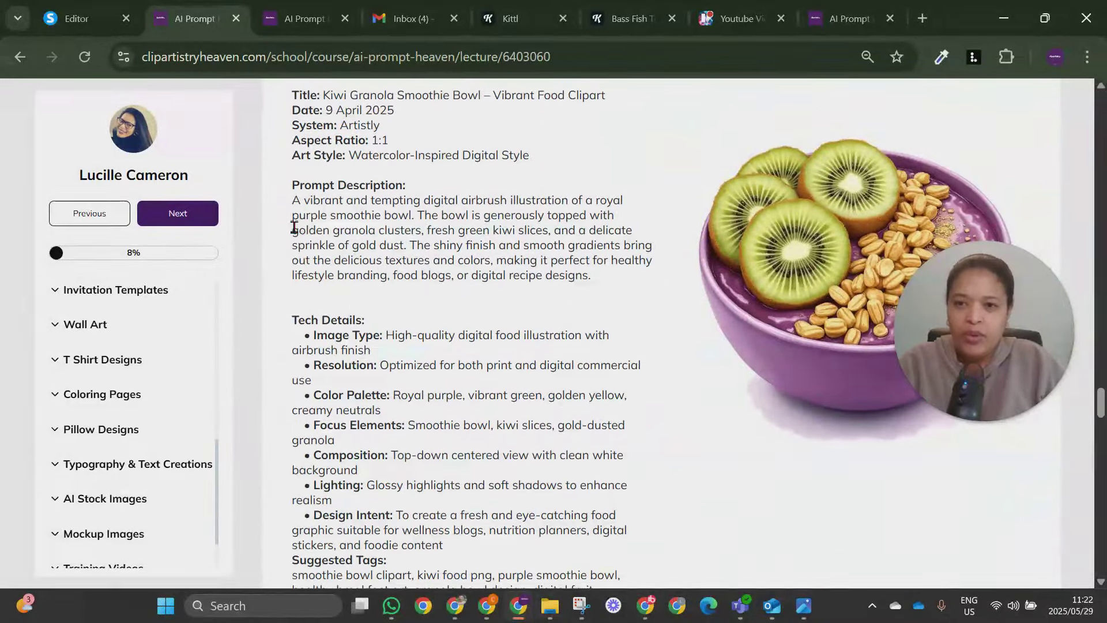
left_click(297, 203)
mouse_move(296, 203)
left_mouse_down()
mouse_move(625, 242)
mouse_move(627, 277)
left_mouse_up()
key("ctrl+c")
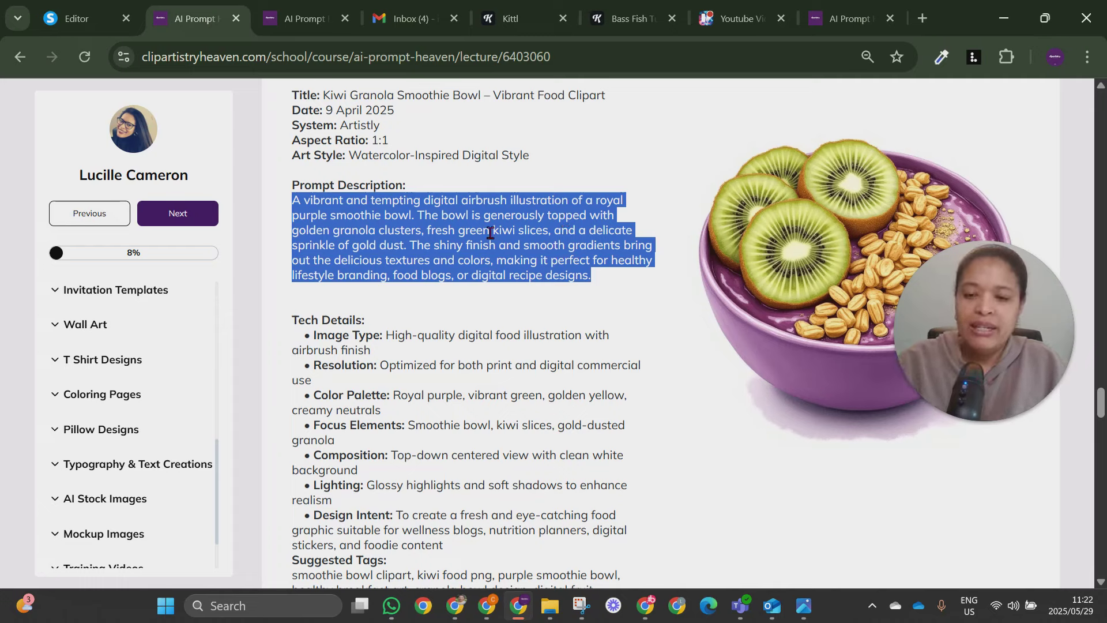
- Switch to the boho wedding chat in ChatGPT and paste the smoothie bowl prompt into a new message, followed by a line break
left_click(455, 606)
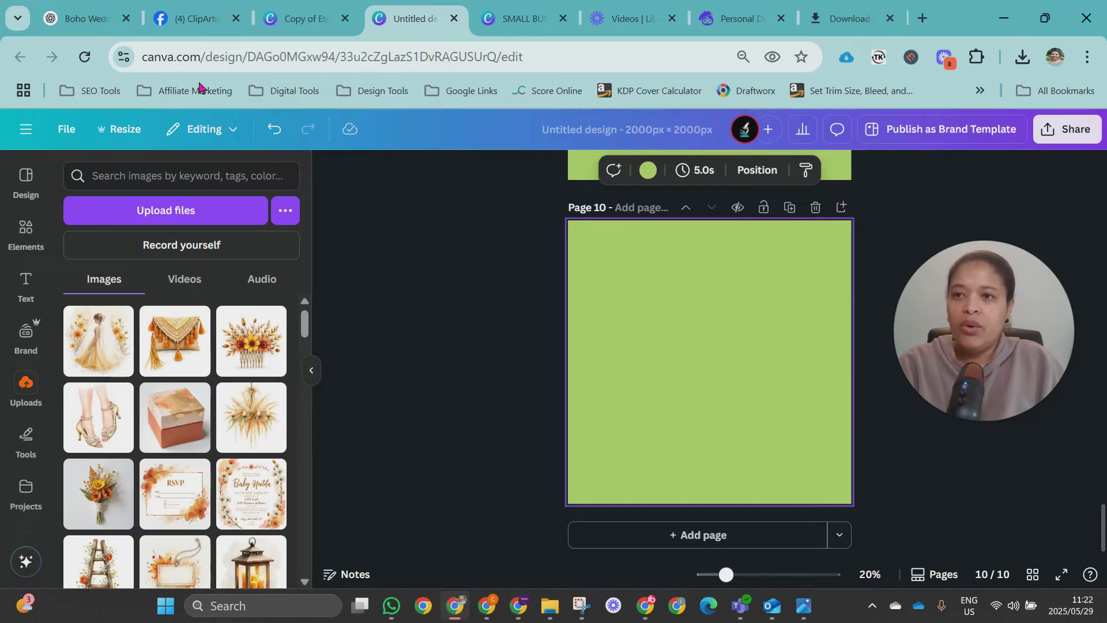
left_click(91, 22)
left_click(404, 472)
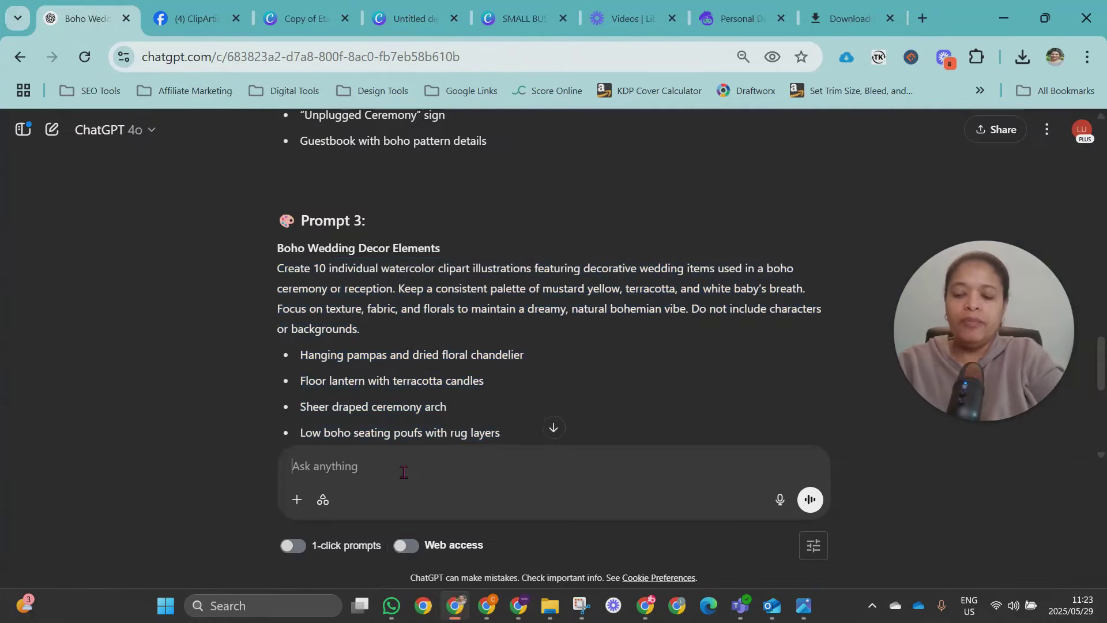
key("ctrl+v")
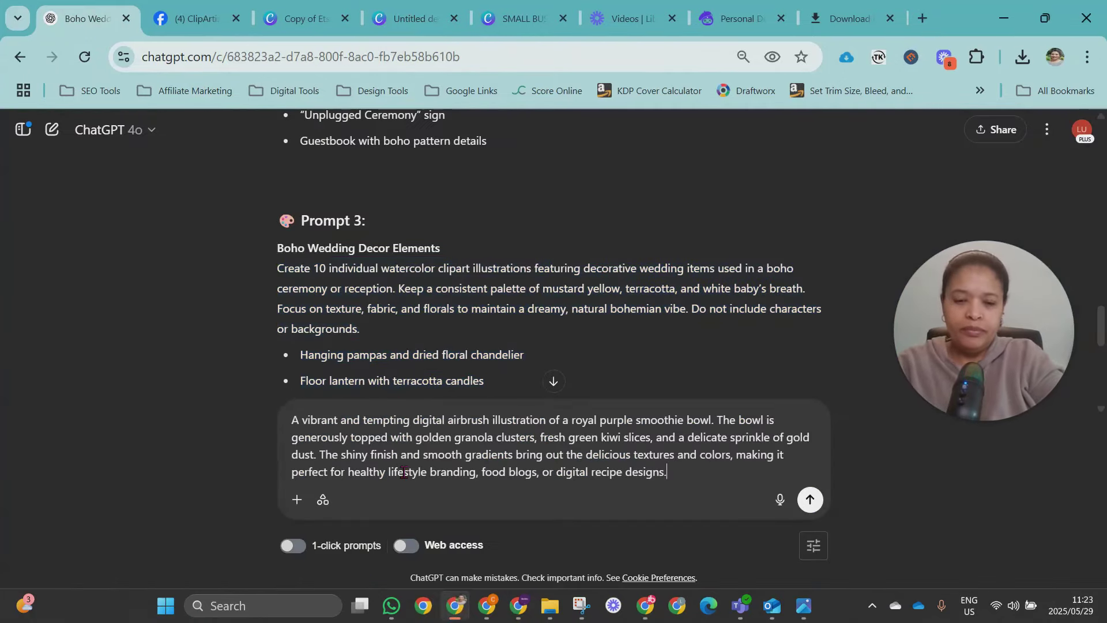
key("shift+Return")
- Copy the instructions of the first chat message, from "Hi, I would like to create a consistent clipart bundle" to its end
scroll(507, 181, "up", 15)
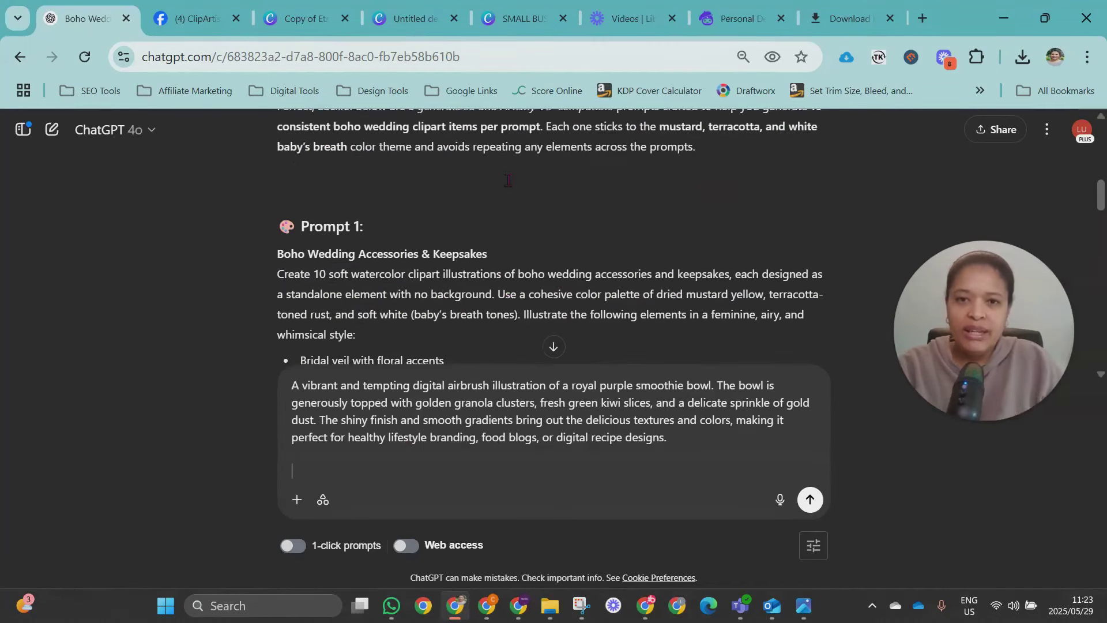
scroll(508, 180, "up", 10)
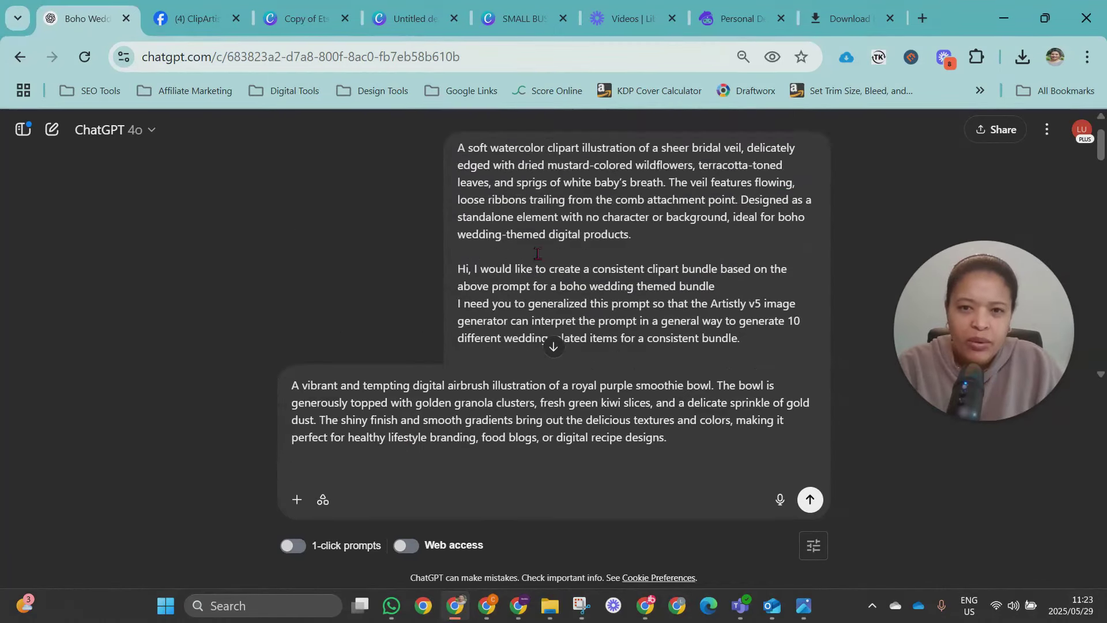
scroll(537, 254, "down", 2)
left_click_drag(463, 194, 689, 247)
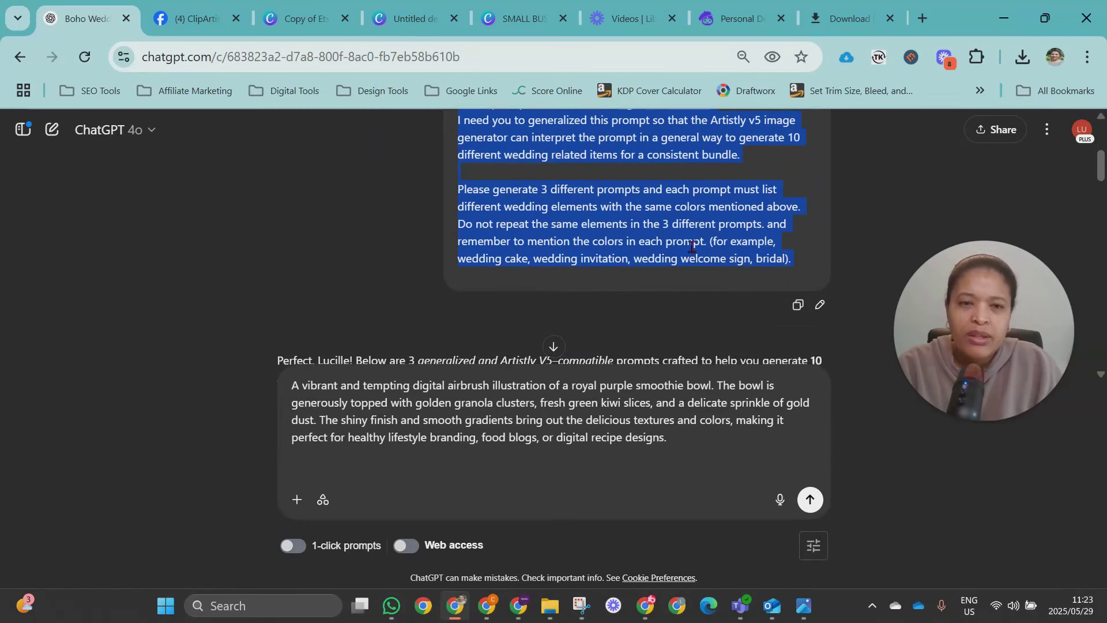
right_click(690, 247)
left_click(731, 268)
- Paste the copied bundle instructions below the smoothie bowl prompt in the unsent message
left_click(623, 492)
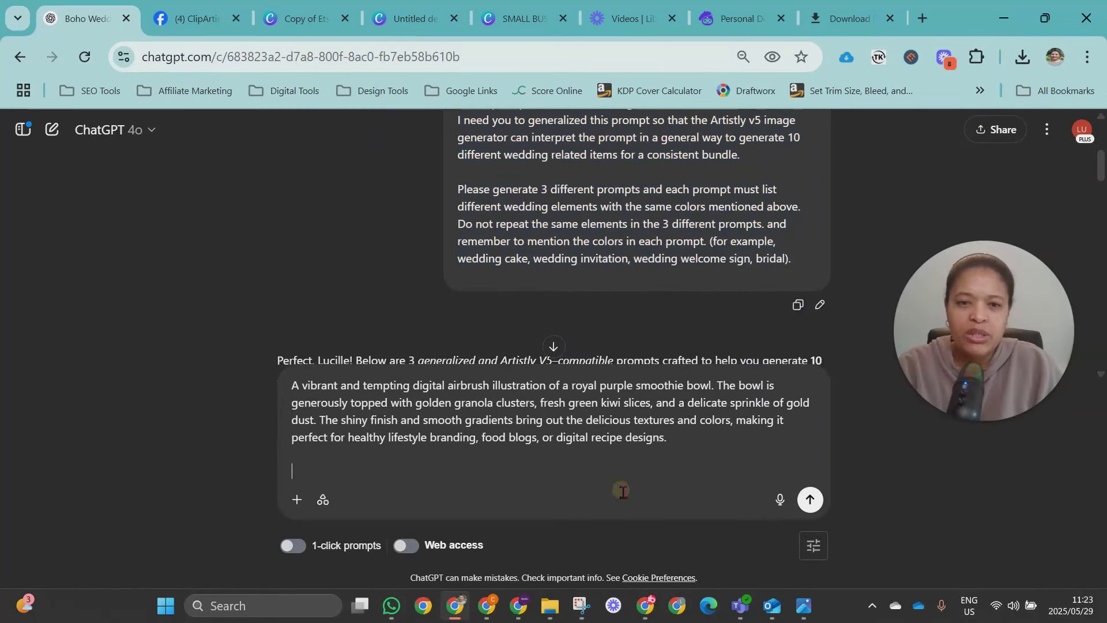
key("shift+Return")
key("ctrl+v")
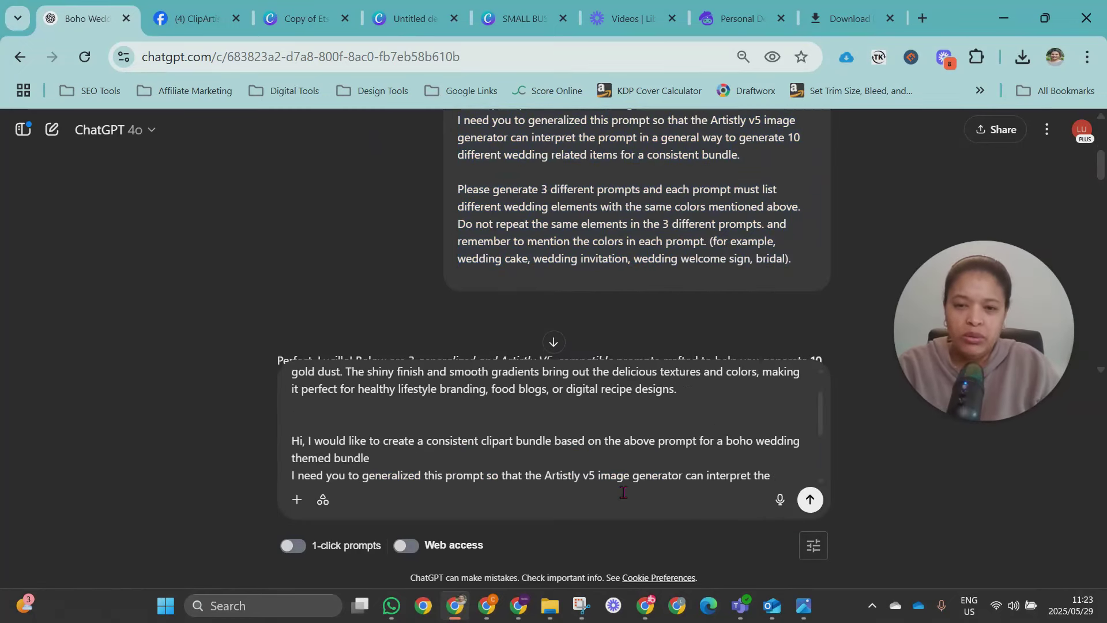
scroll(591, 467, "up", 1)
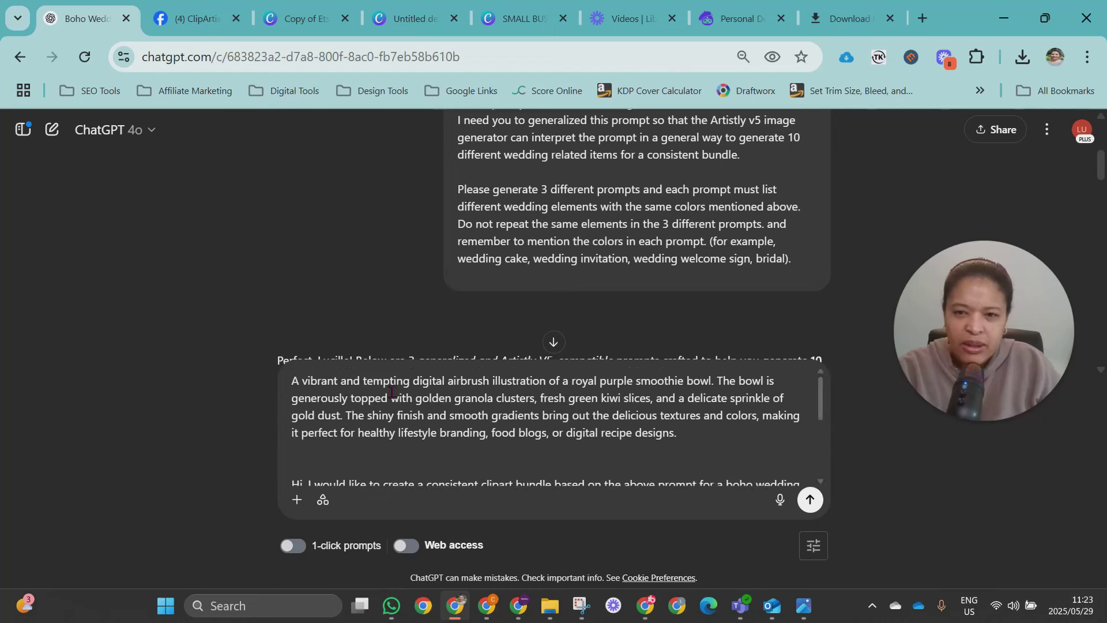
- Remove "for a boho wedding" after "based on the above prompt" in the unsent message
scroll(711, 397, "down", 2)
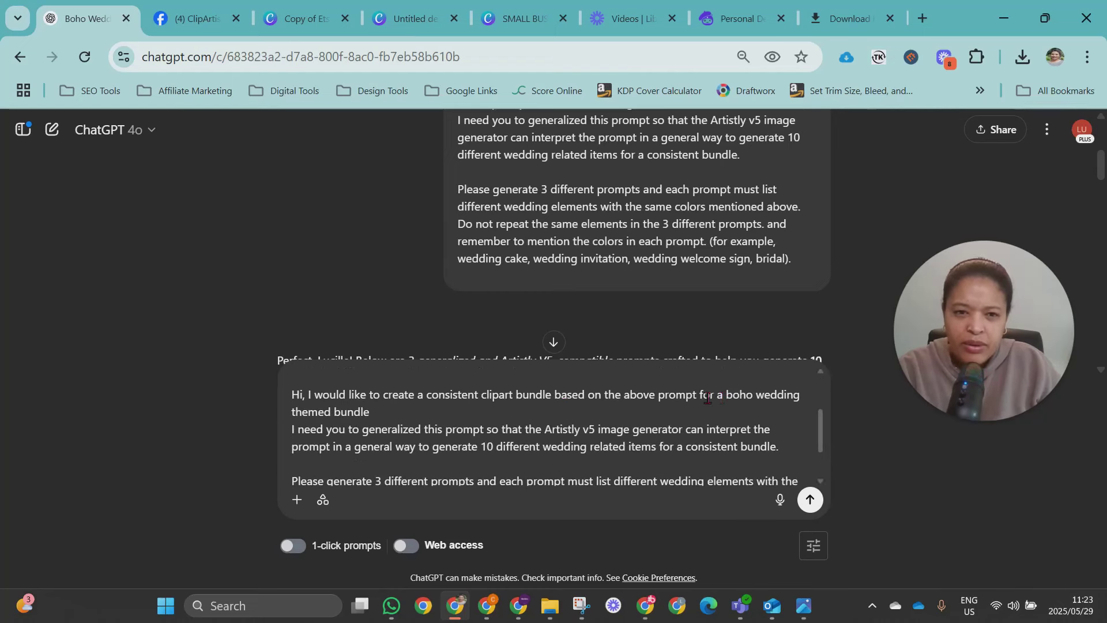
left_click(696, 397)
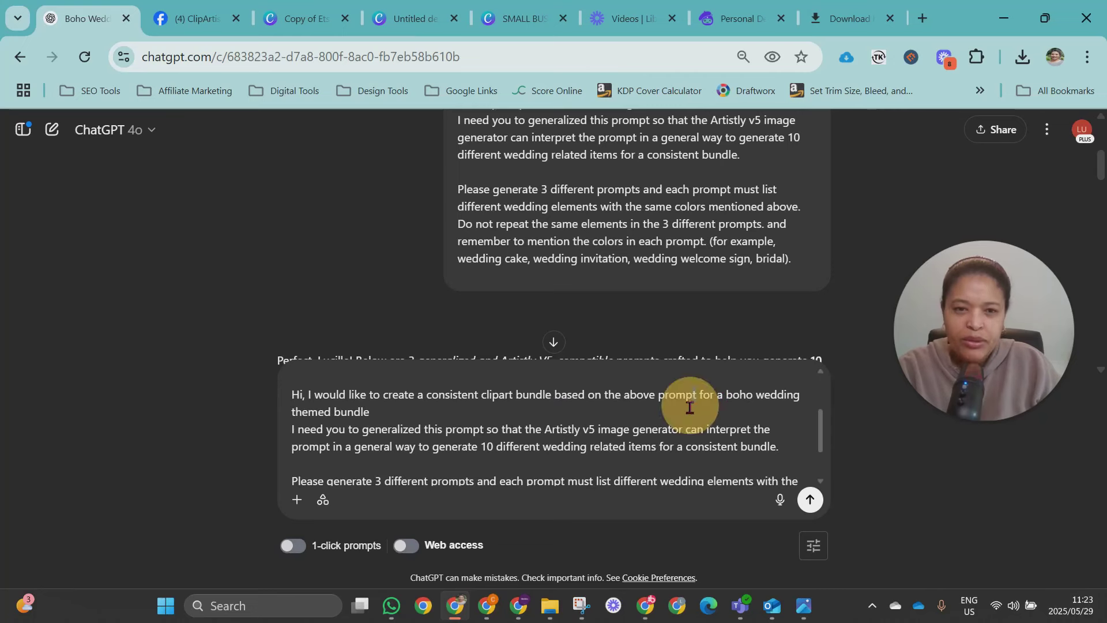
key("BackSpace")
type(".")
key("Delete")
key("Delete")
key("Delete")
key("Delete")
key("Delete")
key("Delete")
key("Delete")
key("Delete")
key("Delete")
key("Delete")
key("Delete")
key("Delete")
key("Delete")
key("Delete")
key("Delete")
key("Delete")
key("Delete")
key("Delete")
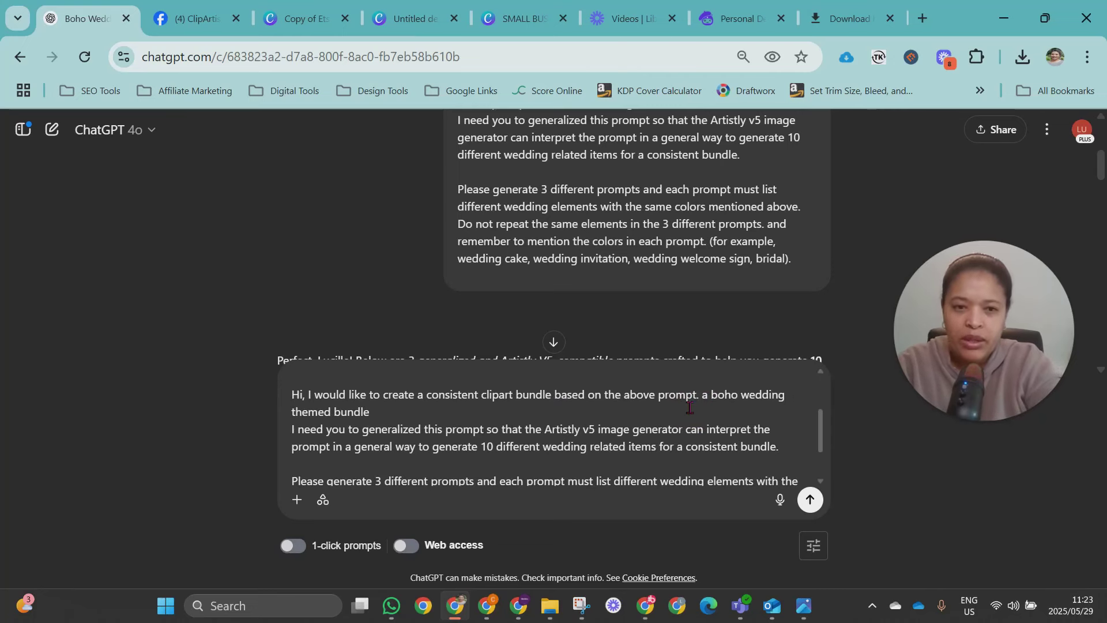
key("BackSpace")
key("BackSpace")
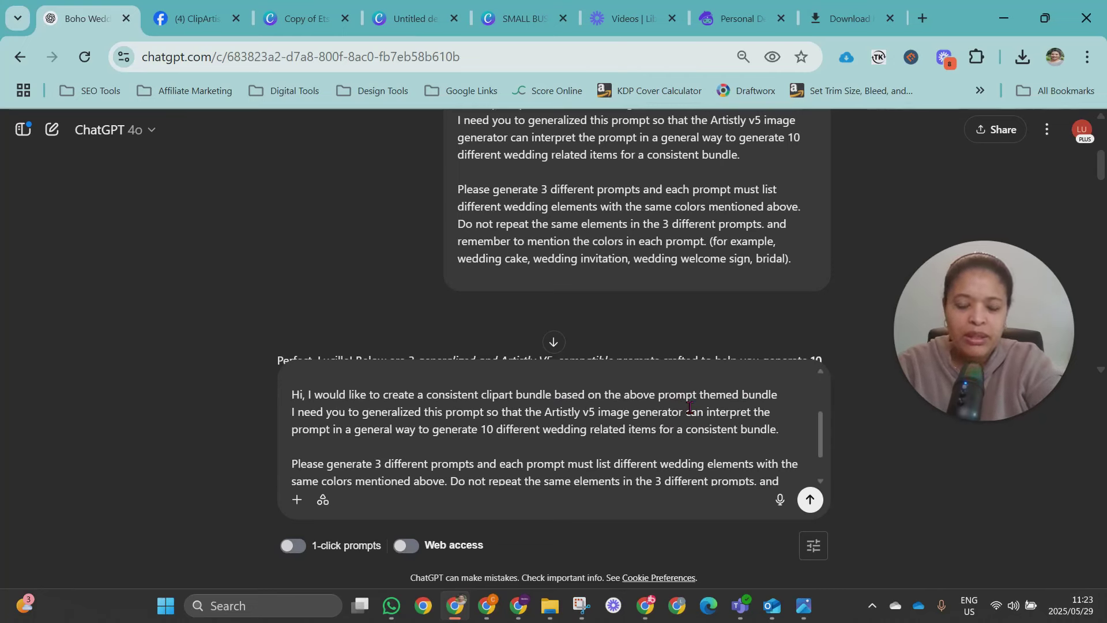
- Continue the sentence after "based on the above prompt" with "to create a variety of other foods in the same color scheme"
type("to create a")
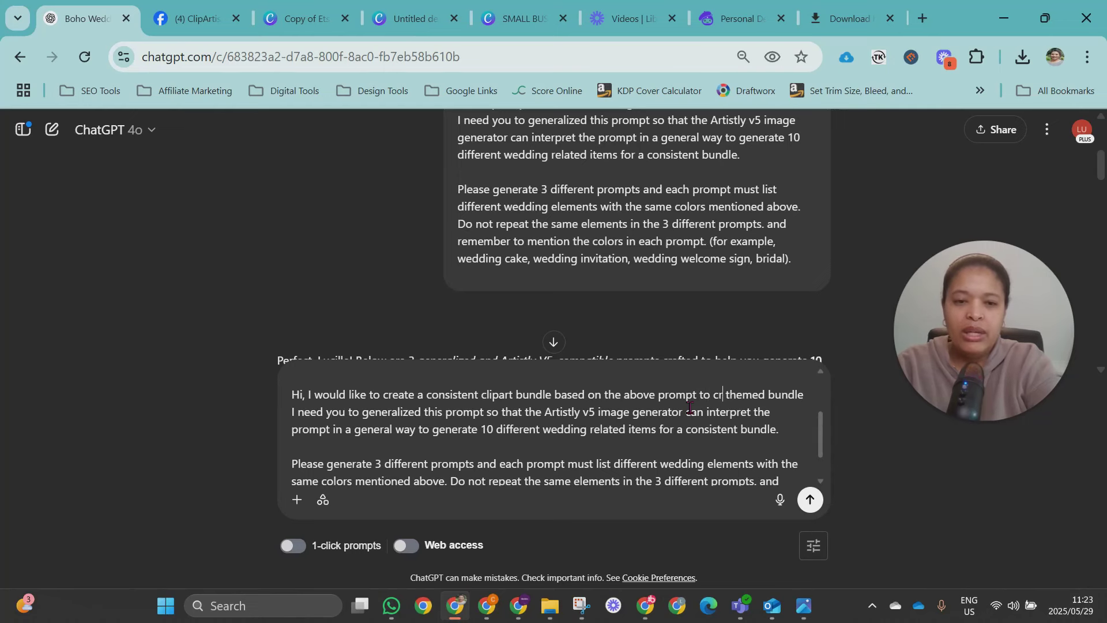
type("vari ")
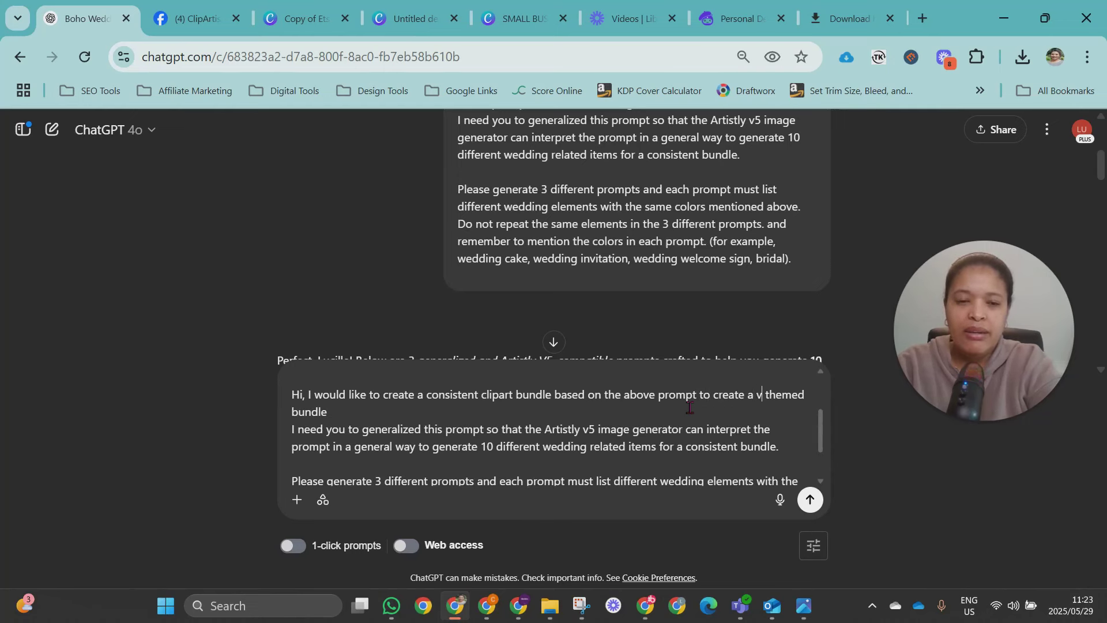
type("ety of")
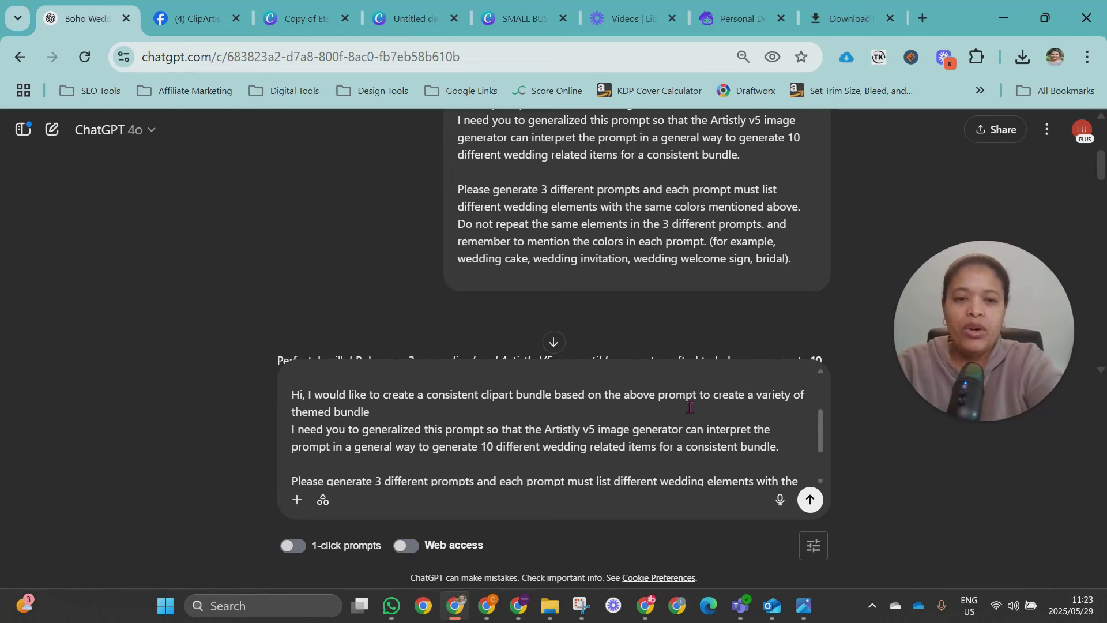
type(" other foods in")
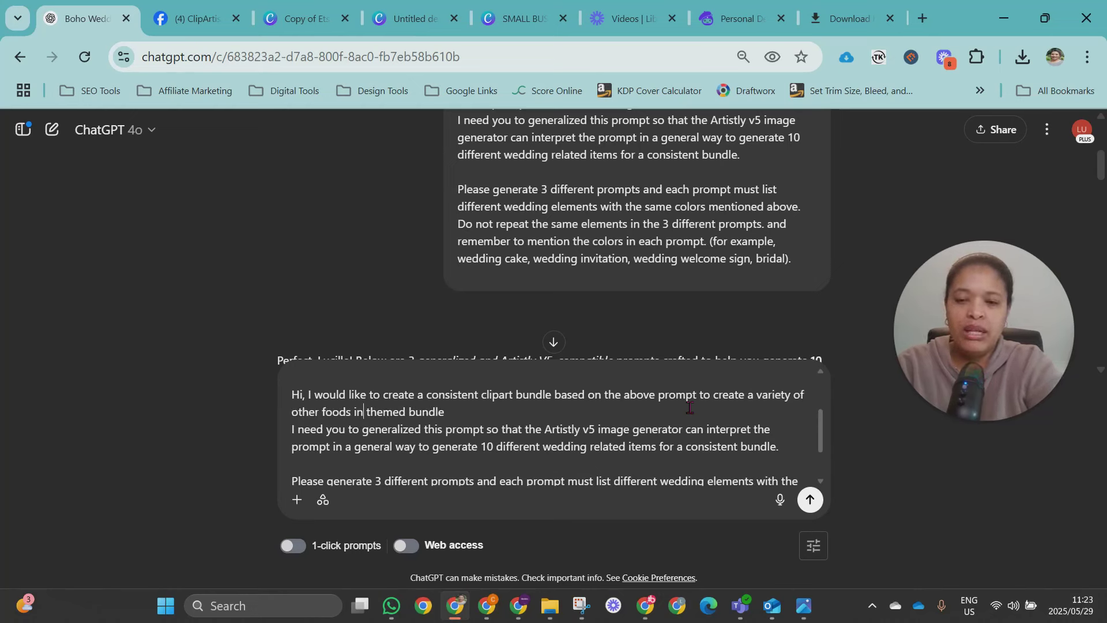
type(" the same color s")
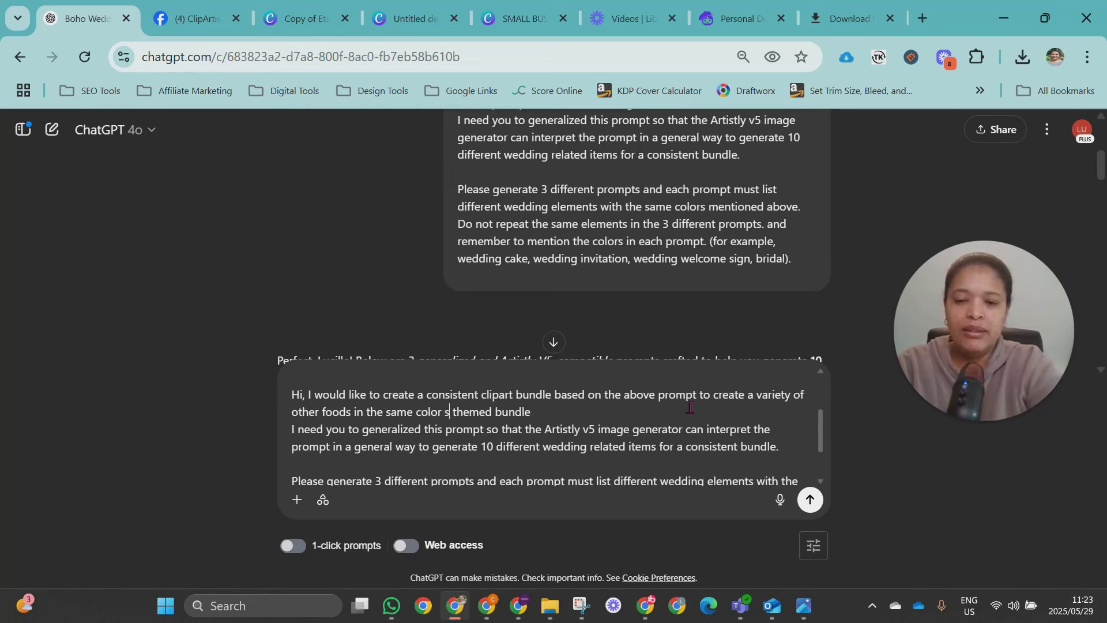
type("cheme")
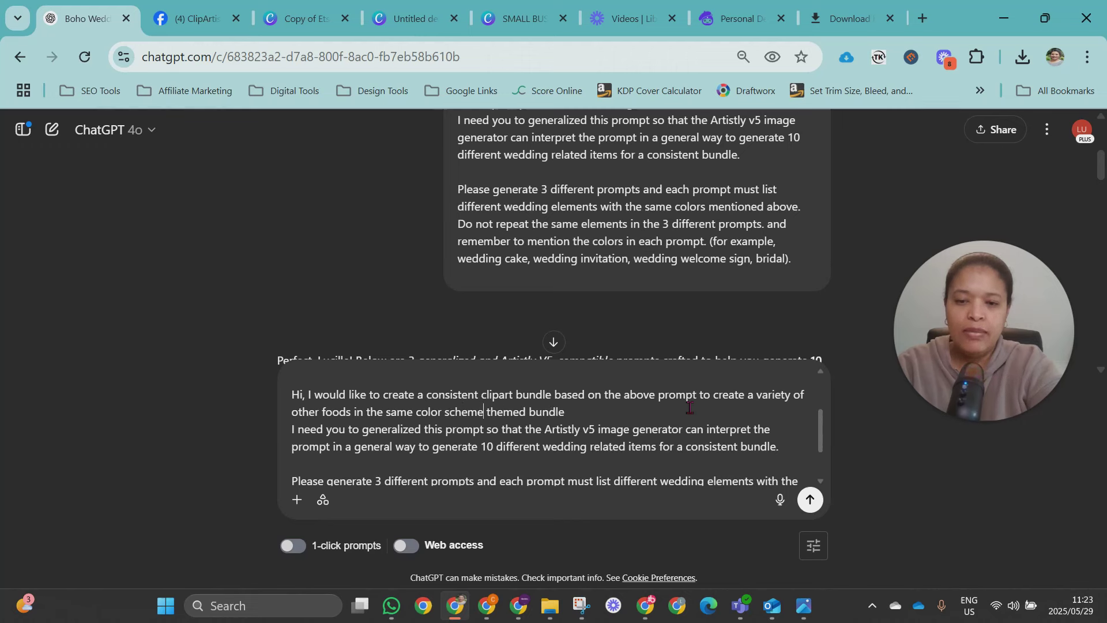
- End the sentence after "color scheme" with a period and remove the leftover "themed bundle" and line break before "I need you"
type(".")
key("Delete")
key("Delete")
key("Delete")
key("Delete")
key("Delete")
key("Delete")
key("Delete")
key("Delete")
key("Delete")
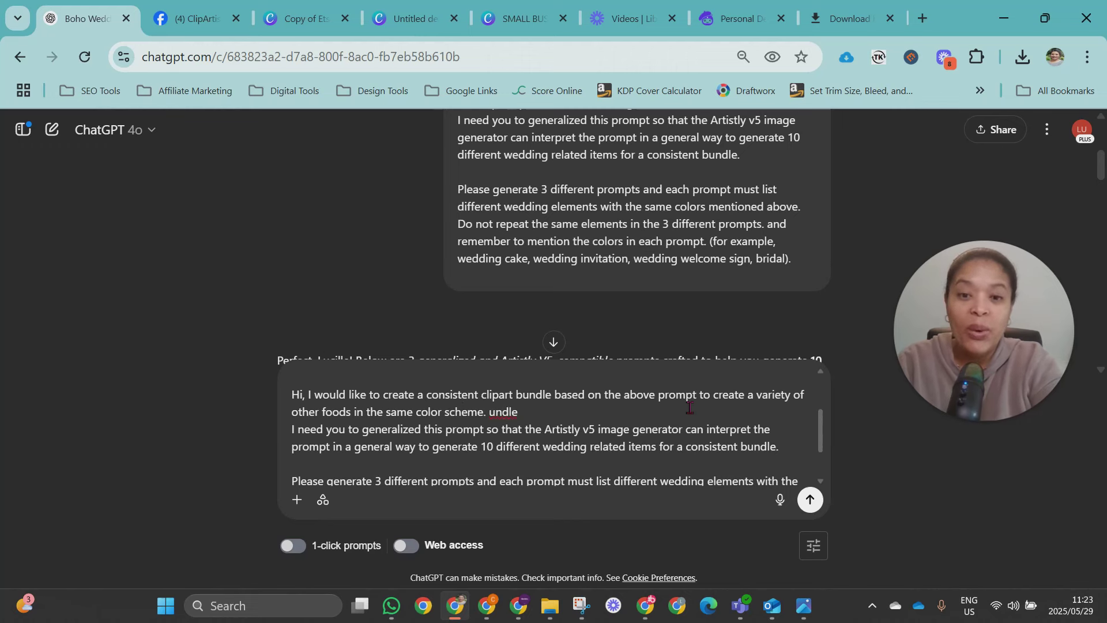
key("Delete")
key("Delete")
key("Delete")
key("Delete")
key("Delete")
key("Delete")
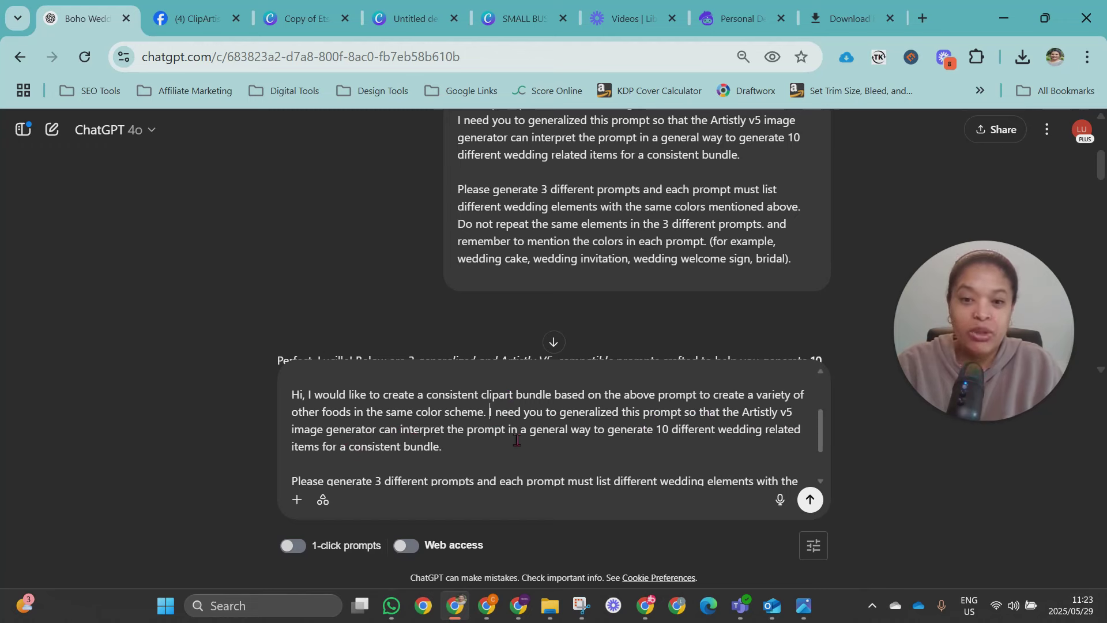
- Replace "wedding" with "food and drink related" after "generate 10 different" in the unsent message
left_click(727, 430)
type("food and drink re ")
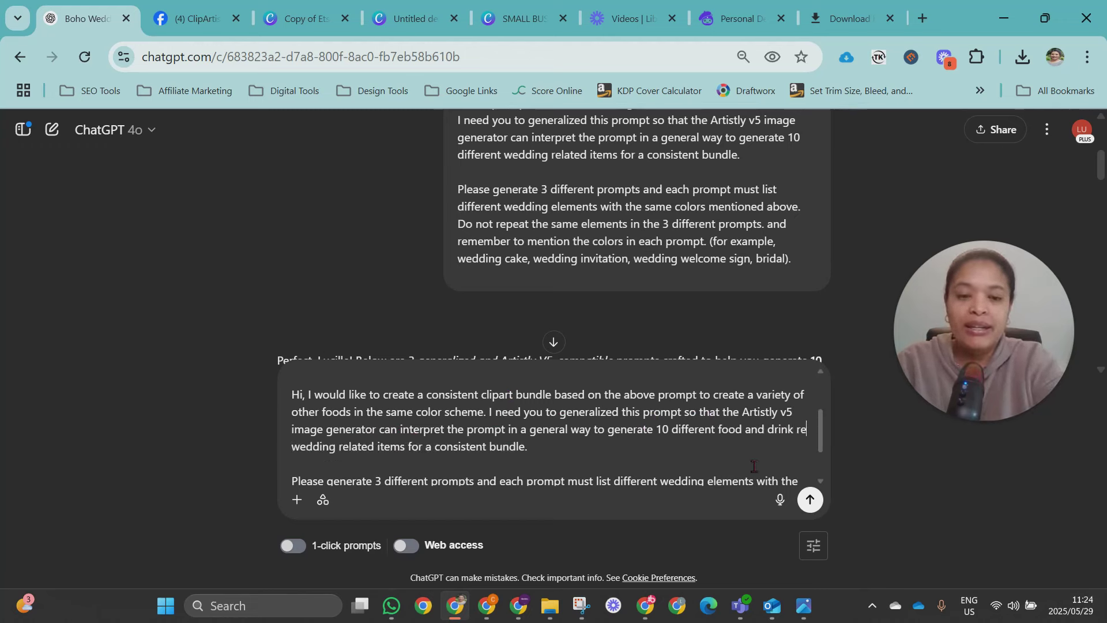
type("lated")
key("Delete")
key("Delete")
key("Delete")
key("Delete")
key("Delete")
key("Delete")
key("Delete")
key("Delete")
key("Delete")
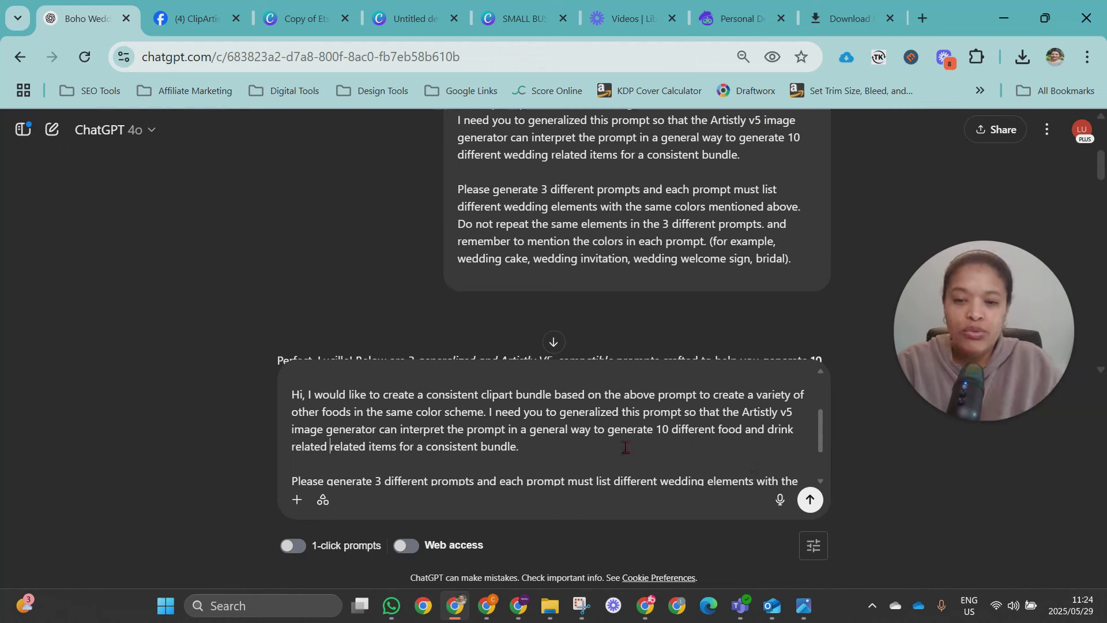
- Change "different wedding elements" to "different food elements" in the sentence asking for 3 different prompts
scroll(522, 441, "down", 1)
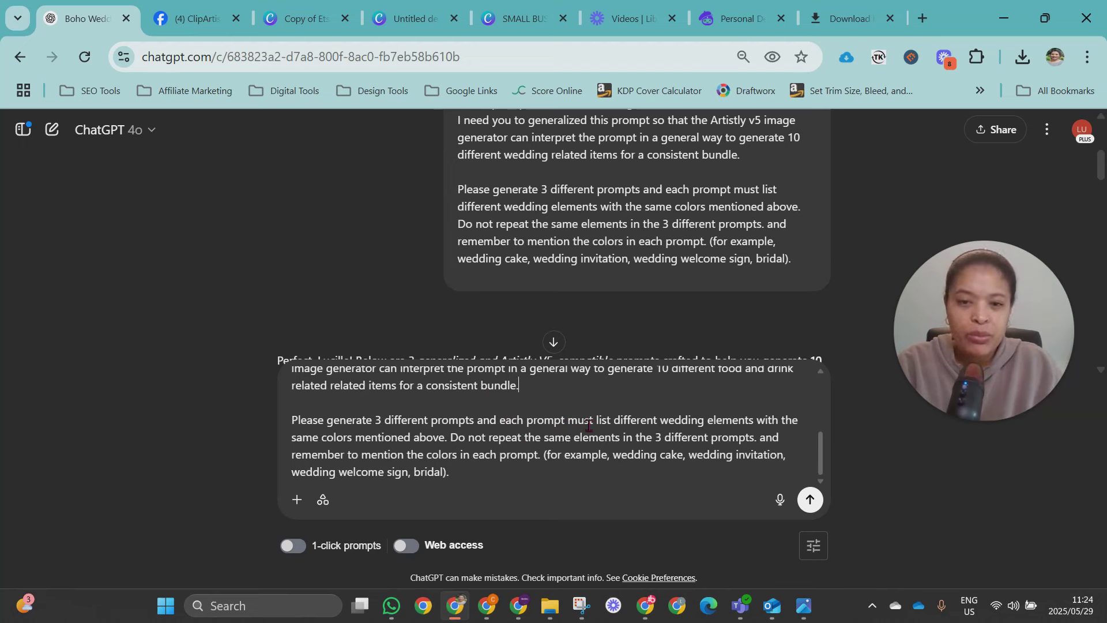
left_click(659, 420)
type("food")
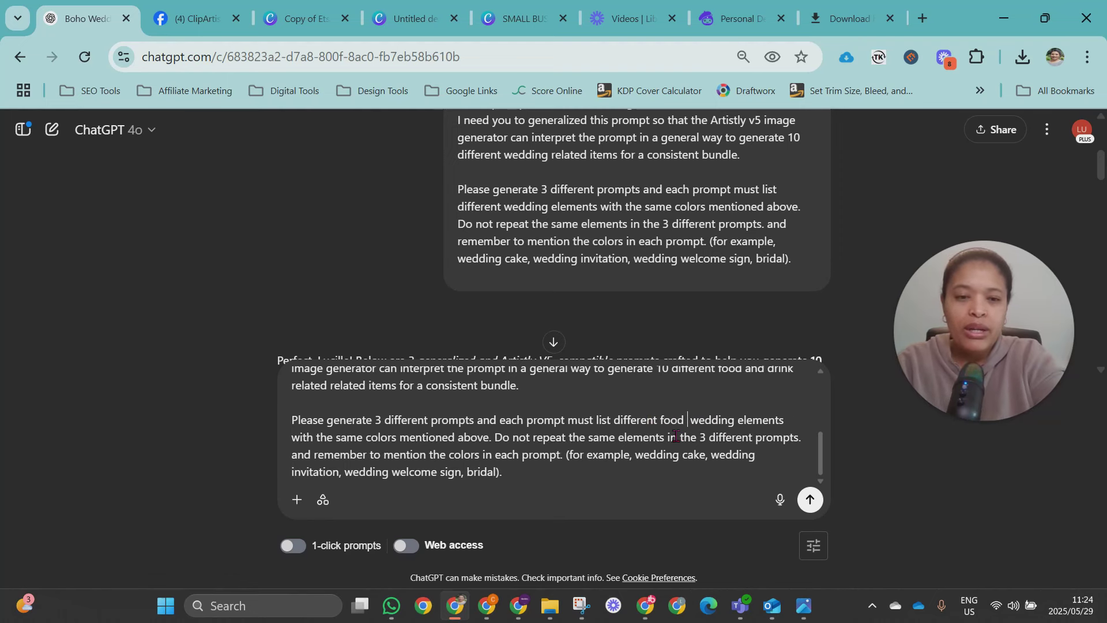
key("Delete")
key("Delete")
key("Delete")
key("Delete")
key("Delete")
key("Delete")
key("Delete")
key("Delete")
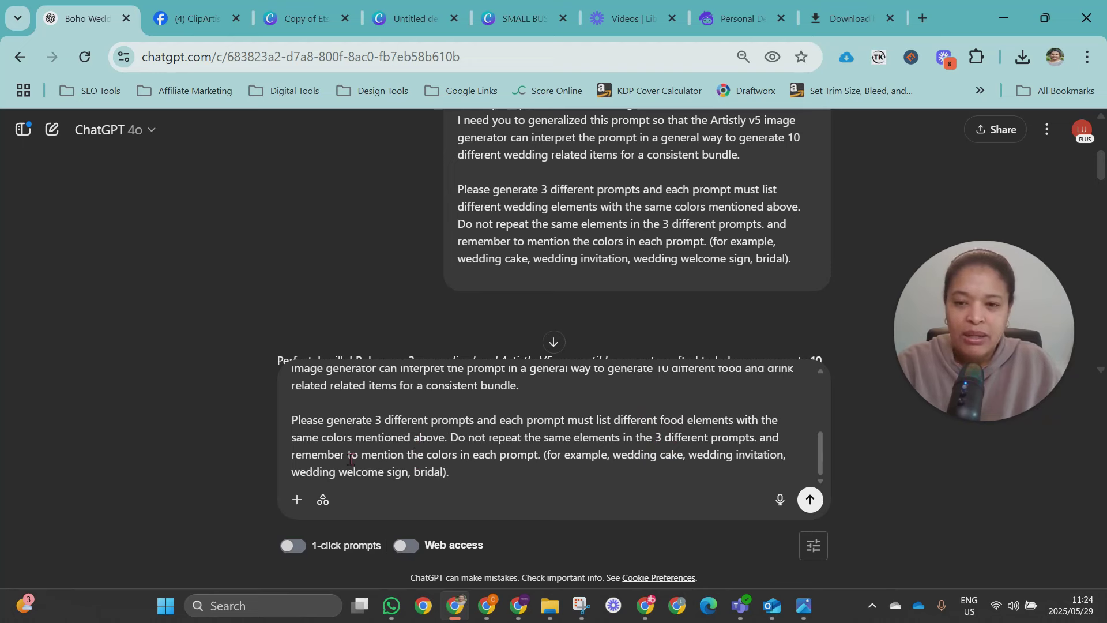
- Replace the wedding examples in the closing parentheses with "juice, cake, candy, donut" and send the message
left_click(562, 457)
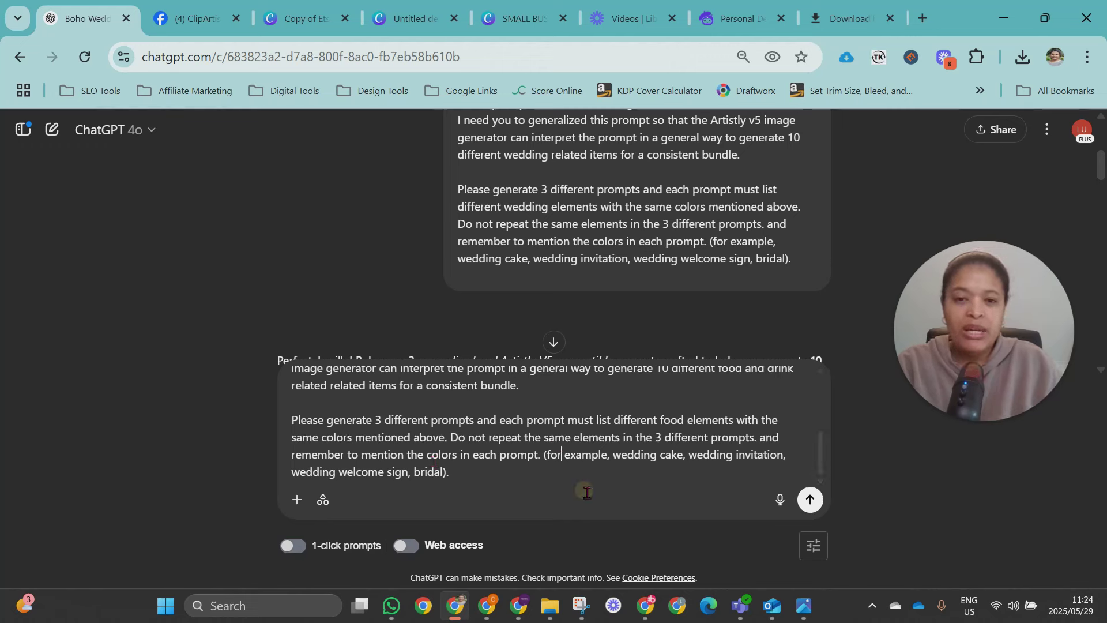
type("jui")
type("ce, cake, cand")
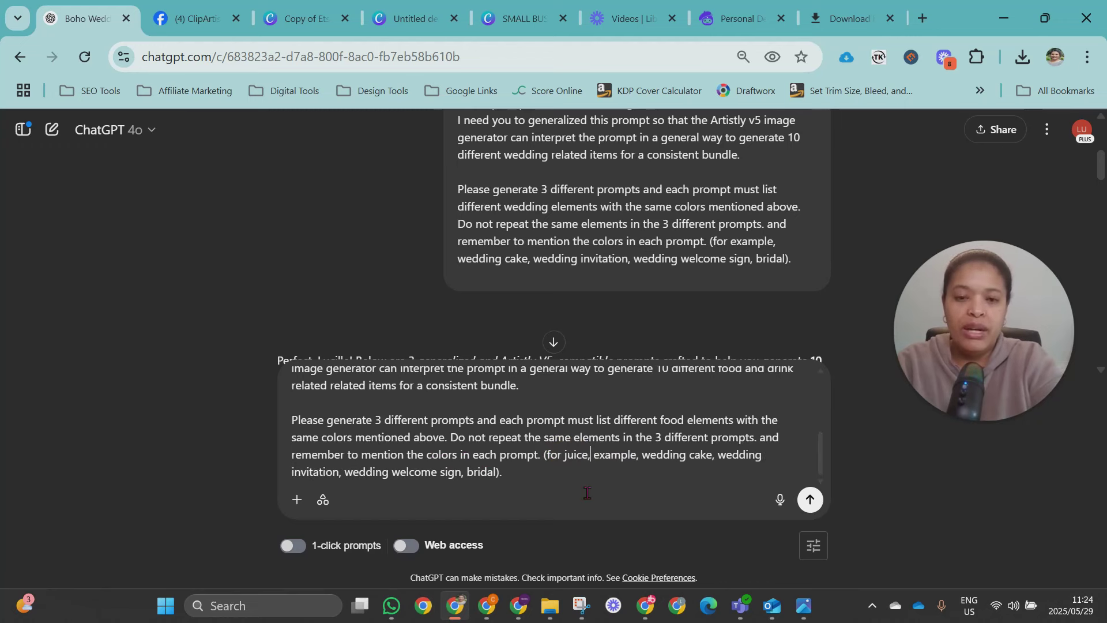
type("y, donut ")
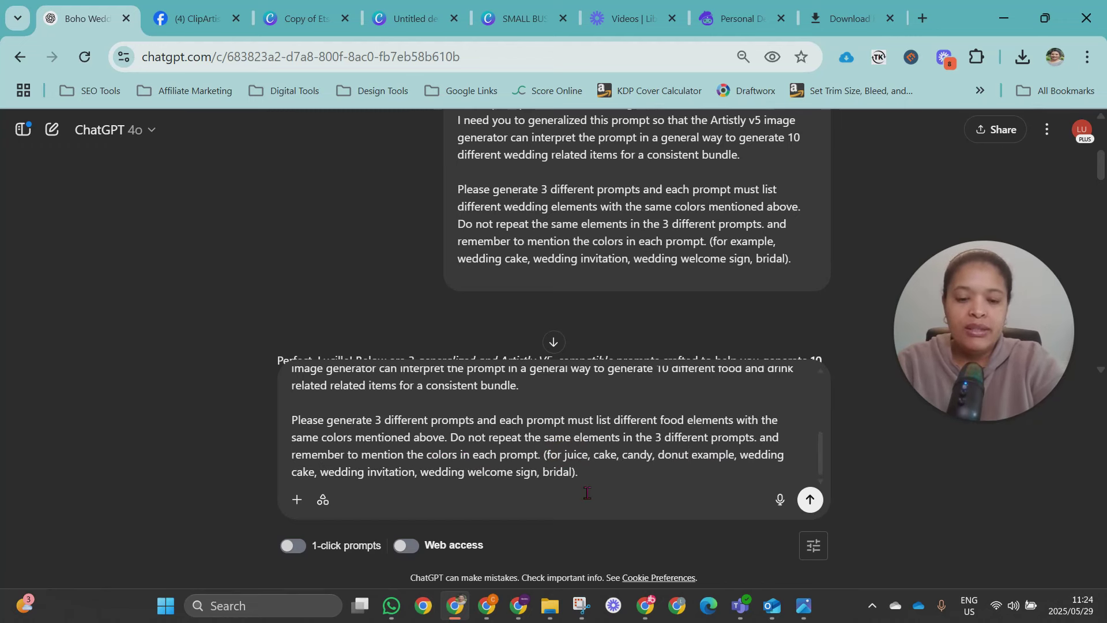
type(")")
key("Delete")
key("Delete")
key("Delete")
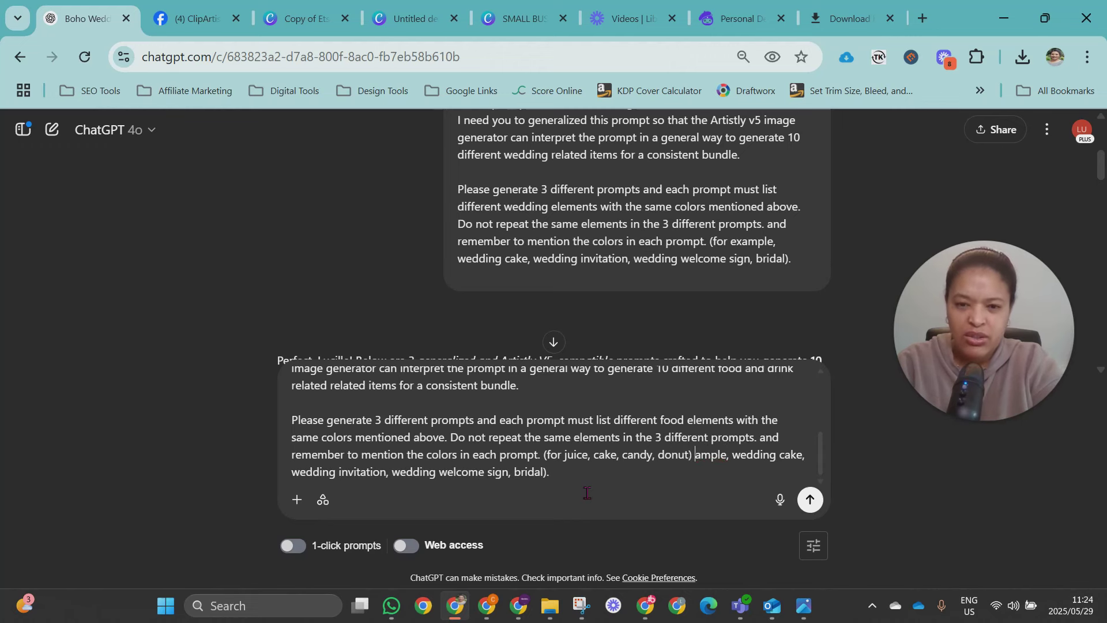
key("Delete")
key("Delete")
key("Delete")
key("Delete")
key("Delete")
key("Delete")
key("Delete")
key("Delete")
key("Delete")
key("Delete")
key("Delete")
key("Delete")
key("Delete")
key("Delete")
key("Delete")
key("Delete")
key("Delete")
key("Delete")
key("Delete")
key("Delete")
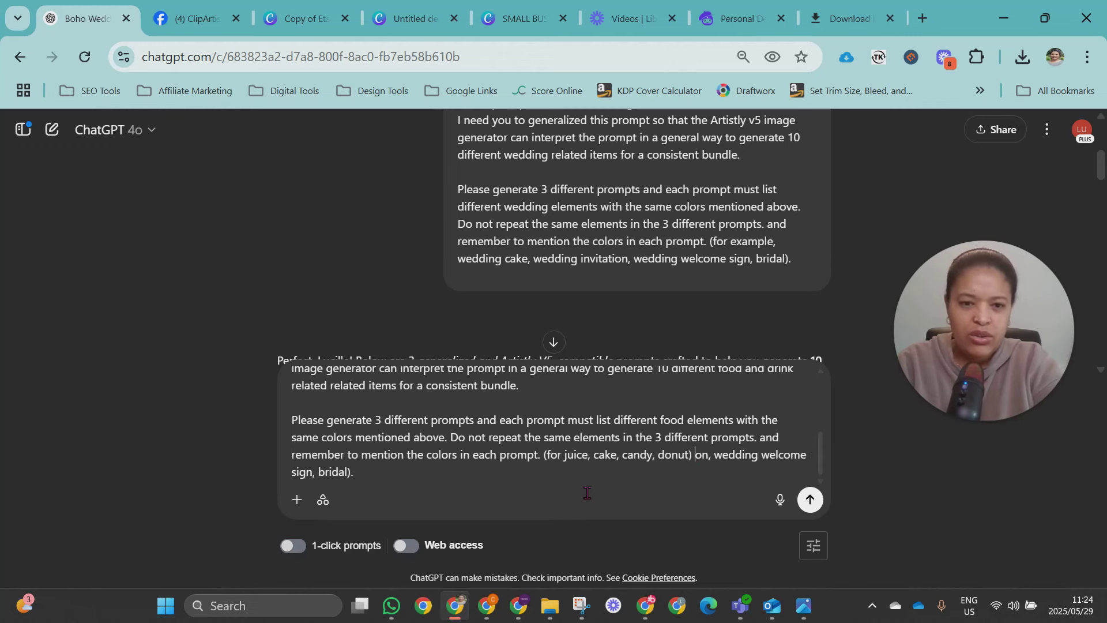
key("Delete")
key("Delete")
key("Delete")
key("Delete")
key("Delete")
key("Delete")
key("Delete")
key("Delete")
key("Delete")
key("Delete")
key("Delete")
key("Delete")
key("Delete")
key("Delete")
key("Delete")
key("Delete")
key("Delete")
key("Delete")
key("Delete")
key("Delete")
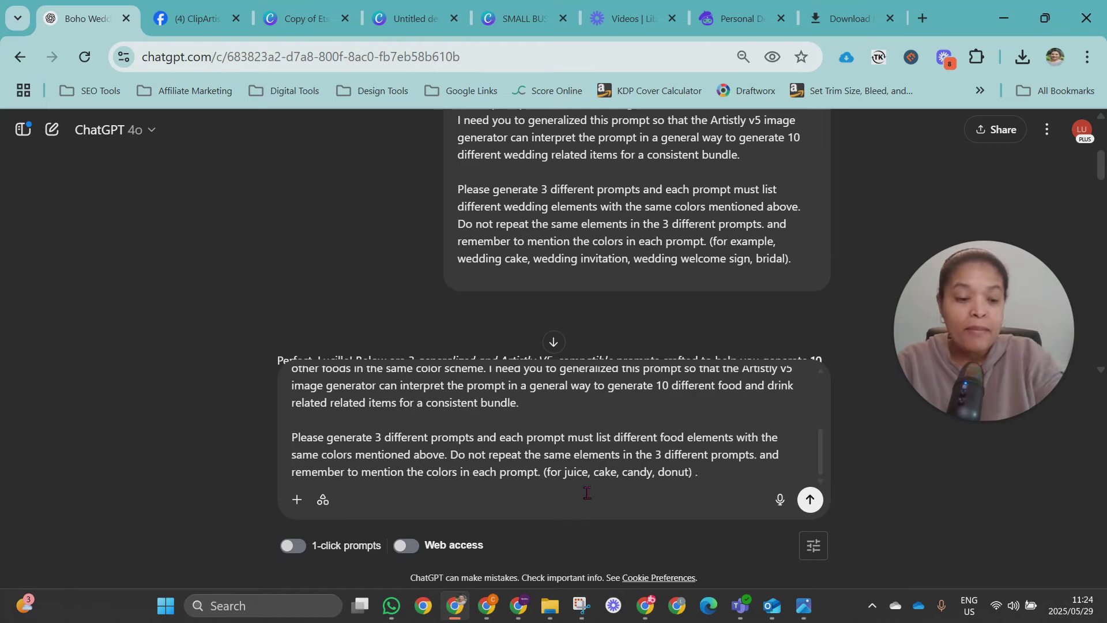
key("Return")
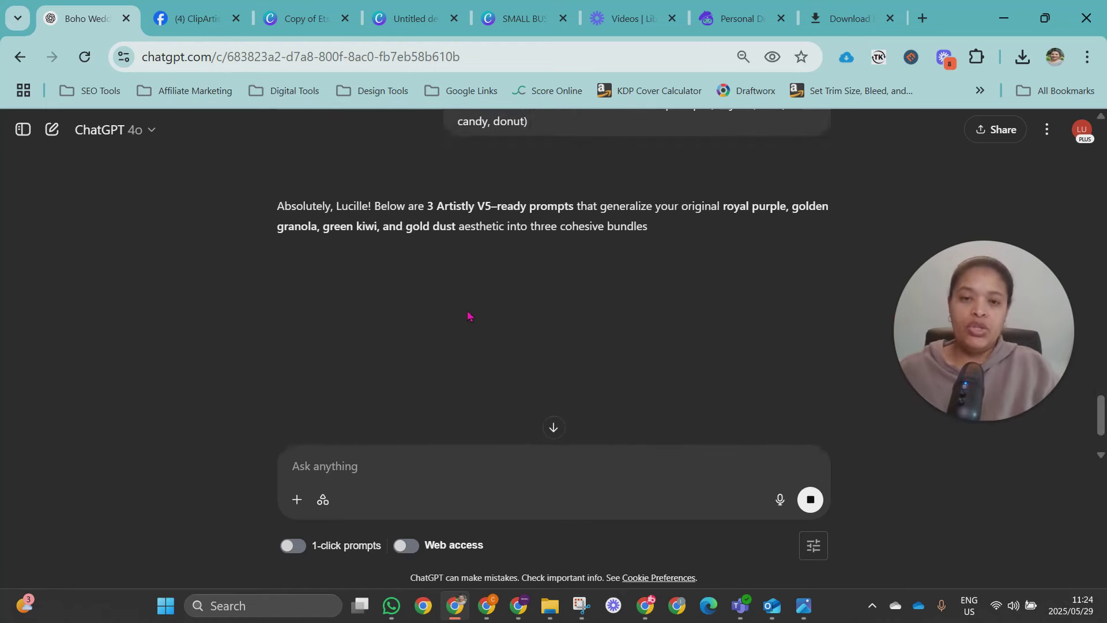
- Copy the full text of Prompt 1, the Purple Smoothie & Fruit Treats Bundle, including its list of elements, from the reply
scroll(469, 314, "down", 2)
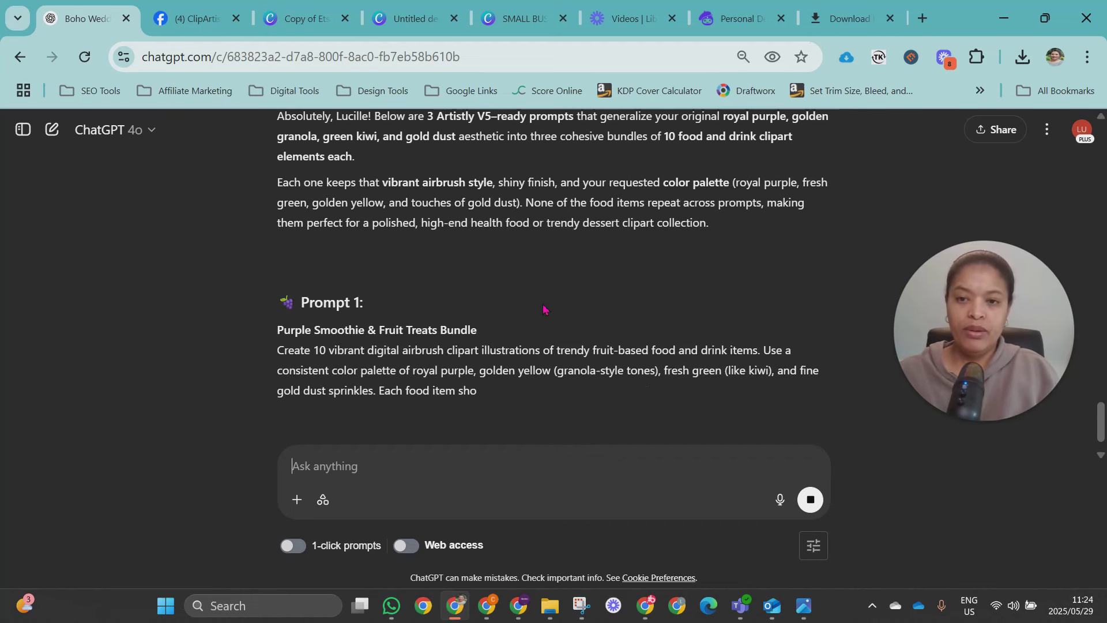
scroll(544, 309, "down", 3)
scroll(544, 310, "down", 1)
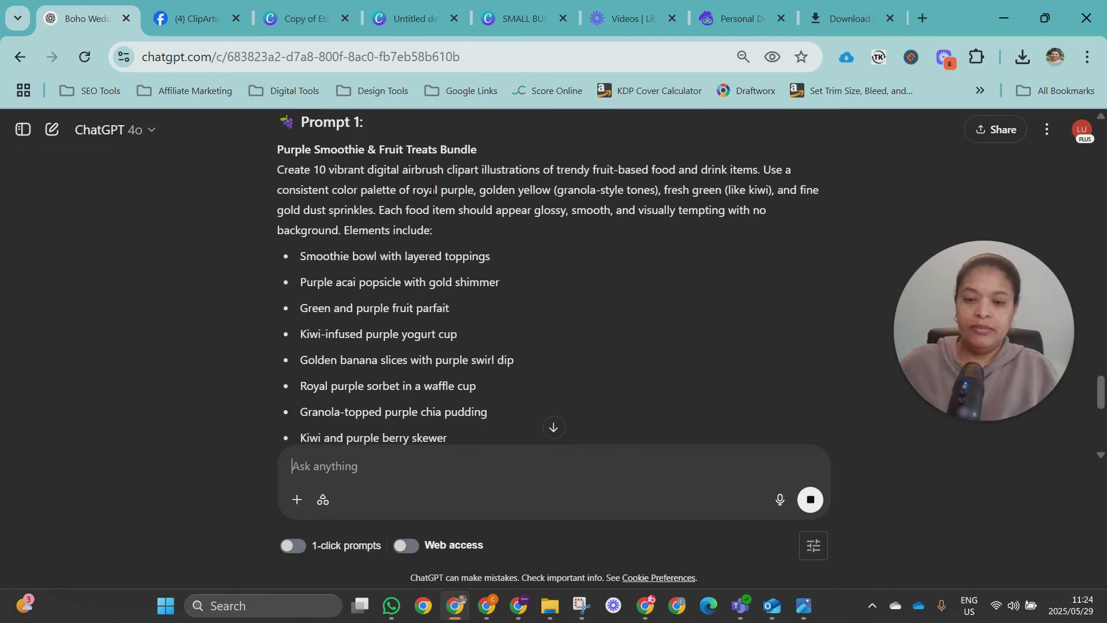
left_click_drag(272, 167, 513, 419)
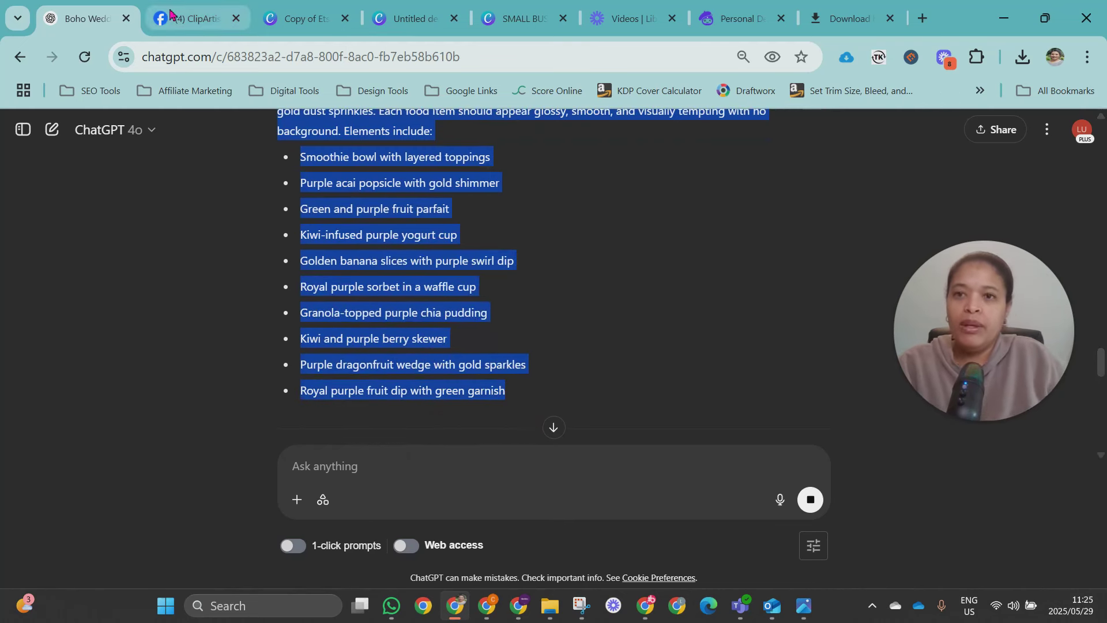
- Switch to Artistly and open the Clip Art category of the AI Design Agents
left_click(731, 18)
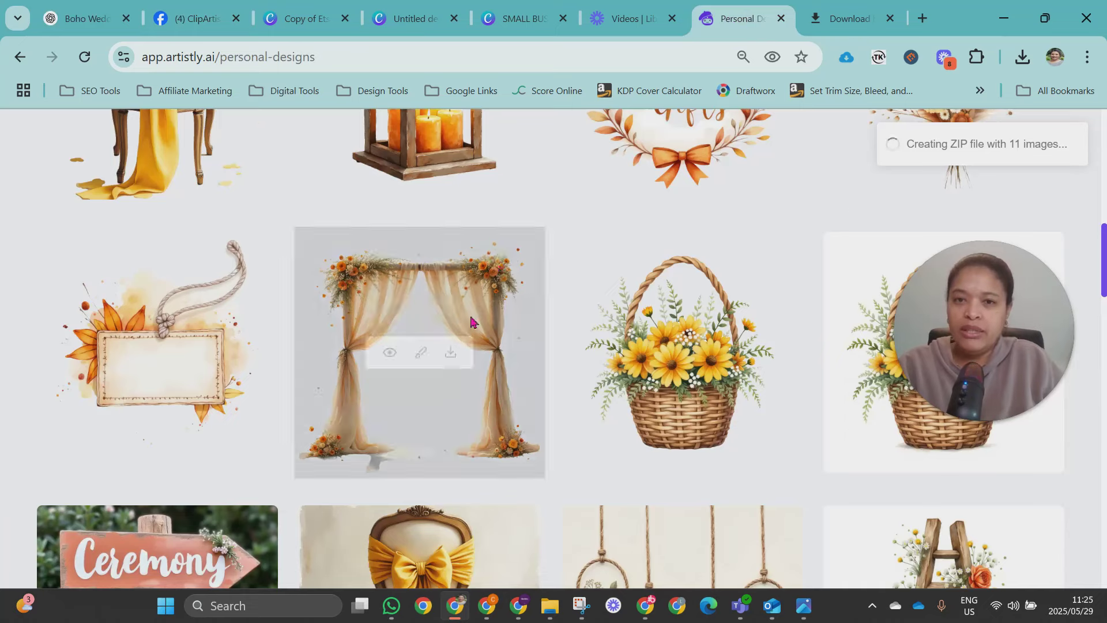
scroll(501, 288, "up", 10)
key("alt+Left")
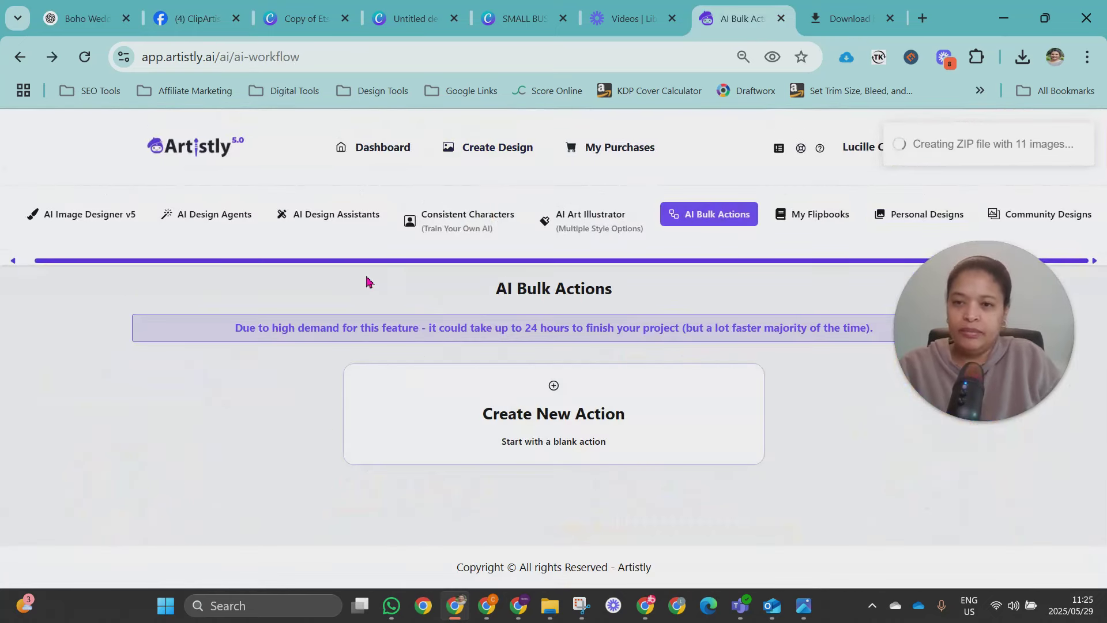
left_click(214, 220)
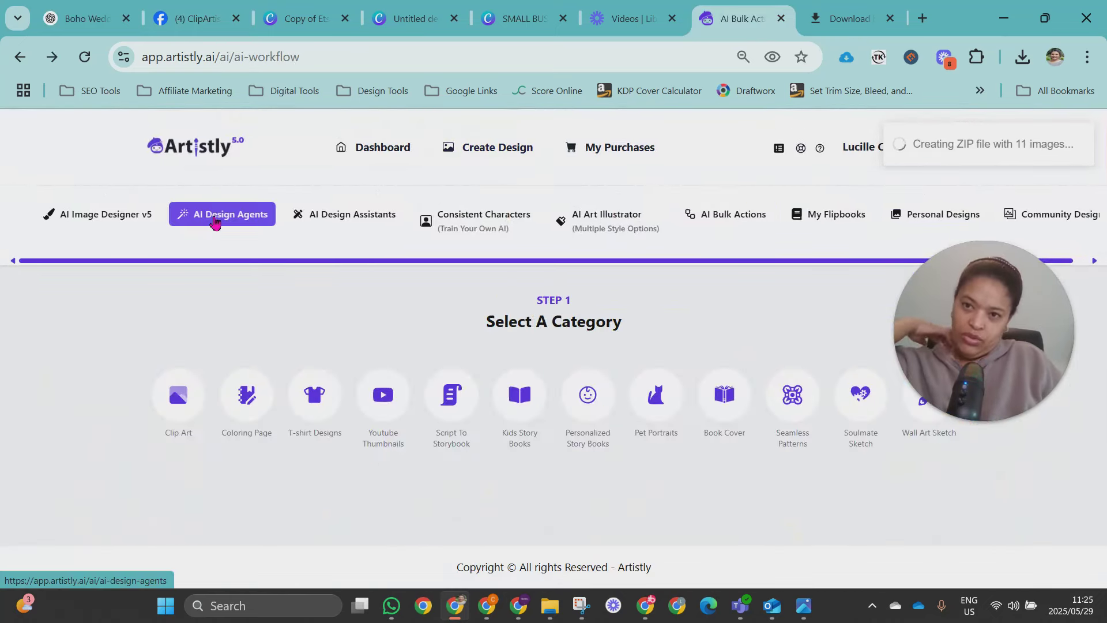
left_click(195, 413)
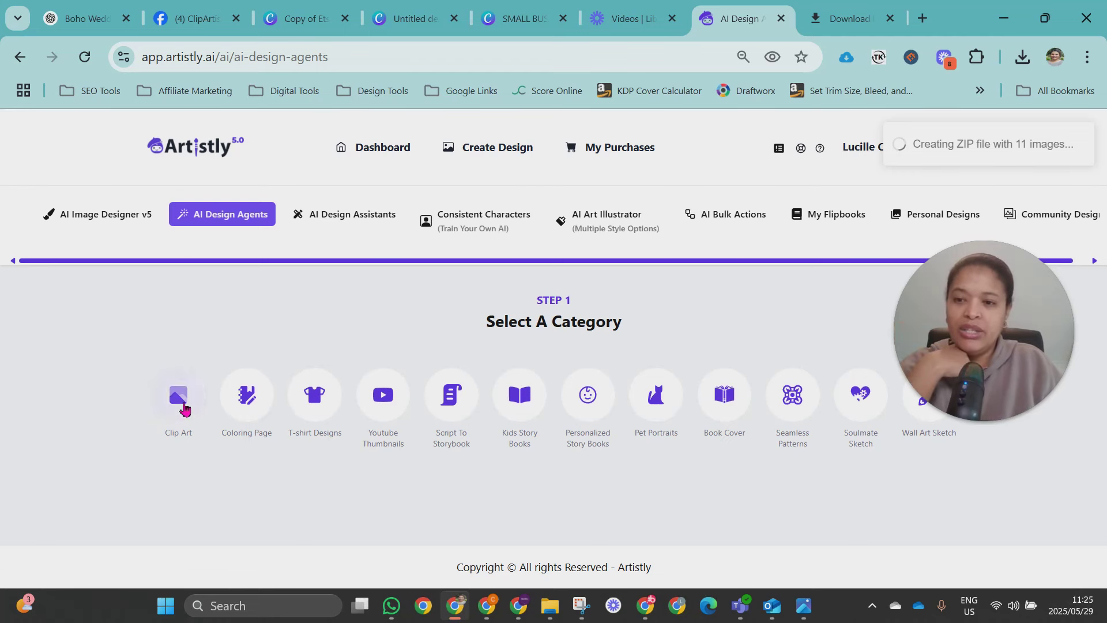
- Paste the copied smoothie and fruit treats prompt as the clip art description and generate 10 images
left_click(510, 340)
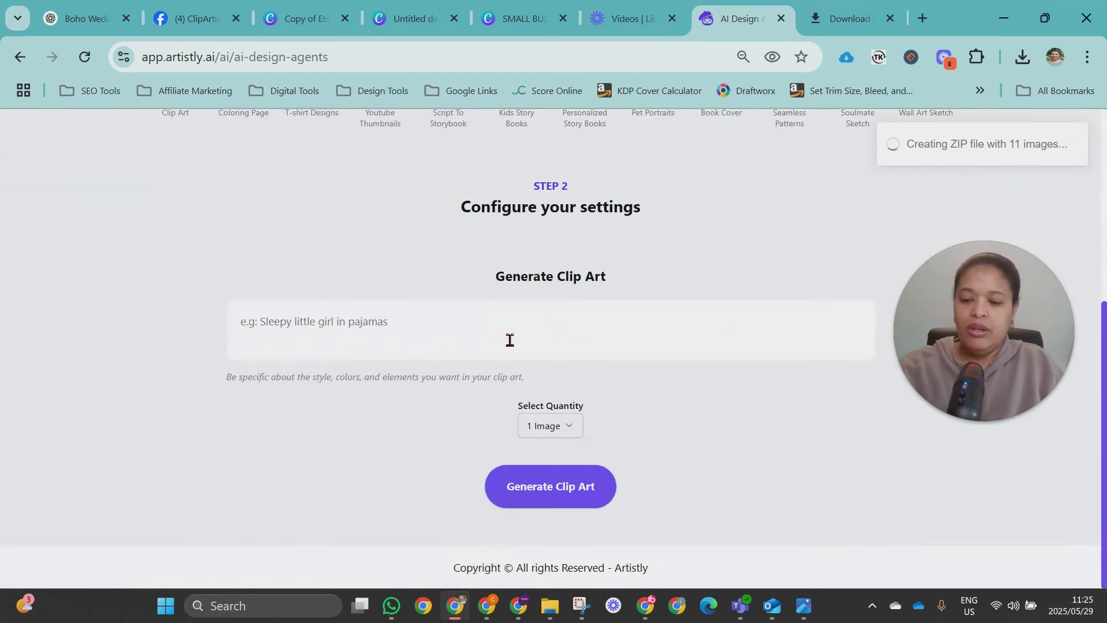
type("Royal purple fruit dip with green garnish")
scroll(510, 340, "up", 5)
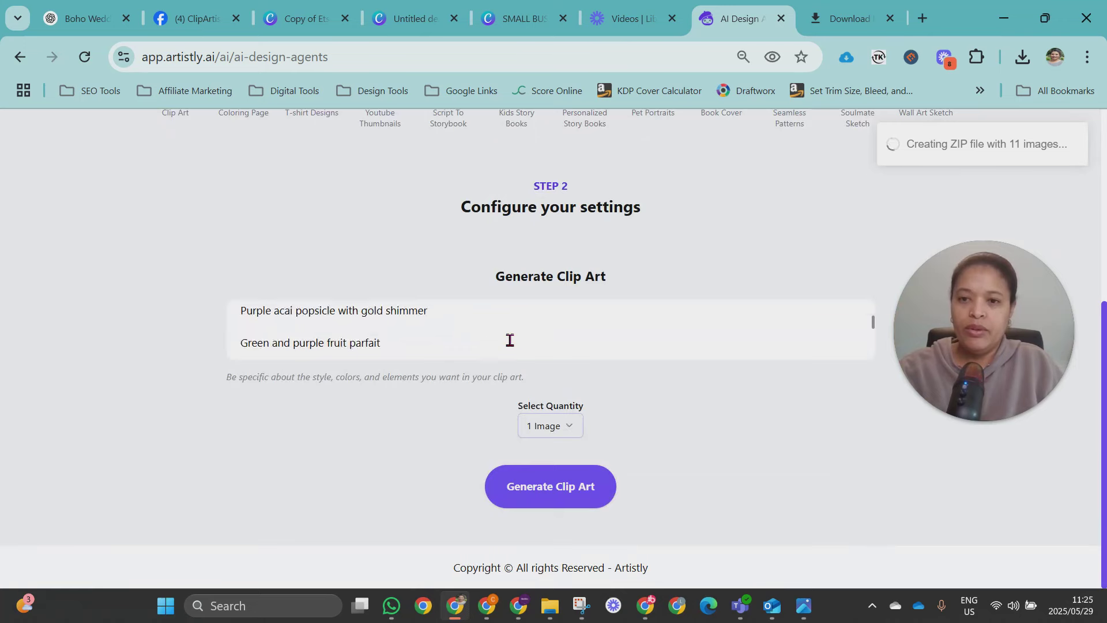
left_click(548, 427)
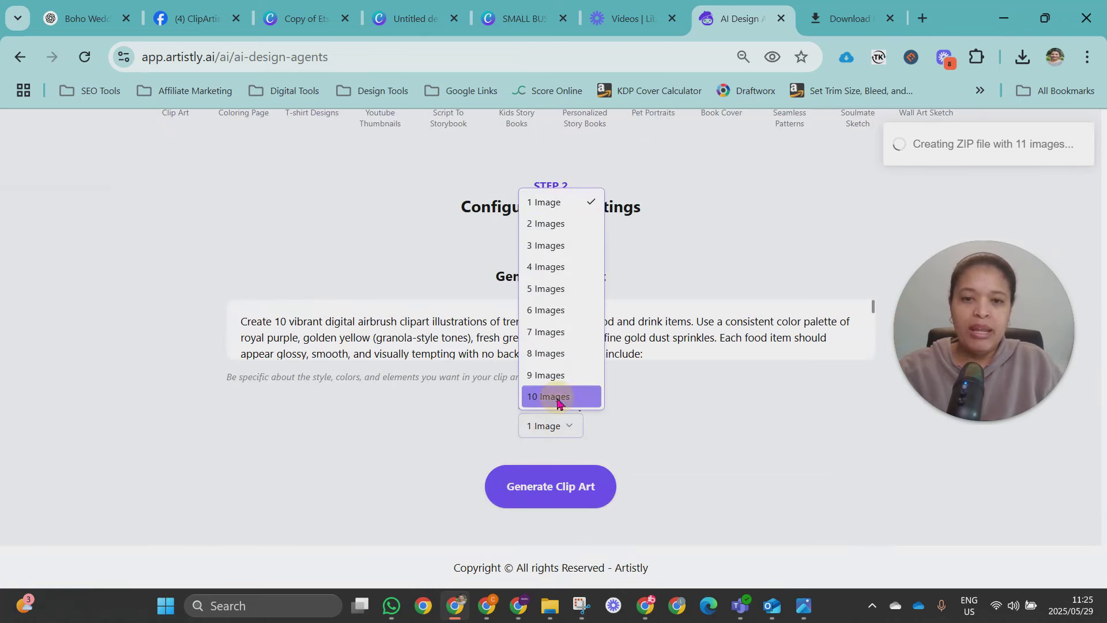
left_click(558, 395)
left_click(526, 486)
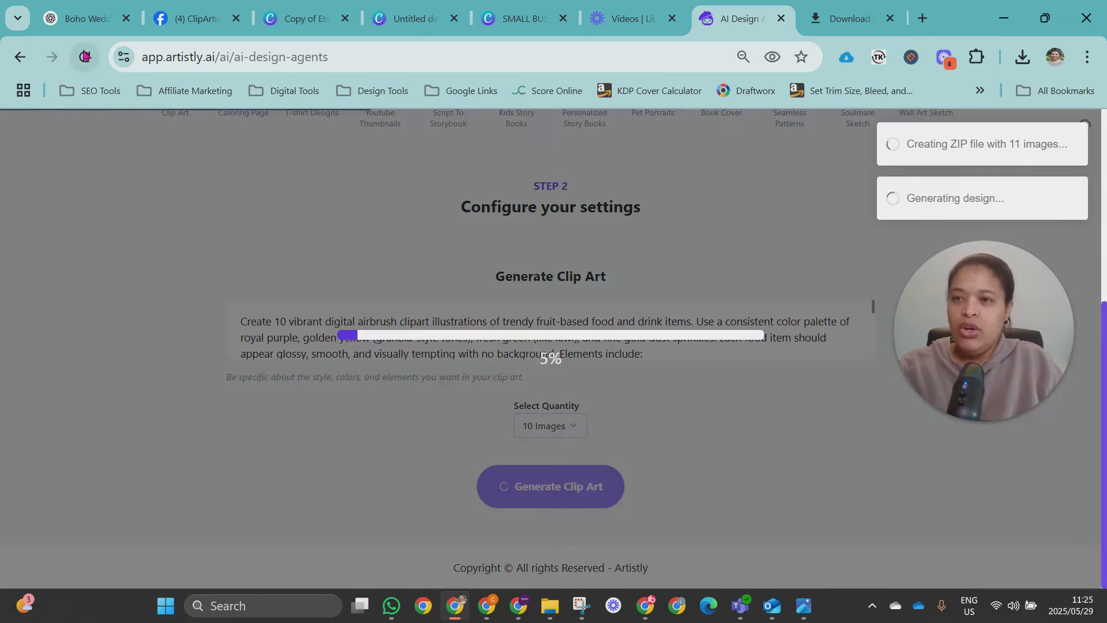
- Switch to ChatGPT and copy the full text of Prompt 2, the Purple Dessert Sweets & Bakery Bundle, including its list of elements
left_click(85, 19)
scroll(287, 243, "down", 2)
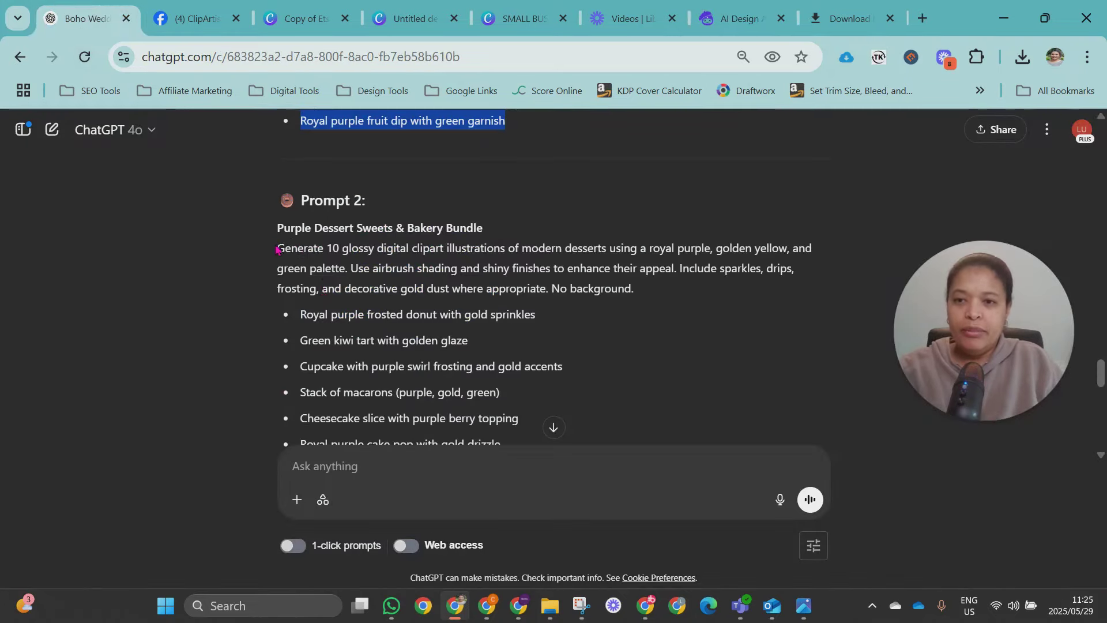
left_click_drag(276, 249, 457, 452)
- Return to Artistly, paste the copied dessert and bakery prompt as the clip art description, and generate 10 images
left_click(729, 18)
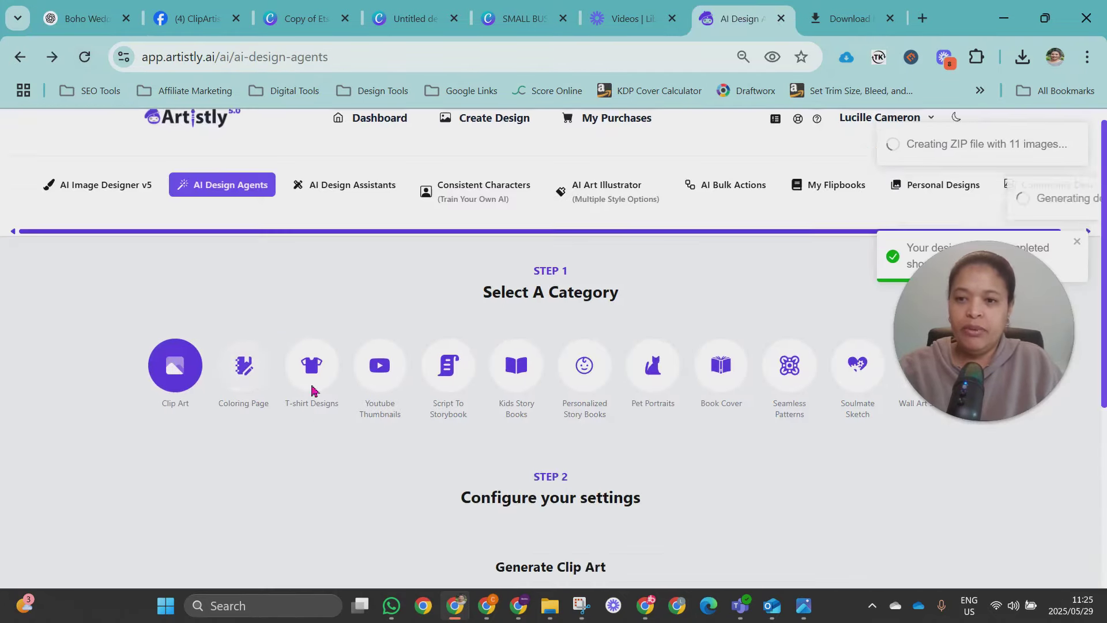
scroll(311, 390, "down", 5)
left_click(358, 317)
key("ctrl+v")
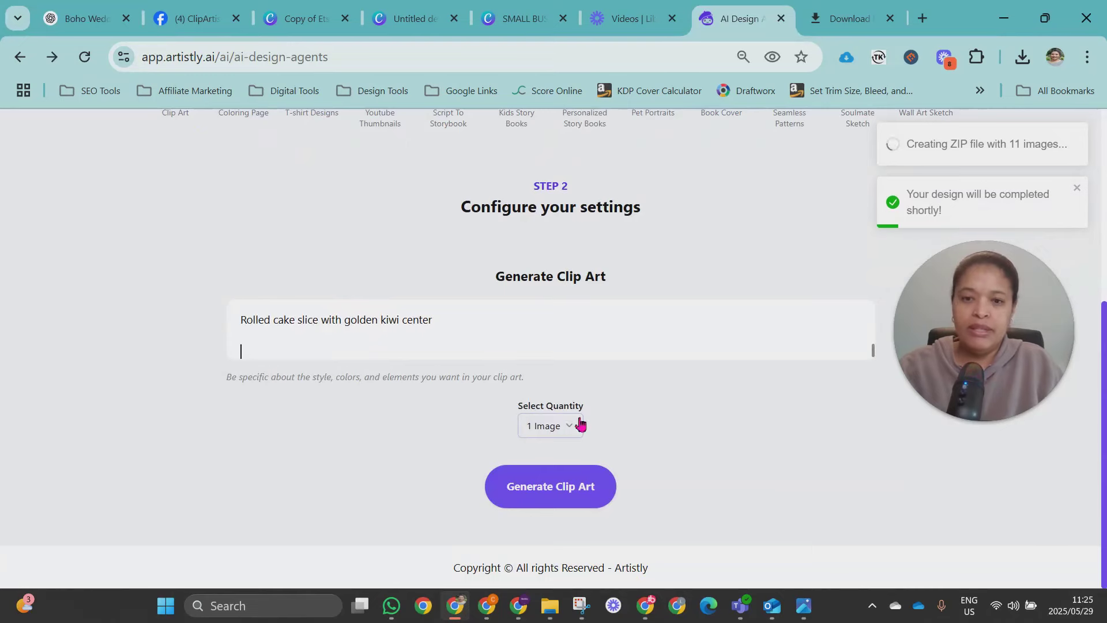
left_click(579, 425)
left_click(555, 395)
left_click(570, 486)
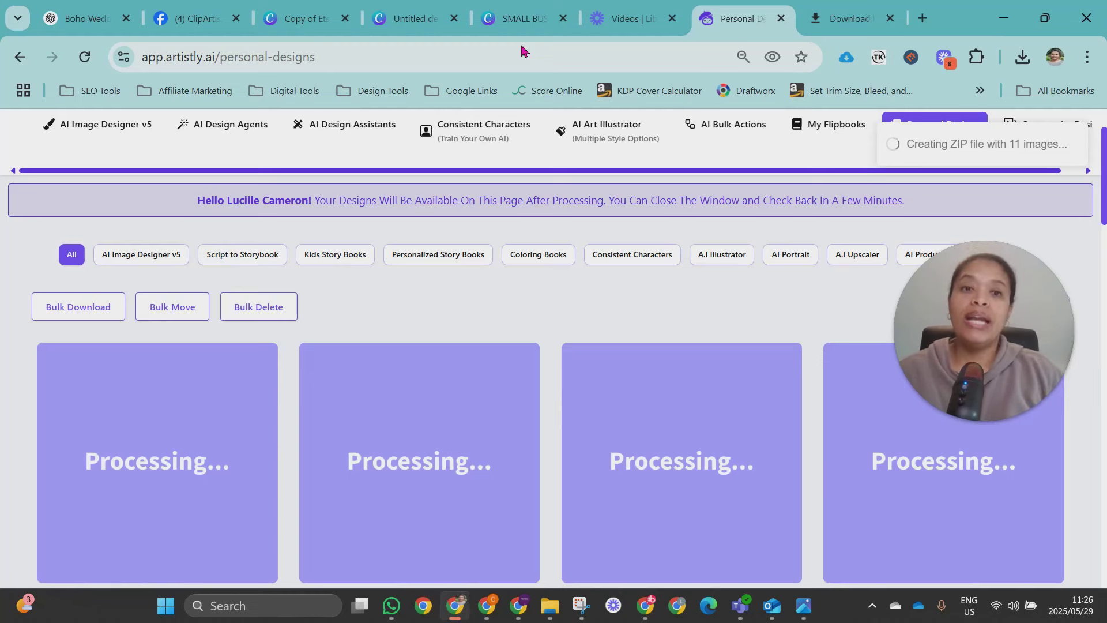
- Switch to ChatGPT and copy the full text of Prompt 3, the Purple Beverages & Cafe Treats Bundle, including its list of elements
key("ctrl+1")
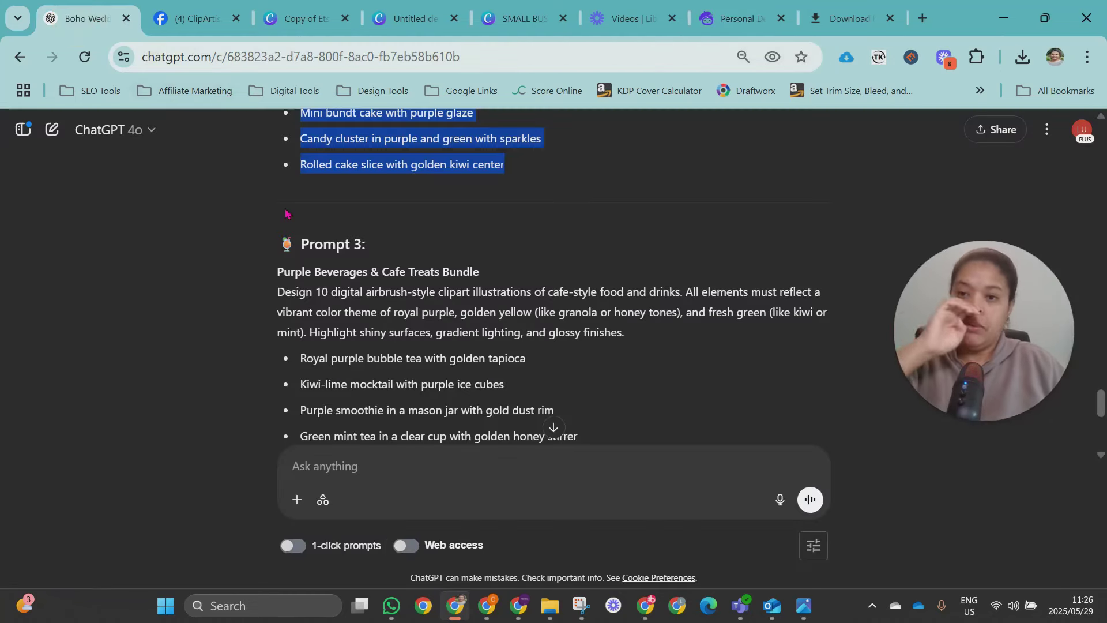
scroll(286, 213, "down", 2)
left_click_drag(281, 201, 519, 235)
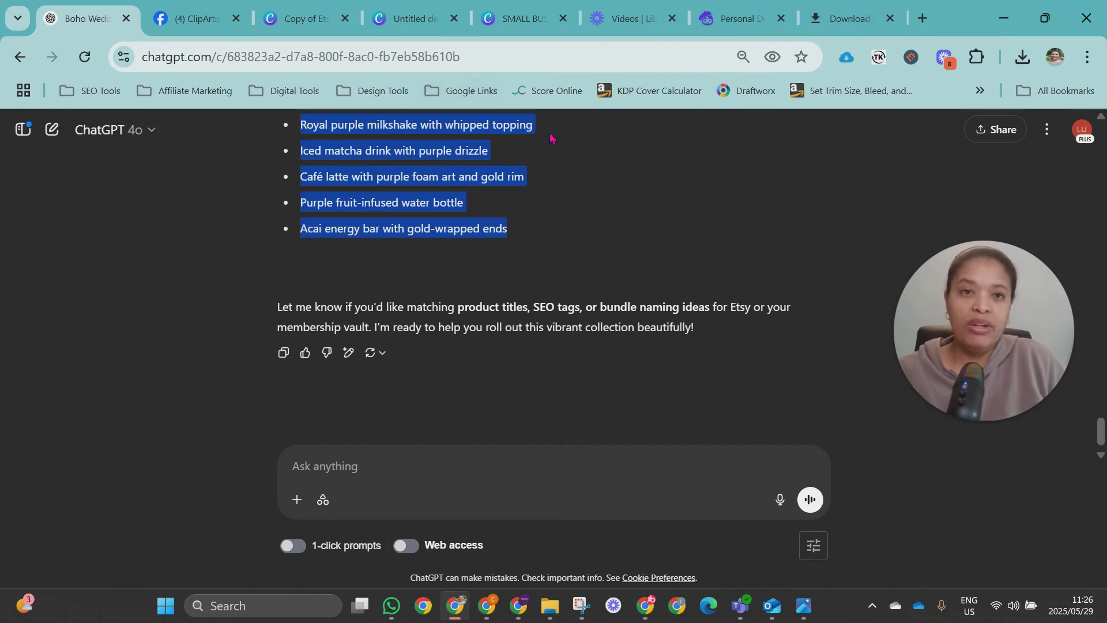
- Back in Artistly's Clip Art agent, paste the copied beverages and cafe treats prompt and generate 10 images
left_click(735, 18)
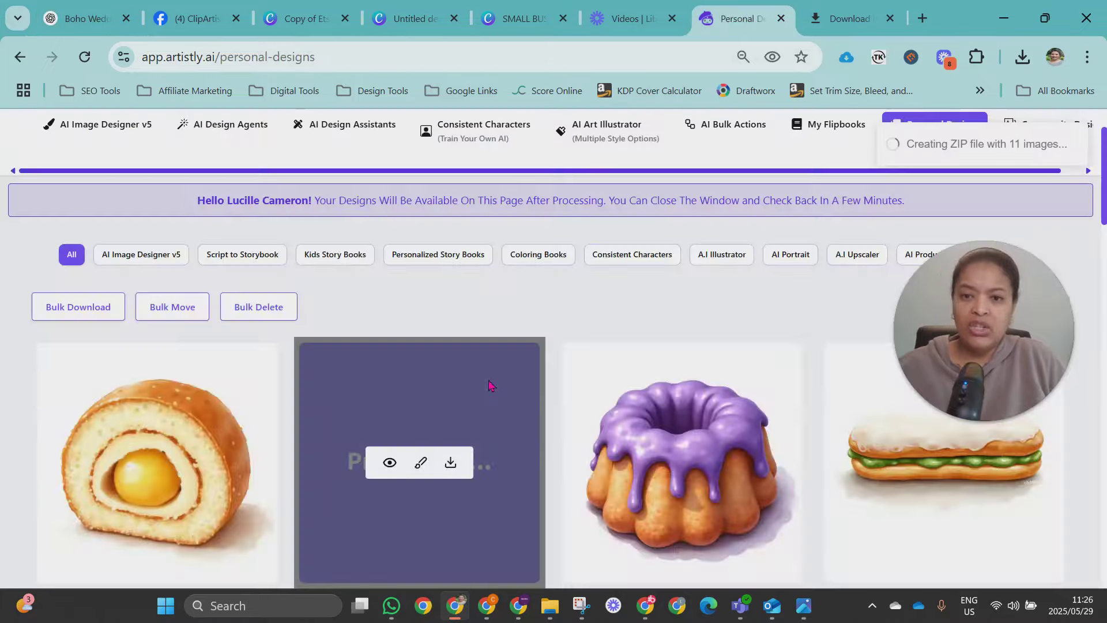
left_click(179, 396)
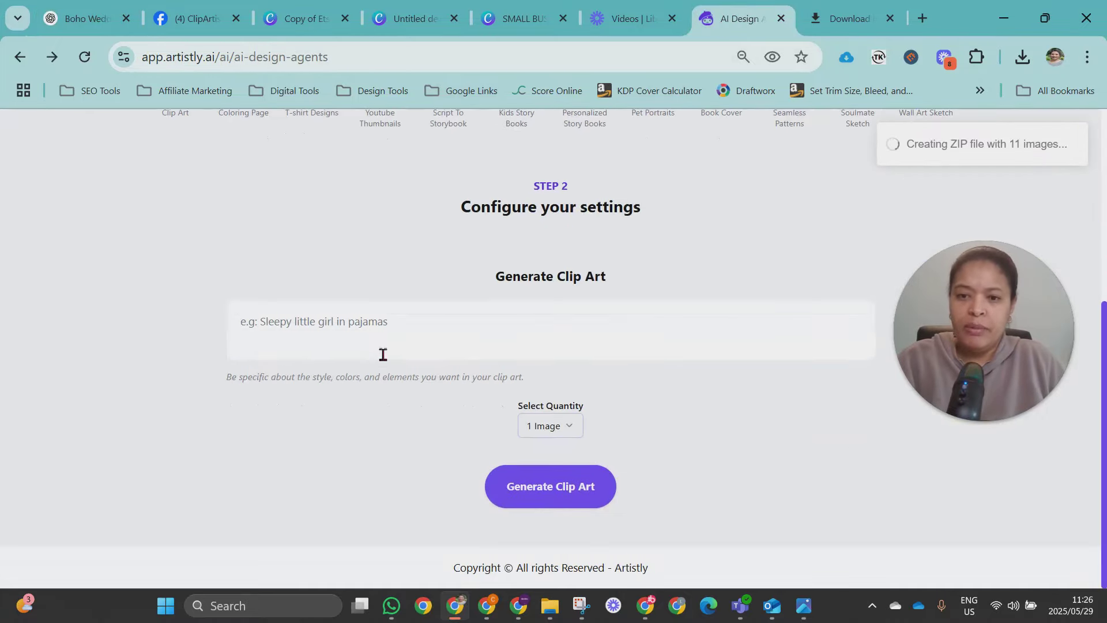
left_click(372, 328)
key("ctrl+v")
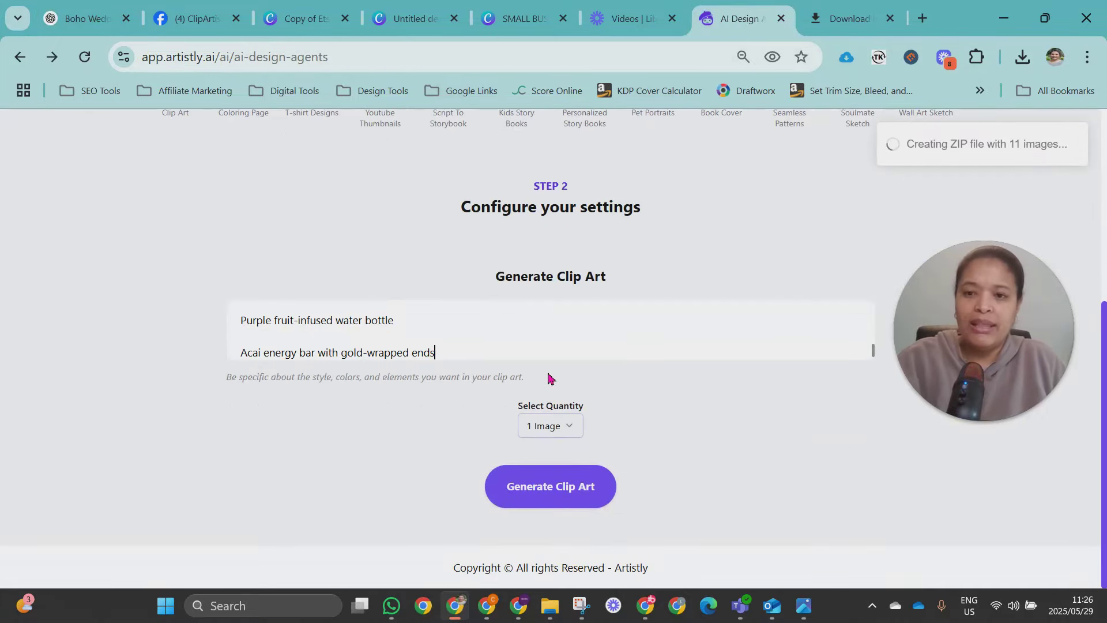
left_click(571, 426)
left_click(544, 395)
left_click(580, 484)
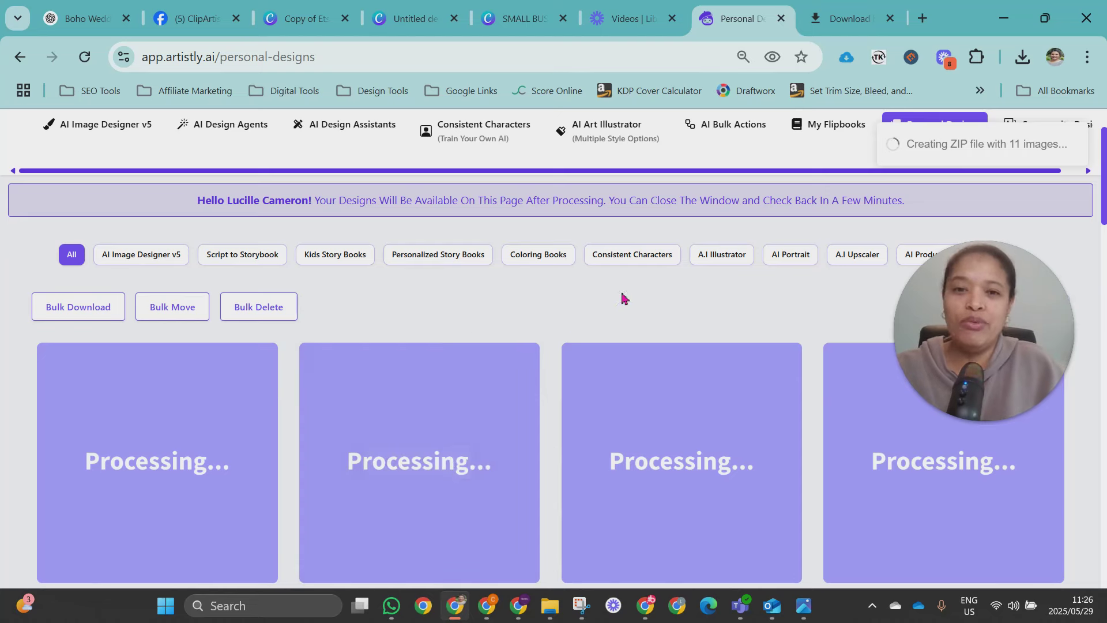
- Look through the first beverage and cafe treat images on the Personal Designs page
scroll(599, 340, "down", 1)
scroll(600, 340, "down", 2)
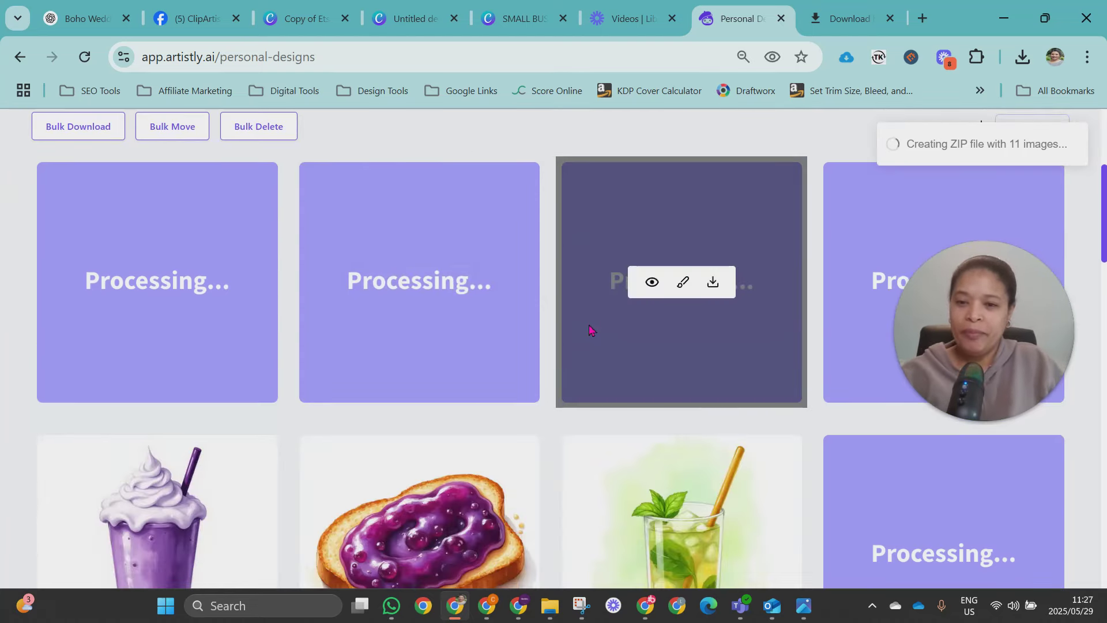
scroll(590, 330, "down", 3)
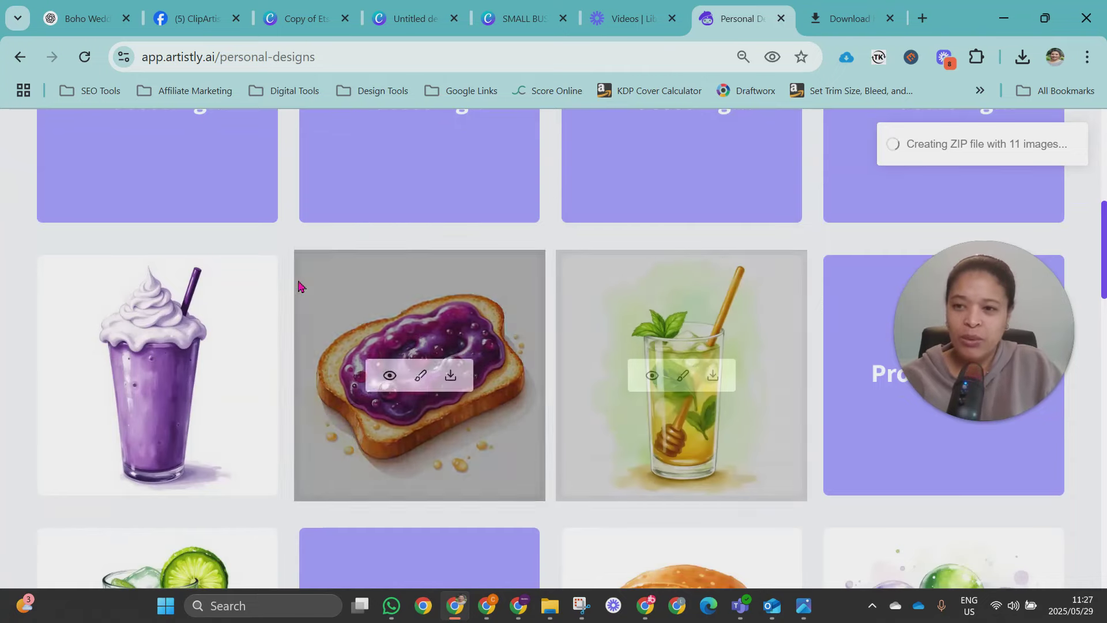
scroll(196, 322, "down", 5)
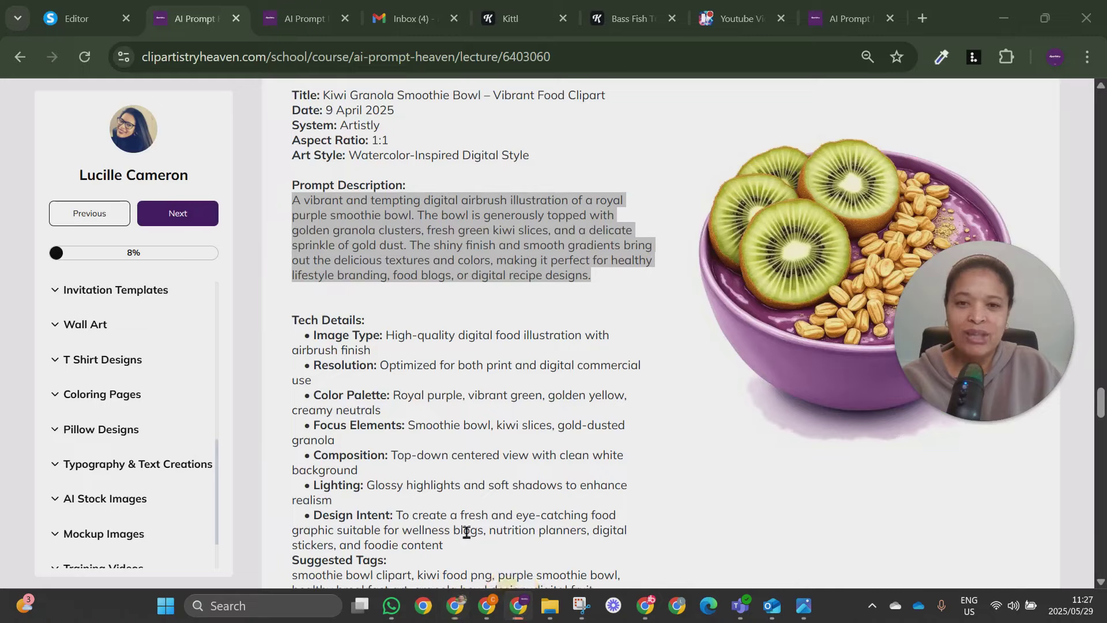
- In the ClipArtistry Heaven browser window, open the AI Prompt Heaven membership page in a new tab and look through its offer
scroll(663, 311, "up", 10)
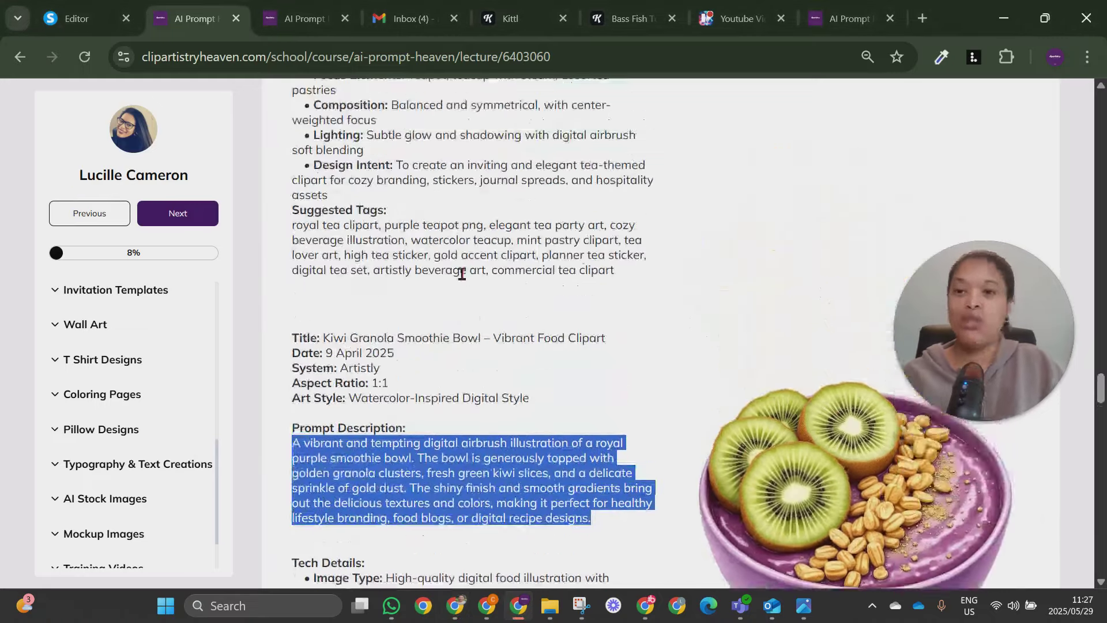
scroll(663, 309, "up", 8)
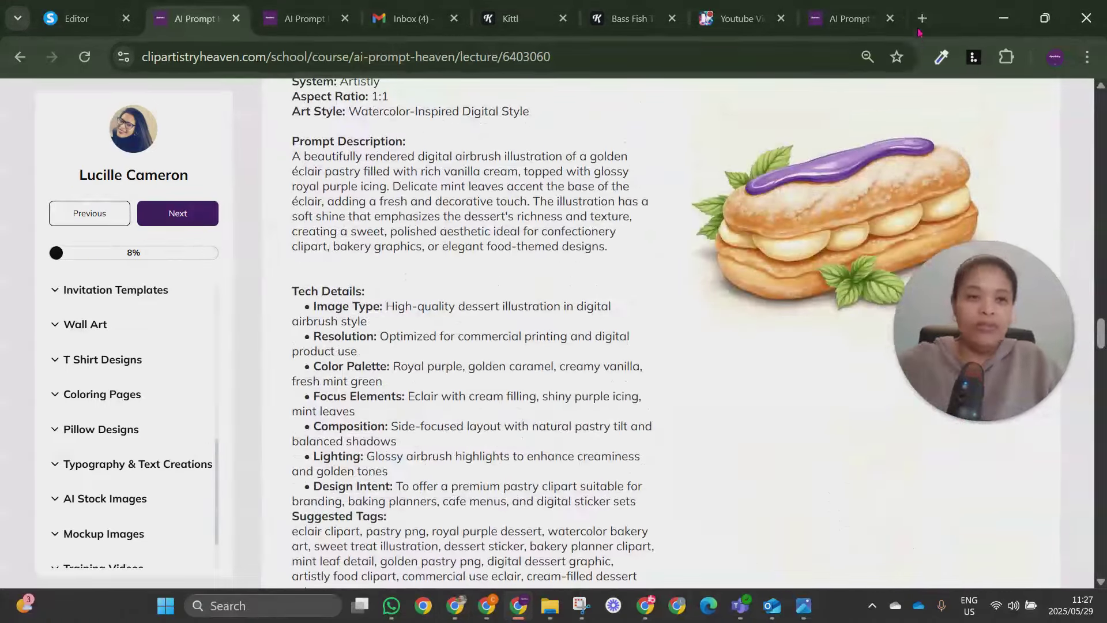
left_click(921, 23)
type("ai")
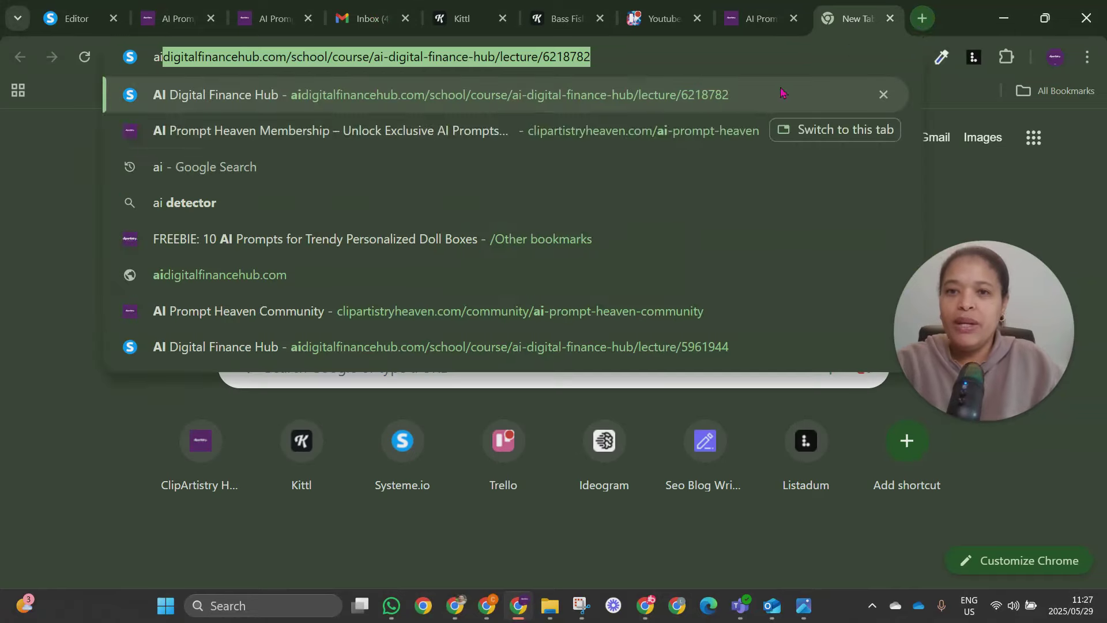
left_click(357, 131)
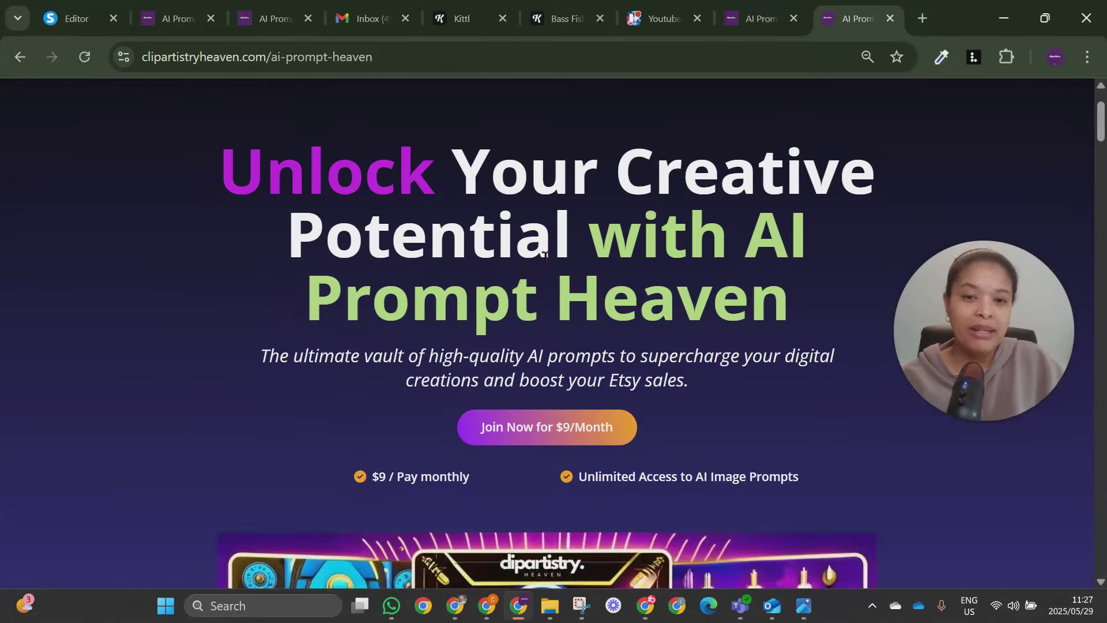
scroll(582, 232, "down", 5)
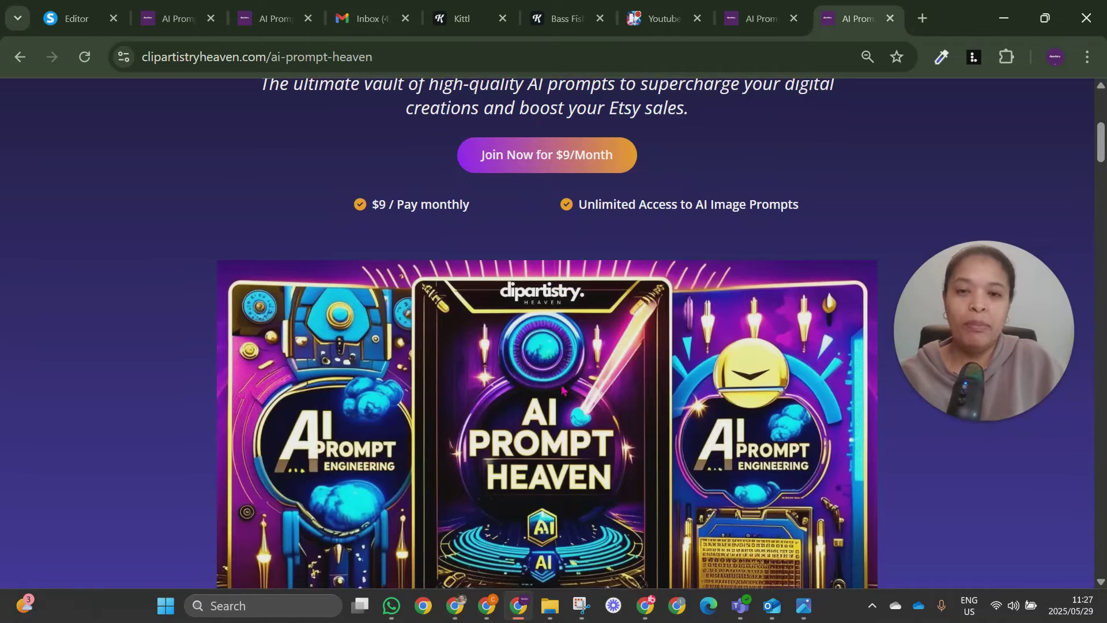
scroll(563, 389, "down", 15)
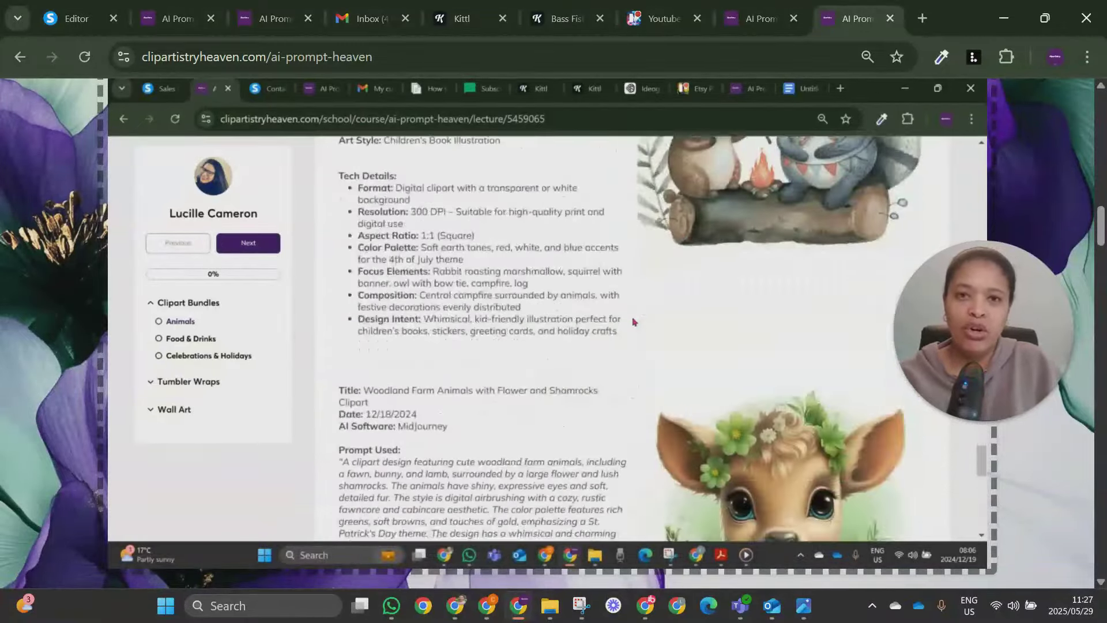
- Look through the recent posts on the AI Prompt Heaven Community home feed and return to the membership page
left_click(271, 19)
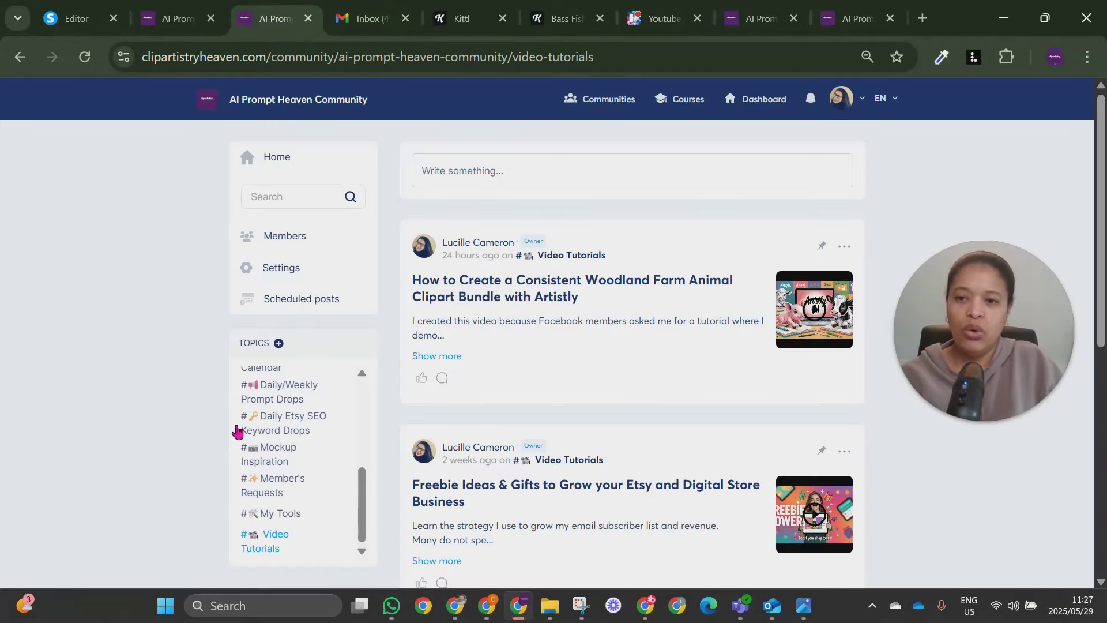
left_click(291, 167)
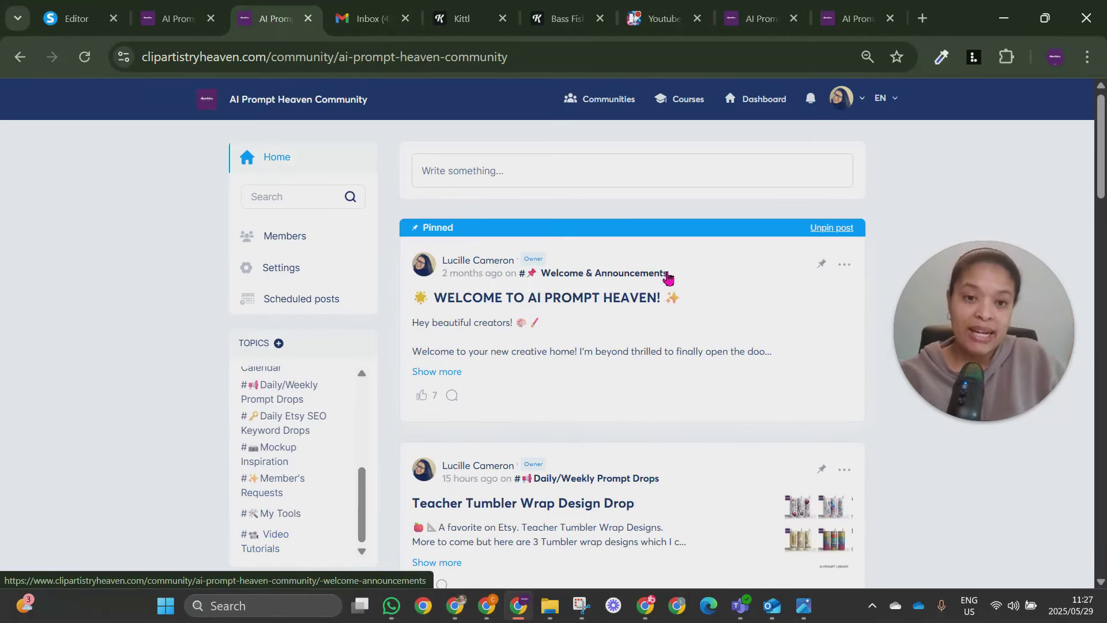
scroll(667, 363, "down", 3)
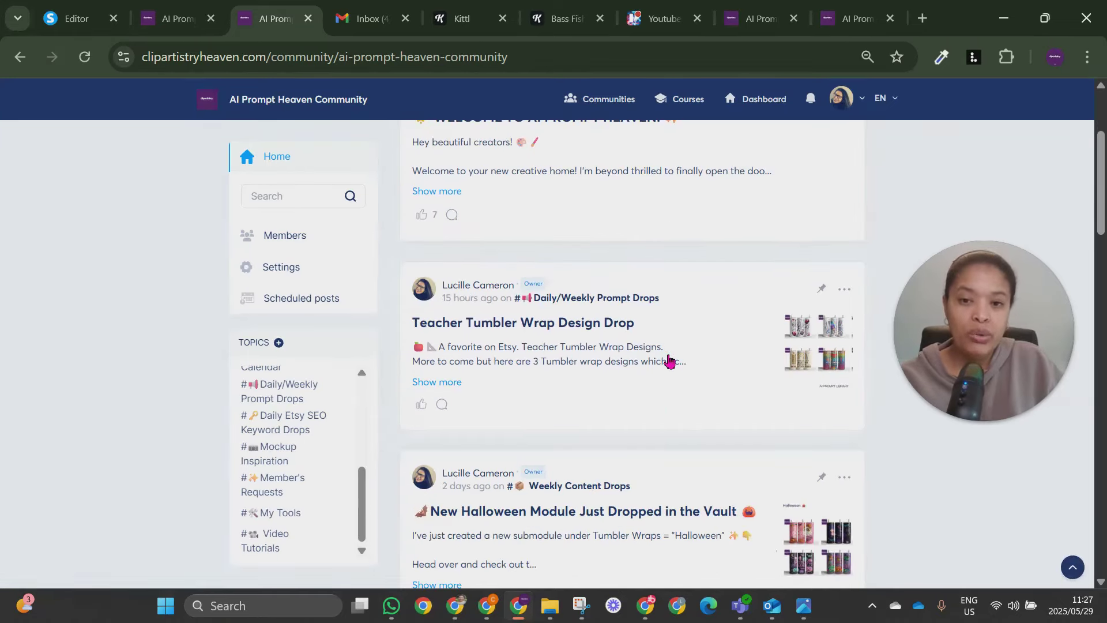
scroll(662, 338, "down", 6)
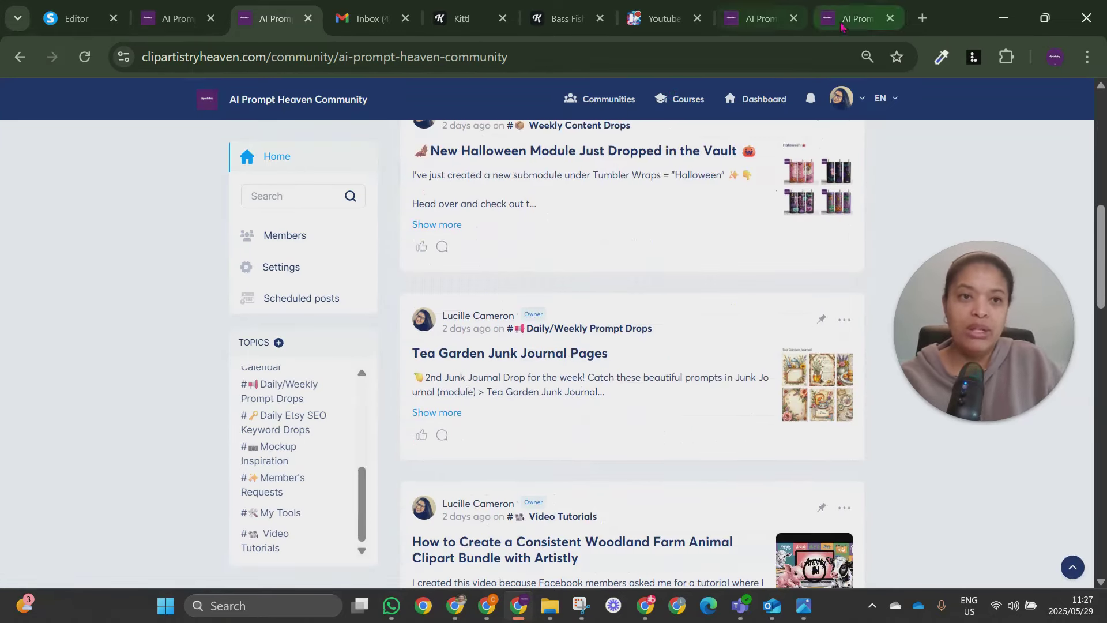
left_click(842, 25)
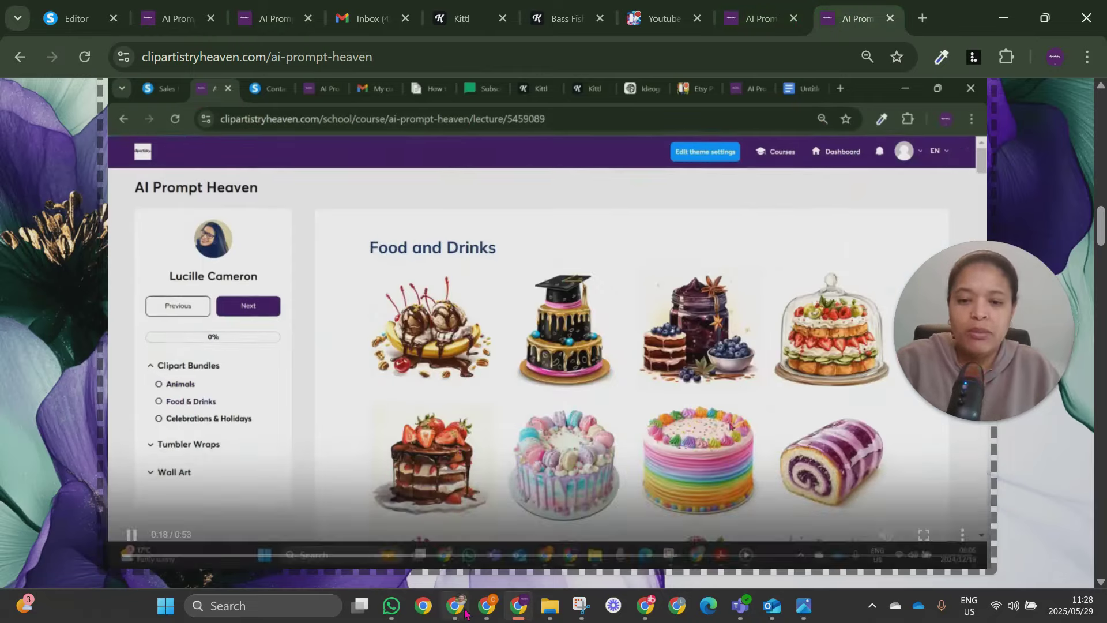
- Switch back to Artistly and examine the generated purple drinks, desserts and fruit treats for a consistent style
key("alt+Tab")
scroll(549, 275, "up", 3)
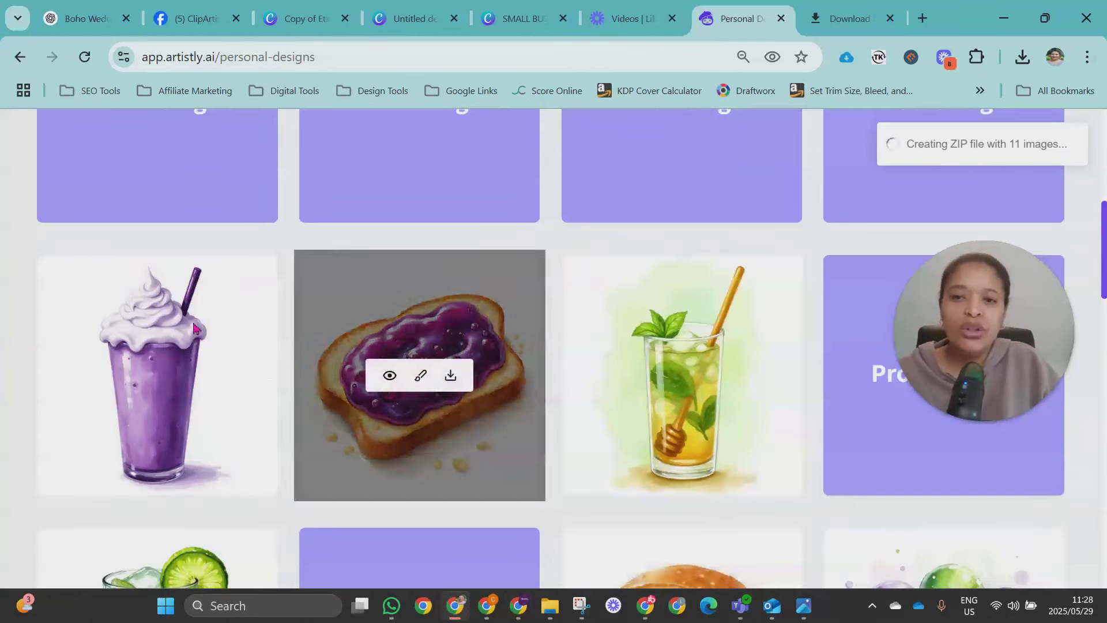
scroll(521, 438, "down", 4)
scroll(777, 455, "down", 8)
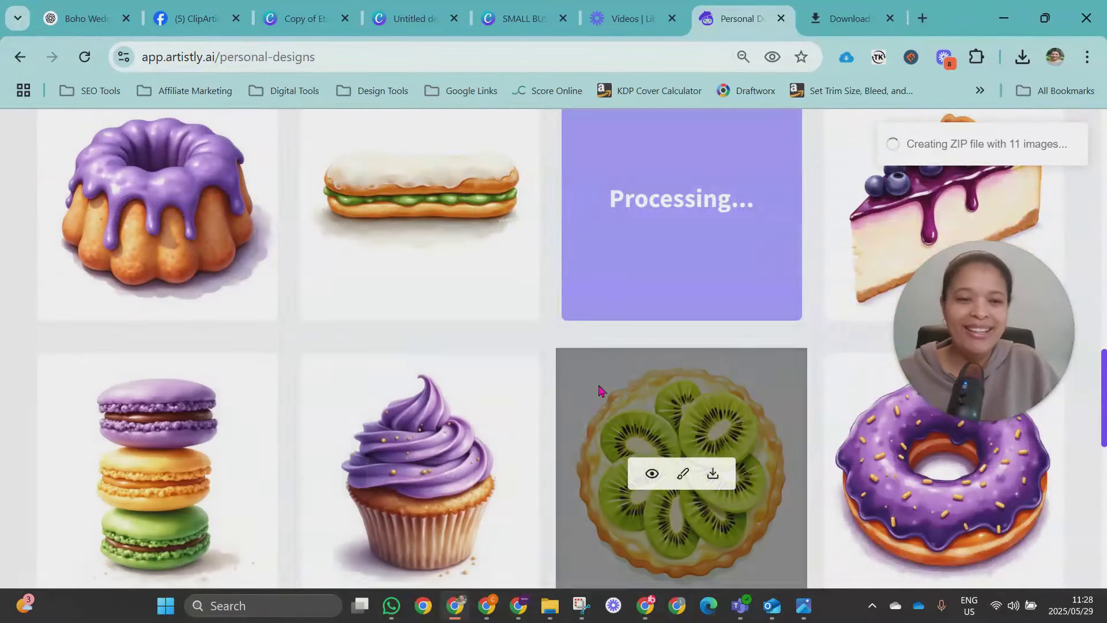
scroll(749, 346, "down", 4)
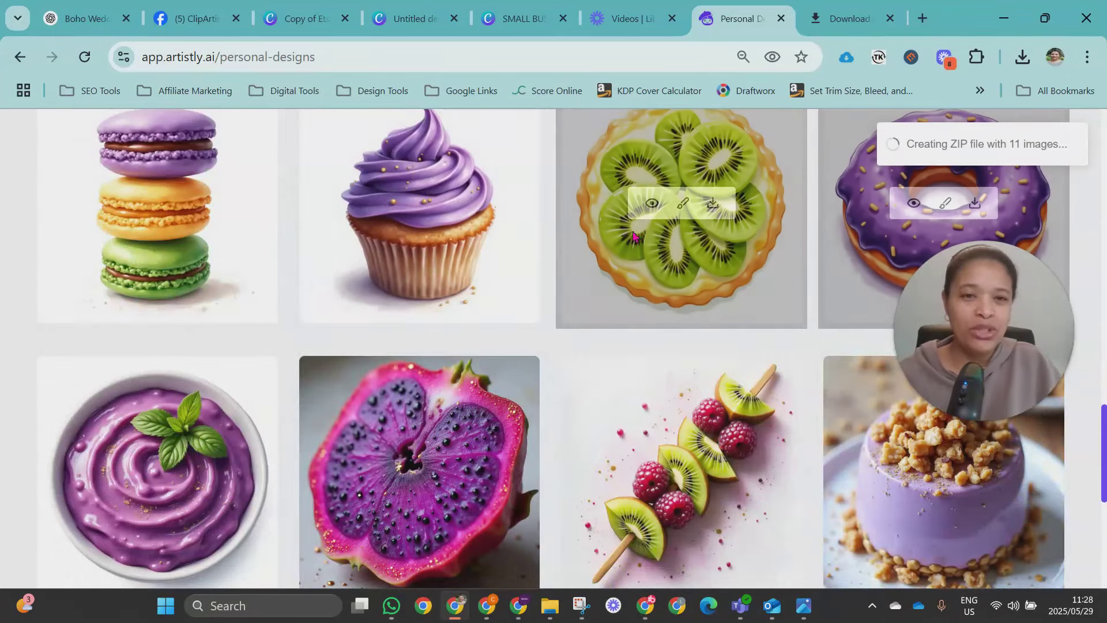
scroll(801, 293, "down", 5)
scroll(801, 292, "down", 3)
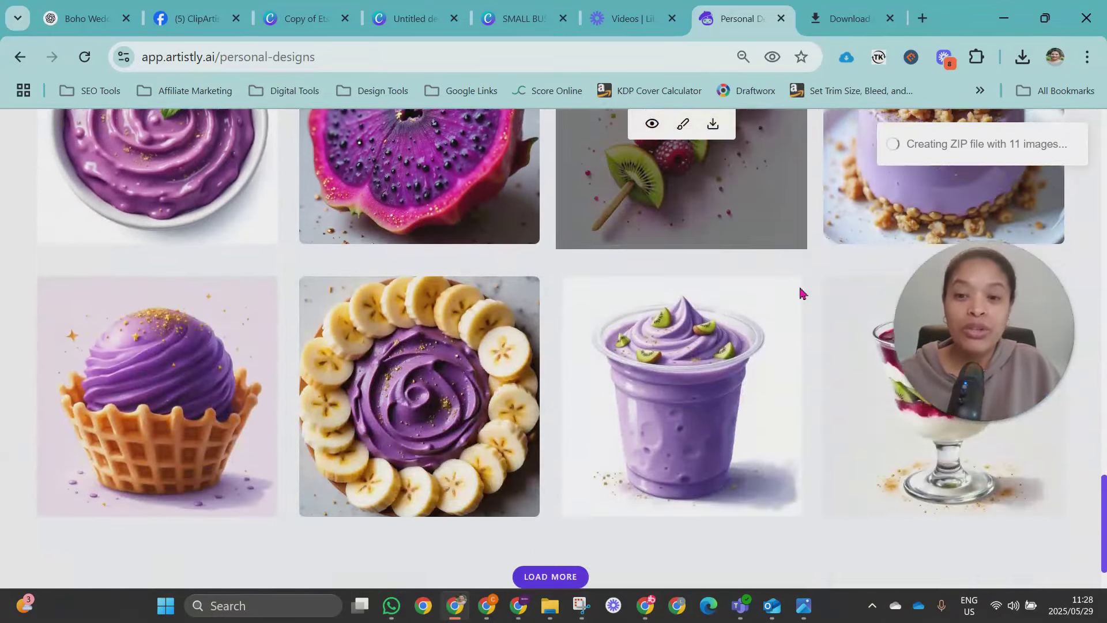
- Load more personal designs, examine the remaining smoothie and fruit treat images, and return to the newest designs
left_click(550, 502)
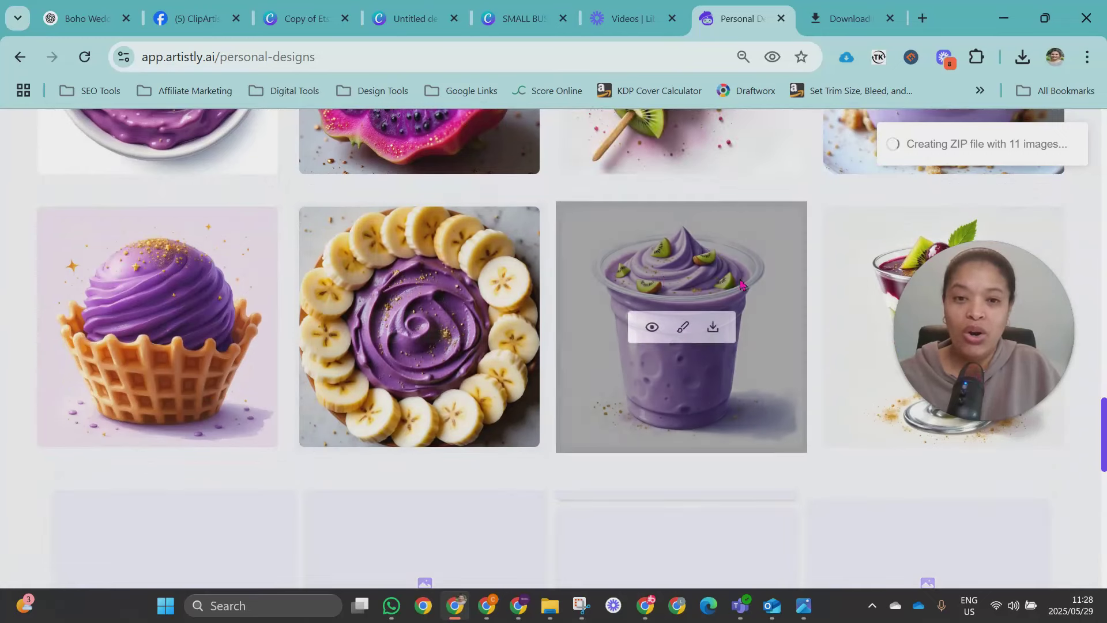
scroll(666, 315, "down", 5)
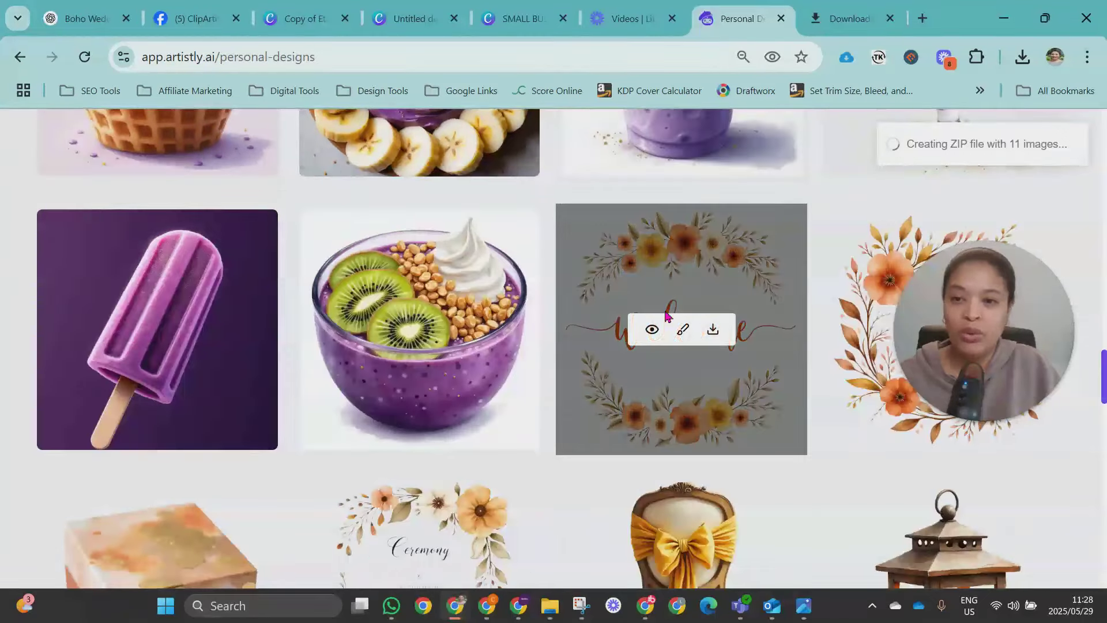
mouse_move(382, 329)
scroll(473, 350, "up", 5)
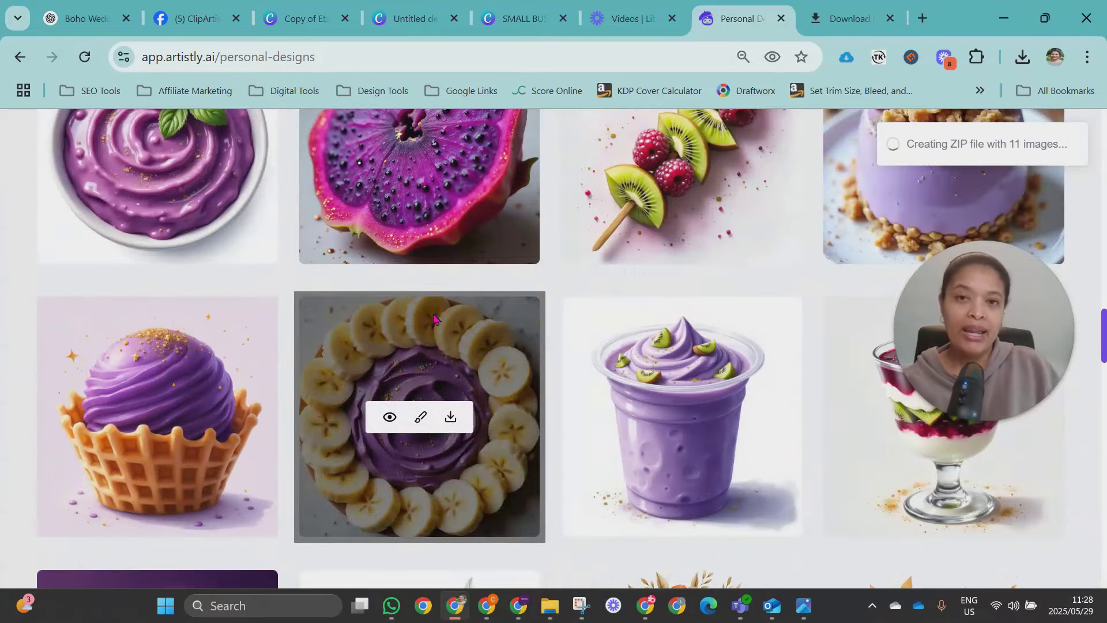
scroll(472, 277, "up", 15)
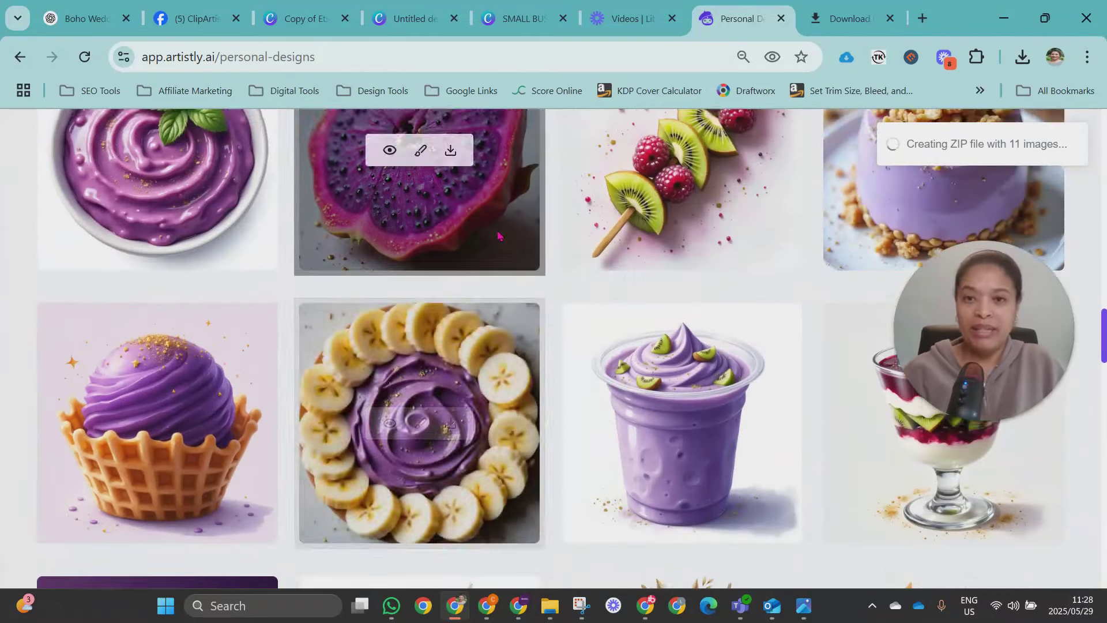
scroll(499, 235, "up", 5)
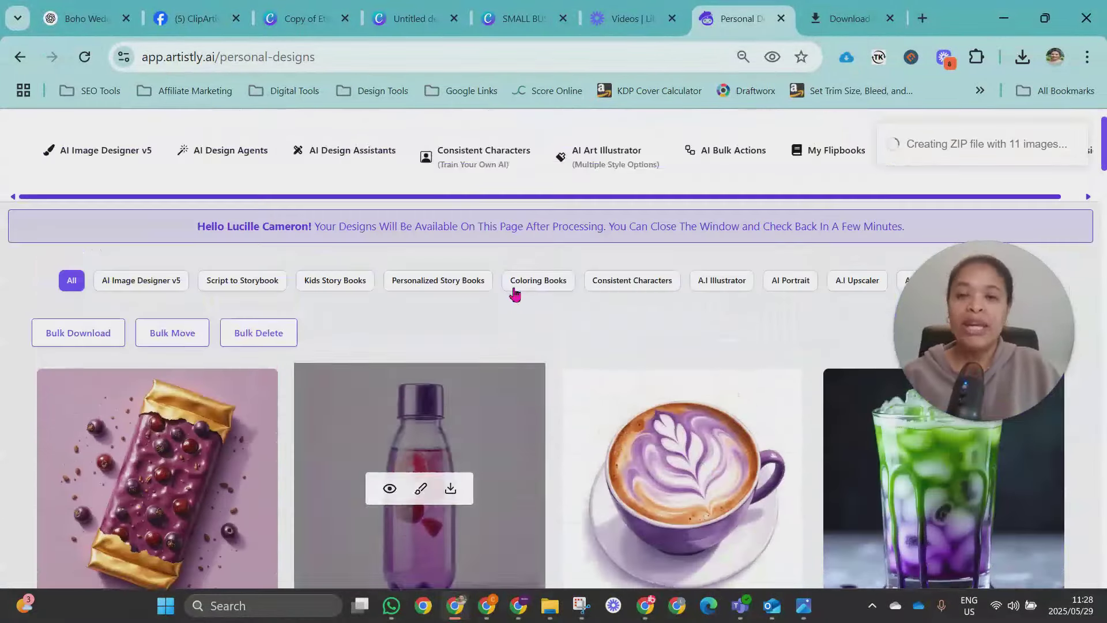